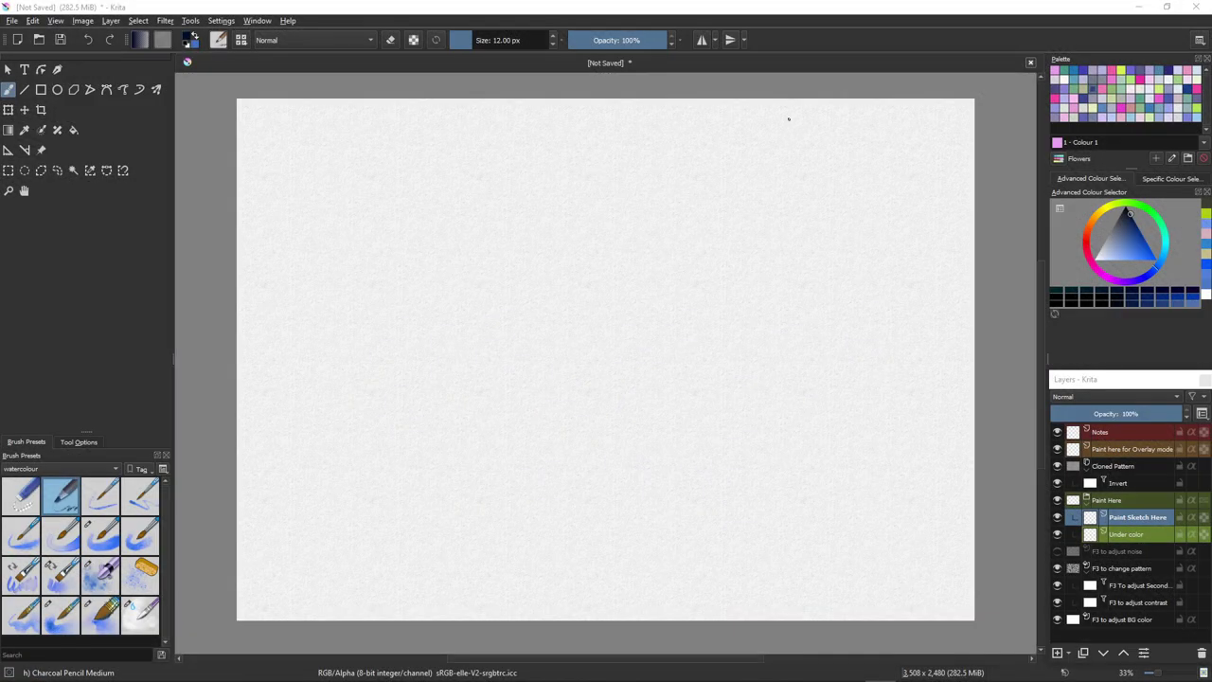
pyautogui.moveTo(791, 100); pyautogui.dragTo(788, 154)
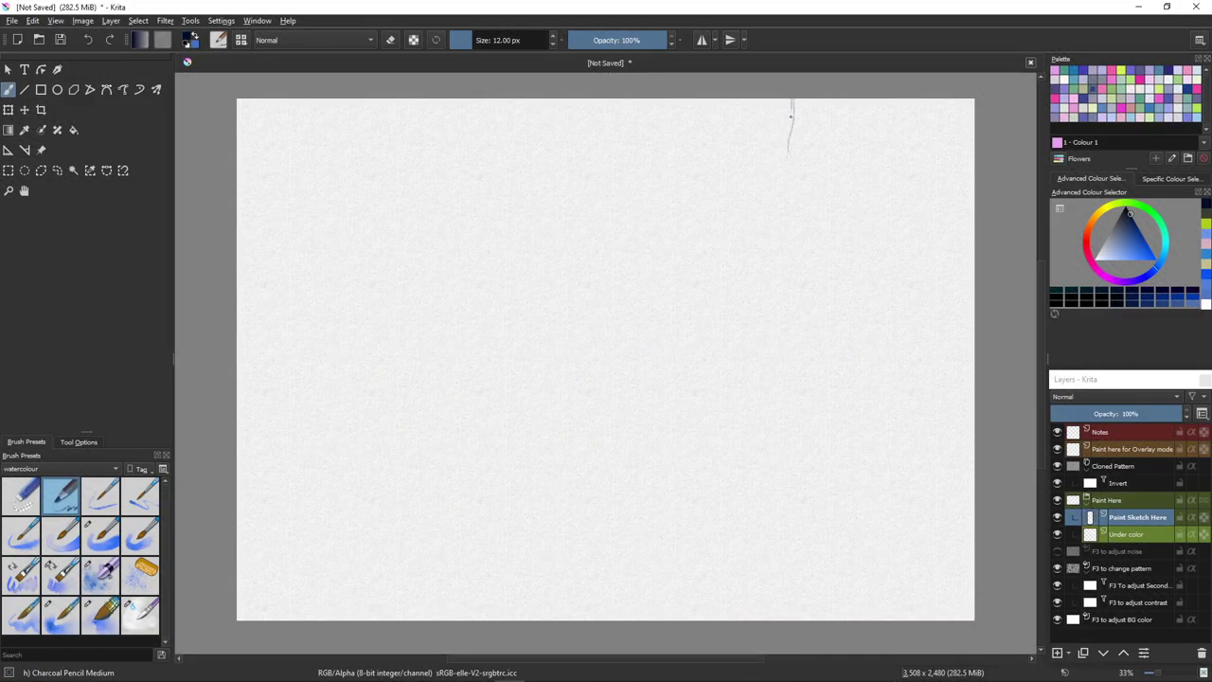
pyautogui.moveTo(793, 100); pyautogui.dragTo(789, 165)
pyautogui.moveTo(792, 101); pyautogui.dragTo(788, 208)
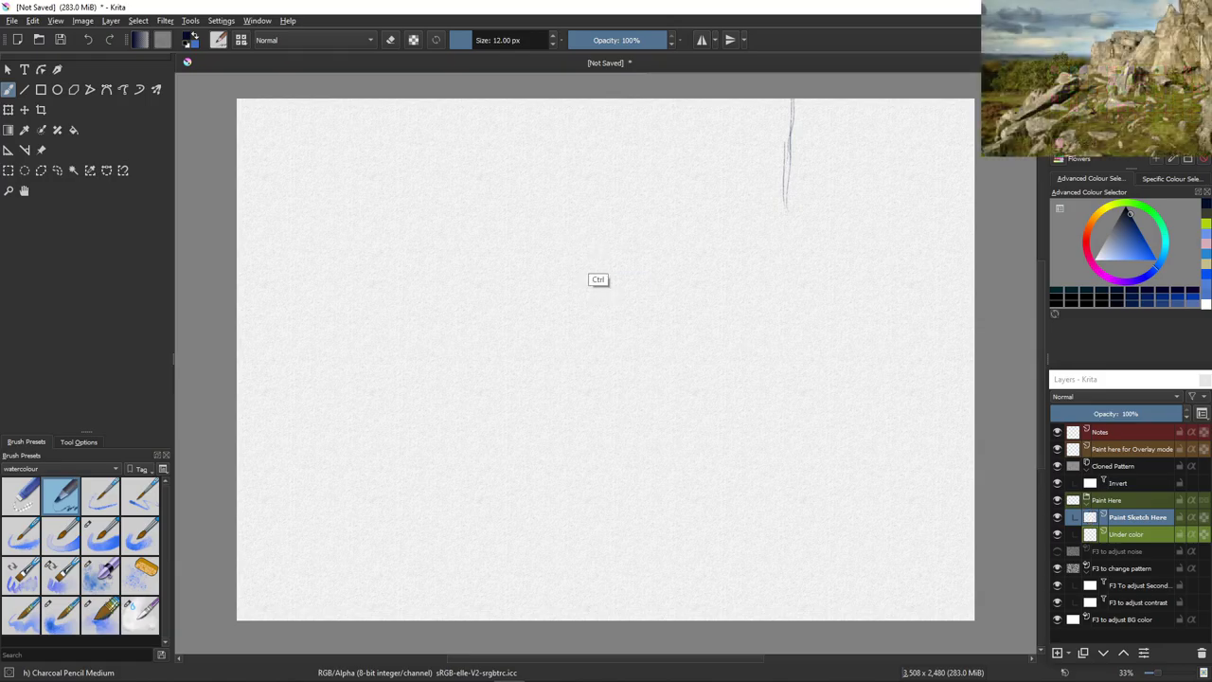
pyautogui.hotkey('ctrl', 'z')
pyautogui.hotkey('ctrl', 'z')
pyautogui.hotkey('ctrl', 'z')
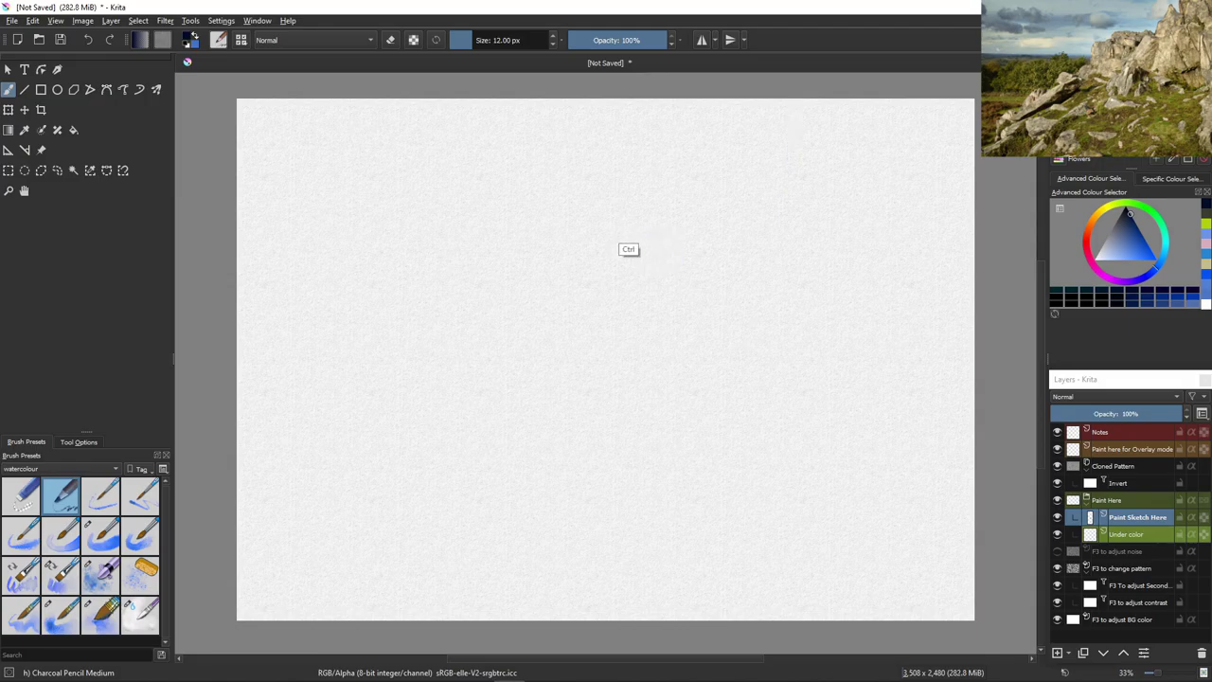
# Pick a mid-tone blue and sketch the tall crag's left edge and the pointed peak beside it in the canvas's upper right
pyautogui.click(1126, 235)
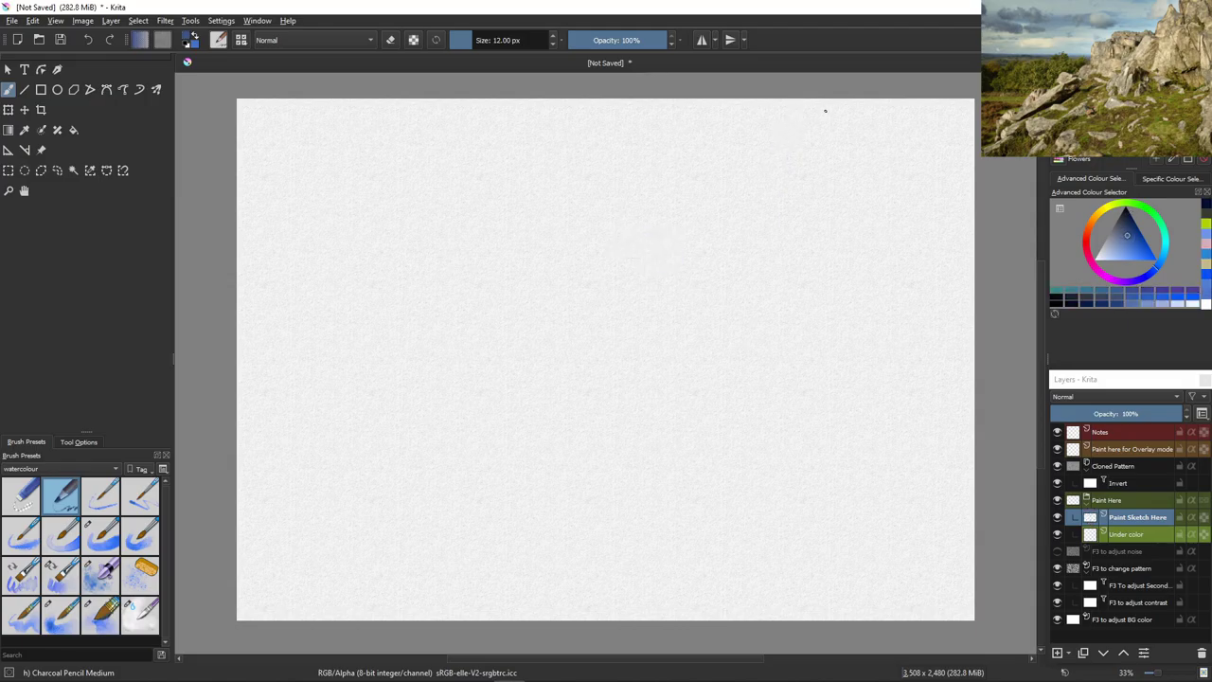
pyautogui.moveTo(836, 97); pyautogui.dragTo(833, 167)
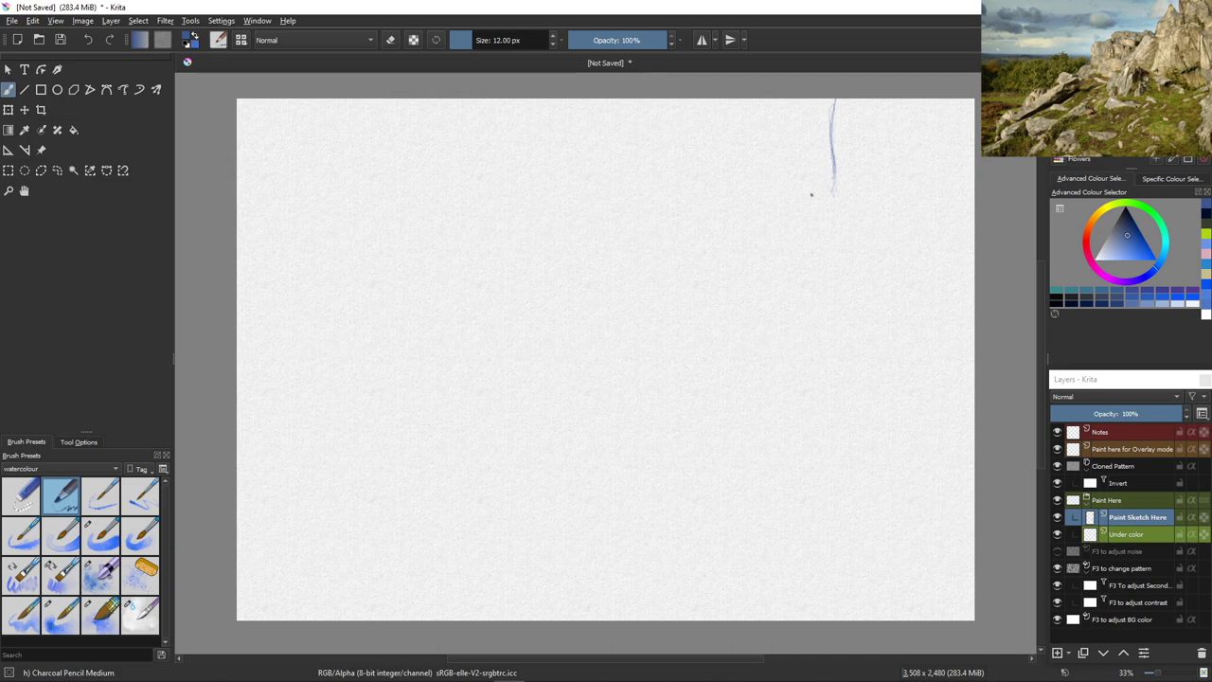
pyautogui.moveTo(833, 192); pyautogui.dragTo(829, 215)
pyautogui.moveTo(783, 162)
pyautogui.mouseDown()
pyautogui.moveTo(820, 202)
pyautogui.moveTo(822, 227)
pyautogui.moveTo(822, 199)
pyautogui.moveTo(829, 253)
pyautogui.moveTo(829, 208)
pyautogui.moveTo(829, 232)
pyautogui.moveTo(785, 165)
pyautogui.moveTo(820, 228)
pyautogui.mouseUp()
pyautogui.moveTo(782, 156); pyautogui.dragTo(732, 218)
pyautogui.moveTo(762, 169)
pyautogui.mouseDown()
pyautogui.moveTo(722, 223)
pyautogui.moveTo(702, 284)
pyautogui.mouseUp()
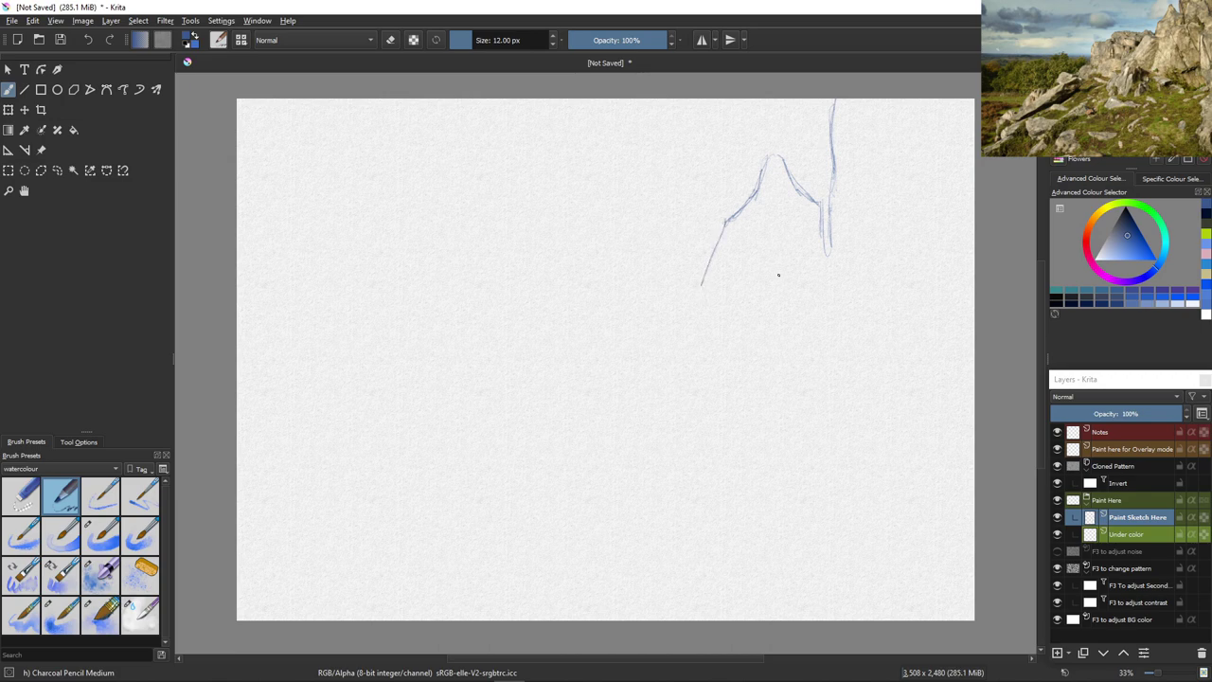
pyautogui.moveTo(820, 210); pyautogui.dragTo(824, 267)
pyautogui.moveTo(776, 152); pyautogui.dragTo(773, 153)
# Sketch the stepped right edge of the tall crag, descending toward the canvas's right side
pyautogui.moveTo(865, 104); pyautogui.dragTo(868, 148)
pyautogui.moveTo(868, 145)
pyautogui.mouseDown()
pyautogui.moveTo(892, 152)
pyautogui.moveTo(908, 177)
pyautogui.moveTo(918, 224)
pyautogui.moveTo(912, 177)
pyautogui.moveTo(919, 227)
pyautogui.mouseUp()
pyautogui.moveTo(914, 184); pyautogui.dragTo(928, 256)
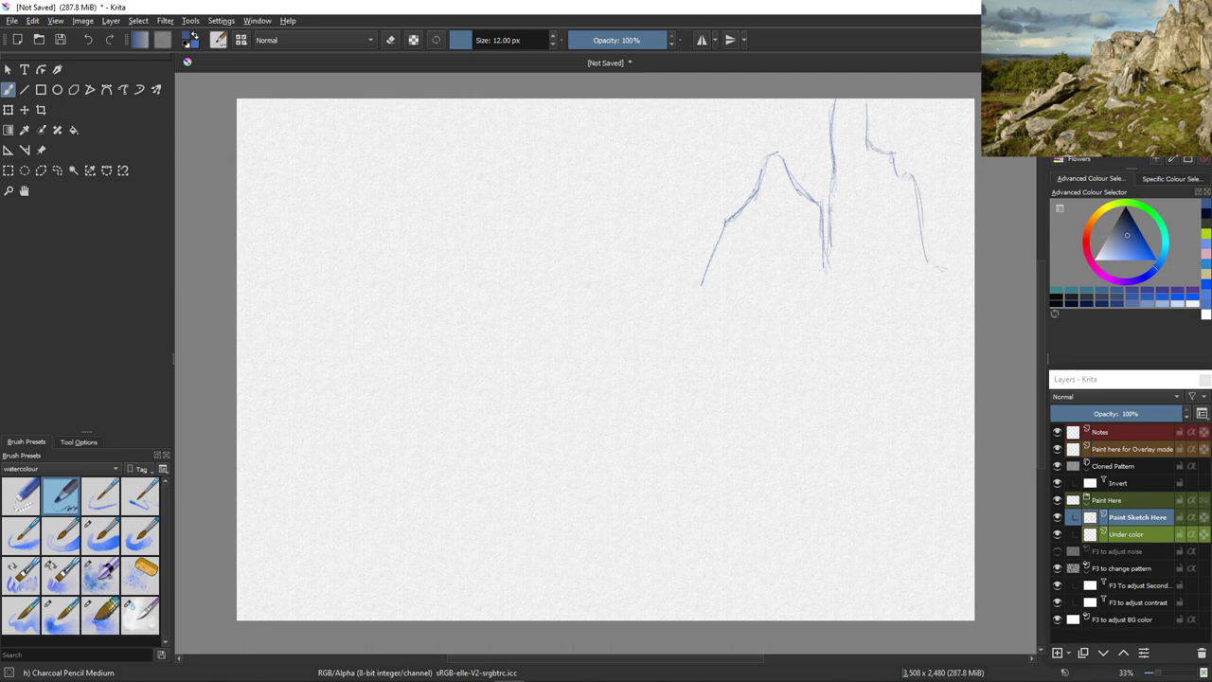
# Pick a darker blue and outline the large angular boulder below the peak, with small rocks at its base
pyautogui.click(1127, 222)
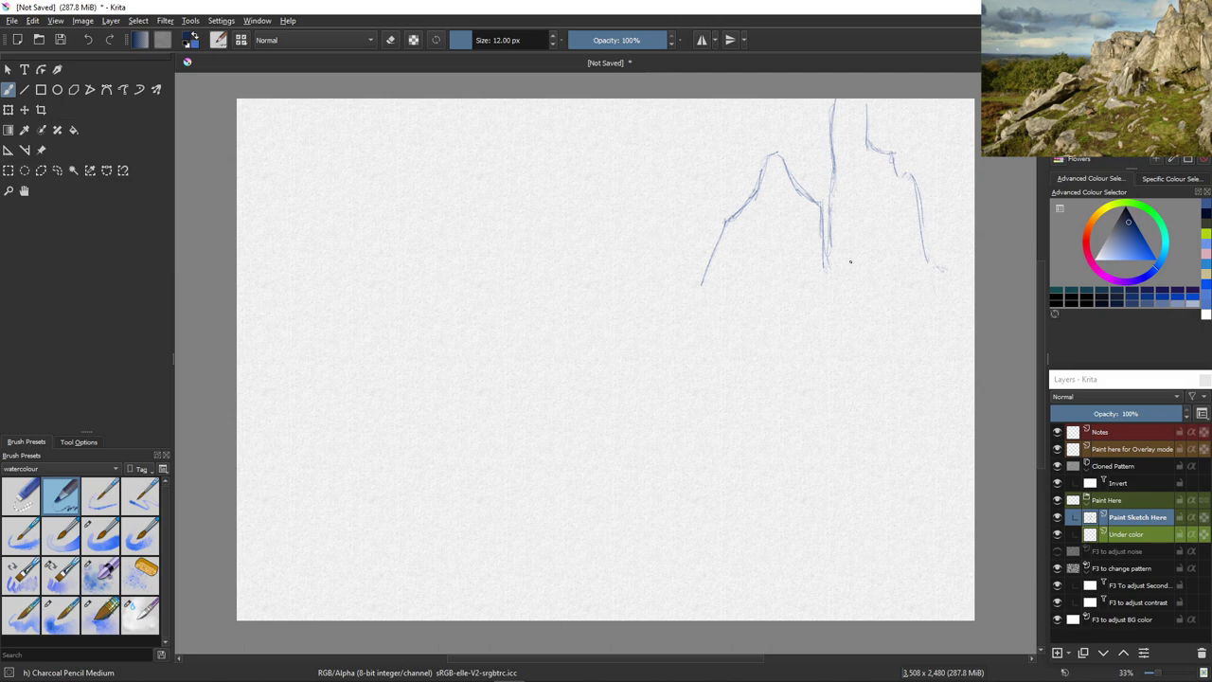
pyautogui.moveTo(862, 244)
pyautogui.mouseDown()
pyautogui.moveTo(820, 264)
pyautogui.moveTo(835, 251)
pyautogui.moveTo(808, 252)
pyautogui.moveTo(871, 373)
pyautogui.mouseUp()
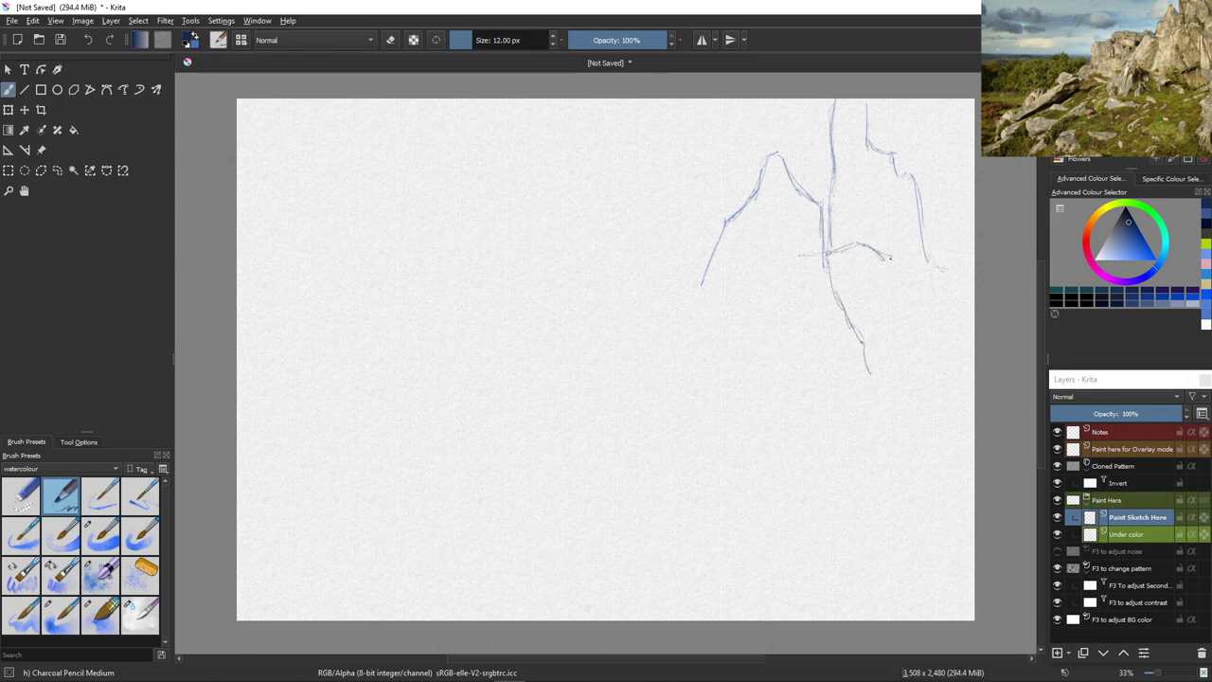
pyautogui.moveTo(888, 258); pyautogui.dragTo(869, 377)
pyautogui.moveTo(820, 251)
pyautogui.mouseDown()
pyautogui.moveTo(747, 295)
pyautogui.moveTo(782, 363)
pyautogui.mouseUp()
pyautogui.moveTo(765, 316)
pyautogui.mouseDown()
pyautogui.moveTo(805, 395)
pyautogui.moveTo(835, 406)
pyautogui.moveTo(816, 410)
pyautogui.moveTo(797, 380)
pyautogui.moveTo(852, 404)
pyautogui.moveTo(828, 439)
pyautogui.moveTo(835, 448)
pyautogui.mouseUp()
pyautogui.moveTo(844, 401)
pyautogui.mouseDown()
pyautogui.moveTo(846, 443)
pyautogui.moveTo(857, 442)
pyautogui.mouseUp()
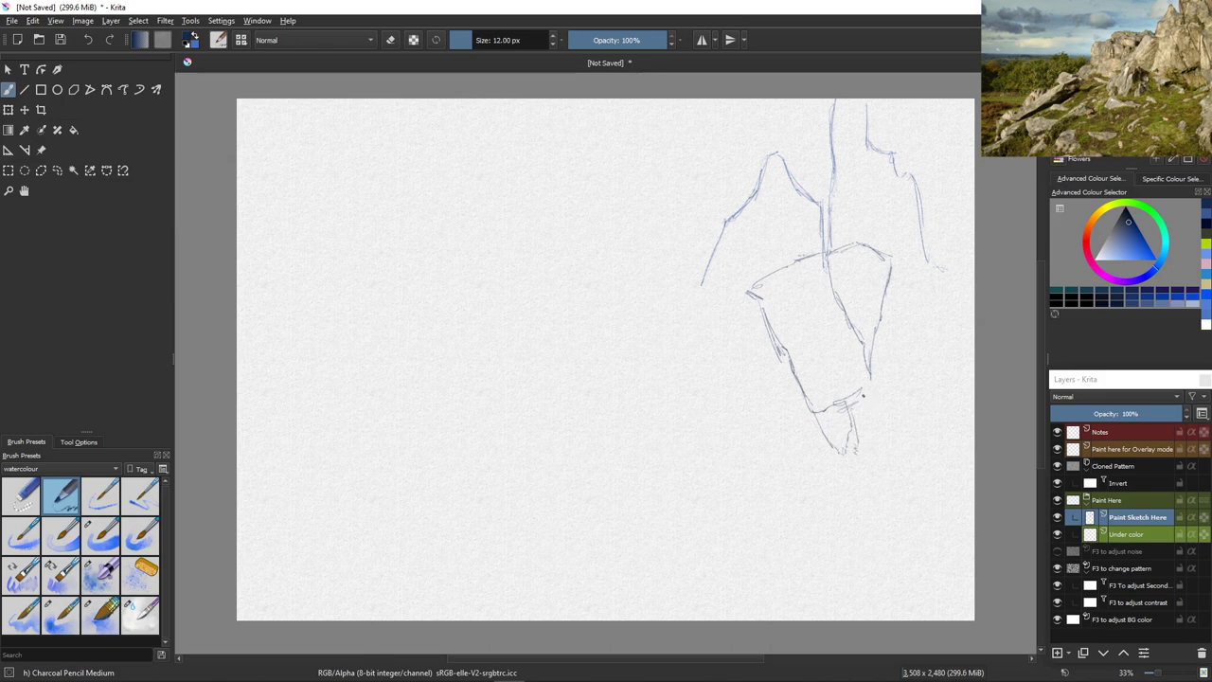
pyautogui.moveTo(864, 396); pyautogui.dragTo(890, 452)
# Outline the rock face left of the large boulder, erasing its overlong outer edge and redrawing it slanting in toward the boulder's base
pyautogui.moveTo(722, 311); pyautogui.dragTo(737, 296)
pyautogui.moveTo(724, 218)
pyautogui.mouseDown()
pyautogui.moveTo(700, 227)
pyautogui.moveTo(689, 399)
pyautogui.mouseUp()
pyautogui.moveTo(705, 313); pyautogui.dragTo(687, 408)
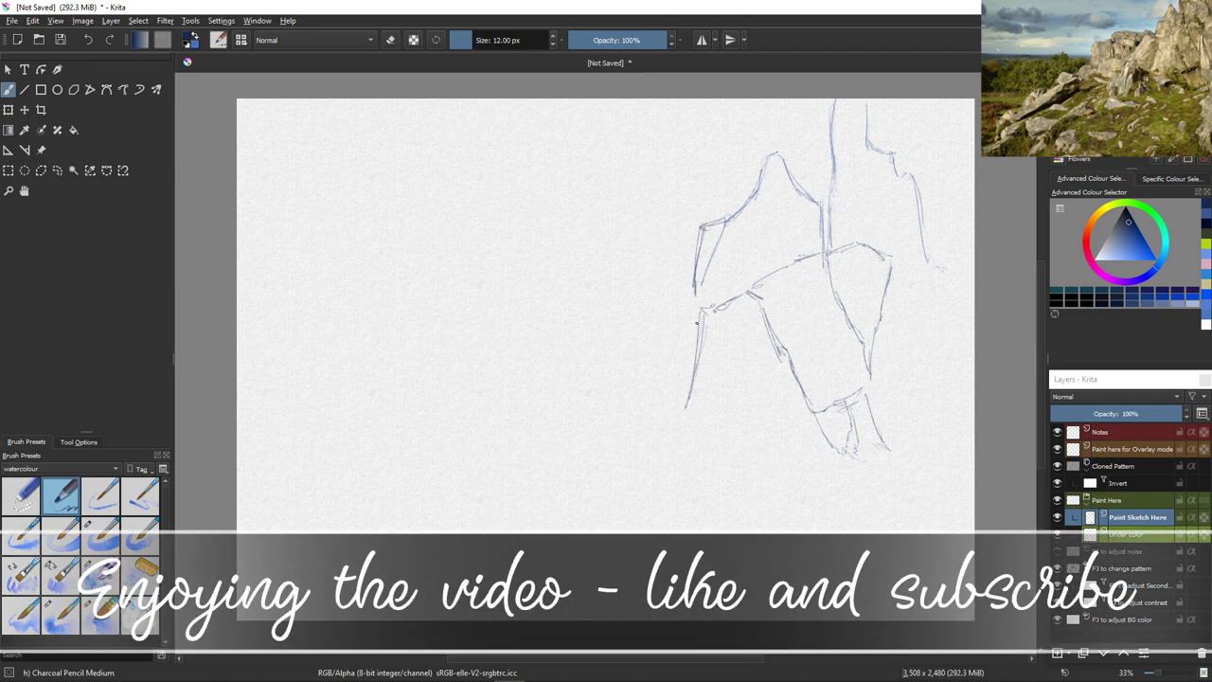
pyautogui.moveTo(706, 304); pyautogui.dragTo(698, 360)
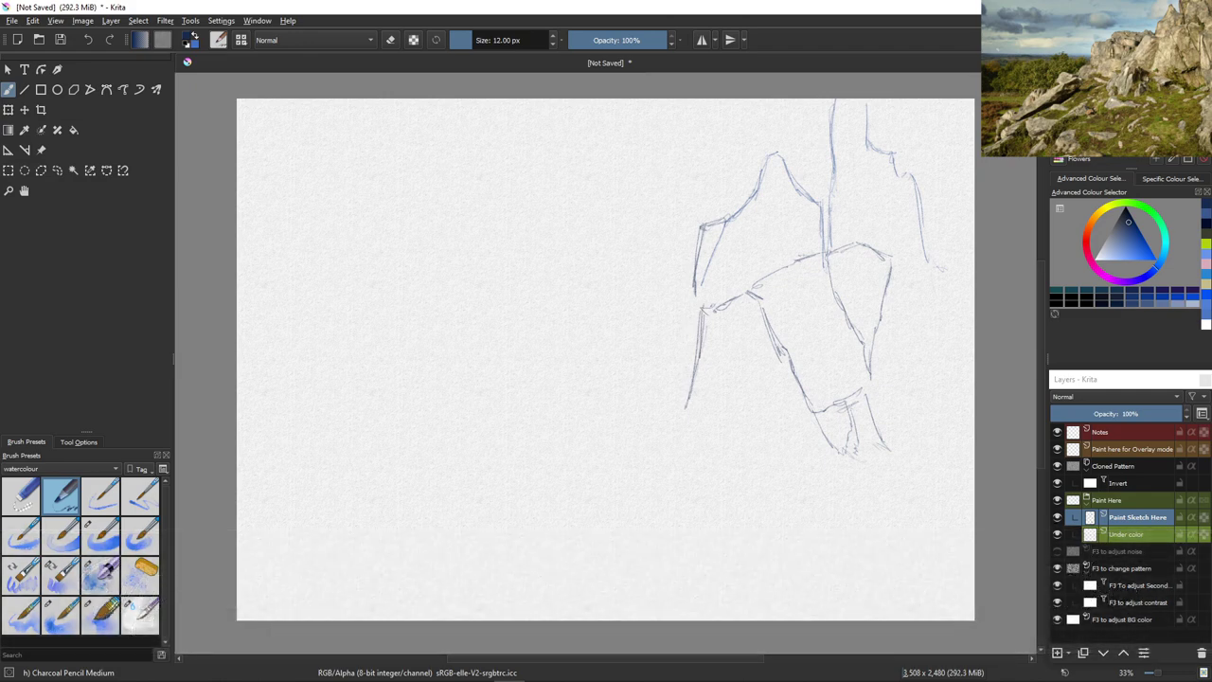
pyautogui.press('e')
pyautogui.moveTo(704, 366)
pyautogui.mouseDown()
pyautogui.moveTo(712, 394)
pyautogui.moveTo(685, 405)
pyautogui.mouseUp()
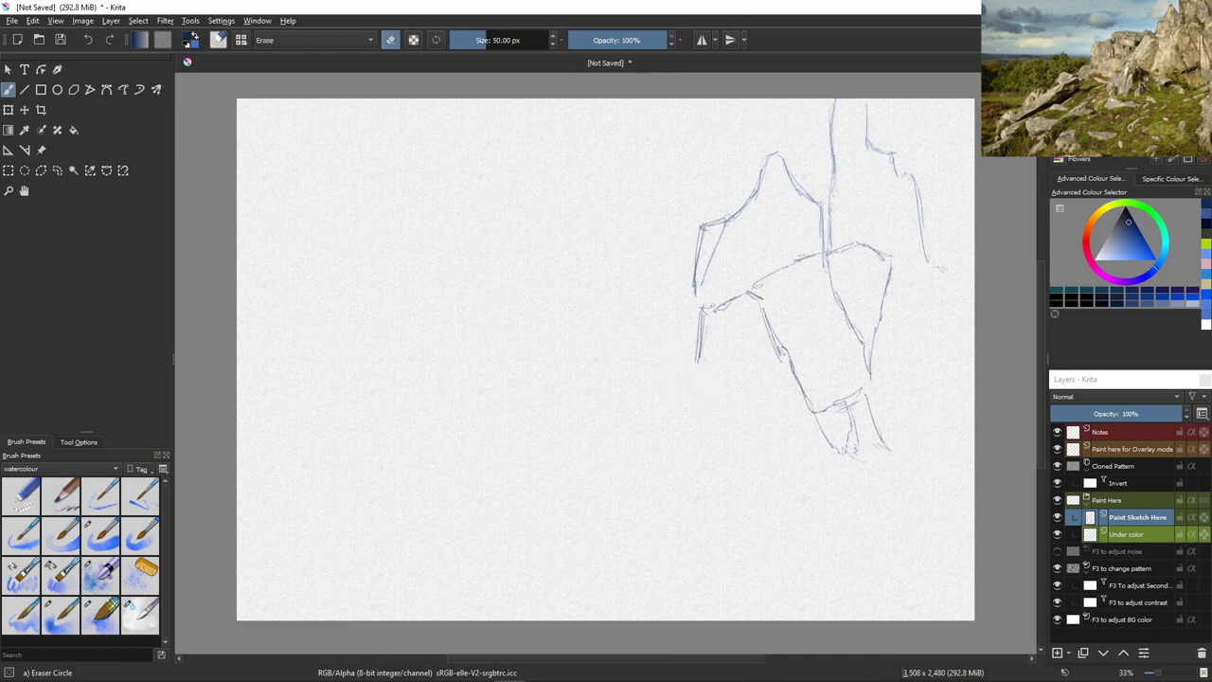
pyautogui.press('e')
pyautogui.moveTo(698, 352)
pyautogui.mouseDown()
pyautogui.moveTo(756, 422)
pyautogui.moveTo(780, 427)
pyautogui.moveTo(851, 400)
pyautogui.moveTo(764, 437)
pyautogui.moveTo(748, 400)
pyautogui.mouseUp()
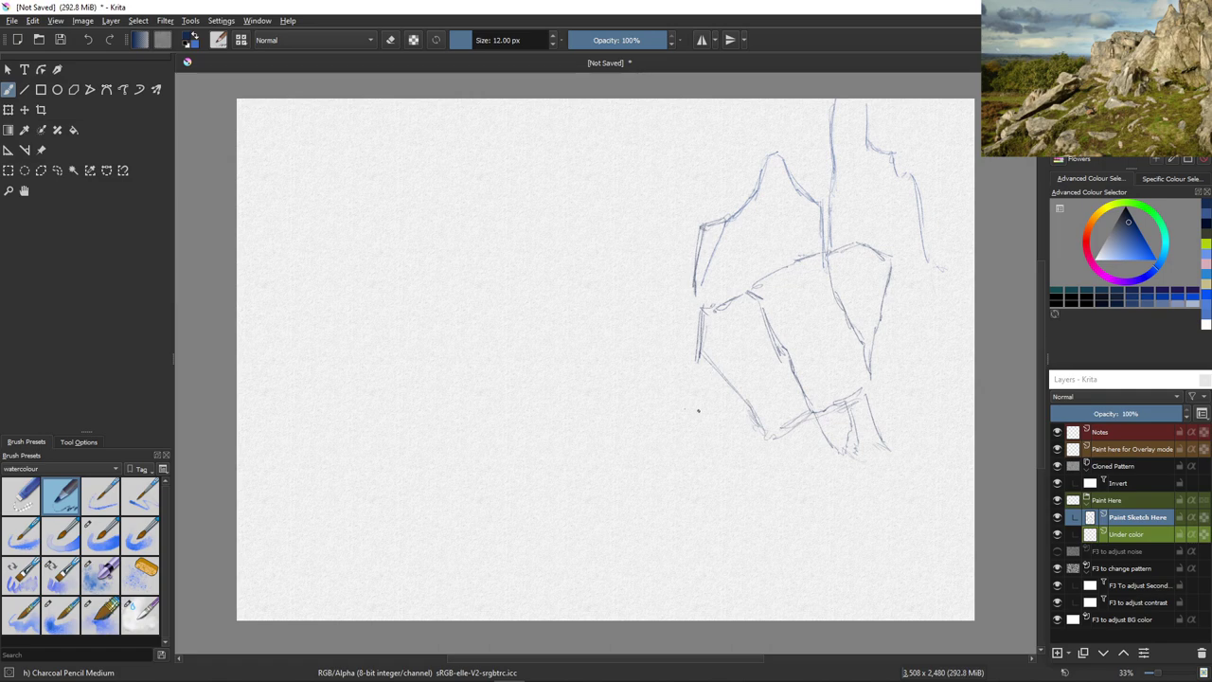
# Sketch the sloping lower-left edge of the rock face and the flat stones on the ground beneath it
pyautogui.moveTo(698, 357); pyautogui.dragTo(669, 411)
pyautogui.moveTo(697, 356)
pyautogui.mouseDown()
pyautogui.moveTo(659, 430)
pyautogui.moveTo(725, 443)
pyautogui.moveTo(634, 434)
pyautogui.mouseUp()
pyautogui.moveTo(667, 429)
pyautogui.mouseDown()
pyautogui.moveTo(746, 446)
pyautogui.moveTo(687, 458)
pyautogui.moveTo(689, 470)
pyautogui.moveTo(747, 457)
pyautogui.moveTo(736, 453)
pyautogui.moveTo(772, 466)
pyautogui.moveTo(705, 473)
pyautogui.moveTo(810, 477)
pyautogui.moveTo(701, 480)
pyautogui.moveTo(746, 488)
pyautogui.mouseUp()
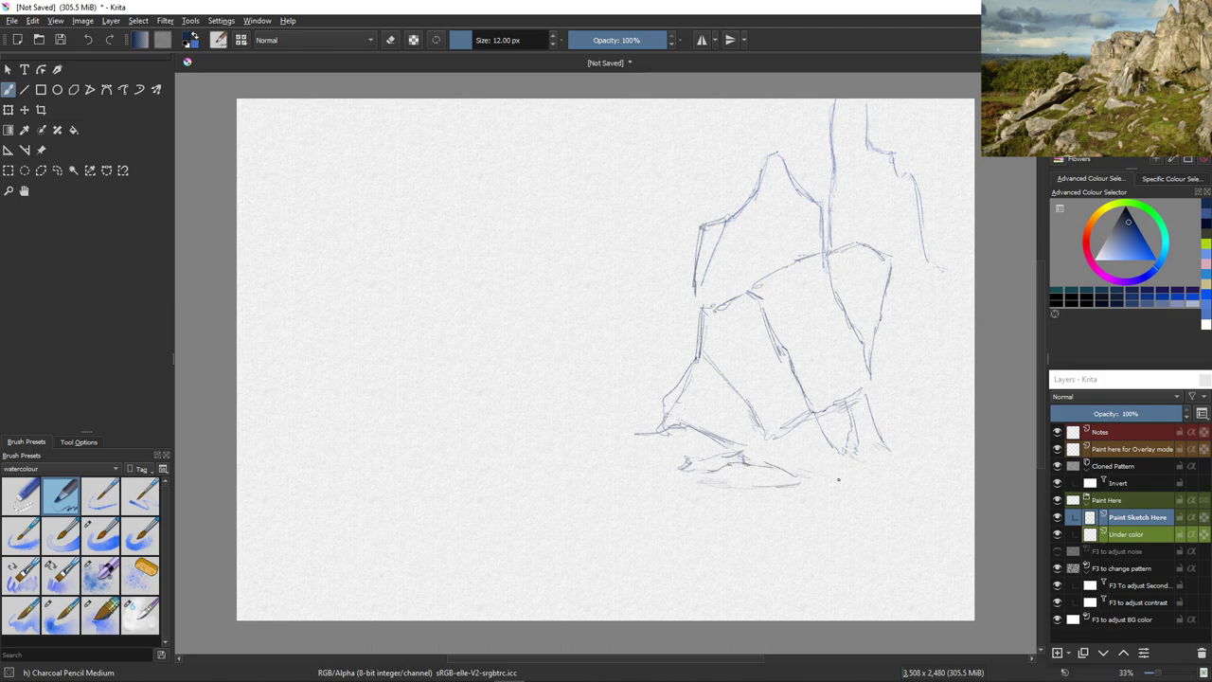
pyautogui.moveTo(626, 432); pyautogui.dragTo(609, 440)
# Sketch a leaning slab that slopes down to the left from the rock face
pyautogui.moveTo(694, 302); pyautogui.dragTo(644, 290)
pyautogui.moveTo(689, 301); pyautogui.dragTo(611, 370)
pyautogui.moveTo(659, 301)
pyautogui.mouseDown()
pyautogui.moveTo(628, 282)
pyautogui.moveTo(680, 301)
pyautogui.moveTo(656, 290)
pyautogui.moveTo(680, 301)
pyautogui.moveTo(612, 310)
pyautogui.moveTo(636, 287)
pyautogui.moveTo(576, 347)
pyautogui.mouseUp()
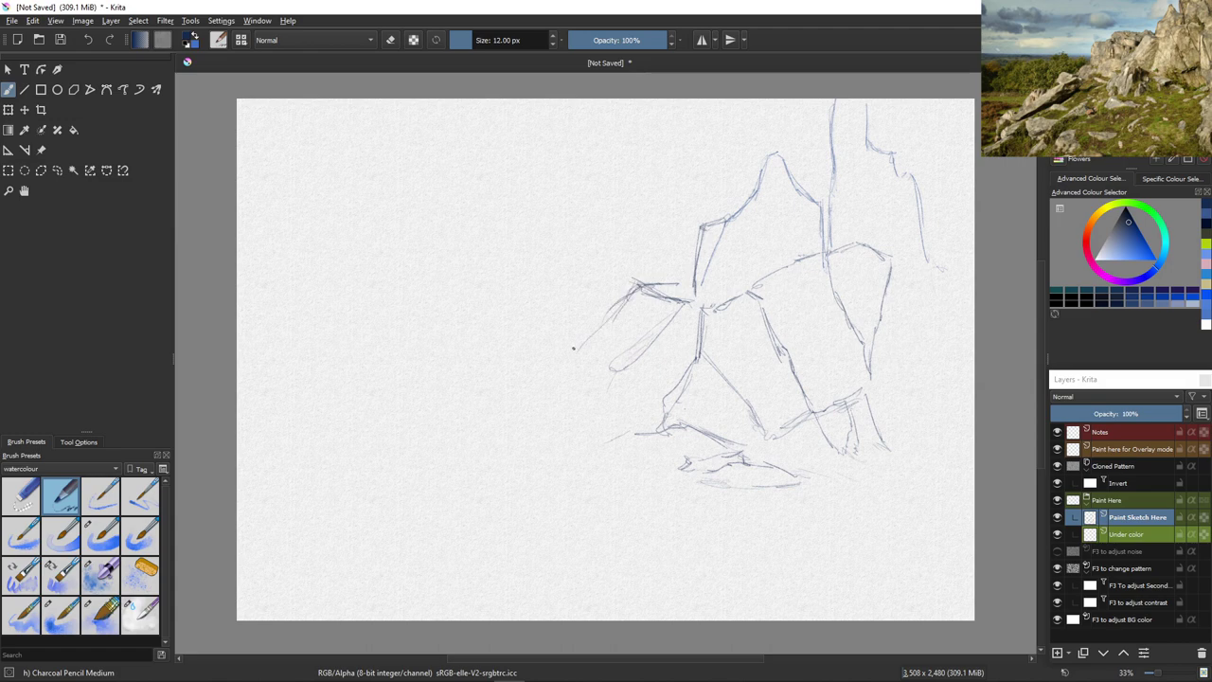
pyautogui.moveTo(636, 285)
pyautogui.mouseDown()
pyautogui.moveTo(597, 364)
pyautogui.moveTo(625, 303)
pyautogui.moveTo(574, 367)
pyautogui.mouseUp()
pyautogui.moveTo(622, 311); pyautogui.dragTo(561, 388)
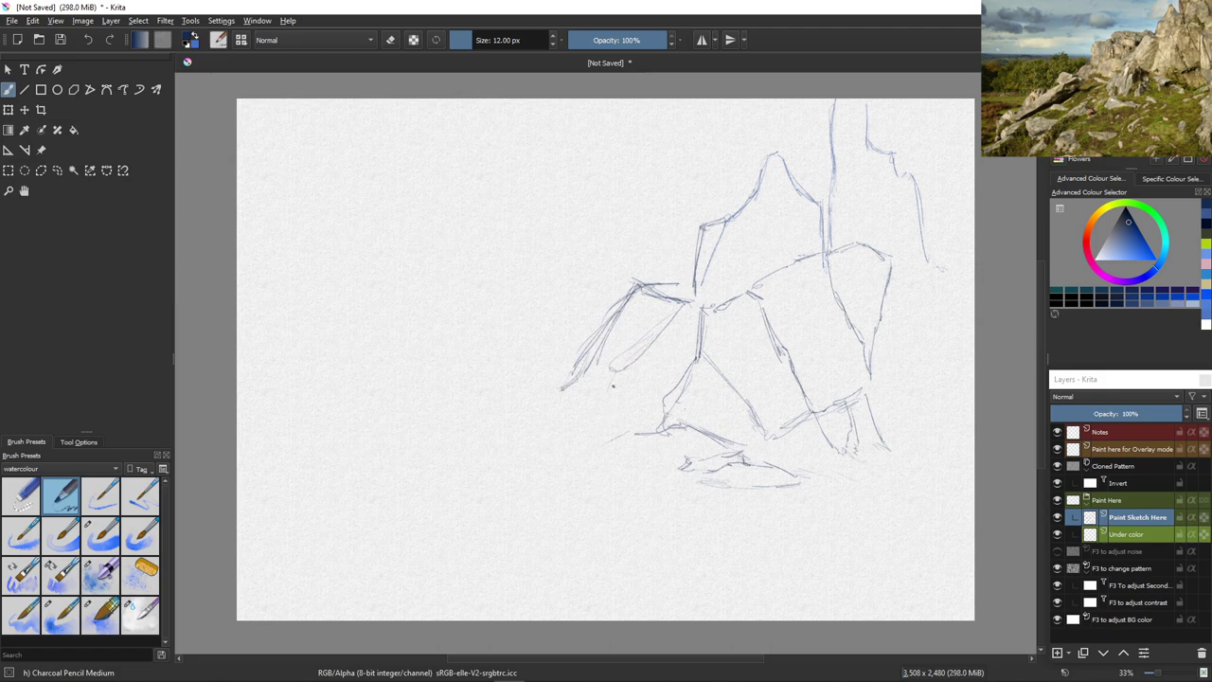
# Add small jagged rocks at the foot of the leaning slab and reinforce the slab's outer edge
pyautogui.moveTo(629, 368); pyautogui.dragTo(603, 405)
pyautogui.moveTo(623, 371)
pyautogui.mouseDown()
pyautogui.moveTo(579, 430)
pyautogui.moveTo(604, 385)
pyautogui.moveTo(594, 391)
pyautogui.moveTo(614, 389)
pyautogui.moveTo(615, 408)
pyautogui.moveTo(613, 389)
pyautogui.moveTo(560, 420)
pyautogui.mouseUp()
pyautogui.moveTo(599, 383); pyautogui.dragTo(553, 405)
pyautogui.moveTo(563, 390)
pyautogui.mouseDown()
pyautogui.moveTo(606, 380)
pyautogui.moveTo(549, 394)
pyautogui.moveTo(534, 418)
pyautogui.mouseUp()
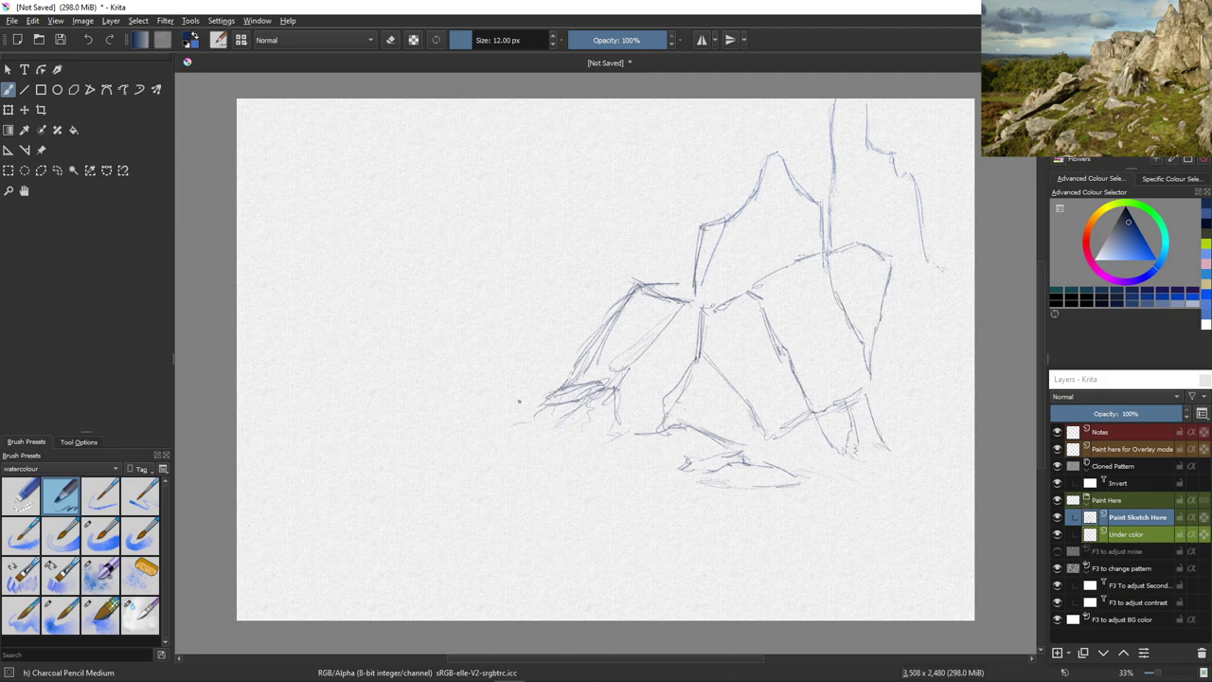
pyautogui.moveTo(636, 288); pyautogui.dragTo(574, 381)
# Erase the stray lines along the leaning slab's outer edge and around the rocks at its foot
pyautogui.press('e')
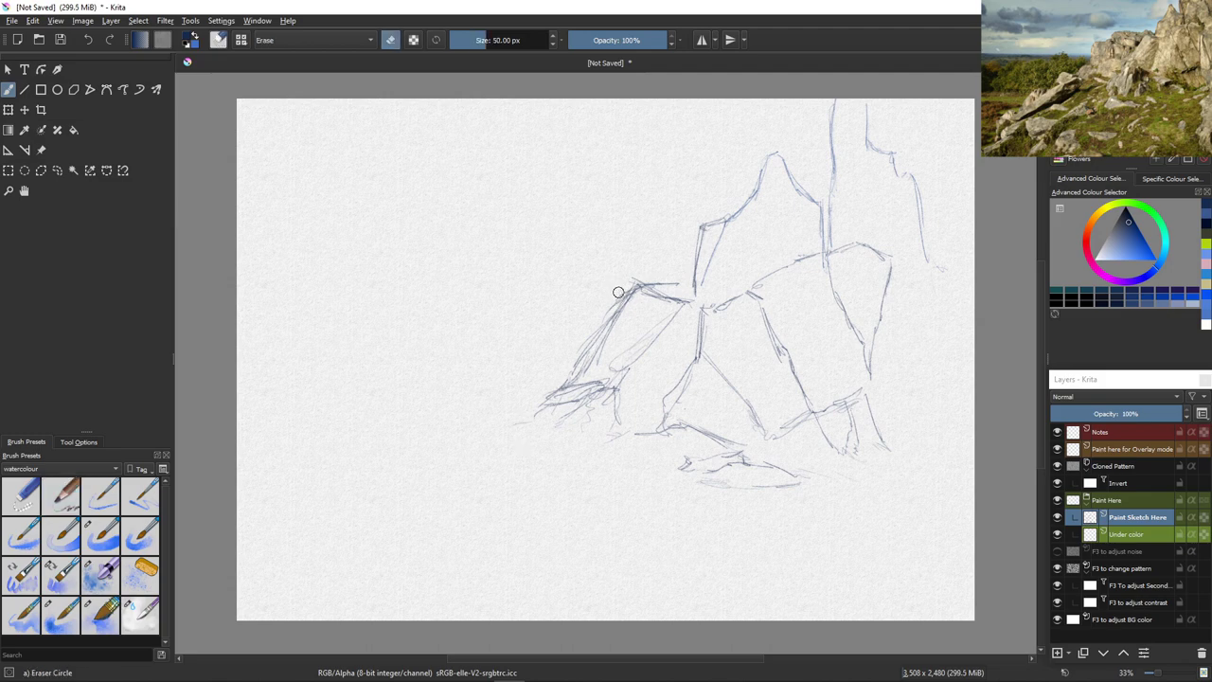
pyautogui.moveTo(638, 278); pyautogui.dragTo(625, 289)
pyautogui.moveTo(597, 336)
pyautogui.mouseDown()
pyautogui.moveTo(617, 308)
pyautogui.moveTo(562, 383)
pyautogui.moveTo(565, 409)
pyautogui.moveTo(586, 392)
pyautogui.moveTo(571, 396)
pyautogui.moveTo(587, 414)
pyautogui.mouseUp()
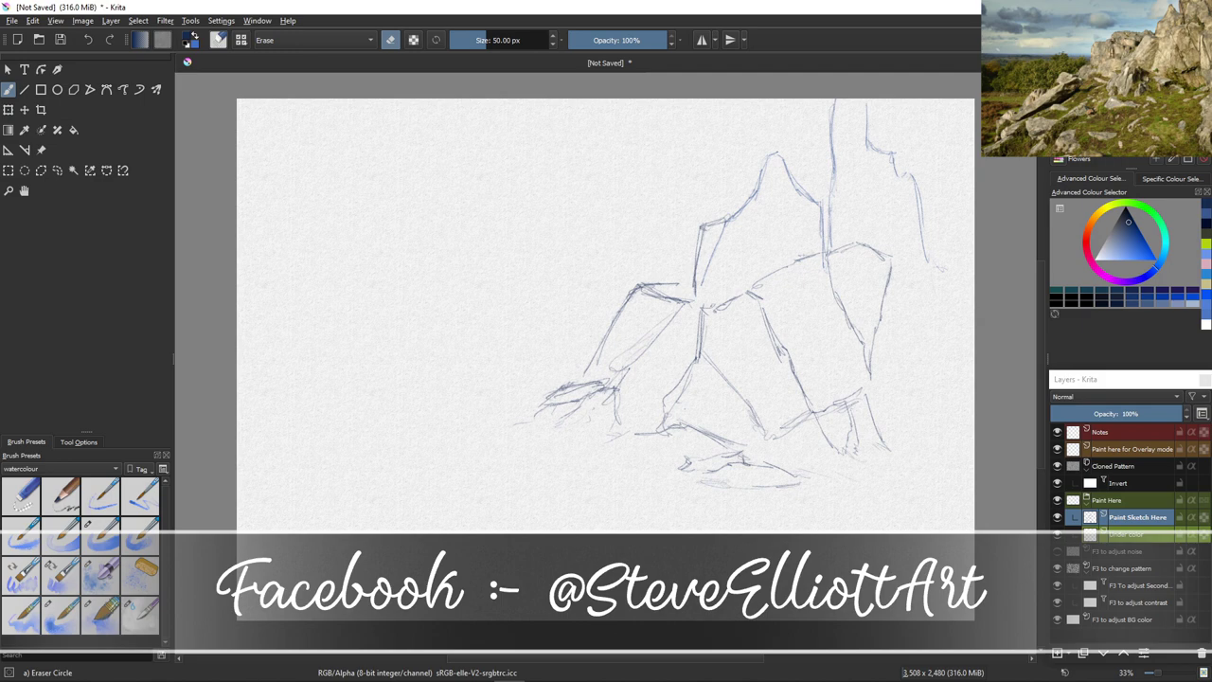
pyautogui.press('e')
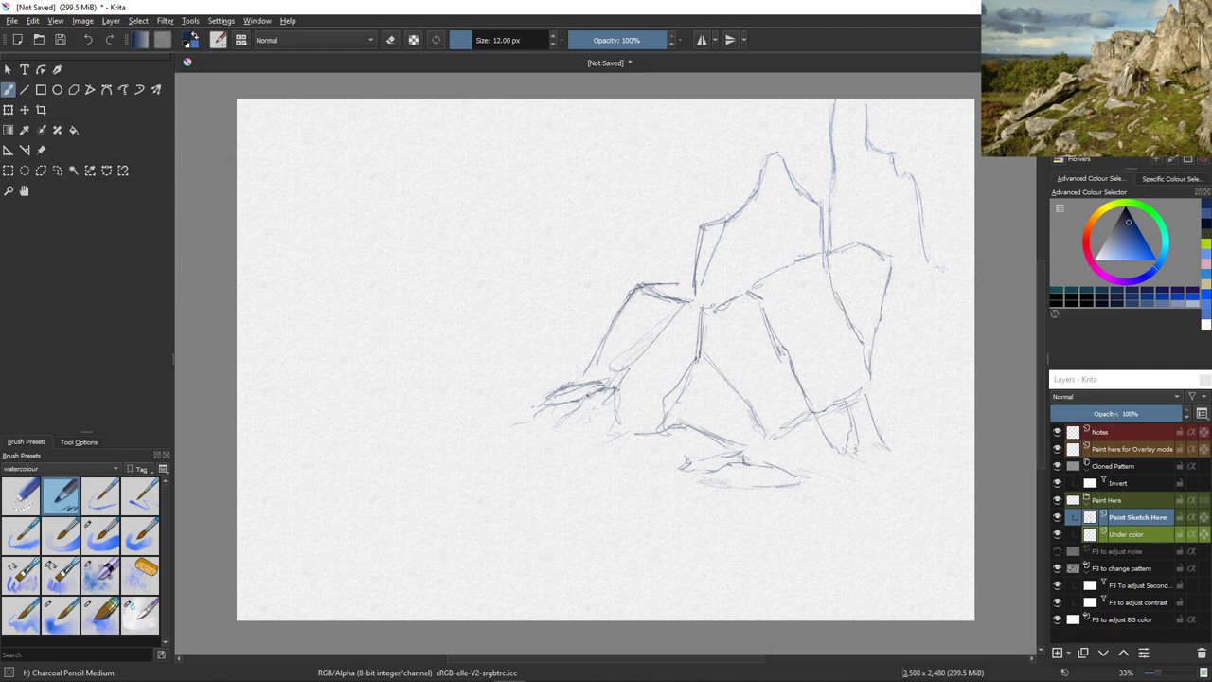
pyautogui.press('e')
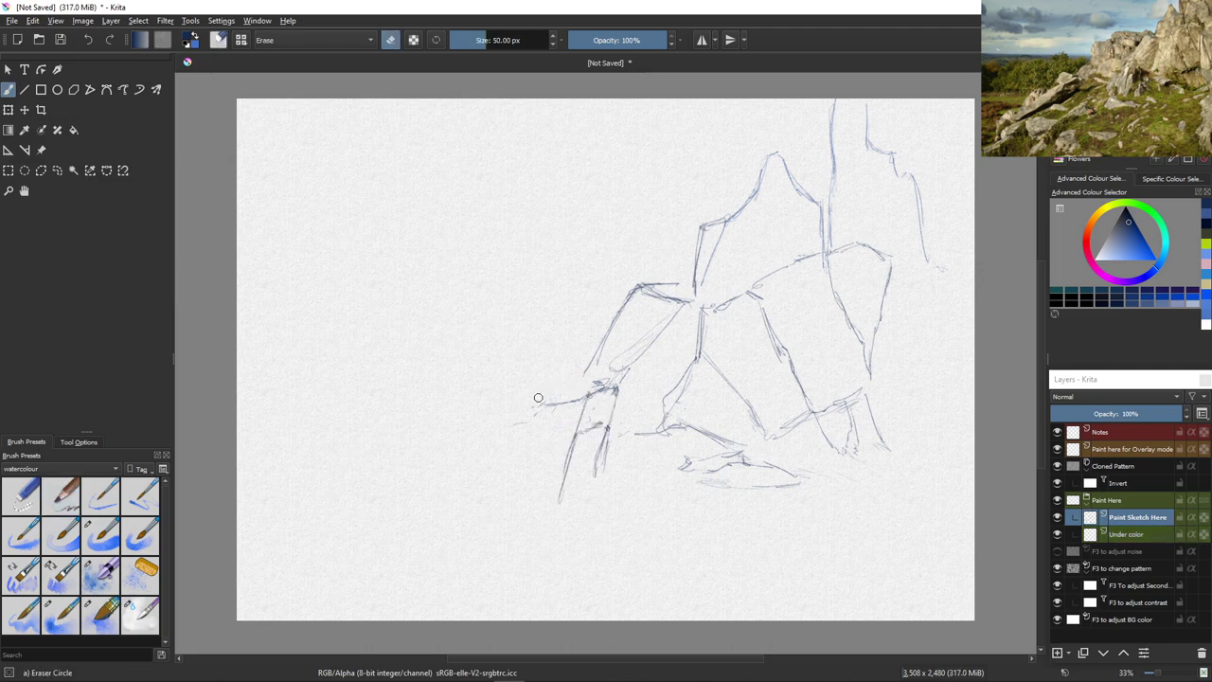
pyautogui.moveTo(599, 379); pyautogui.dragTo(614, 379)
pyautogui.press('e')
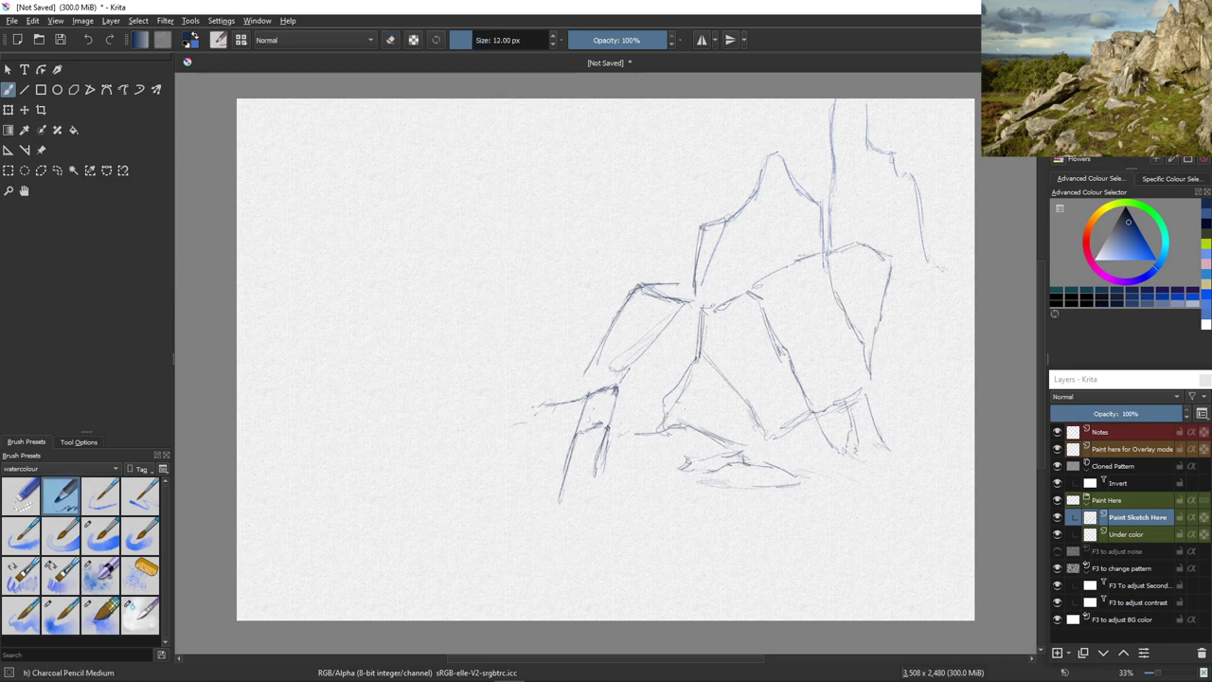
# Outline the block below the leaning slab with its vertical cracks and curved left side, and add another edge to the tall crag
pyautogui.moveTo(607, 426)
pyautogui.mouseDown()
pyautogui.moveTo(612, 392)
pyautogui.moveTo(587, 389)
pyautogui.moveTo(618, 407)
pyautogui.moveTo(617, 456)
pyautogui.mouseUp()
pyautogui.moveTo(569, 399); pyautogui.dragTo(556, 450)
pyautogui.moveTo(564, 401)
pyautogui.mouseDown()
pyautogui.moveTo(520, 425)
pyautogui.moveTo(490, 487)
pyautogui.mouseUp()
pyautogui.moveTo(517, 437); pyautogui.dragTo(498, 469)
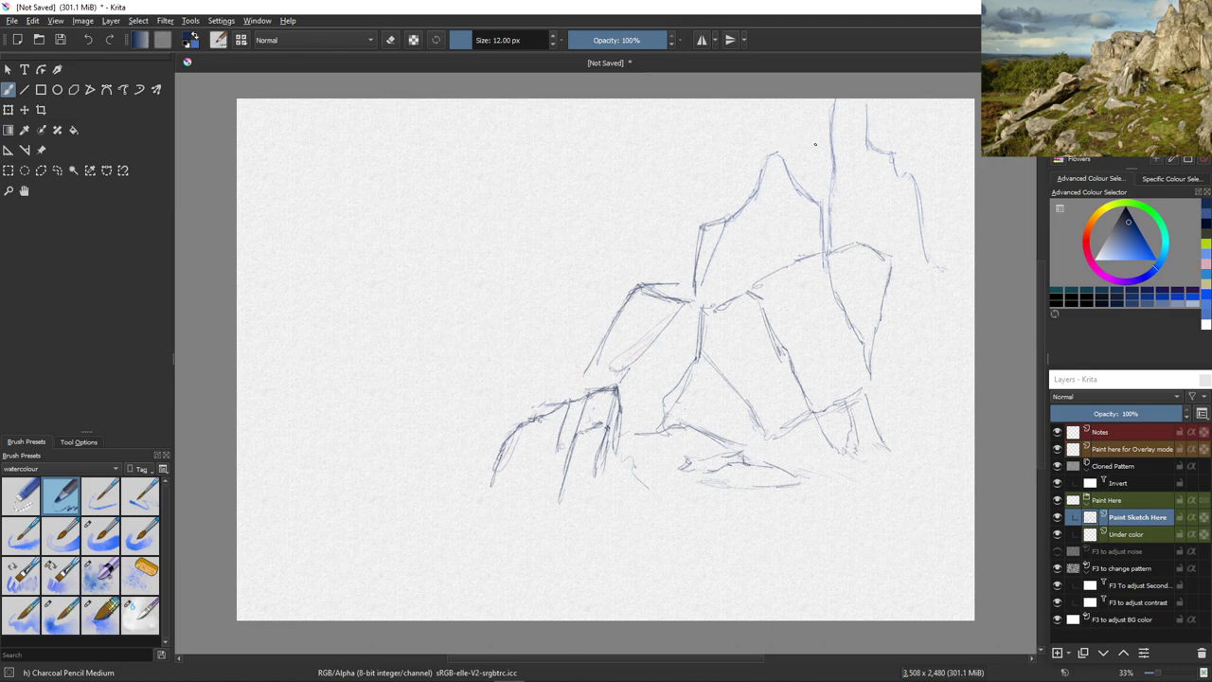
pyautogui.moveTo(816, 121); pyautogui.dragTo(835, 210)
# Close the lower edges of the block below the leaning slab and add a small pointed rock at its left foot
pyautogui.moveTo(598, 483)
pyautogui.mouseDown()
pyautogui.moveTo(576, 508)
pyautogui.moveTo(598, 479)
pyautogui.moveTo(557, 526)
pyautogui.mouseUp()
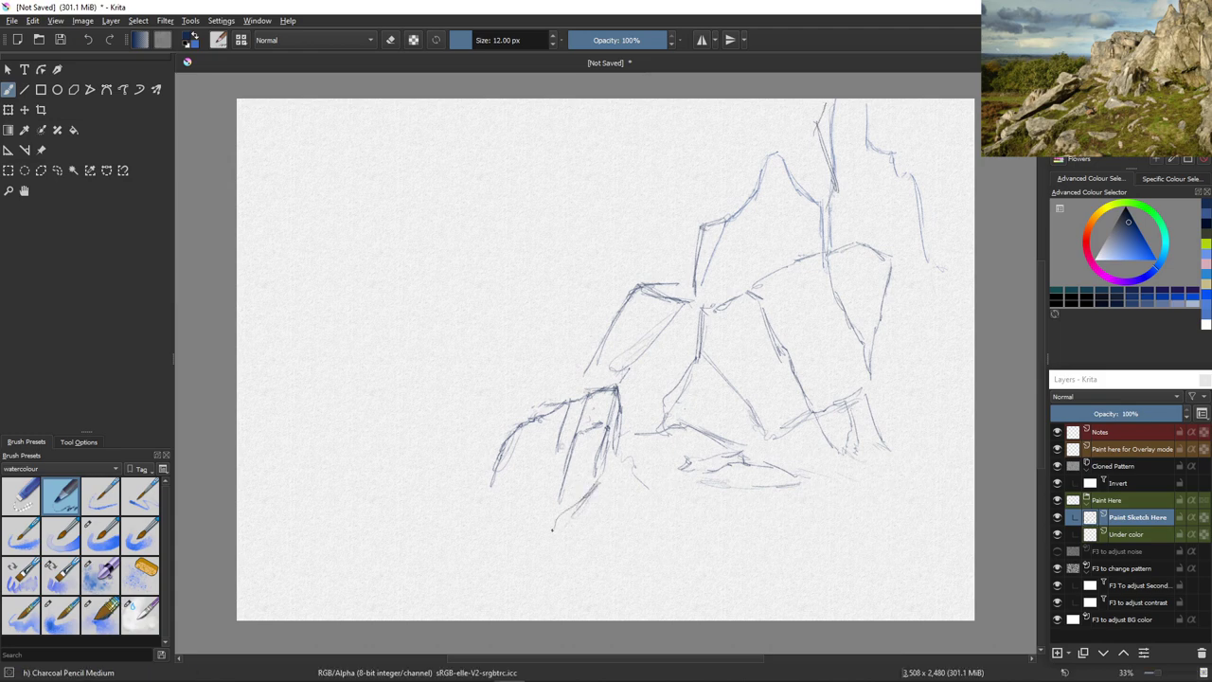
pyautogui.moveTo(568, 472)
pyautogui.mouseDown()
pyautogui.moveTo(557, 520)
pyautogui.moveTo(575, 501)
pyautogui.moveTo(553, 525)
pyautogui.mouseUp()
pyautogui.moveTo(574, 441); pyautogui.dragTo(555, 498)
pyautogui.moveTo(516, 489)
pyautogui.mouseDown()
pyautogui.moveTo(495, 489)
pyautogui.moveTo(510, 487)
pyautogui.moveTo(521, 514)
pyautogui.moveTo(495, 517)
pyautogui.moveTo(492, 503)
pyautogui.moveTo(454, 520)
pyautogui.mouseUp()
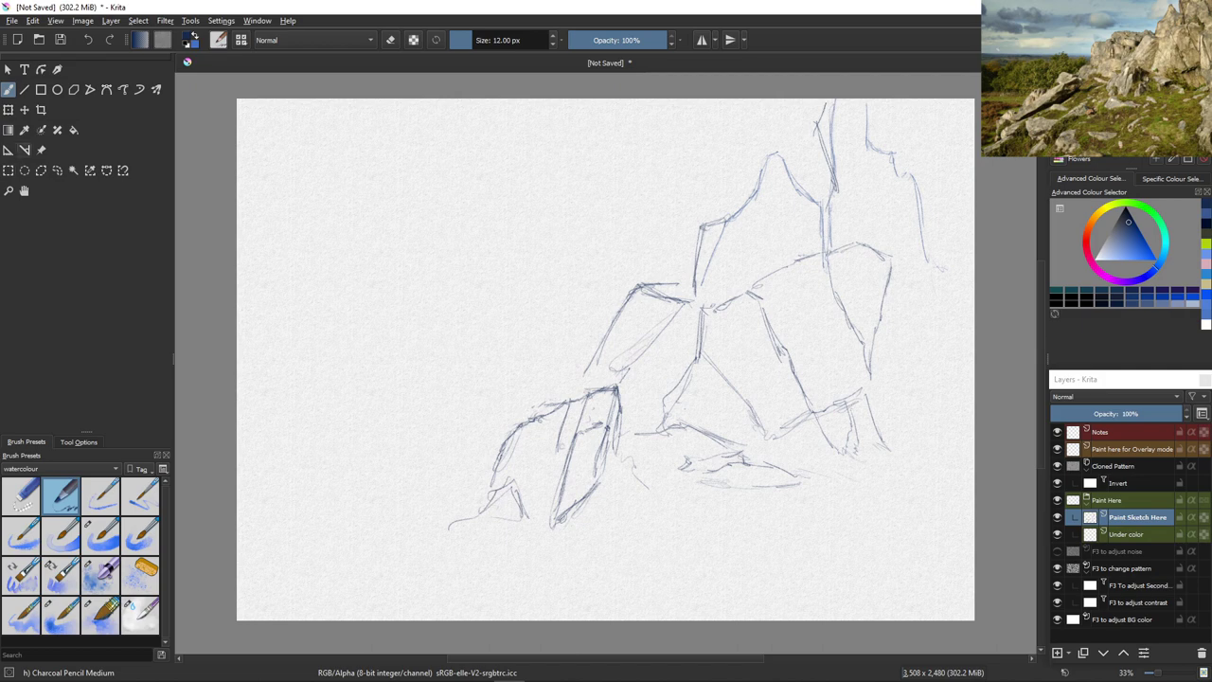
# Scale the whole rock sketch down toward the canvas's upper right corner
pyautogui.hotkey('ctrl', 't')
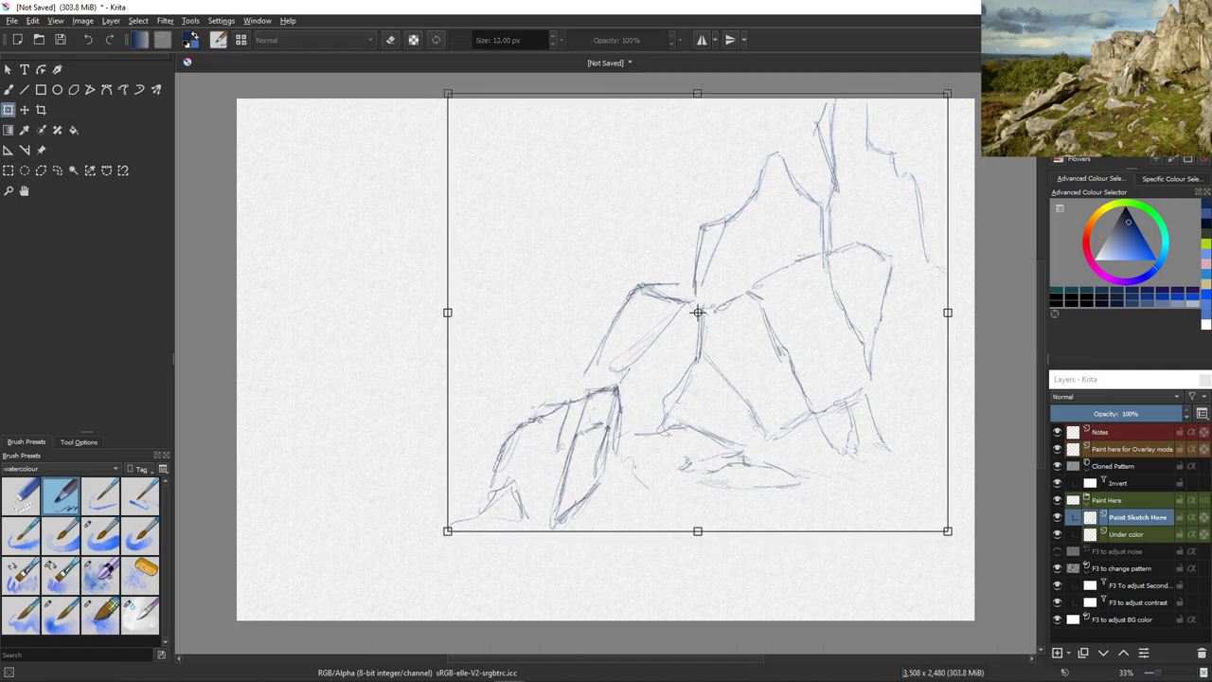
pyautogui.moveTo(447, 530)
pyautogui.mouseDown()
pyautogui.moveTo(528, 487)
pyautogui.moveTo(572, 420)
pyautogui.mouseUp()
pyautogui.press('Return')
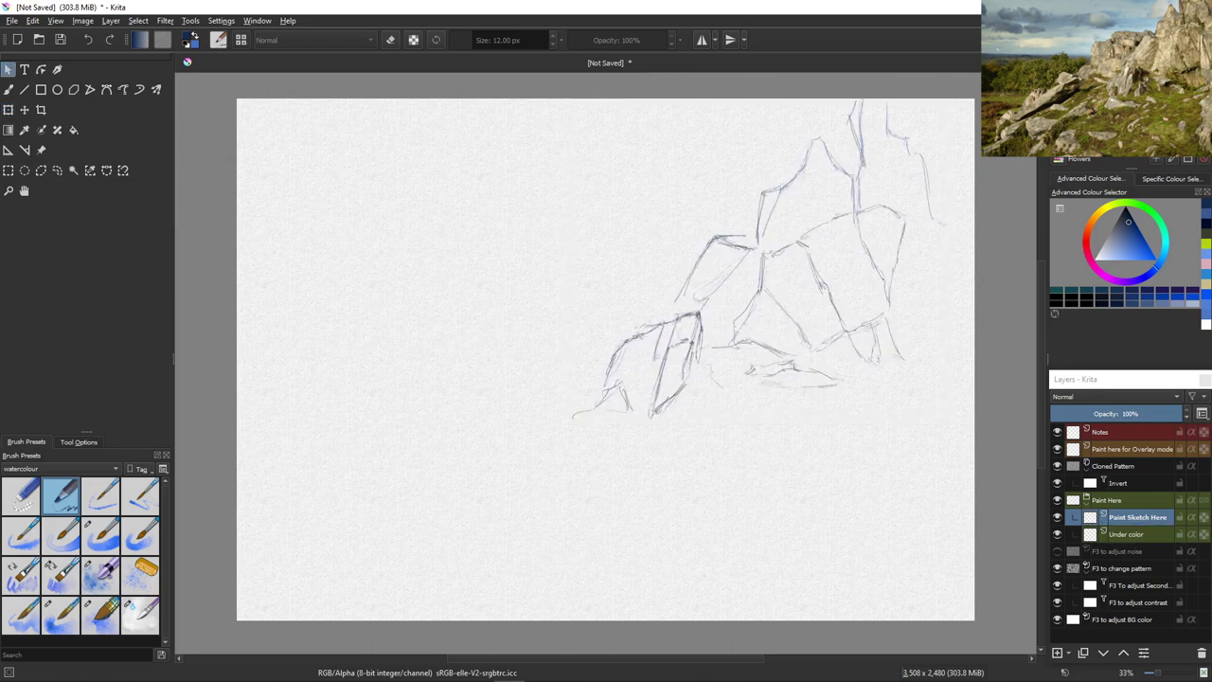
# Resume the brush and strengthen the small pointed rock at the lower left end of the sketch
pyautogui.press('b')
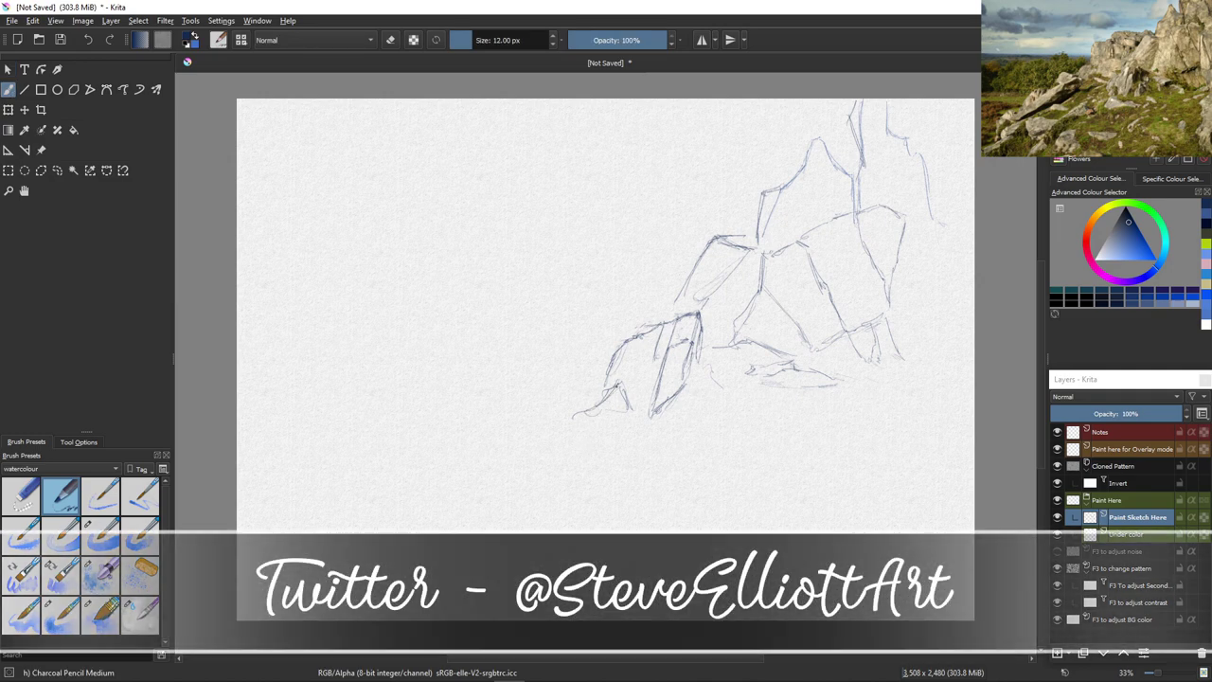
pyautogui.moveTo(619, 386); pyautogui.dragTo(629, 411)
pyautogui.moveTo(586, 415); pyautogui.dragTo(600, 399)
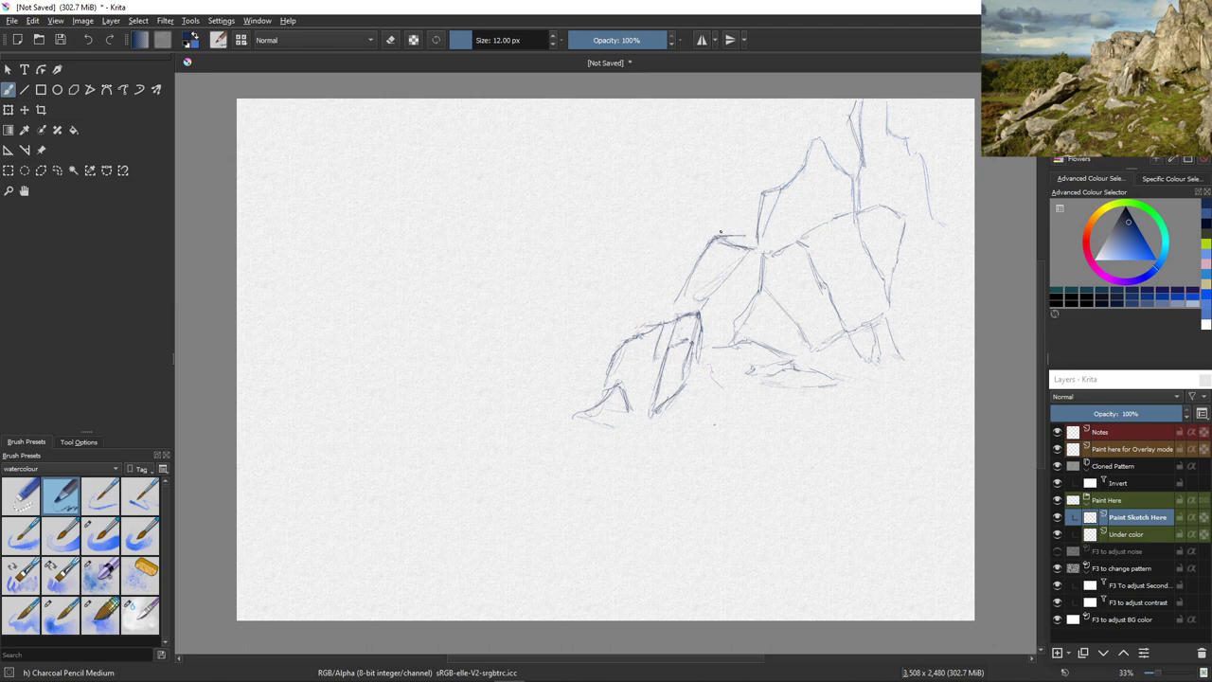
# Sketch a long flat slab extending left from the leaning slab, with supporting rock edges beneath it
pyautogui.moveTo(730, 228)
pyautogui.mouseDown()
pyautogui.moveTo(685, 230)
pyautogui.moveTo(693, 250)
pyautogui.moveTo(650, 230)
pyautogui.moveTo(679, 231)
pyautogui.moveTo(607, 241)
pyautogui.moveTo(622, 241)
pyautogui.moveTo(589, 271)
pyautogui.mouseUp()
pyautogui.moveTo(663, 232)
pyautogui.mouseDown()
pyautogui.moveTo(608, 241)
pyautogui.moveTo(588, 268)
pyautogui.mouseUp()
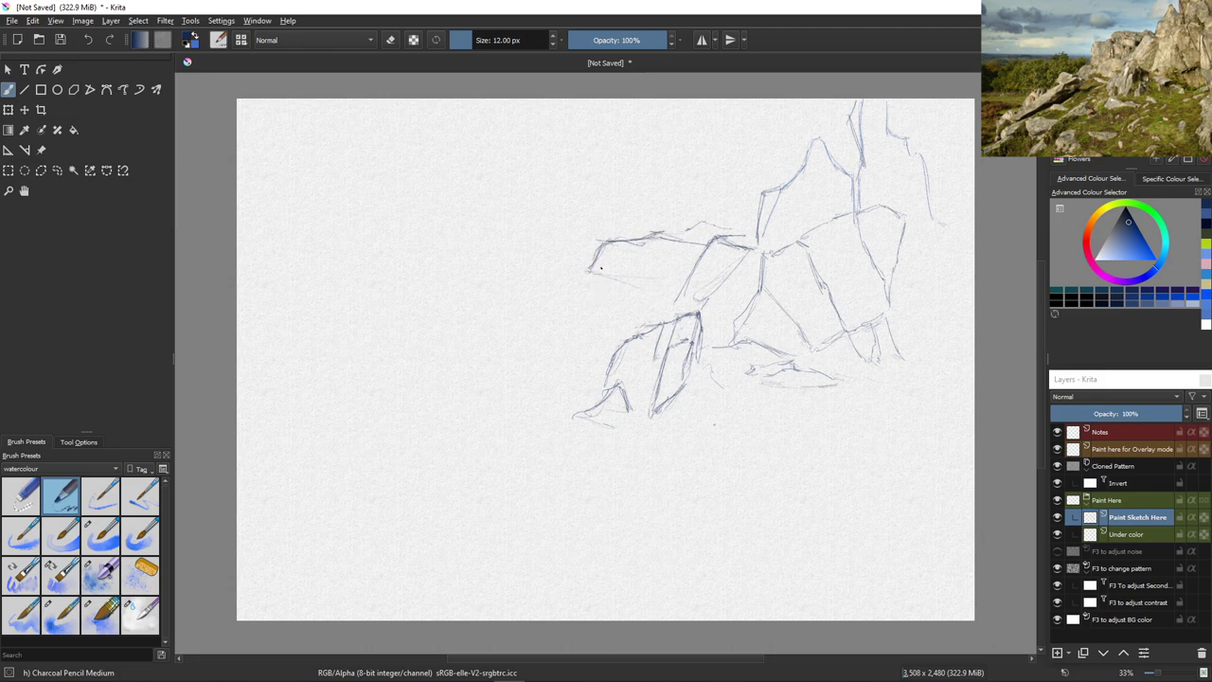
pyautogui.moveTo(651, 280)
pyautogui.mouseDown()
pyautogui.moveTo(676, 277)
pyautogui.moveTo(653, 301)
pyautogui.moveTo(613, 274)
pyautogui.moveTo(650, 278)
pyautogui.moveTo(647, 305)
pyautogui.mouseUp()
pyautogui.moveTo(623, 305); pyautogui.dragTo(615, 337)
pyautogui.moveTo(633, 297); pyautogui.dragTo(618, 332)
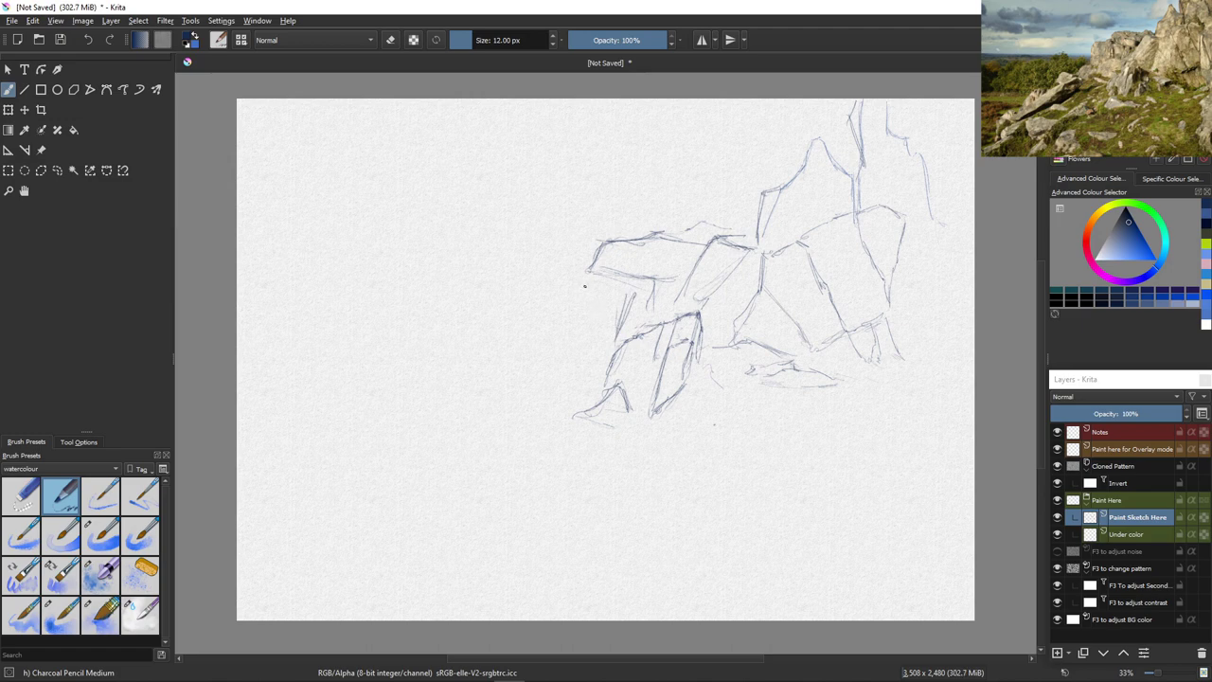
# Outline a large upright block to the left of the flat slab, joining its top to the slab's underside
pyautogui.moveTo(587, 286); pyautogui.dragTo(593, 366)
pyautogui.moveTo(587, 281); pyautogui.dragTo(620, 290)
pyautogui.moveTo(627, 293); pyautogui.dragTo(649, 302)
pyautogui.moveTo(575, 286)
pyautogui.mouseDown()
pyautogui.moveTo(524, 290)
pyautogui.moveTo(557, 288)
pyautogui.moveTo(525, 291)
pyautogui.moveTo(547, 287)
pyautogui.moveTo(510, 313)
pyautogui.moveTo(510, 371)
pyautogui.mouseUp()
pyautogui.moveTo(514, 305); pyautogui.dragTo(512, 381)
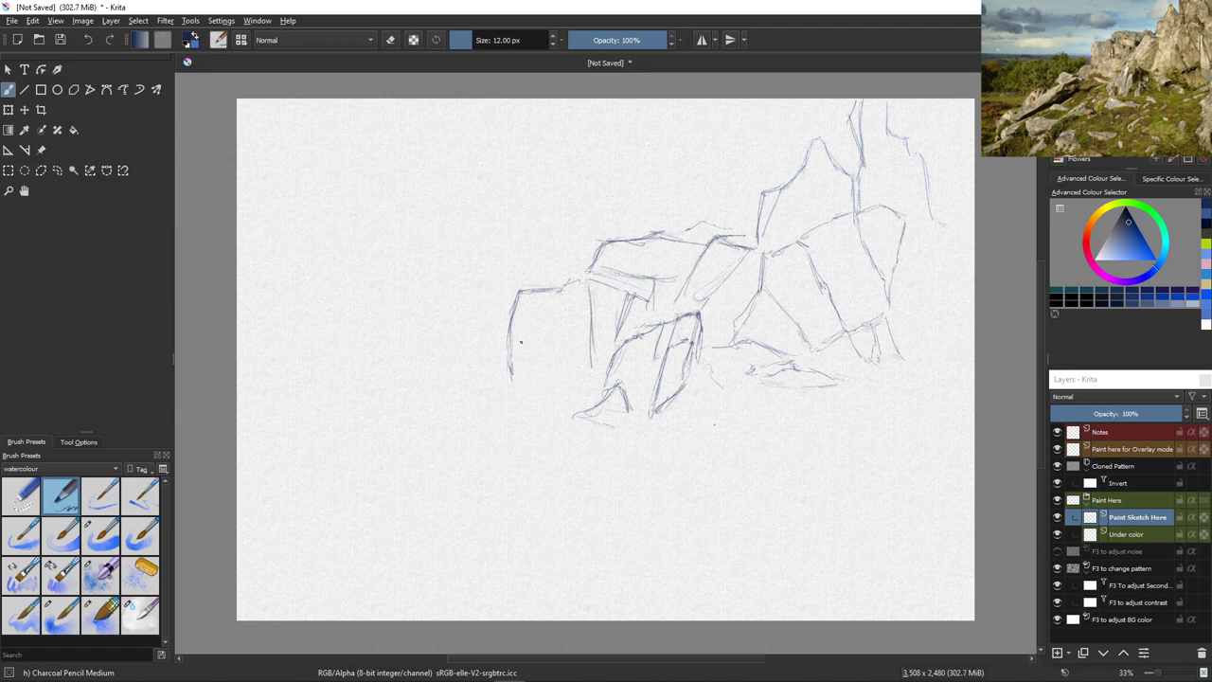
# Draw the sloping base of the upright block and the small slanted rocks at its lower left
pyautogui.moveTo(658, 309)
pyautogui.mouseDown()
pyautogui.moveTo(569, 353)
pyautogui.moveTo(579, 342)
pyautogui.moveTo(549, 382)
pyautogui.mouseUp()
pyautogui.moveTo(589, 338)
pyautogui.mouseDown()
pyautogui.moveTo(541, 383)
pyautogui.moveTo(582, 342)
pyautogui.moveTo(590, 372)
pyautogui.moveTo(573, 393)
pyautogui.moveTo(568, 347)
pyautogui.moveTo(537, 373)
pyautogui.moveTo(515, 368)
pyautogui.moveTo(501, 403)
pyautogui.moveTo(529, 410)
pyautogui.moveTo(494, 367)
pyautogui.moveTo(461, 409)
pyautogui.moveTo(491, 380)
pyautogui.moveTo(483, 415)
pyautogui.mouseUp()
pyautogui.moveTo(493, 410)
pyautogui.mouseDown()
pyautogui.moveTo(506, 416)
pyautogui.moveTo(499, 426)
pyautogui.moveTo(437, 417)
pyautogui.mouseUp()
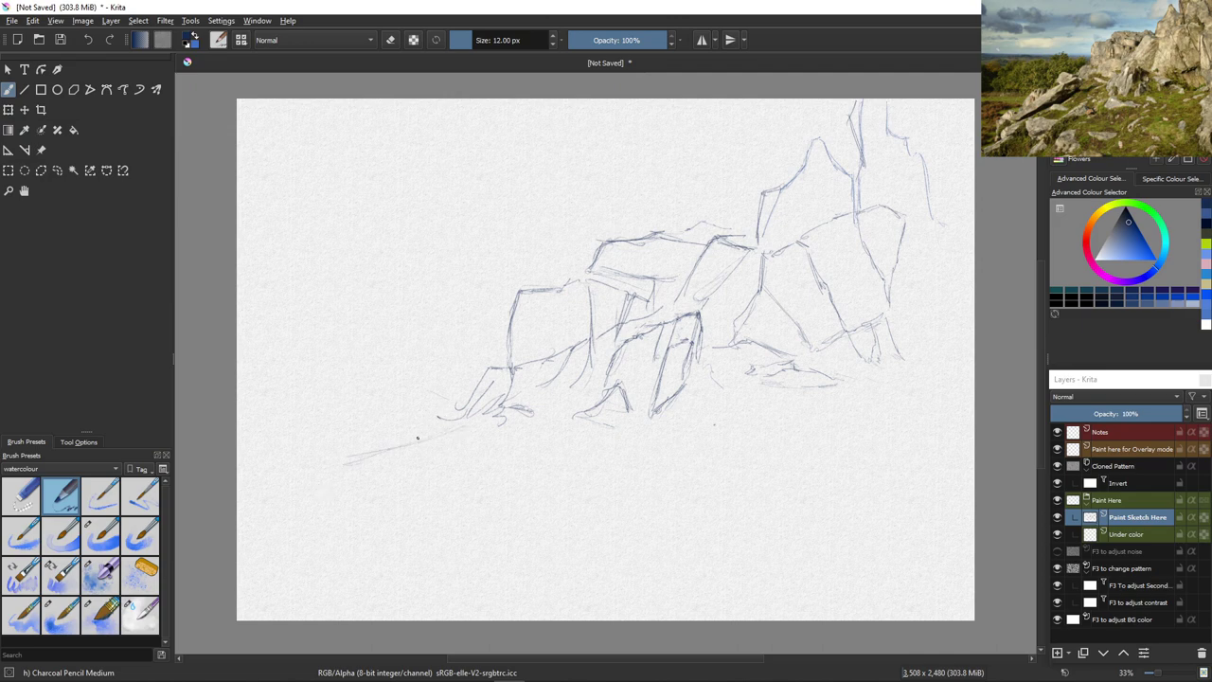
# Sketch a long narrow slope running from the small rocks down toward the canvas's lower left
pyautogui.moveTo(422, 434); pyautogui.dragTo(275, 502)
pyautogui.moveTo(450, 433); pyautogui.dragTo(308, 492)
pyautogui.moveTo(481, 428); pyautogui.dragTo(496, 423)
pyautogui.moveTo(500, 423)
pyautogui.mouseDown()
pyautogui.moveTo(502, 458)
pyautogui.moveTo(465, 422)
pyautogui.moveTo(284, 491)
pyautogui.mouseUp()
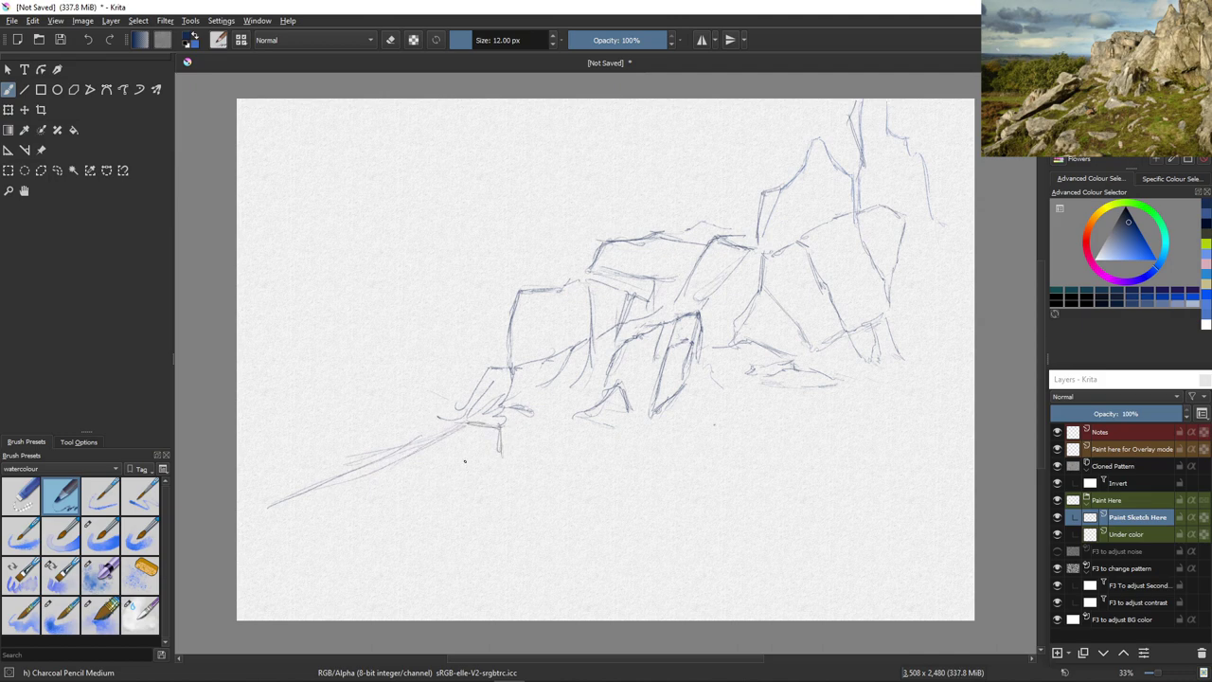
# Sketch the jagged underside of the long lower-left slope, plus a small flat rock lying beneath it
pyautogui.moveTo(430, 457)
pyautogui.mouseDown()
pyautogui.moveTo(494, 426)
pyautogui.moveTo(434, 454)
pyautogui.mouseUp()
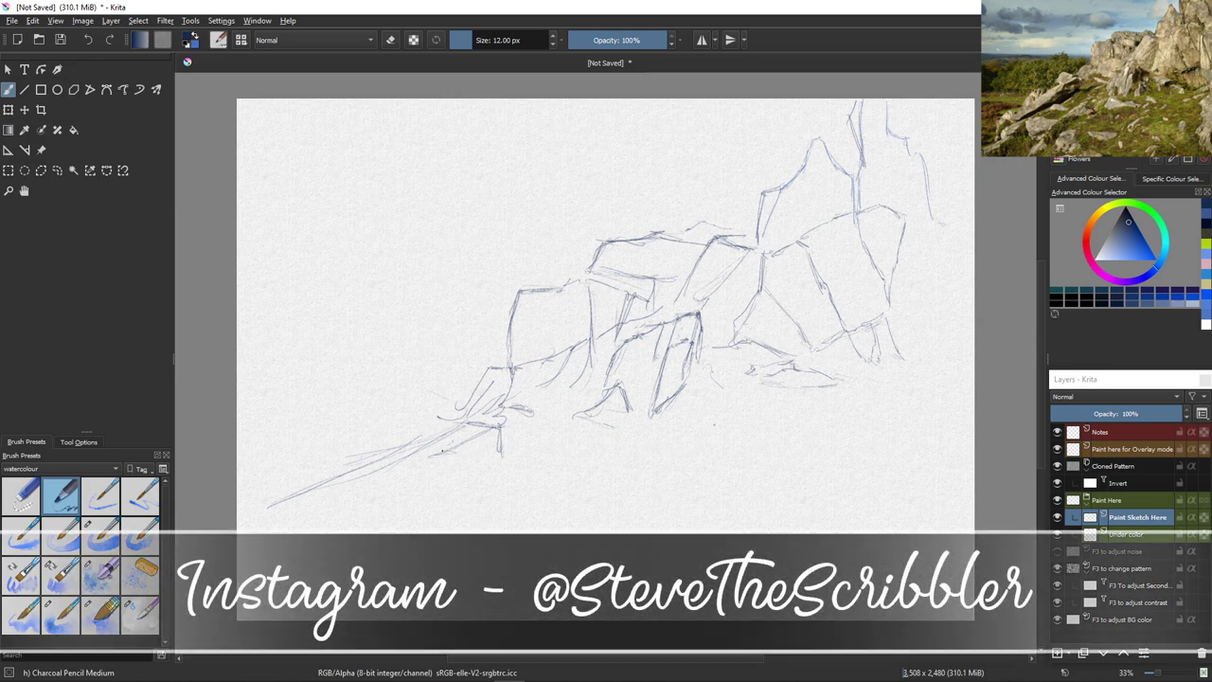
pyautogui.moveTo(479, 422)
pyautogui.mouseDown()
pyautogui.moveTo(401, 451)
pyautogui.moveTo(434, 469)
pyautogui.mouseUp()
pyautogui.moveTo(484, 430)
pyautogui.mouseDown()
pyautogui.moveTo(469, 464)
pyautogui.moveTo(487, 461)
pyautogui.moveTo(471, 449)
pyautogui.moveTo(500, 458)
pyautogui.moveTo(478, 467)
pyautogui.moveTo(459, 454)
pyautogui.moveTo(433, 473)
pyautogui.moveTo(490, 464)
pyautogui.moveTo(437, 465)
pyautogui.moveTo(300, 508)
pyautogui.mouseUp()
pyautogui.moveTo(390, 490); pyautogui.dragTo(253, 515)
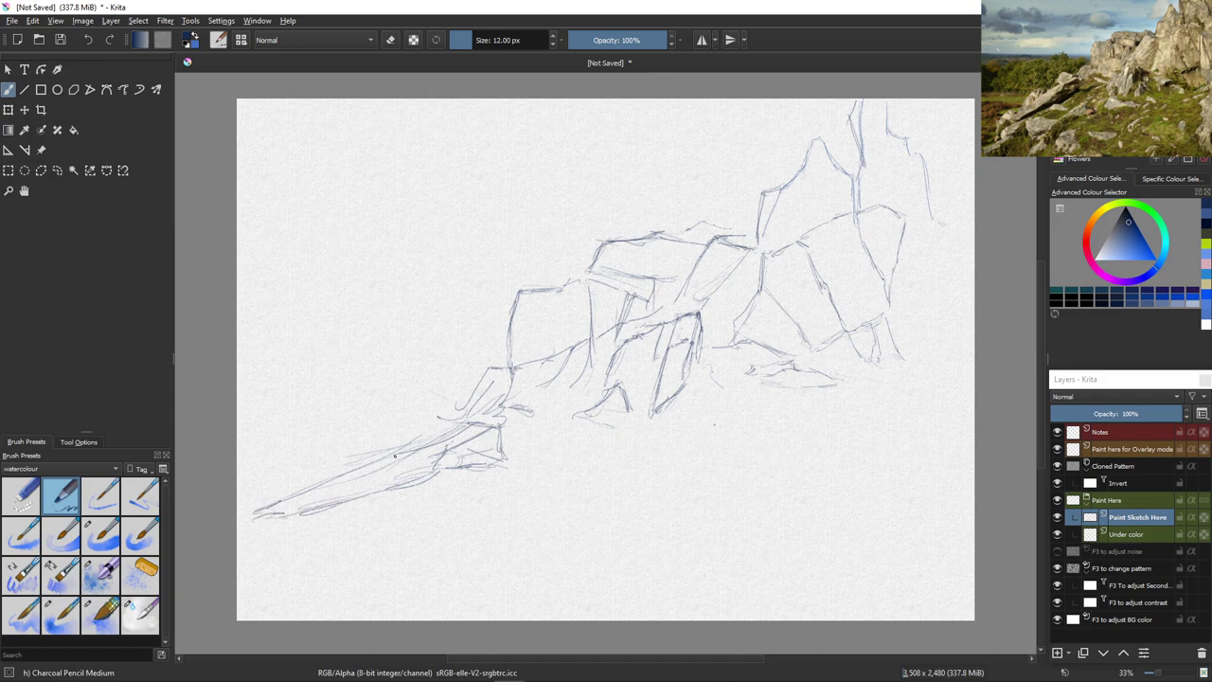
pyautogui.moveTo(464, 423); pyautogui.dragTo(417, 445)
pyautogui.moveTo(474, 467); pyautogui.dragTo(402, 494)
pyautogui.moveTo(294, 518)
pyautogui.mouseDown()
pyautogui.moveTo(418, 484)
pyautogui.moveTo(402, 511)
pyautogui.moveTo(444, 493)
pyautogui.moveTo(398, 507)
pyautogui.moveTo(421, 487)
pyautogui.moveTo(453, 500)
pyautogui.moveTo(378, 517)
pyautogui.mouseUp()
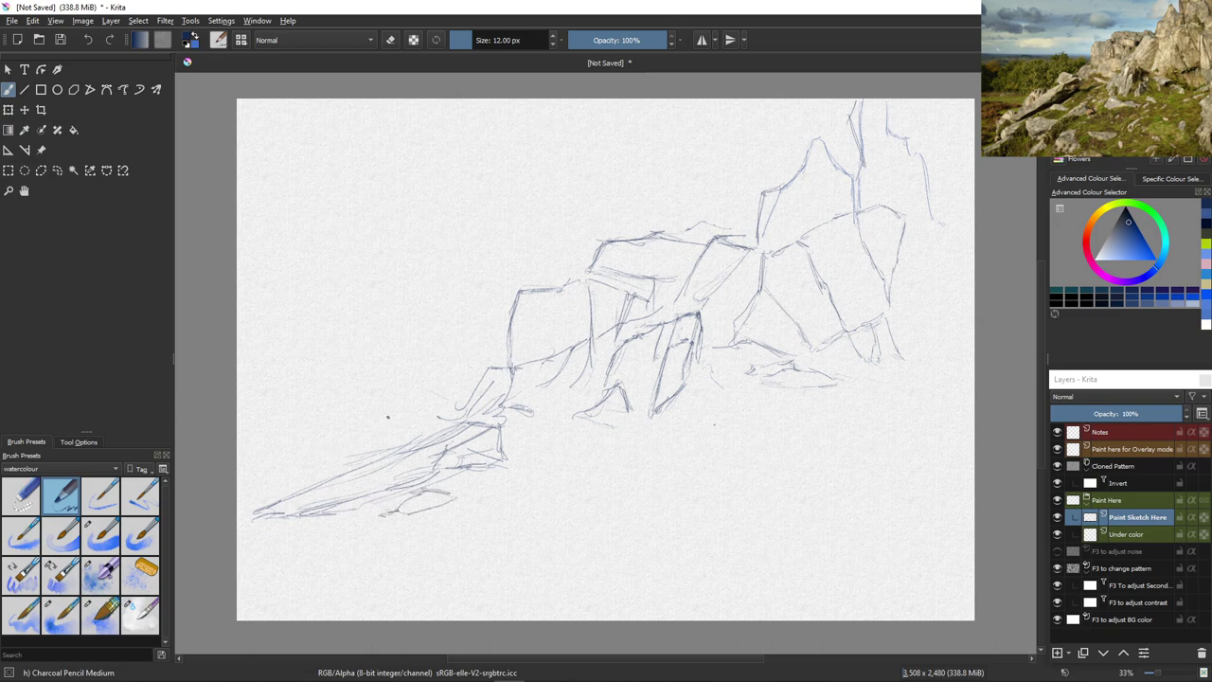
# Sketch a row of spiky upright edges along the upper side of the lower-left slope
pyautogui.moveTo(388, 417)
pyautogui.mouseDown()
pyautogui.moveTo(425, 428)
pyautogui.moveTo(352, 432)
pyautogui.moveTo(386, 427)
pyautogui.moveTo(404, 348)
pyautogui.moveTo(392, 445)
pyautogui.moveTo(372, 424)
pyautogui.mouseUp()
pyautogui.moveTo(351, 429)
pyautogui.mouseDown()
pyautogui.moveTo(305, 460)
pyautogui.moveTo(295, 489)
pyautogui.mouseUp()
pyautogui.moveTo(337, 446)
pyautogui.mouseDown()
pyautogui.moveTo(328, 470)
pyautogui.moveTo(313, 471)
pyautogui.mouseUp()
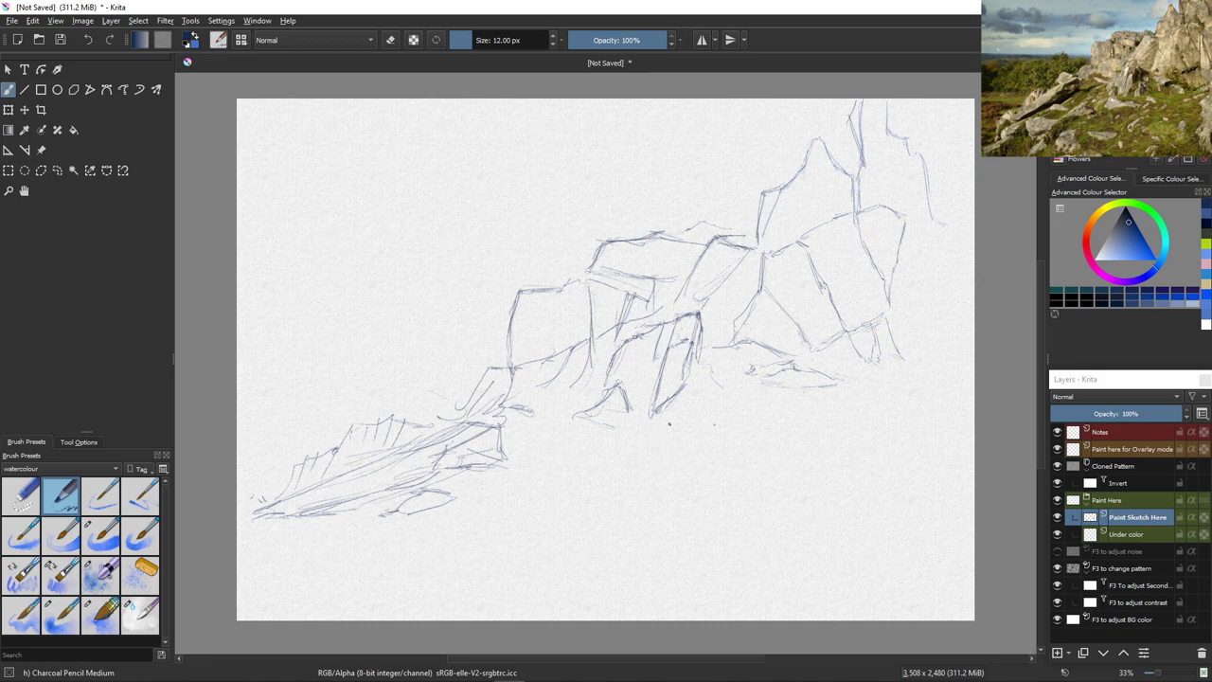
# Darken the edges of the central leaning block, redraw the small rock at its base and erase the stray lines there
pyautogui.moveTo(699, 317)
pyautogui.mouseDown()
pyautogui.moveTo(698, 414)
pyautogui.moveTo(700, 337)
pyautogui.moveTo(701, 401)
pyautogui.mouseUp()
pyautogui.moveTo(688, 350); pyautogui.dragTo(684, 403)
pyautogui.moveTo(679, 350)
pyautogui.mouseDown()
pyautogui.moveTo(671, 403)
pyautogui.moveTo(645, 428)
pyautogui.moveTo(621, 421)
pyautogui.moveTo(619, 398)
pyautogui.moveTo(617, 425)
pyautogui.mouseUp()
pyautogui.moveTo(593, 402)
pyautogui.mouseDown()
pyautogui.moveTo(615, 395)
pyautogui.moveTo(612, 424)
pyautogui.mouseUp()
pyautogui.moveTo(621, 422); pyautogui.dragTo(606, 426)
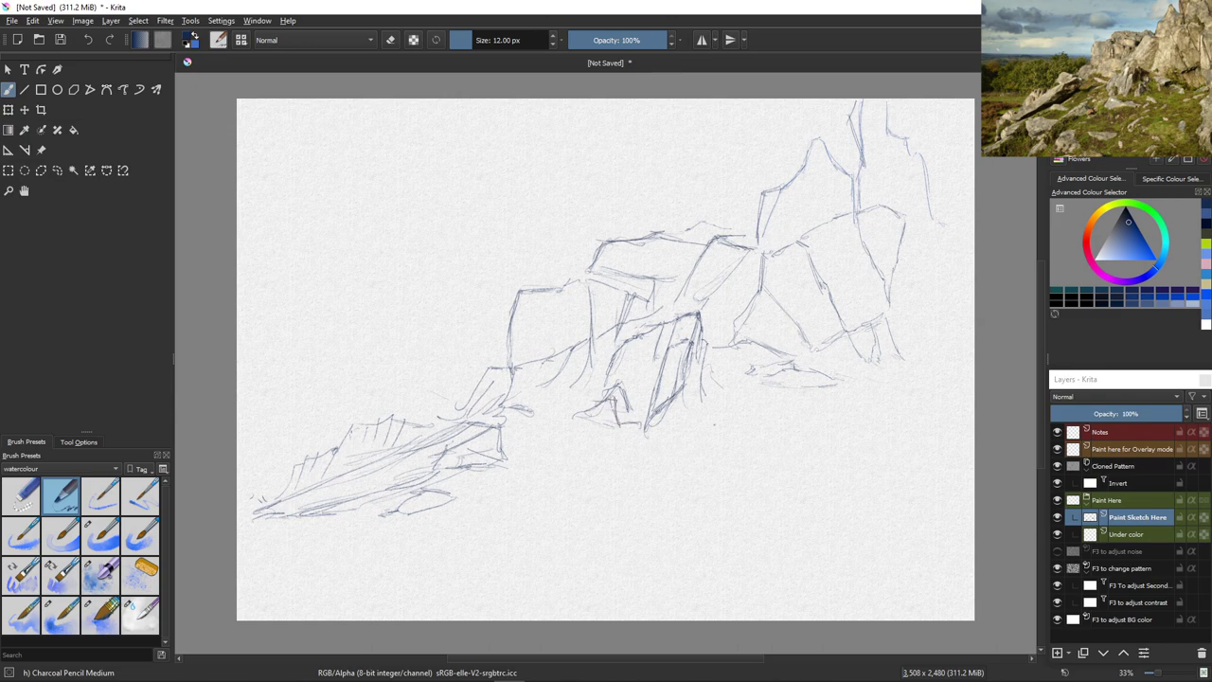
pyautogui.press('e')
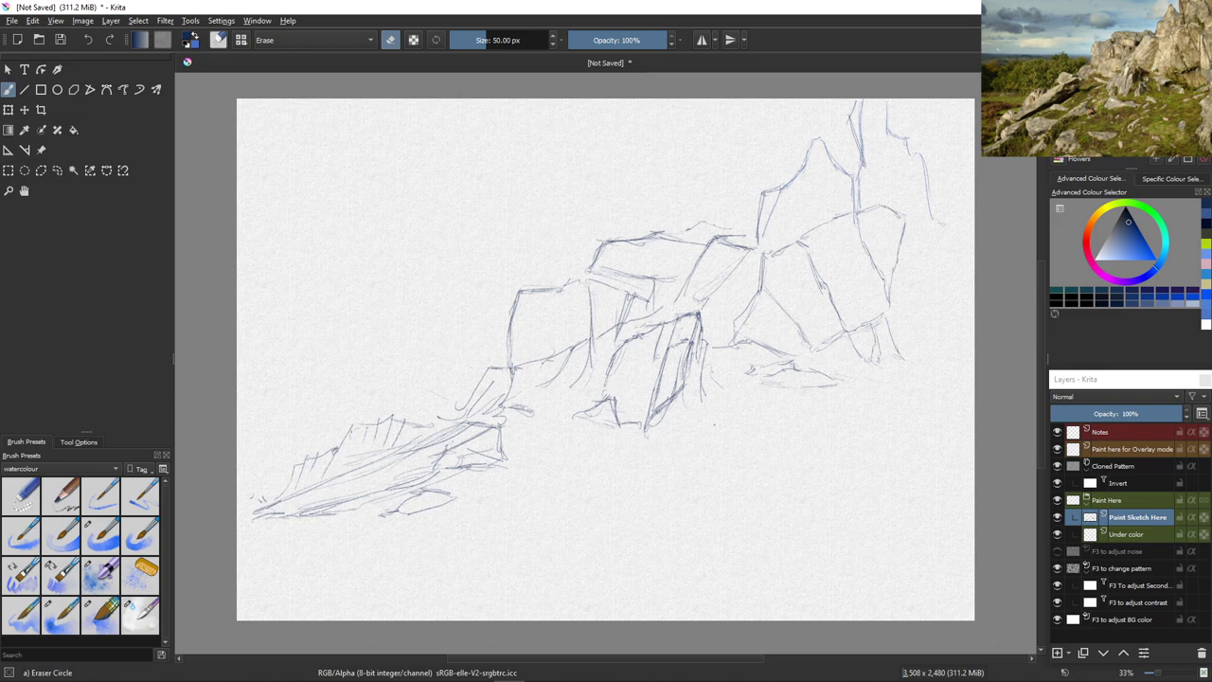
pyautogui.press('e')
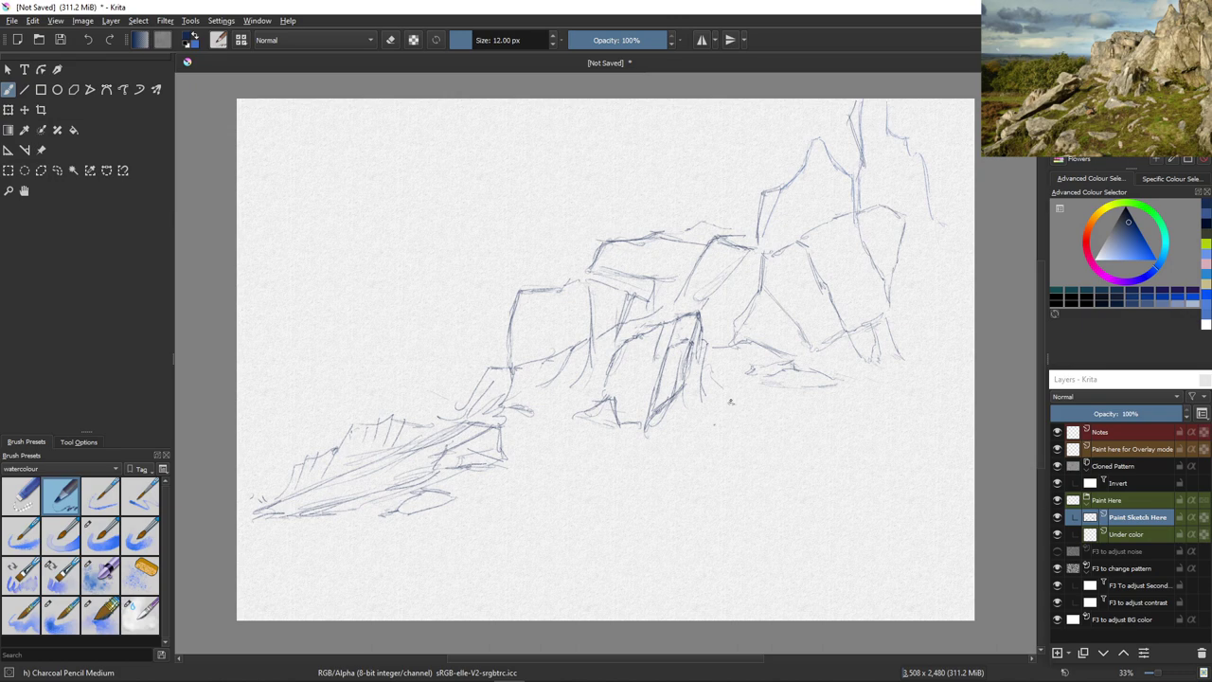
# Sketch a grass tuft below the rocks and a pointed foreground rock with a faint ground line extending to its right
pyautogui.moveTo(729, 403)
pyautogui.mouseDown()
pyautogui.moveTo(712, 435)
pyautogui.moveTo(741, 424)
pyautogui.moveTo(706, 442)
pyautogui.mouseUp()
pyautogui.moveTo(756, 404)
pyautogui.mouseDown()
pyautogui.moveTo(768, 441)
pyautogui.moveTo(742, 443)
pyautogui.moveTo(750, 453)
pyautogui.mouseUp()
pyautogui.moveTo(580, 456)
pyautogui.mouseDown()
pyautogui.moveTo(606, 445)
pyautogui.moveTo(646, 473)
pyautogui.moveTo(705, 484)
pyautogui.mouseUp()
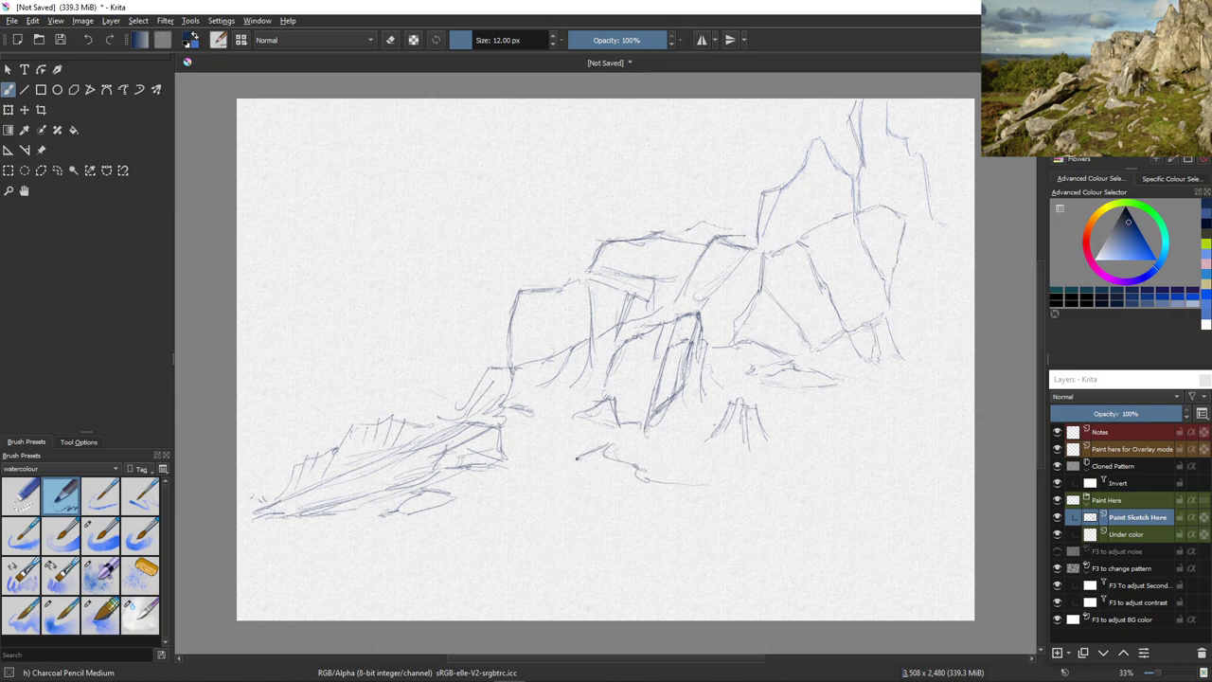
pyautogui.moveTo(576, 458)
pyautogui.mouseDown()
pyautogui.moveTo(566, 484)
pyautogui.moveTo(598, 499)
pyautogui.mouseUp()
pyautogui.moveTo(585, 458); pyautogui.dragTo(623, 479)
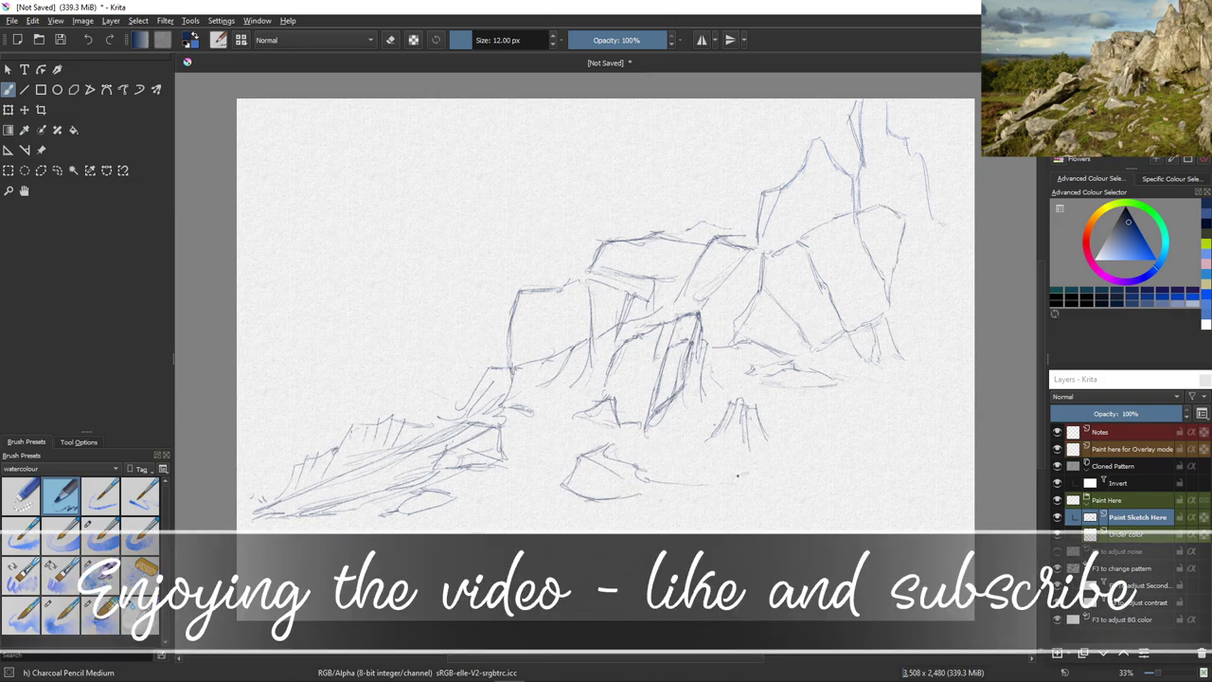
pyautogui.moveTo(737, 477); pyautogui.dragTo(754, 480)
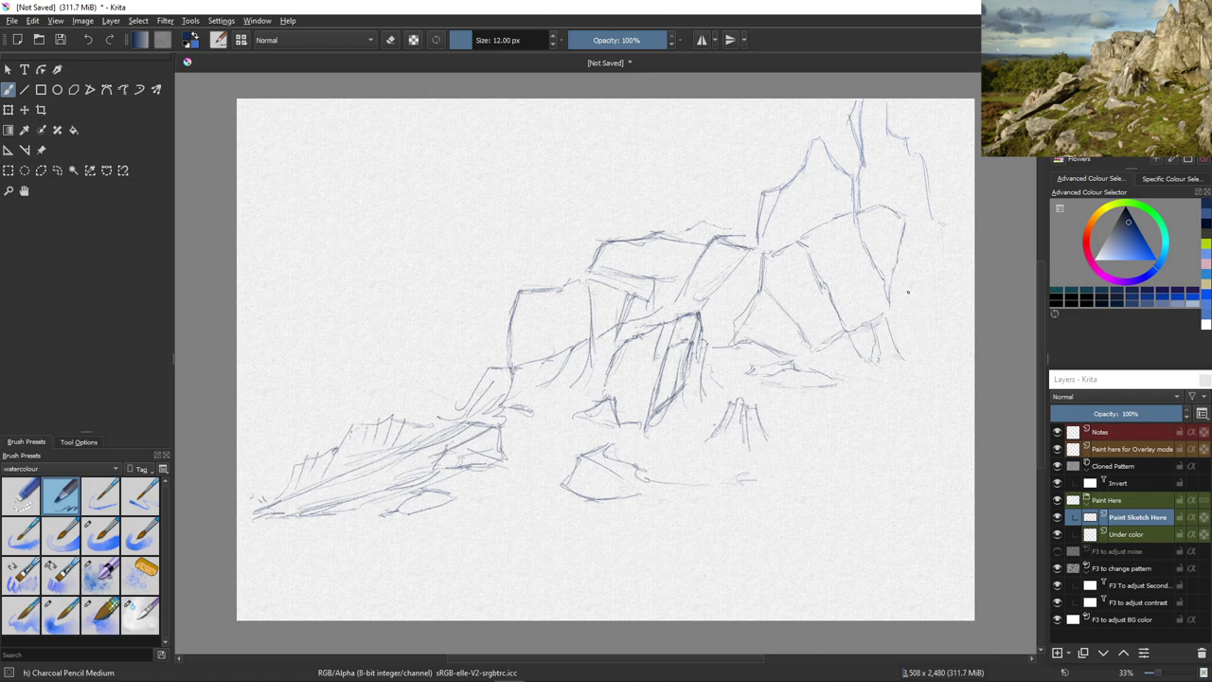
# Outline a tall narrow rock beside the large boulder on the right and tidy the edge between them
pyautogui.moveTo(922, 244); pyautogui.dragTo(924, 351)
pyautogui.moveTo(924, 276); pyautogui.dragTo(926, 379)
pyautogui.hotkey('ctrl', 'z')
pyautogui.moveTo(890, 320)
pyautogui.mouseDown()
pyautogui.moveTo(899, 371)
pyautogui.moveTo(928, 384)
pyautogui.mouseUp()
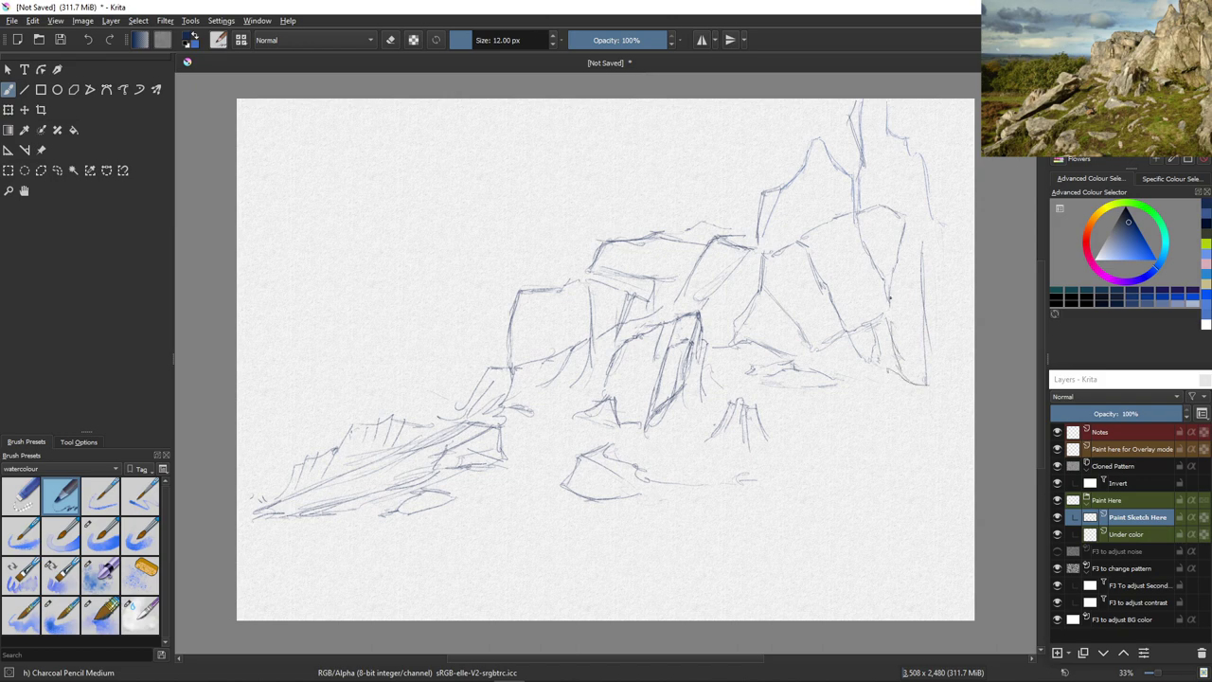
pyautogui.moveTo(889, 299)
pyautogui.mouseDown()
pyautogui.moveTo(885, 374)
pyautogui.moveTo(928, 381)
pyautogui.mouseUp()
pyautogui.press('e')
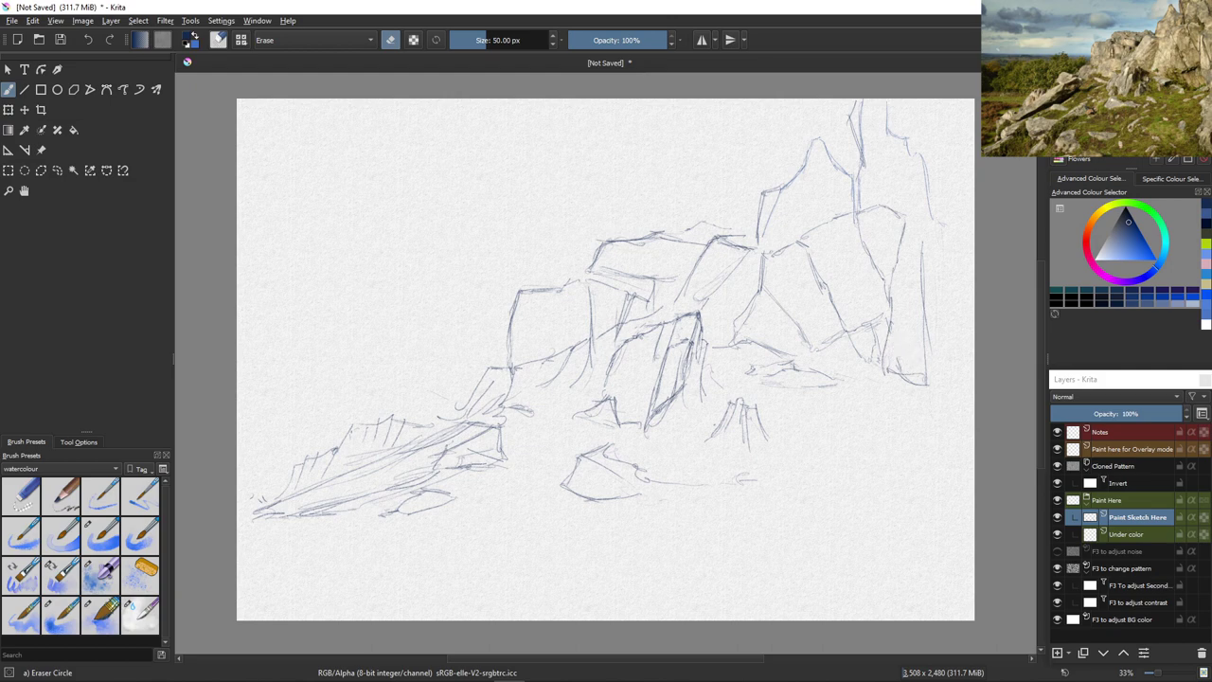
pyautogui.press('e')
pyautogui.click(906, 235)
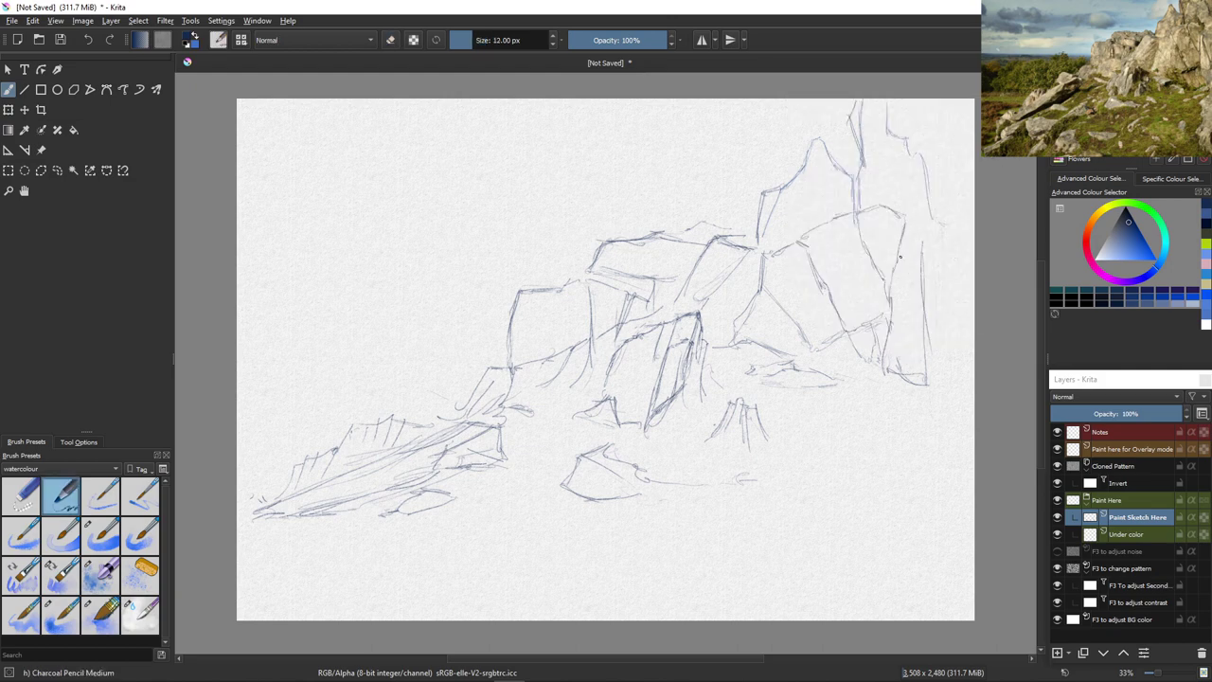
pyautogui.moveTo(916, 225); pyautogui.dragTo(920, 322)
# Add crack lines at the upper right of the outcrop and a rough edge running down the canvas's right side
pyautogui.moveTo(940, 207); pyautogui.dragTo(937, 224)
pyautogui.moveTo(929, 115)
pyautogui.mouseDown()
pyautogui.moveTo(917, 150)
pyautogui.moveTo(950, 118)
pyautogui.moveTo(915, 111)
pyautogui.mouseUp()
pyautogui.moveTo(954, 262)
pyautogui.mouseDown()
pyautogui.moveTo(931, 308)
pyautogui.moveTo(938, 452)
pyautogui.moveTo(899, 490)
pyautogui.mouseUp()
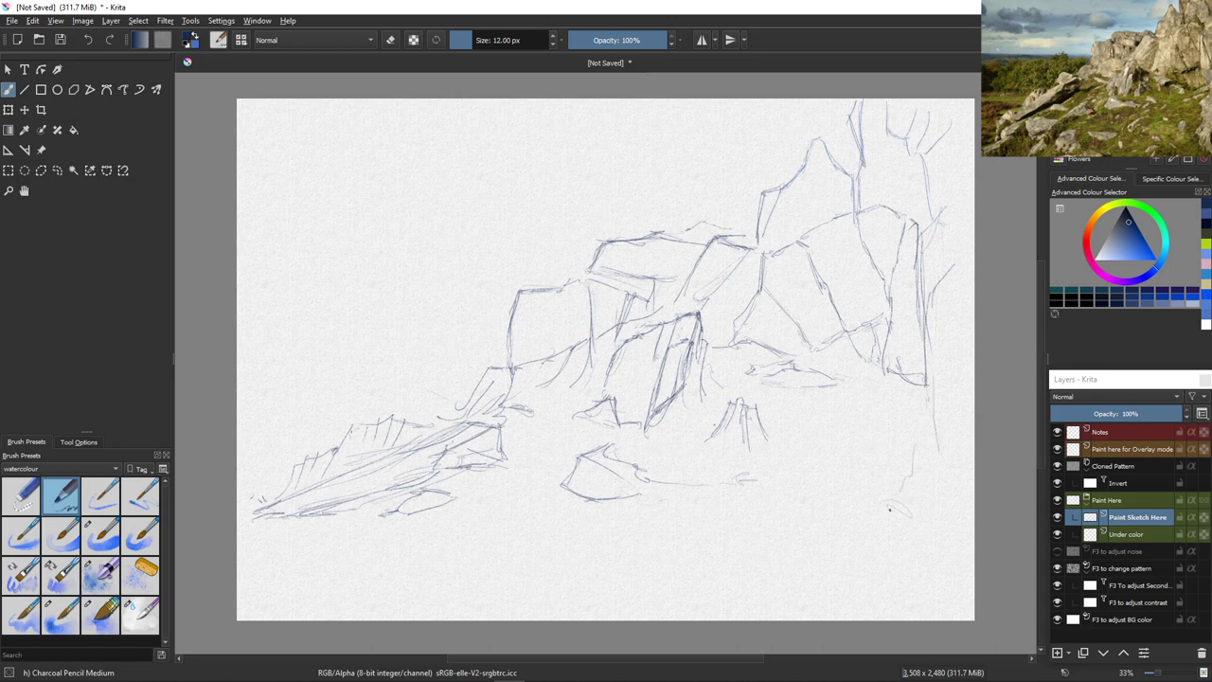
# Add loose foreground marks at the lower right and a few small ground strokes below the outcrop
pyautogui.click(938, 515)
pyautogui.moveTo(905, 500)
pyautogui.mouseDown()
pyautogui.moveTo(878, 565)
pyautogui.moveTo(904, 532)
pyautogui.mouseUp()
pyautogui.moveTo(872, 406)
pyautogui.mouseDown()
pyautogui.moveTo(835, 439)
pyautogui.moveTo(869, 428)
pyautogui.mouseUp()
pyautogui.moveTo(786, 485)
pyautogui.mouseDown()
pyautogui.moveTo(814, 482)
pyautogui.moveTo(783, 501)
pyautogui.moveTo(760, 493)
pyautogui.mouseUp()
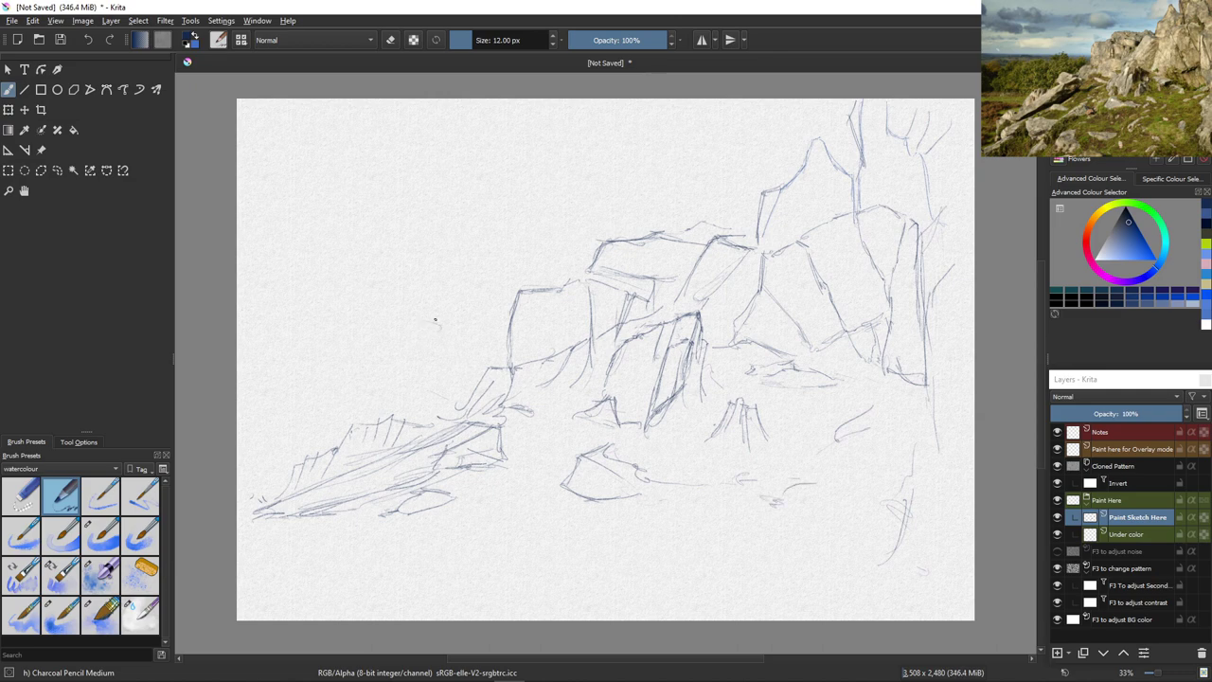
# Sketch the background left of the rocks with rounded treetops, a field line below them and a distant horizon above
pyautogui.moveTo(436, 320)
pyautogui.mouseDown()
pyautogui.moveTo(441, 339)
pyautogui.moveTo(503, 356)
pyautogui.mouseUp()
pyautogui.moveTo(421, 323)
pyautogui.mouseDown()
pyautogui.moveTo(419, 342)
pyautogui.moveTo(332, 338)
pyautogui.moveTo(336, 391)
pyautogui.mouseUp()
pyautogui.moveTo(434, 406); pyautogui.dragTo(261, 401)
pyautogui.moveTo(438, 402); pyautogui.dragTo(318, 394)
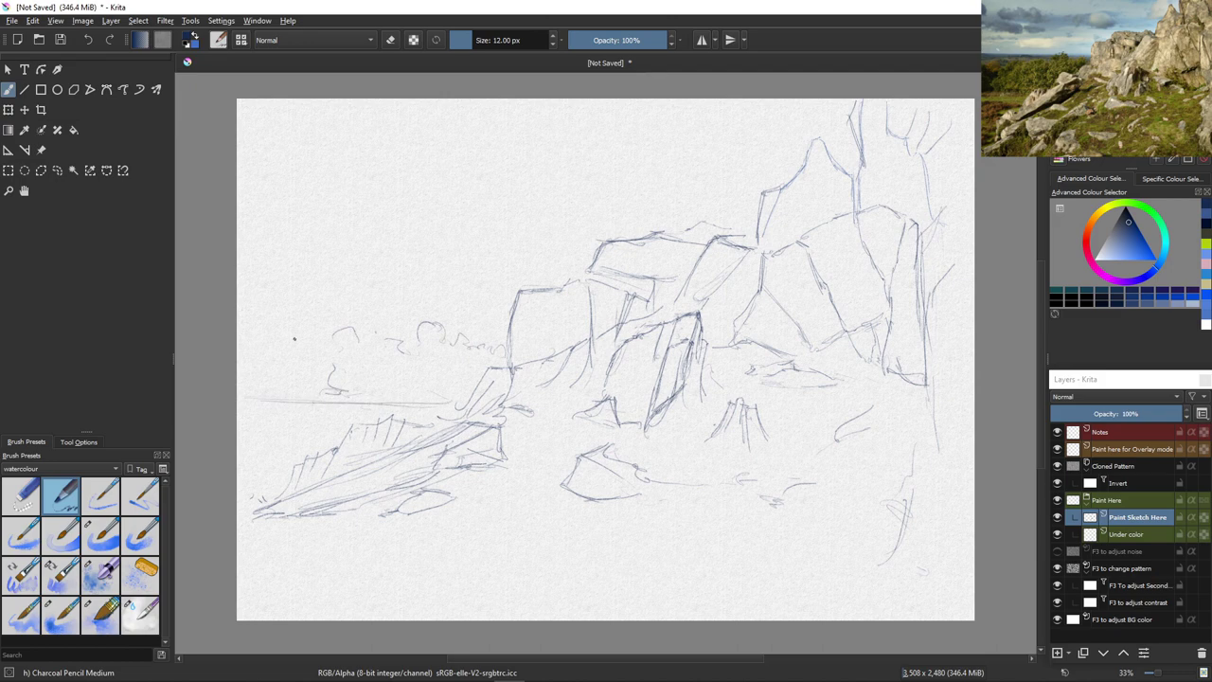
pyautogui.moveTo(291, 313)
pyautogui.mouseDown()
pyautogui.moveTo(326, 339)
pyautogui.moveTo(277, 336)
pyautogui.moveTo(287, 358)
pyautogui.moveTo(249, 340)
pyautogui.moveTo(289, 368)
pyautogui.mouseUp()
pyautogui.moveTo(518, 305); pyautogui.dragTo(296, 304)
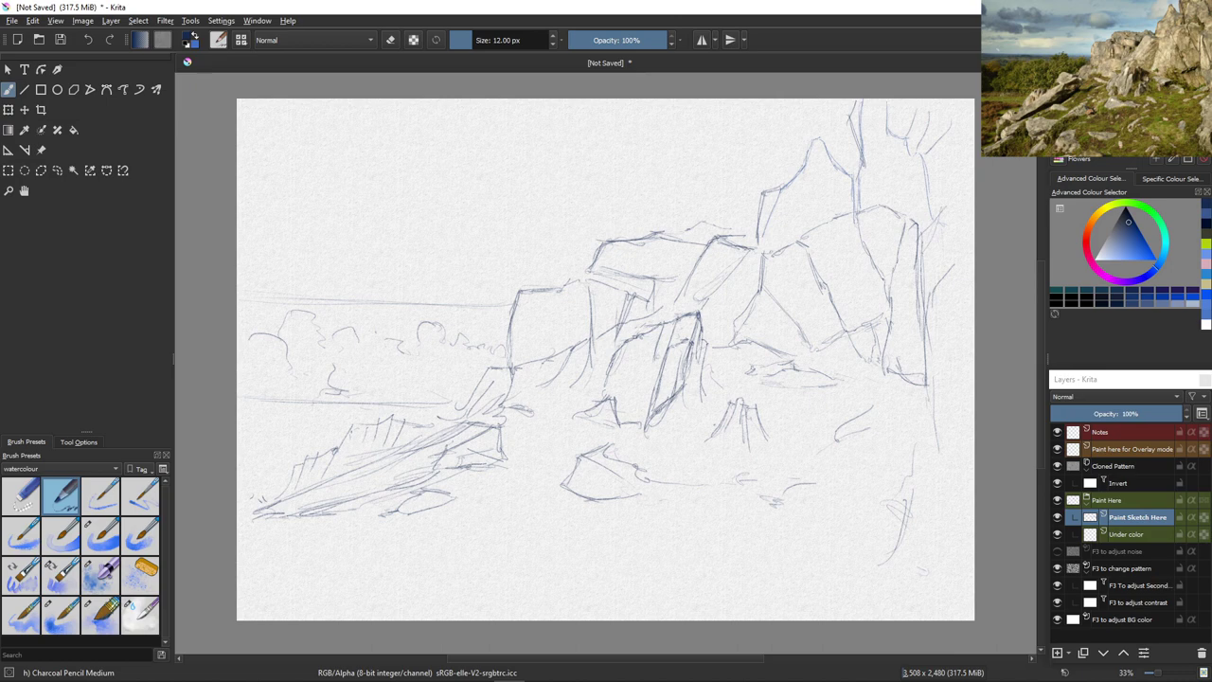
# Examine the pencil lines of the horizon and treetops up close, then review the whole sketch
pyautogui.moveTo(428, 300); pyautogui.dragTo(667, 231)
pyautogui.scroll(4, 663, 255)
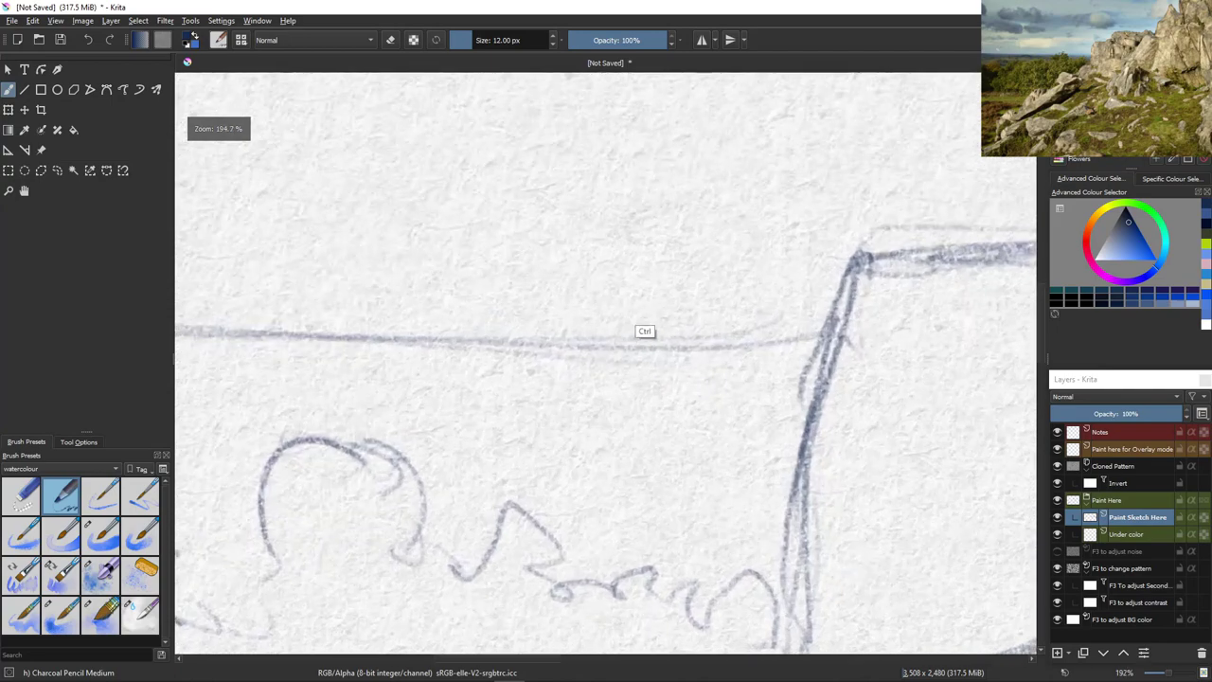
pyautogui.scroll(-2, 646, 329)
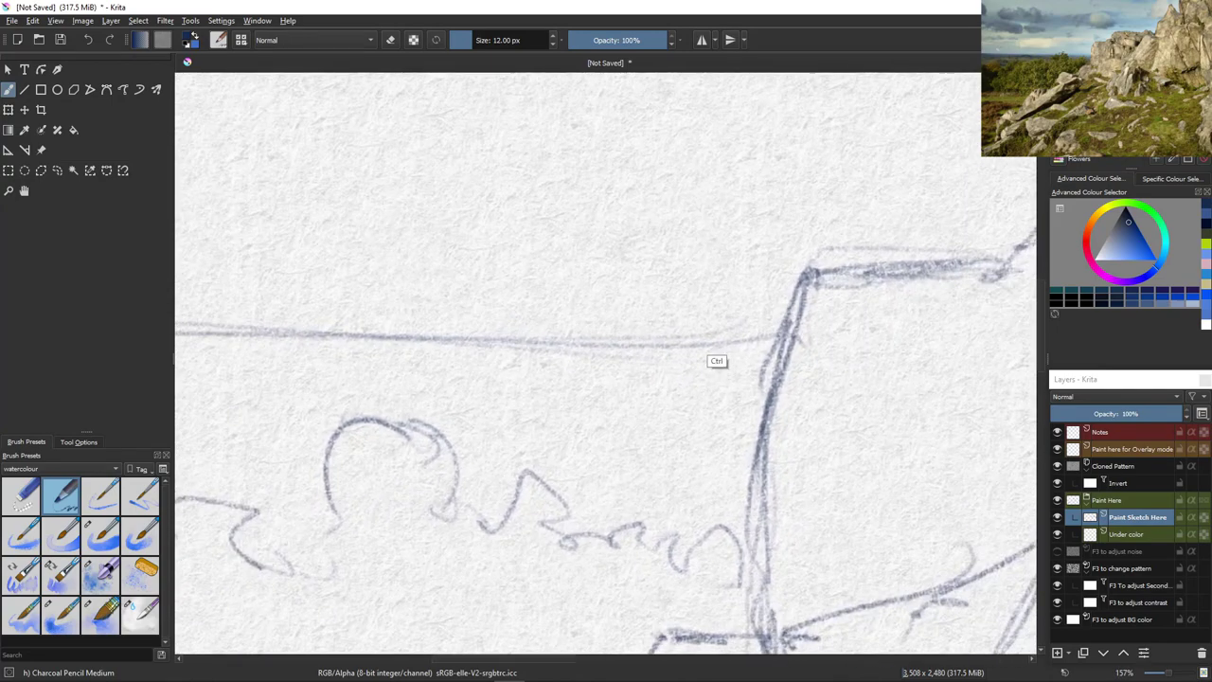
pyautogui.scroll(-1, 705, 376)
pyautogui.scroll(-6, 705, 377)
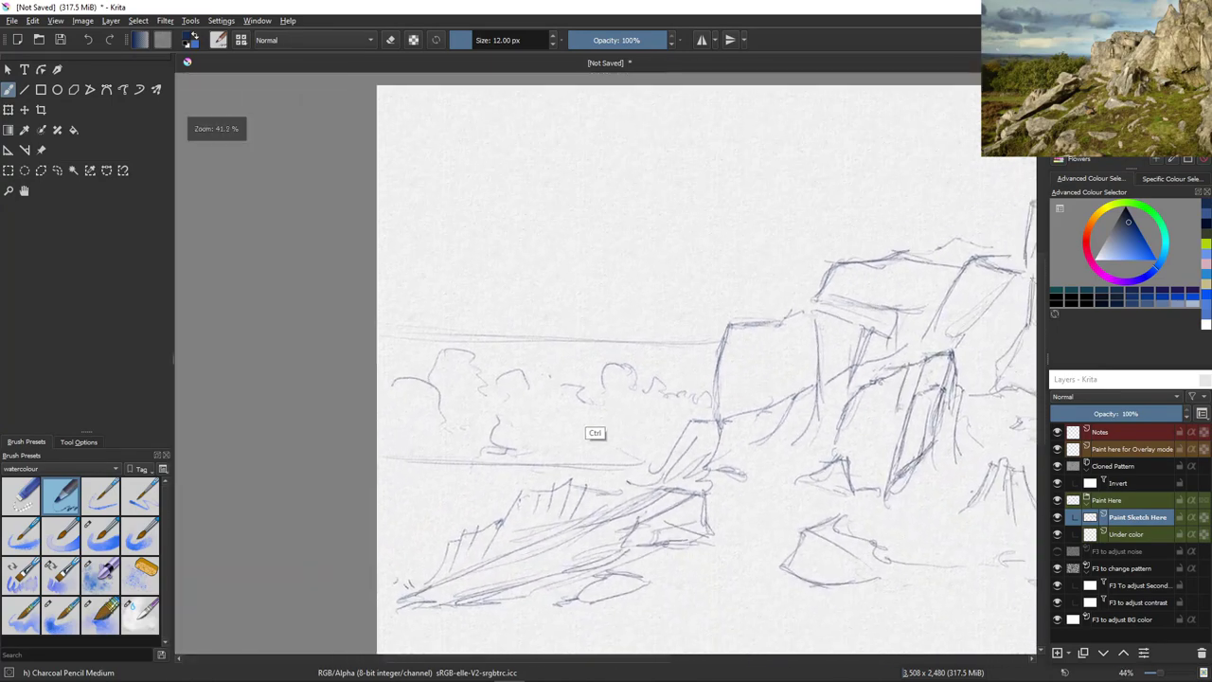
pyautogui.moveTo(702, 379)
pyautogui.mouseDown()
pyautogui.moveTo(609, 371)
pyautogui.moveTo(594, 383)
pyautogui.moveTo(569, 336)
pyautogui.mouseUp()
pyautogui.scroll(-1, 603, 388)
pyautogui.scroll(-1, 541, 408)
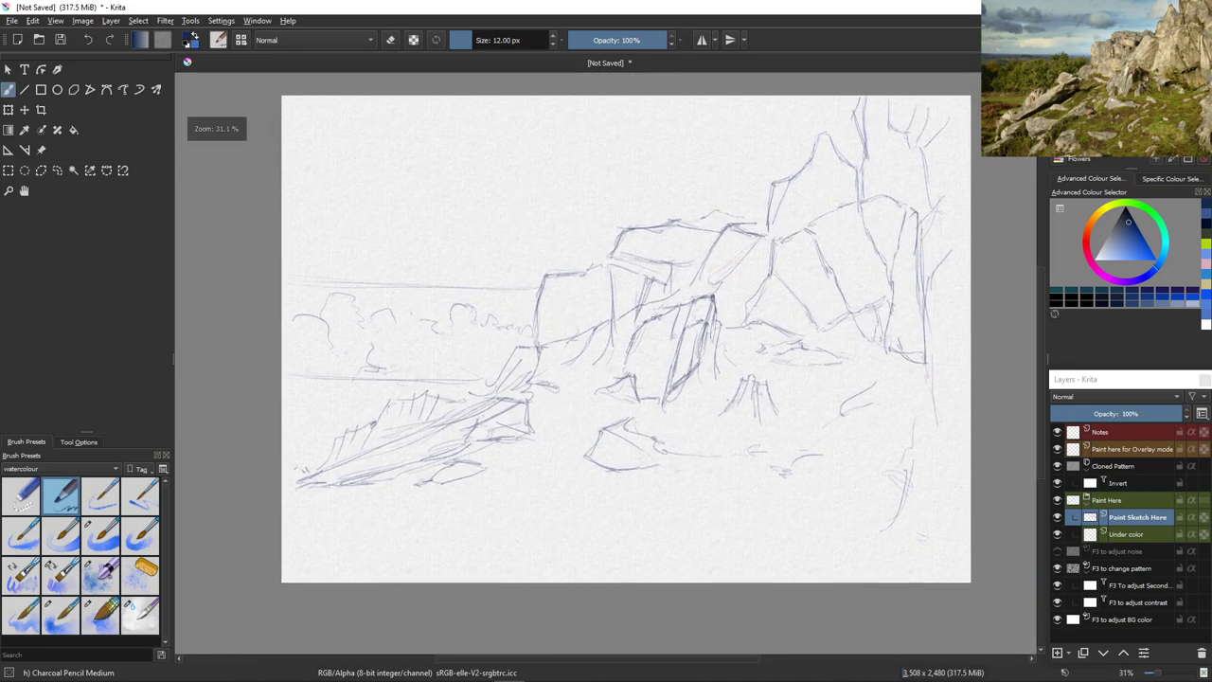
pyautogui.scroll(1, 540, 414)
pyautogui.scroll(2, 535, 426)
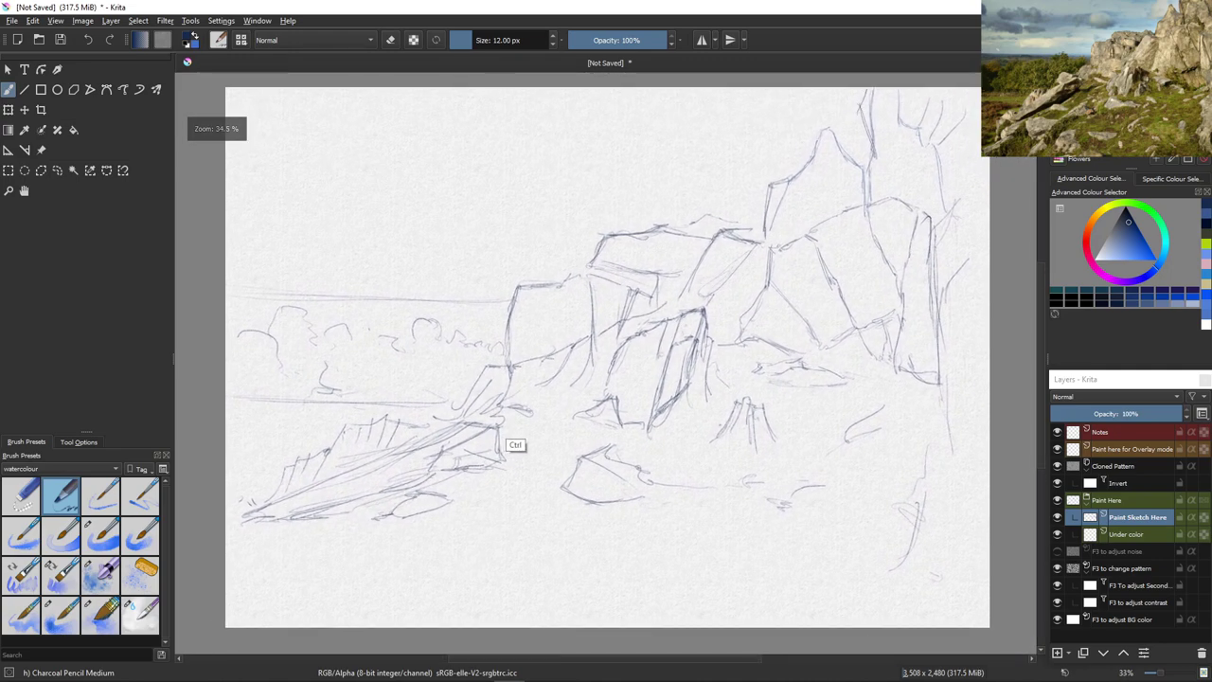
pyautogui.scroll(-1, 511, 435)
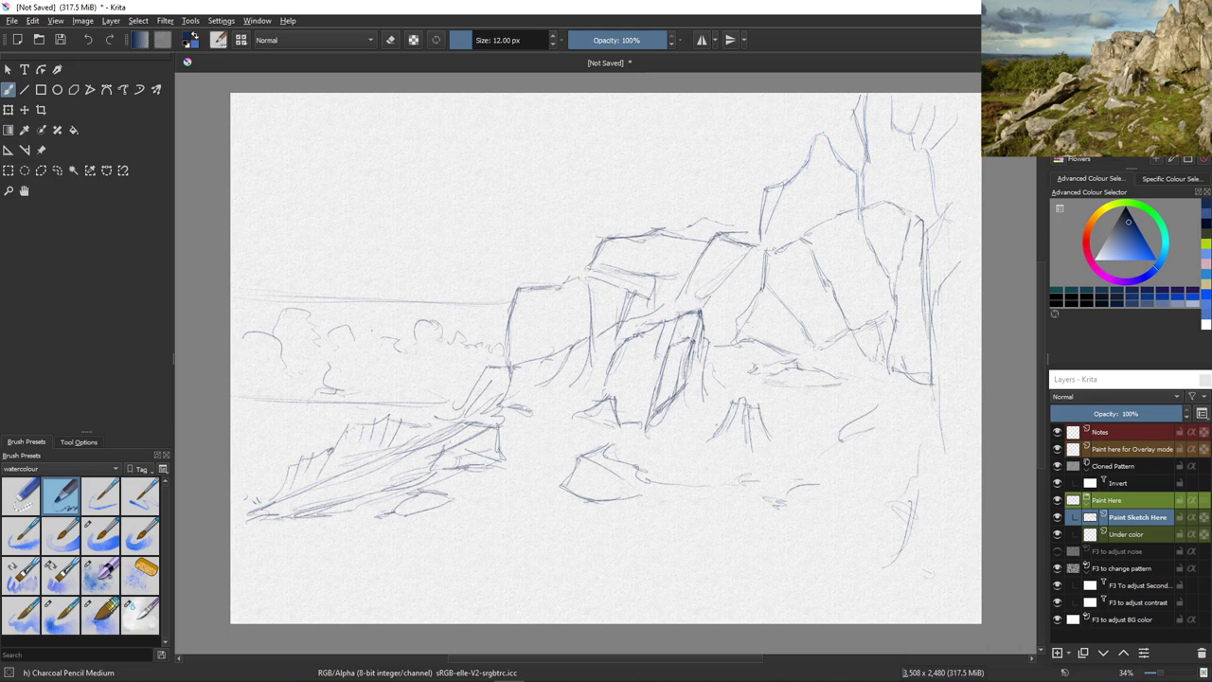
# Add a new paint layer above the locked sketch layer and choose the WaterC Spread WideArea brush
pyautogui.press('Insert')
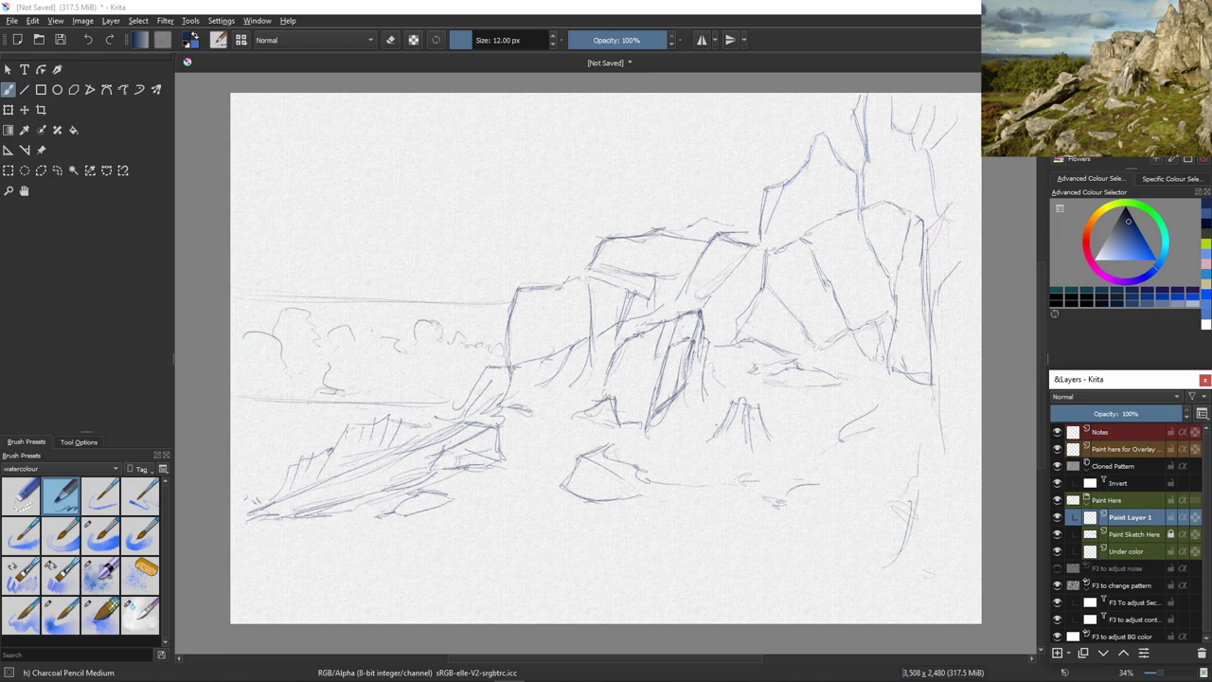
pyautogui.click(100, 615)
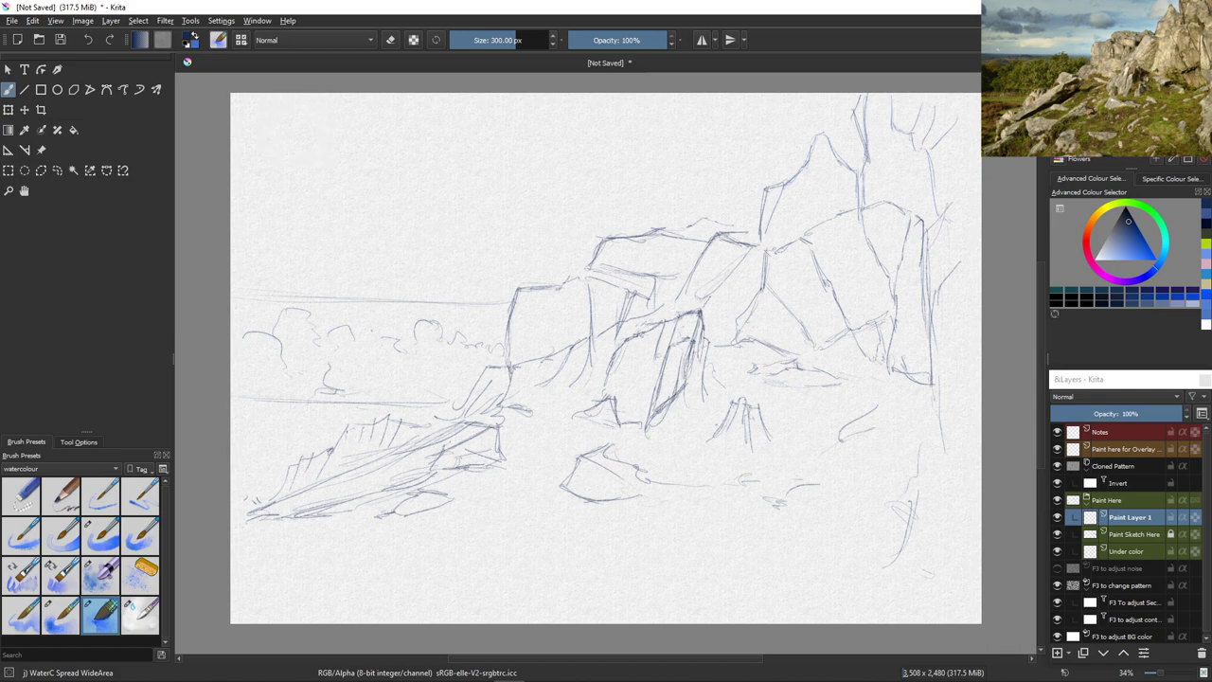
pyautogui.click(140, 612)
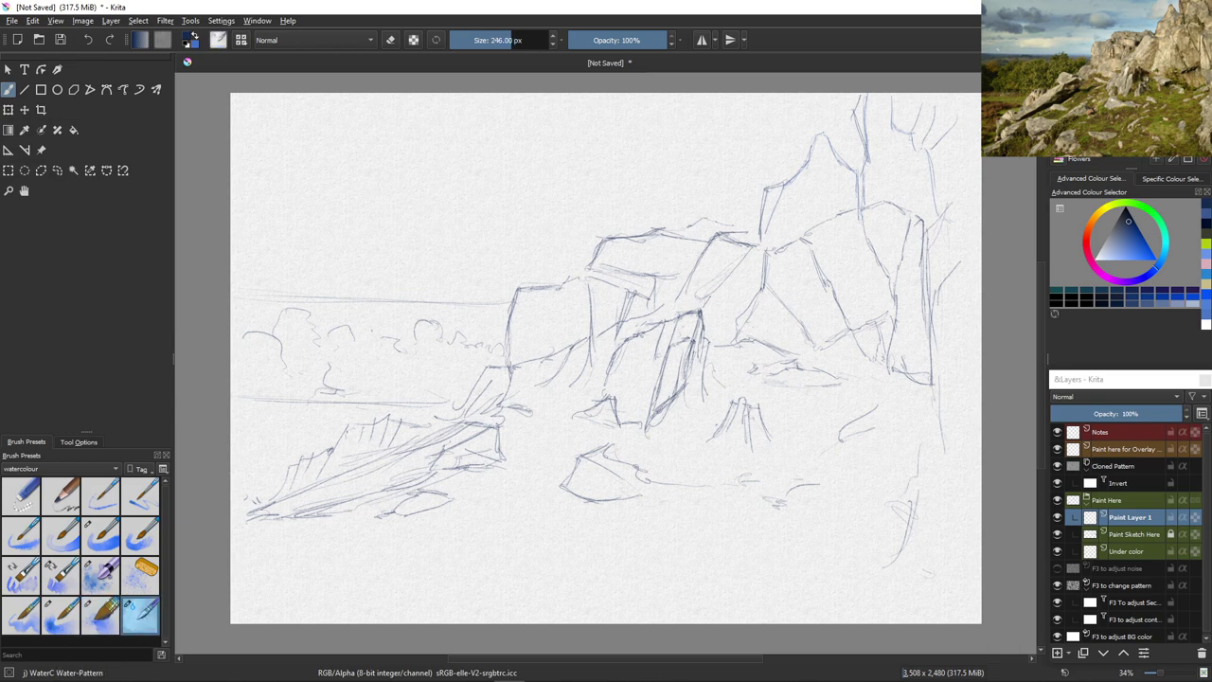
pyautogui.click(100, 615)
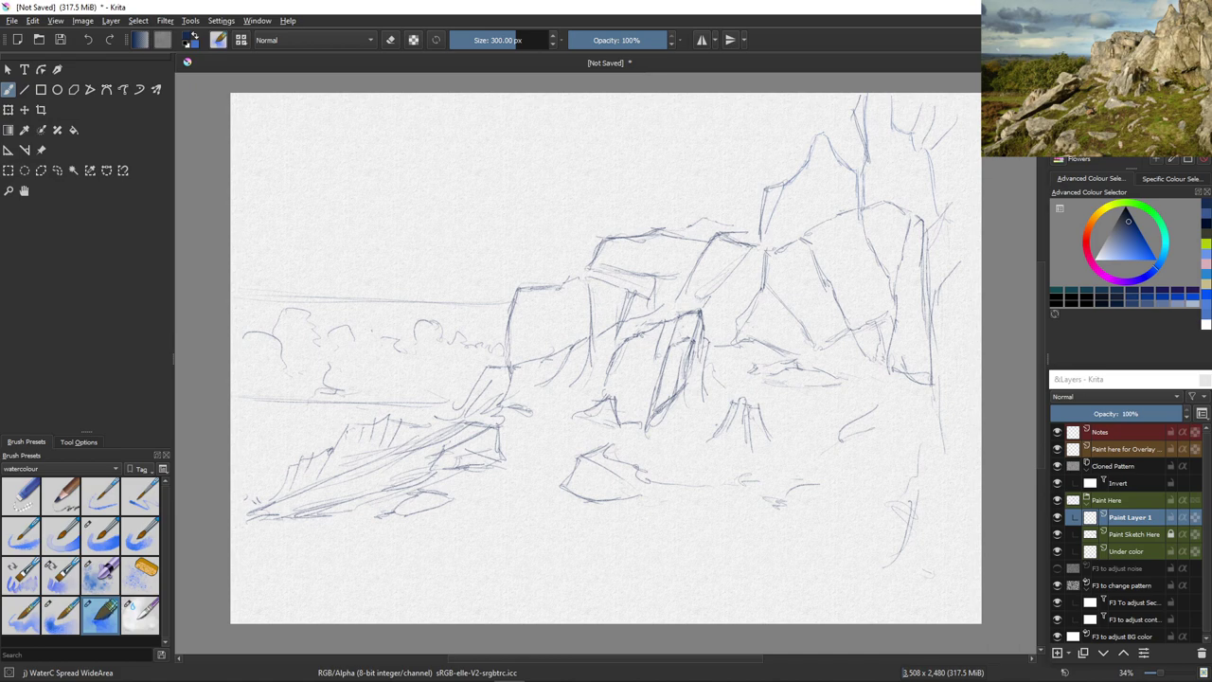
# Set the painting colour to a soft, muted pink
pyautogui.moveTo(1155, 268); pyautogui.dragTo(1093, 266)
pyautogui.click(1115, 247)
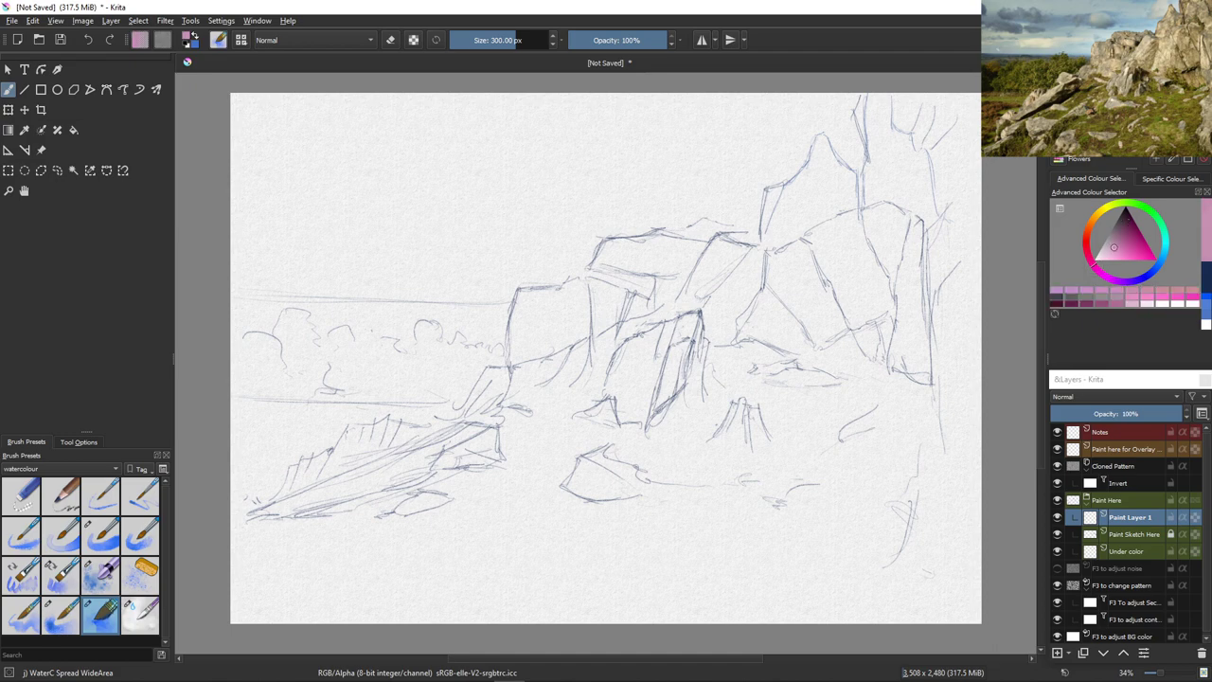
pyautogui.click(1105, 251)
pyautogui.click(1113, 246)
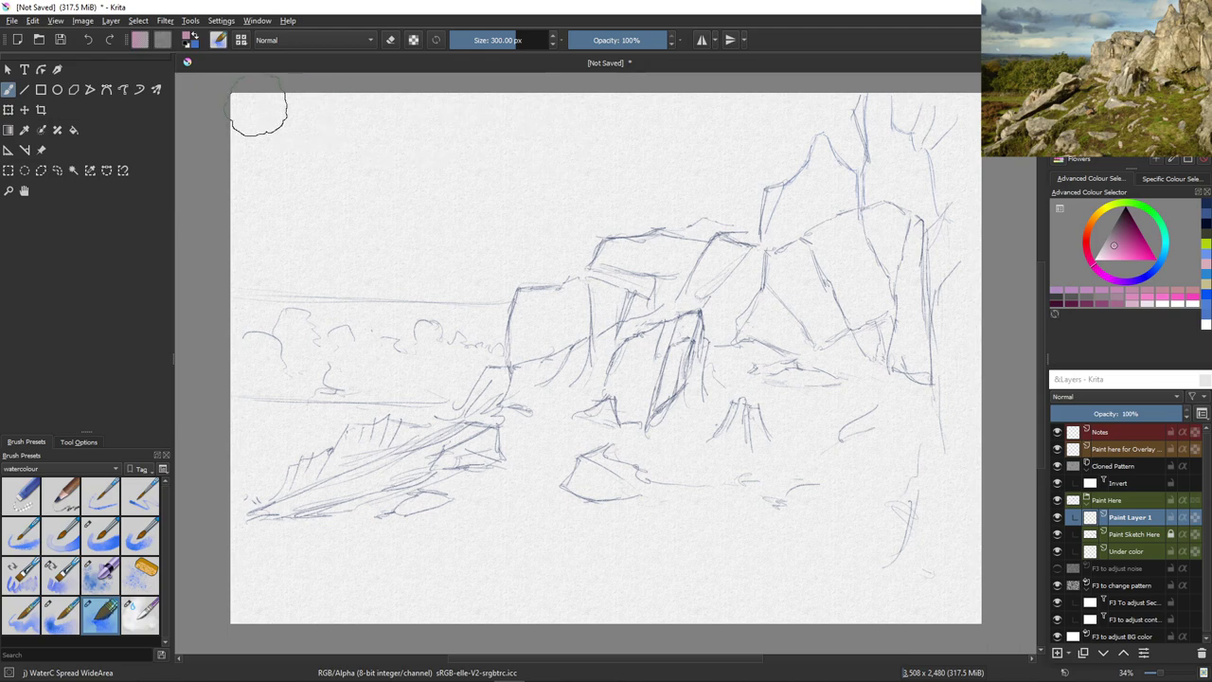
pyautogui.moveTo(248, 103)
pyautogui.mouseDown()
pyautogui.moveTo(353, 169)
pyautogui.moveTo(302, 115)
pyautogui.moveTo(435, 207)
pyautogui.moveTo(357, 114)
pyautogui.moveTo(437, 147)
pyautogui.moveTo(443, 109)
pyautogui.moveTo(530, 133)
pyautogui.mouseUp()
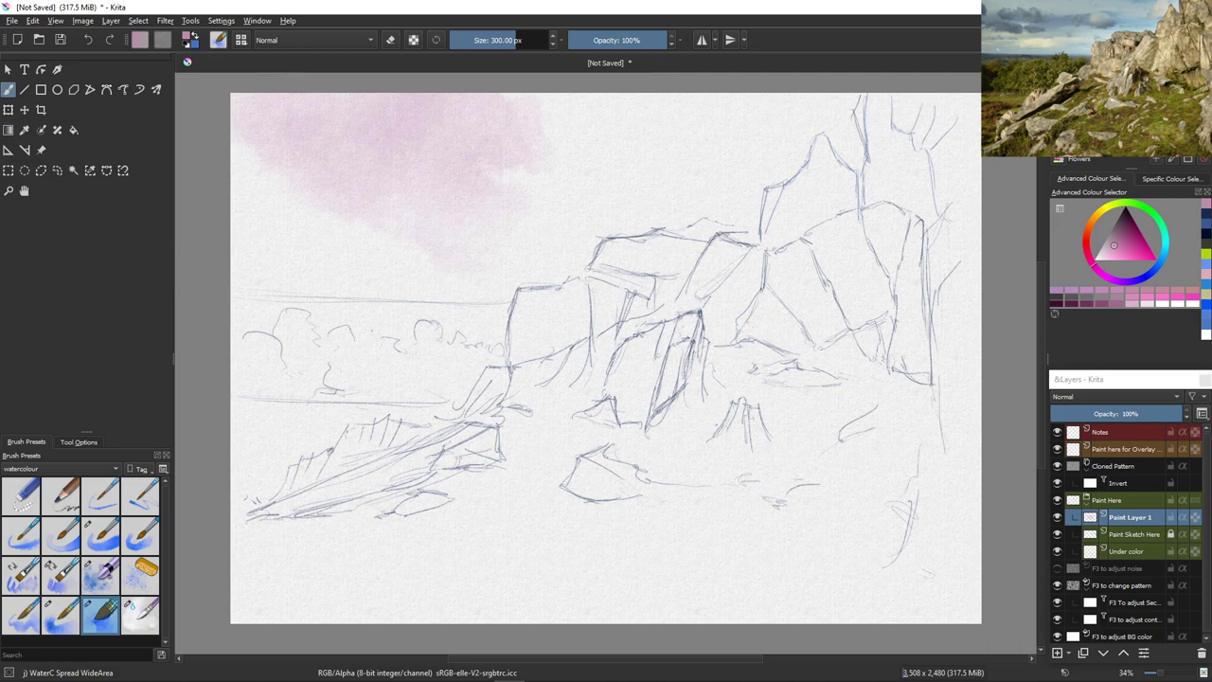
pyautogui.hotkey('ctrl', 'z')
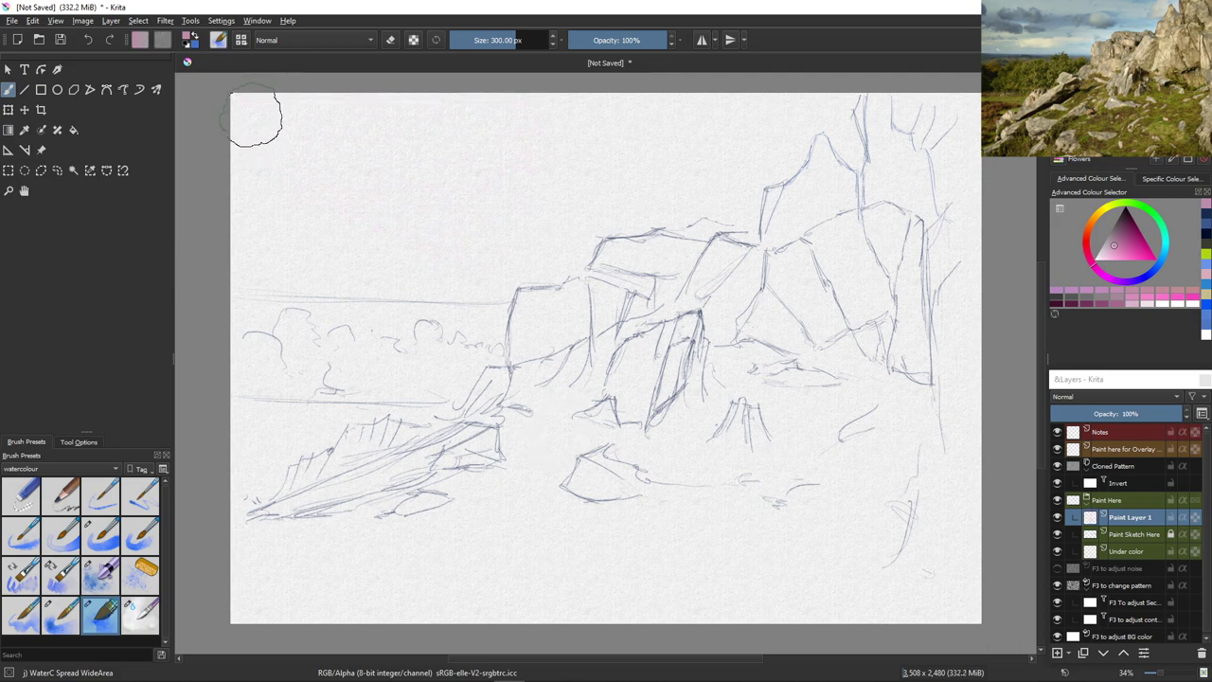
pyautogui.moveTo(246, 108)
pyautogui.mouseDown()
pyautogui.moveTo(309, 167)
pyautogui.moveTo(441, 254)
pyautogui.moveTo(257, 127)
pyautogui.moveTo(465, 252)
pyautogui.moveTo(303, 154)
pyautogui.moveTo(384, 168)
pyautogui.moveTo(339, 126)
pyautogui.moveTo(354, 133)
pyautogui.moveTo(530, 254)
pyautogui.mouseUp()
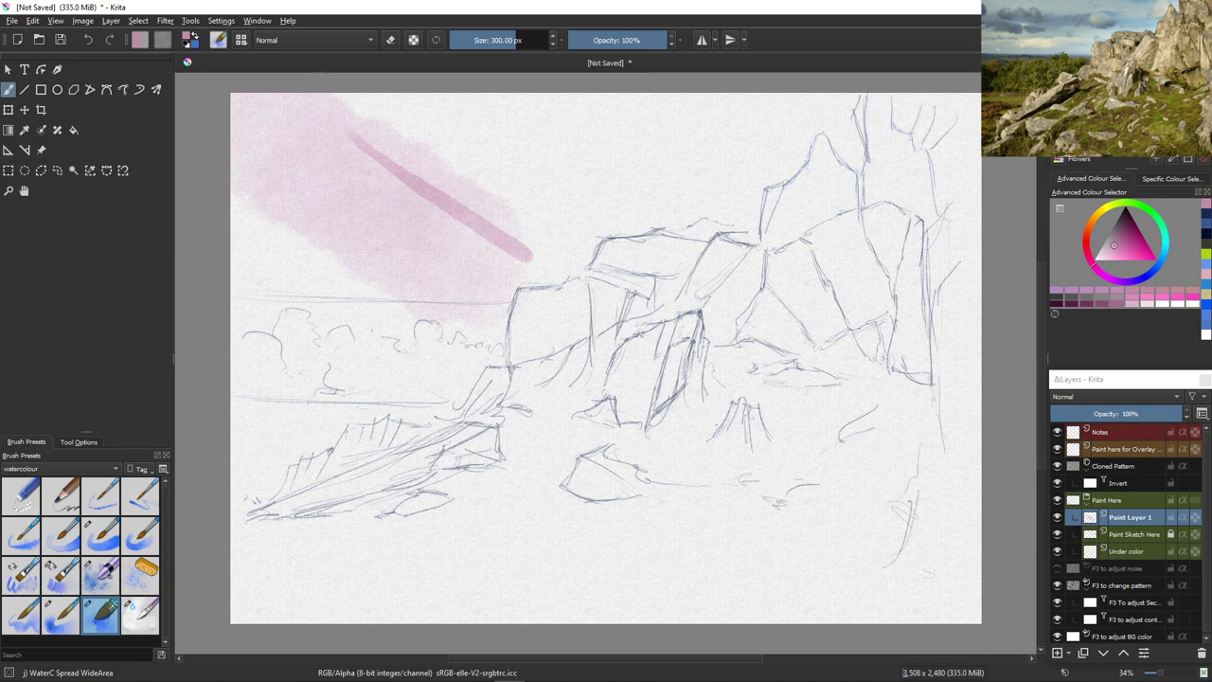
pyautogui.hotkey('ctrl', 'z')
pyautogui.hotkey('ctrl', 'z')
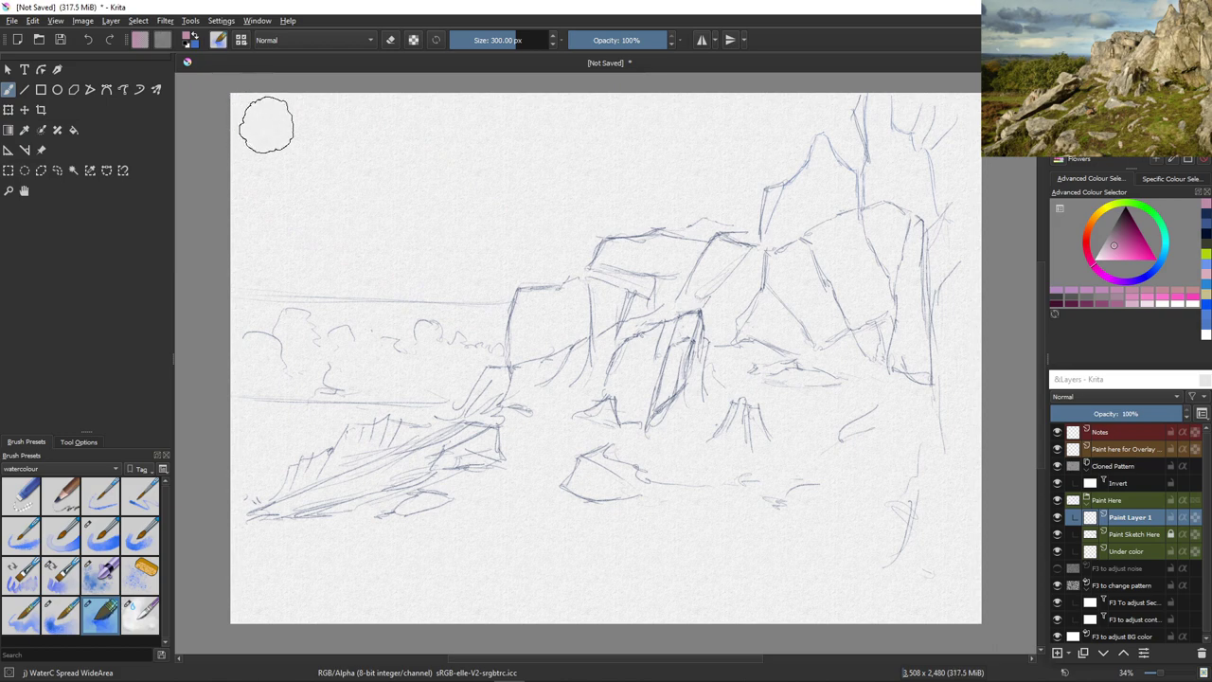
pyautogui.moveTo(291, 143)
pyautogui.mouseDown()
pyautogui.moveTo(264, 106)
pyautogui.moveTo(310, 144)
pyautogui.moveTo(305, 125)
pyautogui.moveTo(322, 116)
pyautogui.moveTo(526, 258)
pyautogui.moveTo(313, 137)
pyautogui.moveTo(403, 218)
pyautogui.moveTo(277, 152)
pyautogui.moveTo(337, 213)
pyautogui.moveTo(279, 196)
pyautogui.moveTo(373, 265)
pyautogui.mouseUp()
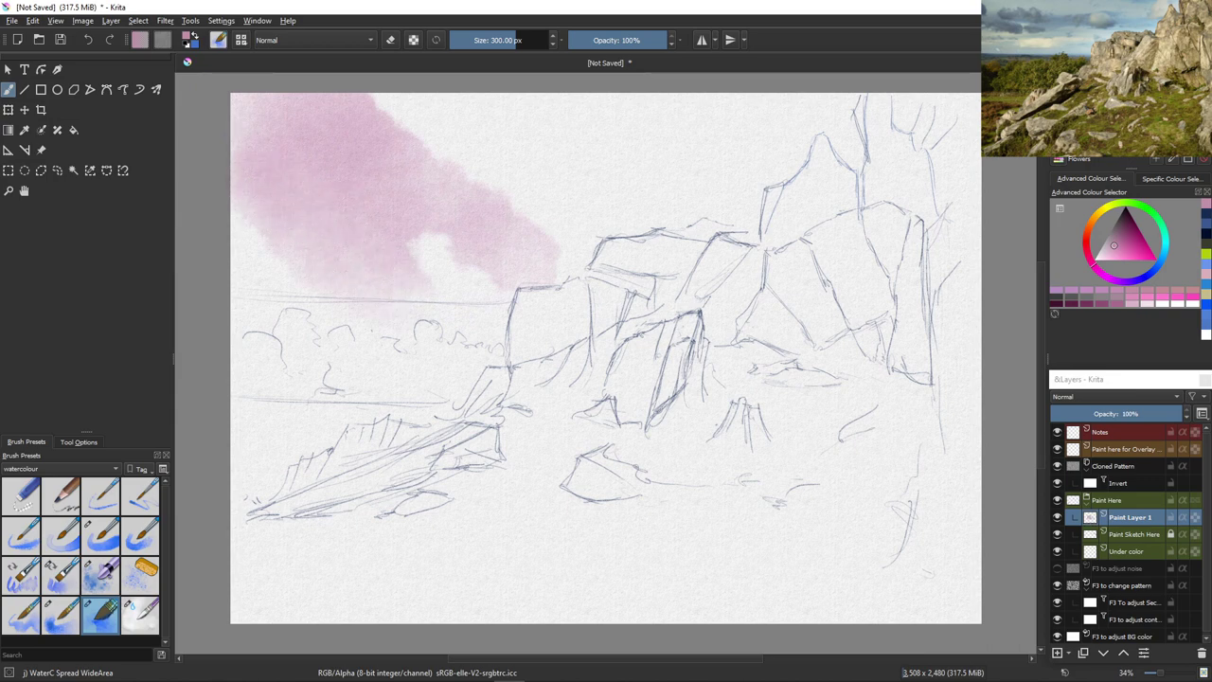
pyautogui.hotkey('ctrl', 'z')
# Paint a soft pink watercolour wash across the sky above the horizon and rocks, leaving lighter cloud patches
pyautogui.moveTo(257, 113)
pyautogui.mouseDown()
pyautogui.moveTo(499, 261)
pyautogui.moveTo(387, 152)
pyautogui.moveTo(465, 183)
pyautogui.moveTo(434, 120)
pyautogui.moveTo(678, 213)
pyautogui.moveTo(638, 137)
pyautogui.moveTo(751, 180)
pyautogui.moveTo(742, 152)
pyautogui.moveTo(770, 146)
pyautogui.moveTo(698, 90)
pyautogui.moveTo(827, 118)
pyautogui.moveTo(813, 106)
pyautogui.moveTo(371, 81)
pyautogui.moveTo(215, 107)
pyautogui.moveTo(304, 233)
pyautogui.moveTo(392, 286)
pyautogui.moveTo(219, 214)
pyautogui.mouseUp()
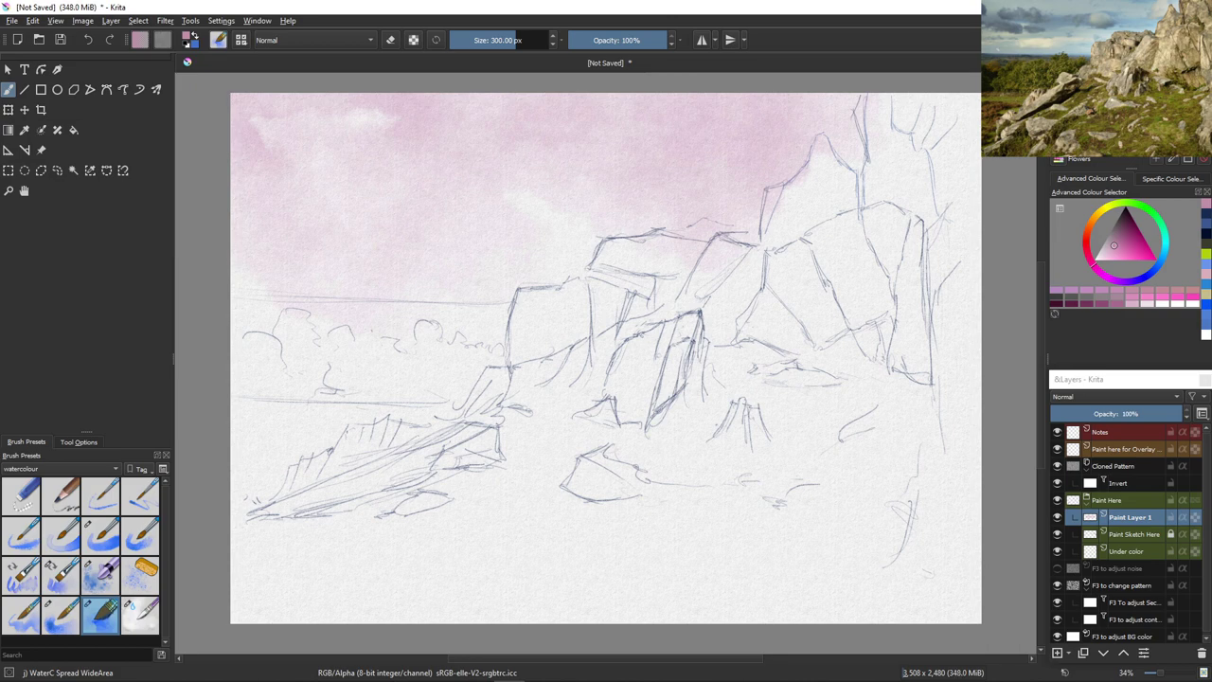
# Paint diagonal soft blue cloud bands across the pink sky and soften their edges with the WaterC Water-Pattern brush
pyautogui.moveTo(1094, 266); pyautogui.dragTo(1153, 270)
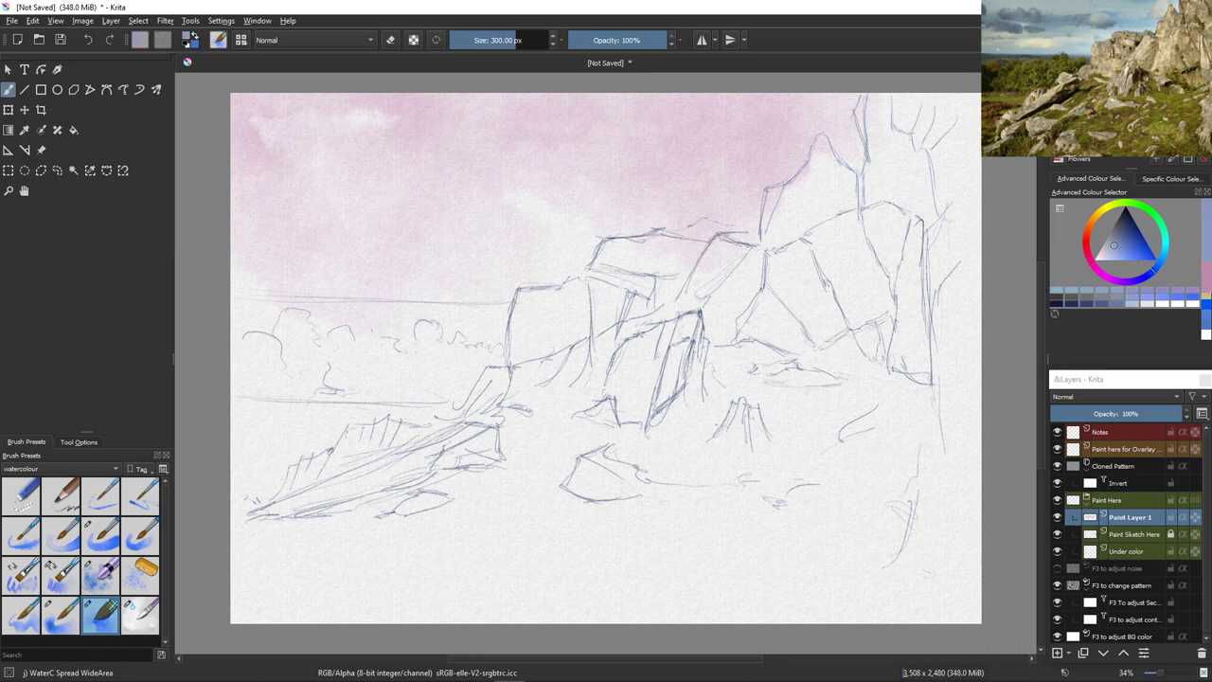
pyautogui.click(1129, 248)
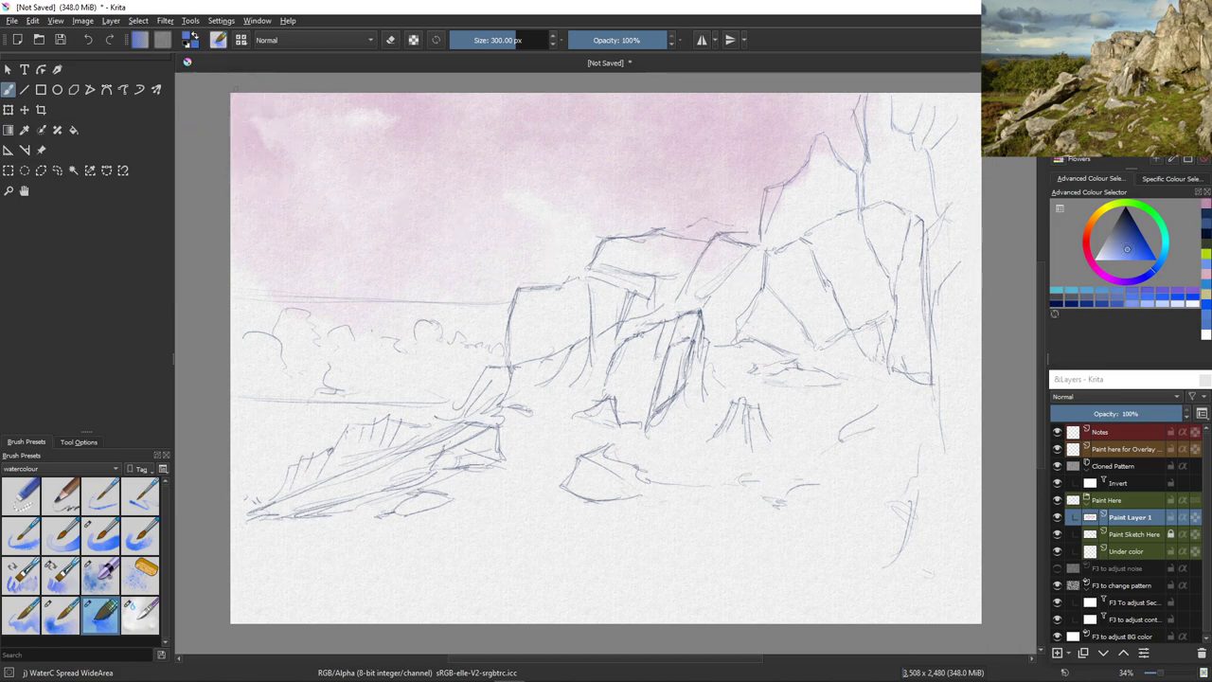
pyautogui.moveTo(281, 124)
pyautogui.mouseDown()
pyautogui.moveTo(479, 263)
pyautogui.moveTo(311, 184)
pyautogui.moveTo(313, 225)
pyautogui.mouseUp()
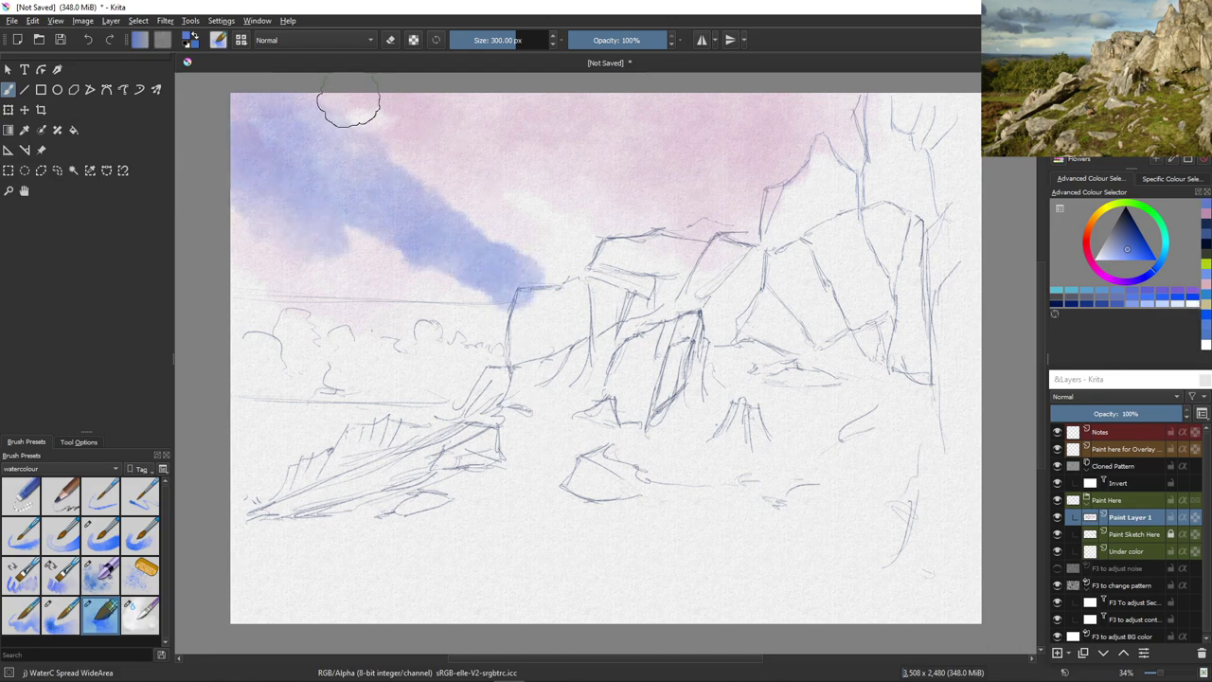
pyautogui.moveTo(369, 118)
pyautogui.mouseDown()
pyautogui.moveTo(419, 115)
pyautogui.moveTo(437, 96)
pyautogui.moveTo(687, 218)
pyautogui.mouseUp()
pyautogui.moveTo(580, 123)
pyautogui.mouseDown()
pyautogui.moveTo(654, 124)
pyautogui.moveTo(628, 108)
pyautogui.moveTo(738, 157)
pyautogui.mouseUp()
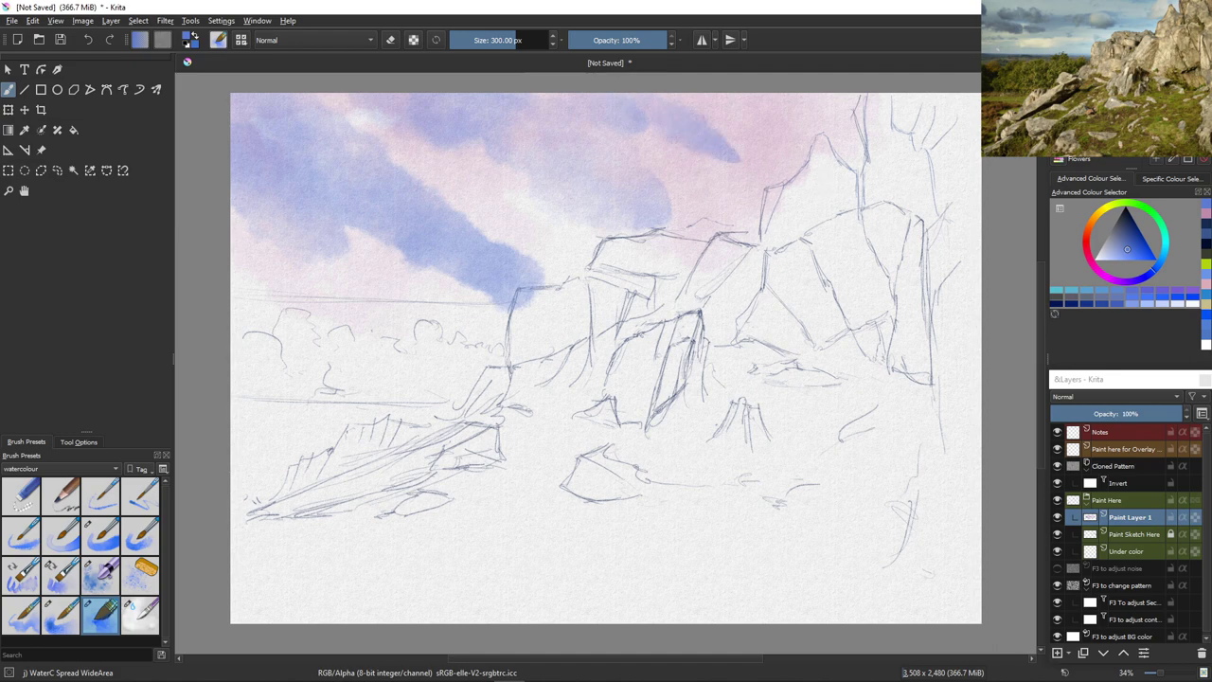
pyautogui.click(140, 614)
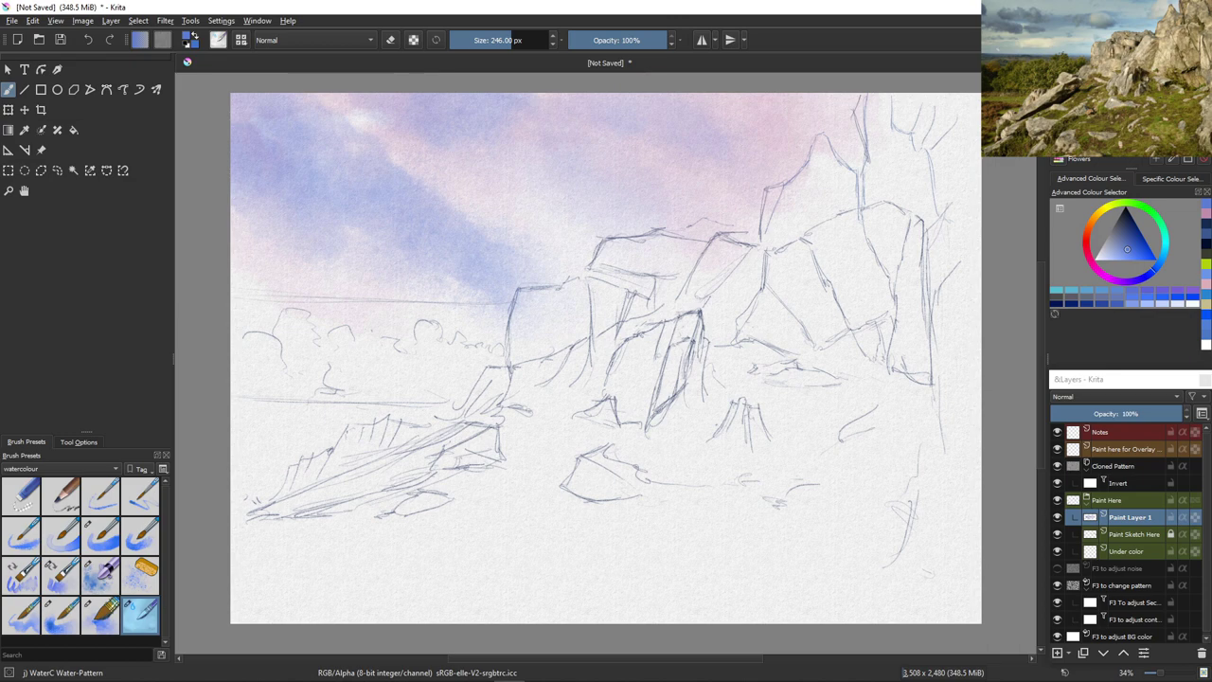
# Lay a pale blue WaterC Spread WideArea wash over the rock faces and tall peak, then blend it with the Water-Pattern brush
pyautogui.press('/')
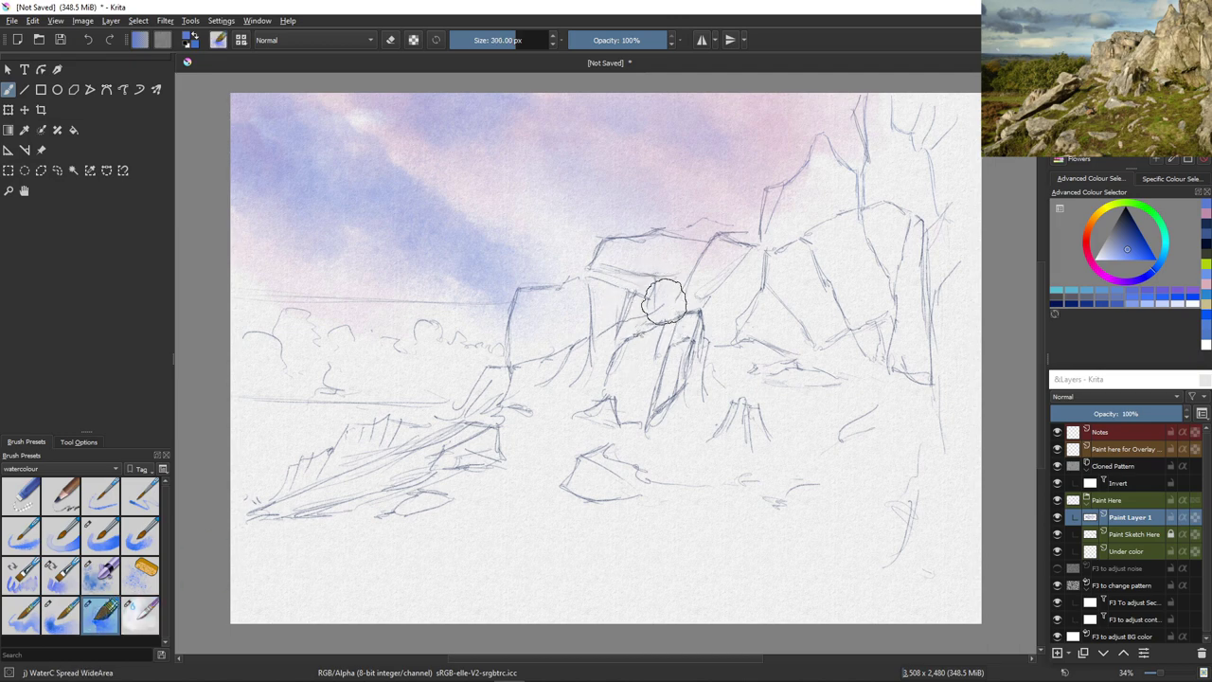
pyautogui.moveTo(664, 301)
pyautogui.mouseDown()
pyautogui.moveTo(787, 286)
pyautogui.moveTo(790, 247)
pyautogui.moveTo(822, 179)
pyautogui.moveTo(829, 169)
pyautogui.moveTo(865, 219)
pyautogui.moveTo(900, 163)
pyautogui.moveTo(904, 114)
pyautogui.mouseUp()
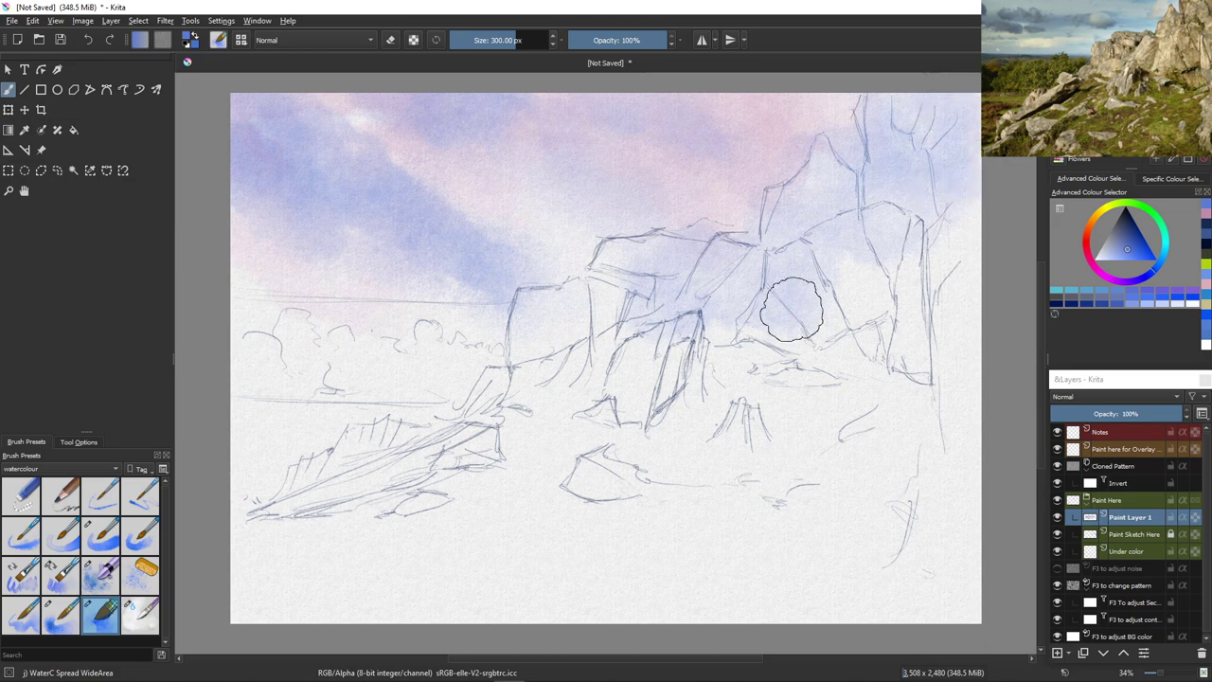
pyautogui.moveTo(603, 303)
pyautogui.mouseDown()
pyautogui.moveTo(618, 277)
pyautogui.moveTo(568, 381)
pyautogui.mouseUp()
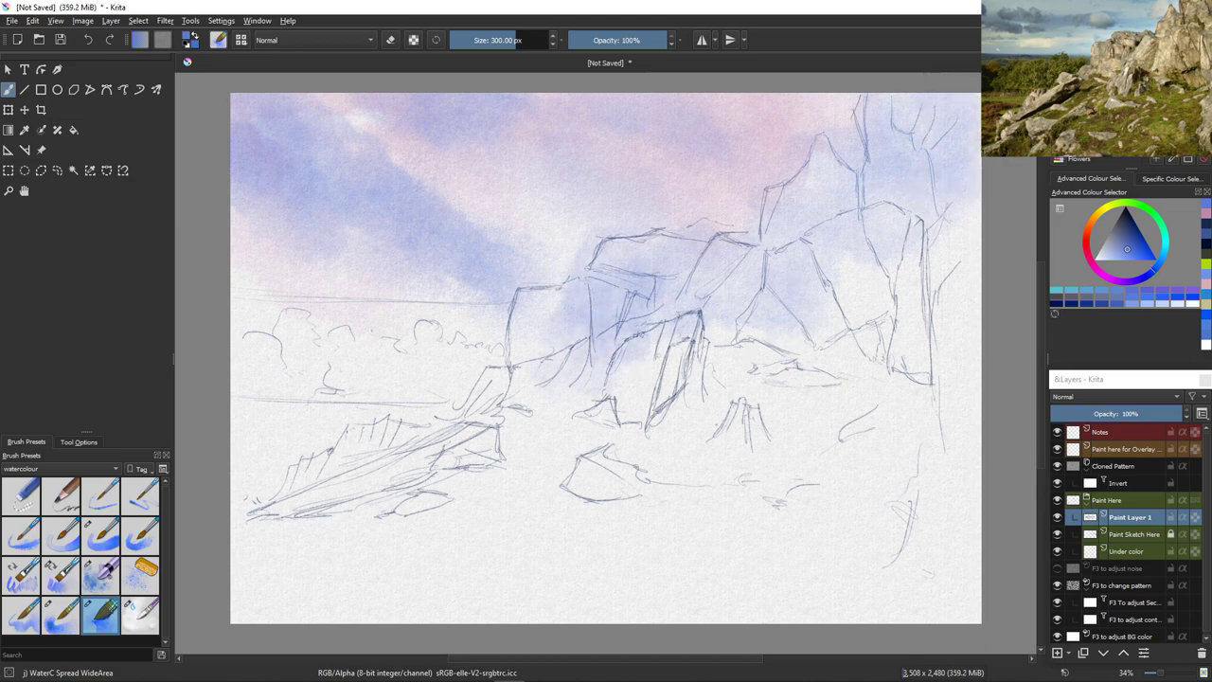
pyautogui.click(140, 614)
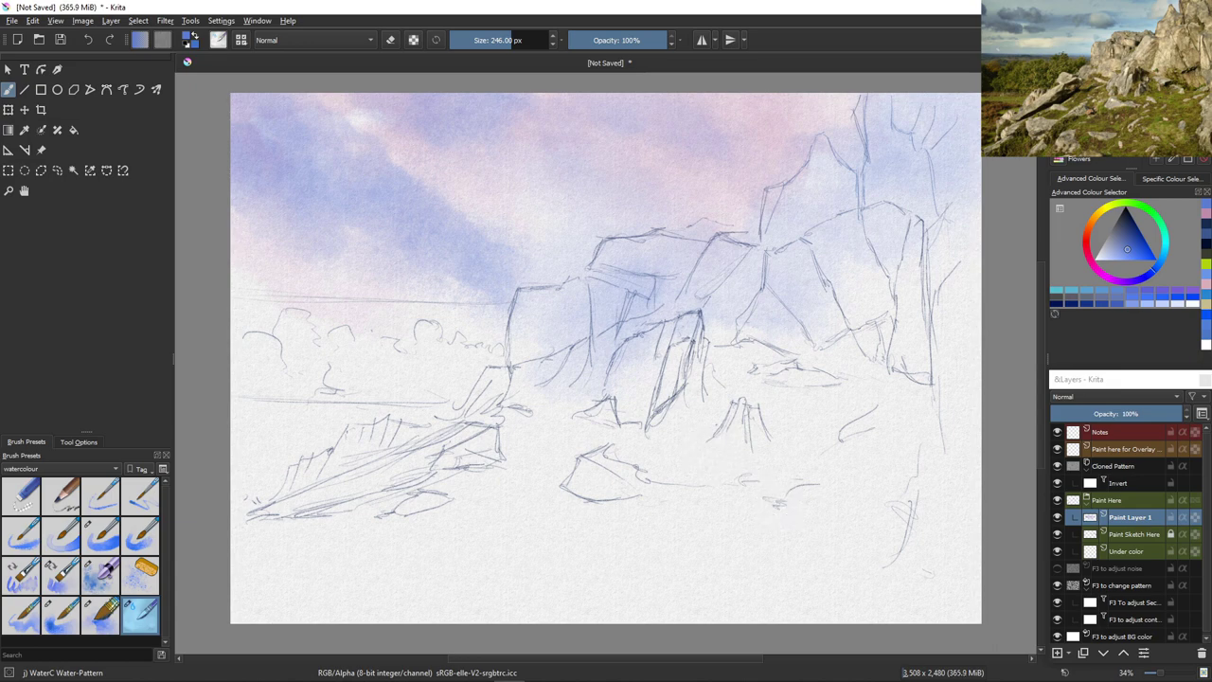
# Set the painting colour to a warm, sandy yellow and choose the WaterC Spread WideArea brush
pyautogui.click(1101, 211)
pyautogui.moveTo(1123, 248); pyautogui.dragTo(1115, 252)
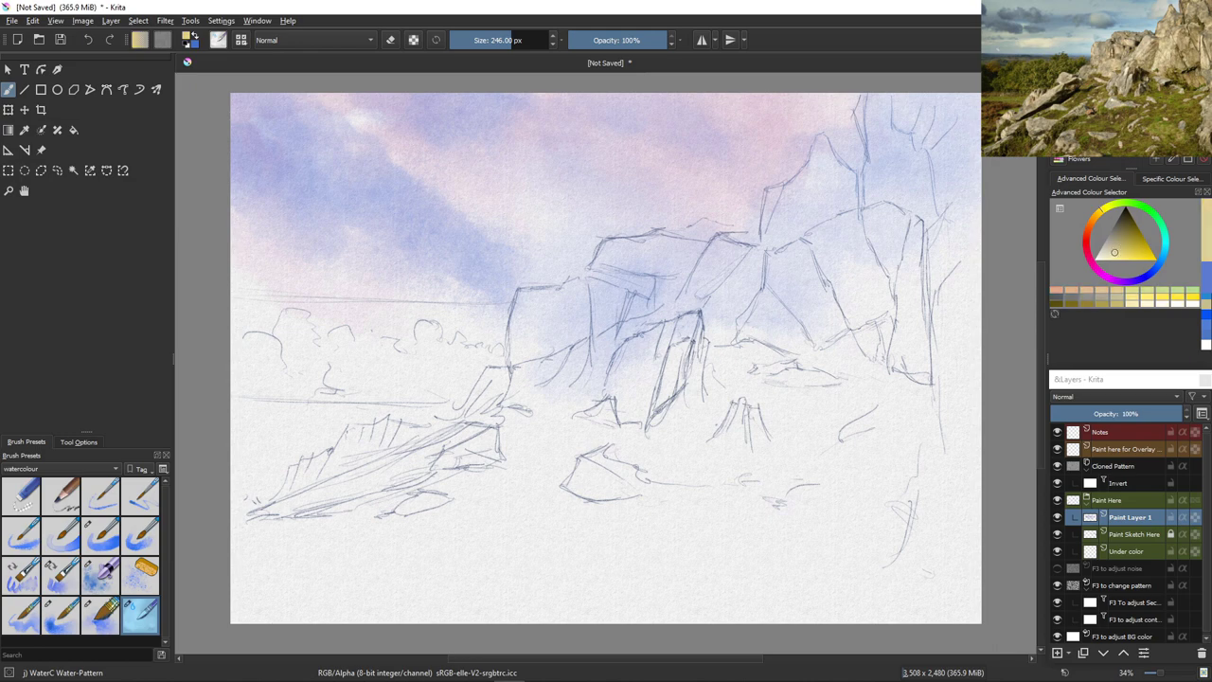
pyautogui.click(1124, 247)
pyautogui.click(1123, 251)
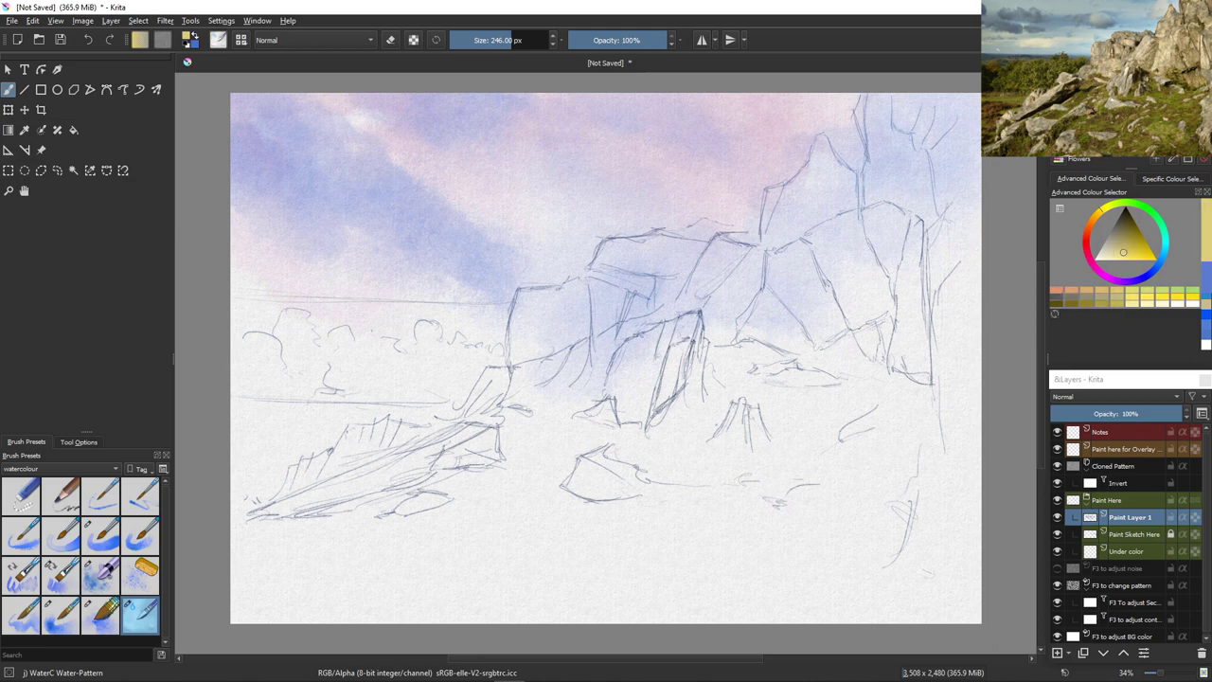
pyautogui.click(1096, 213)
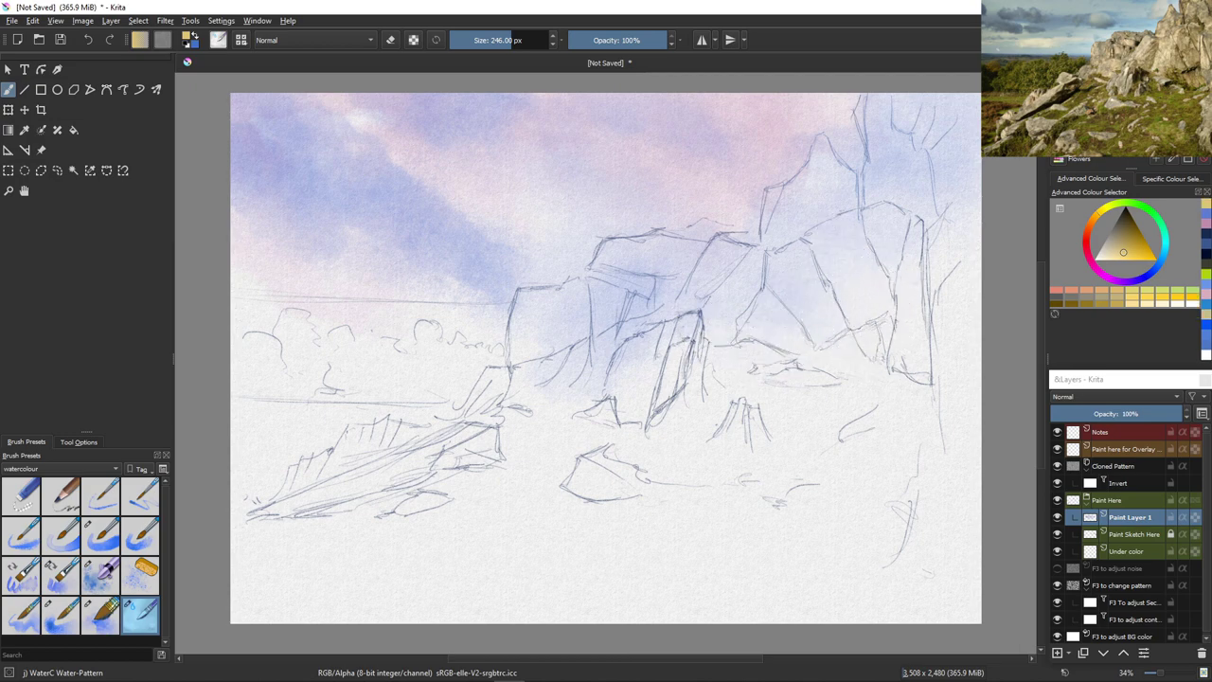
pyautogui.click(101, 615)
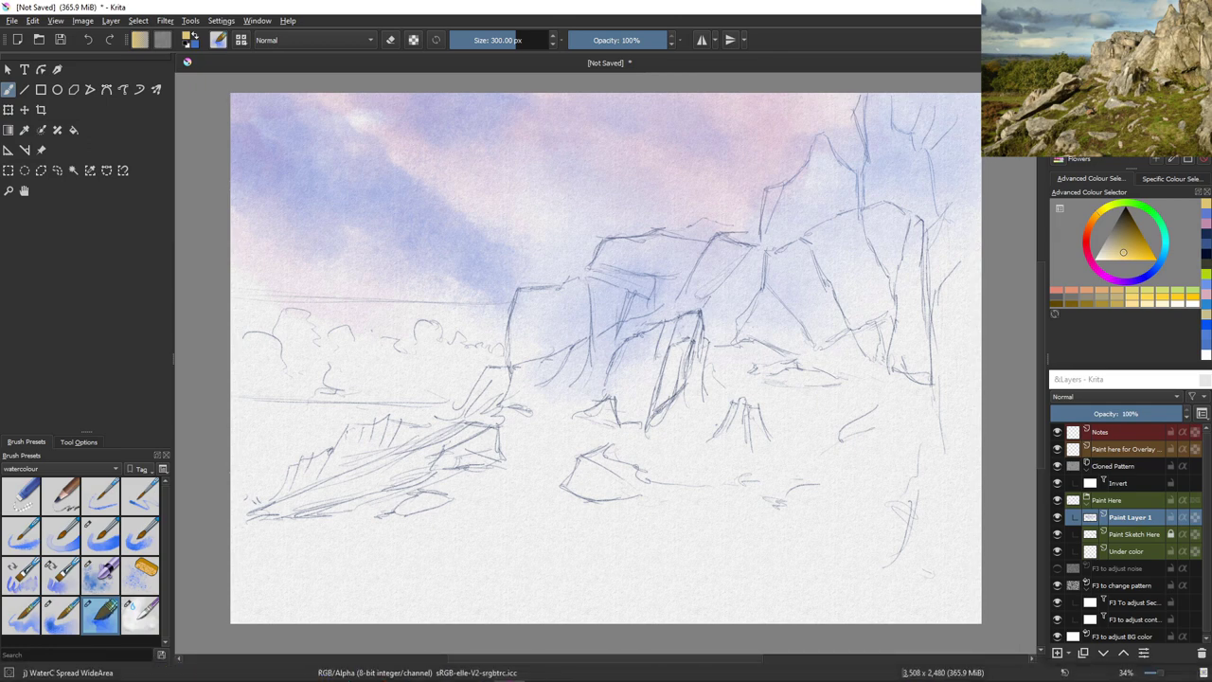
pyautogui.moveTo(822, 361)
pyautogui.mouseDown()
pyautogui.moveTo(897, 323)
pyautogui.moveTo(901, 288)
pyautogui.moveTo(902, 311)
pyautogui.moveTo(862, 360)
pyautogui.moveTo(821, 354)
pyautogui.moveTo(840, 404)
pyautogui.moveTo(810, 409)
pyautogui.moveTo(731, 384)
pyautogui.moveTo(732, 357)
pyautogui.moveTo(765, 331)
pyautogui.moveTo(746, 310)
pyautogui.moveTo(739, 359)
pyautogui.moveTo(698, 354)
pyautogui.moveTo(684, 409)
pyautogui.mouseUp()
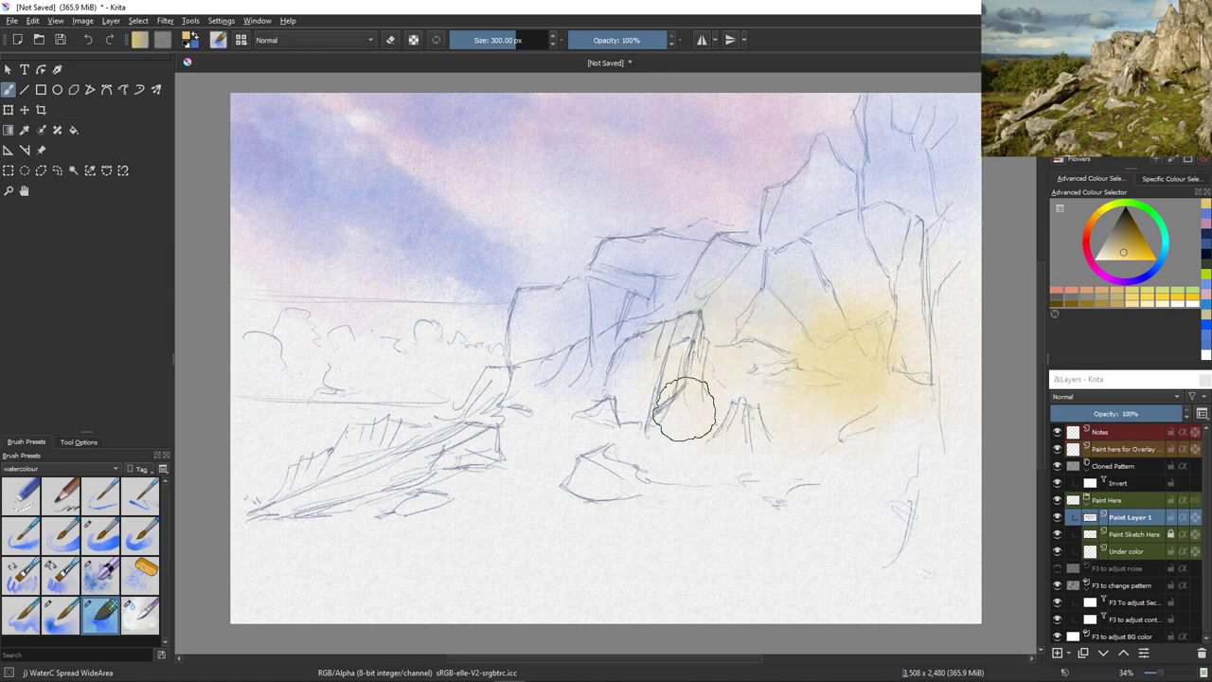
pyautogui.press('Delete')
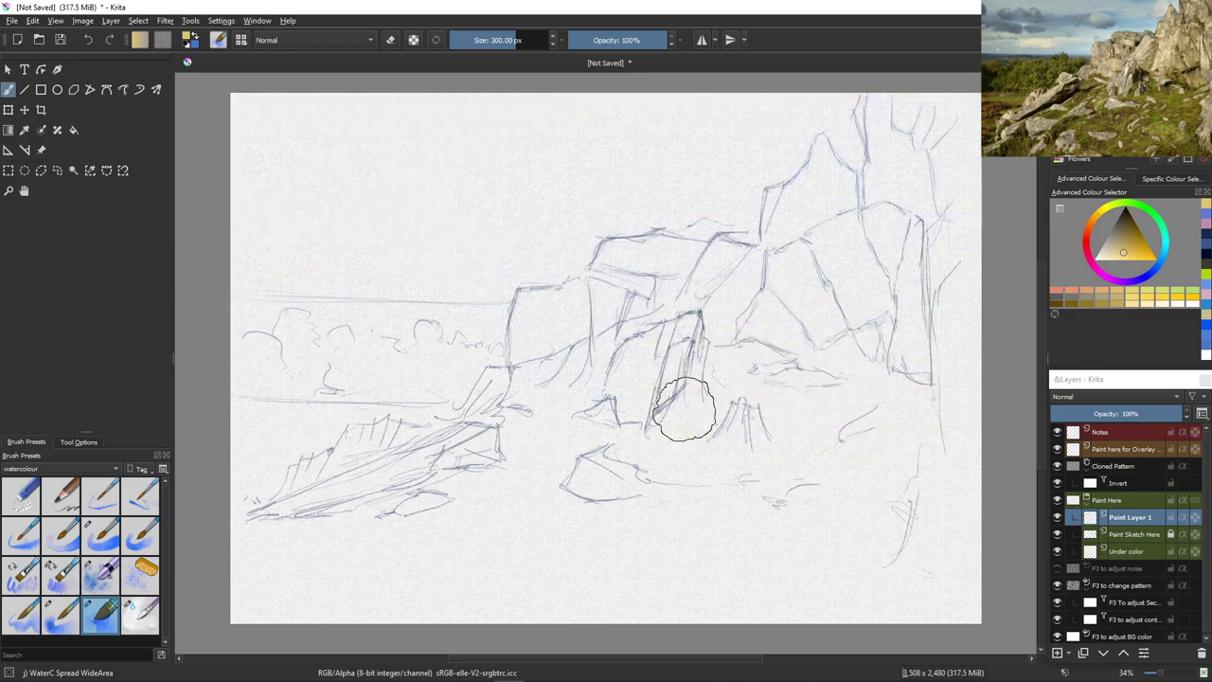
pyautogui.moveTo(834, 336); pyautogui.dragTo(916, 332)
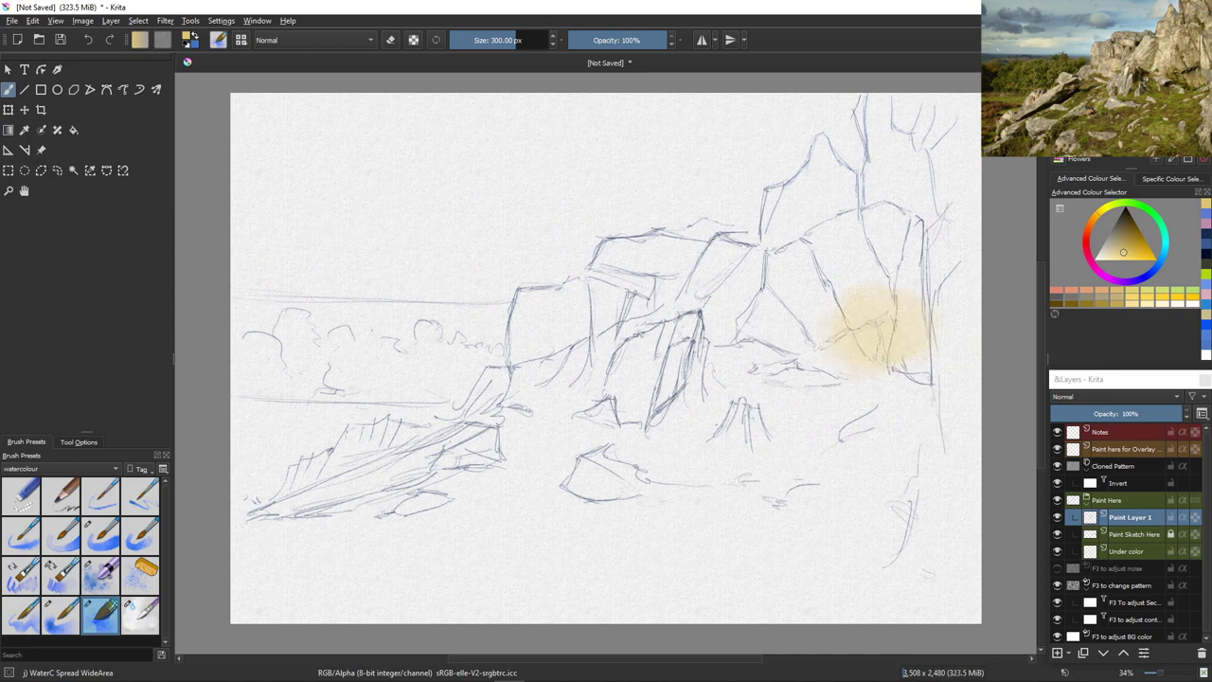
pyautogui.press('Delete')
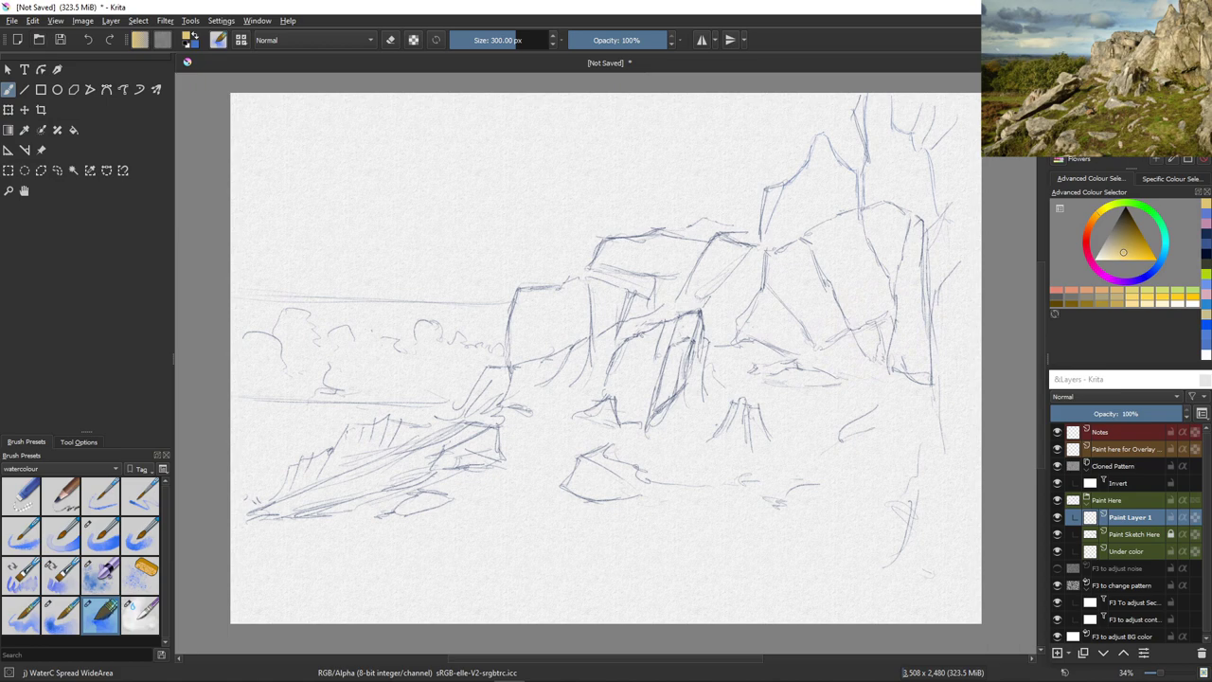
pyautogui.click(33, 21)
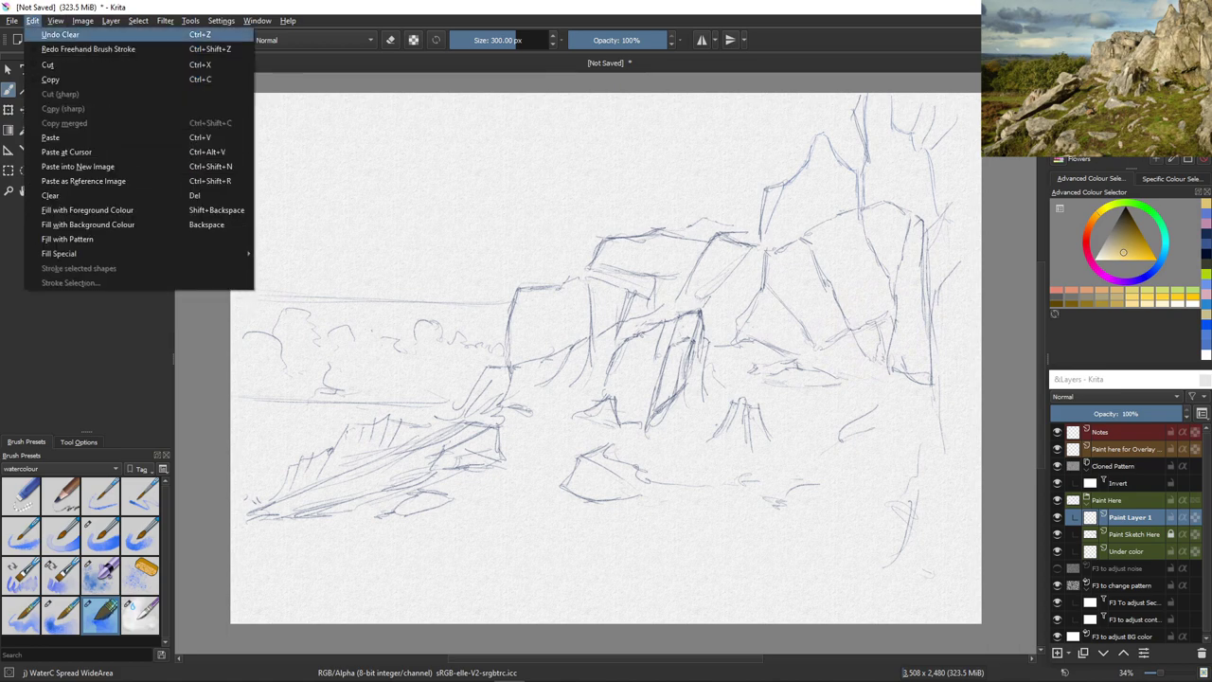
pyautogui.press('Return')
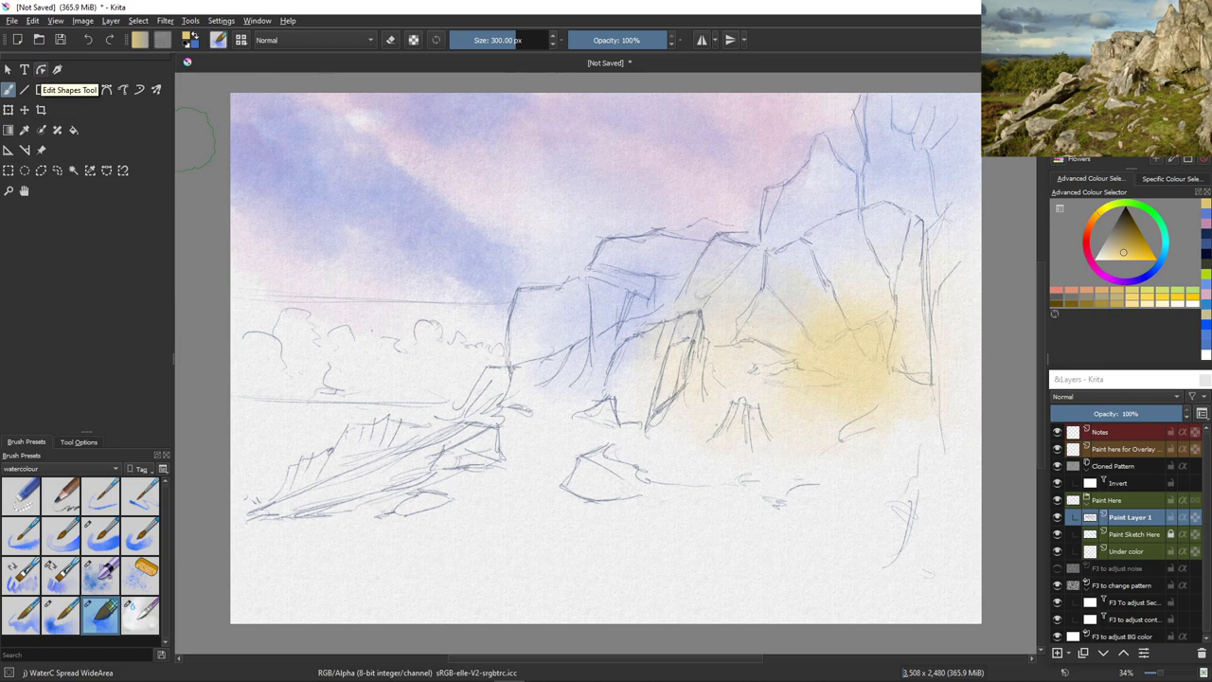
pyautogui.press('ctrl')
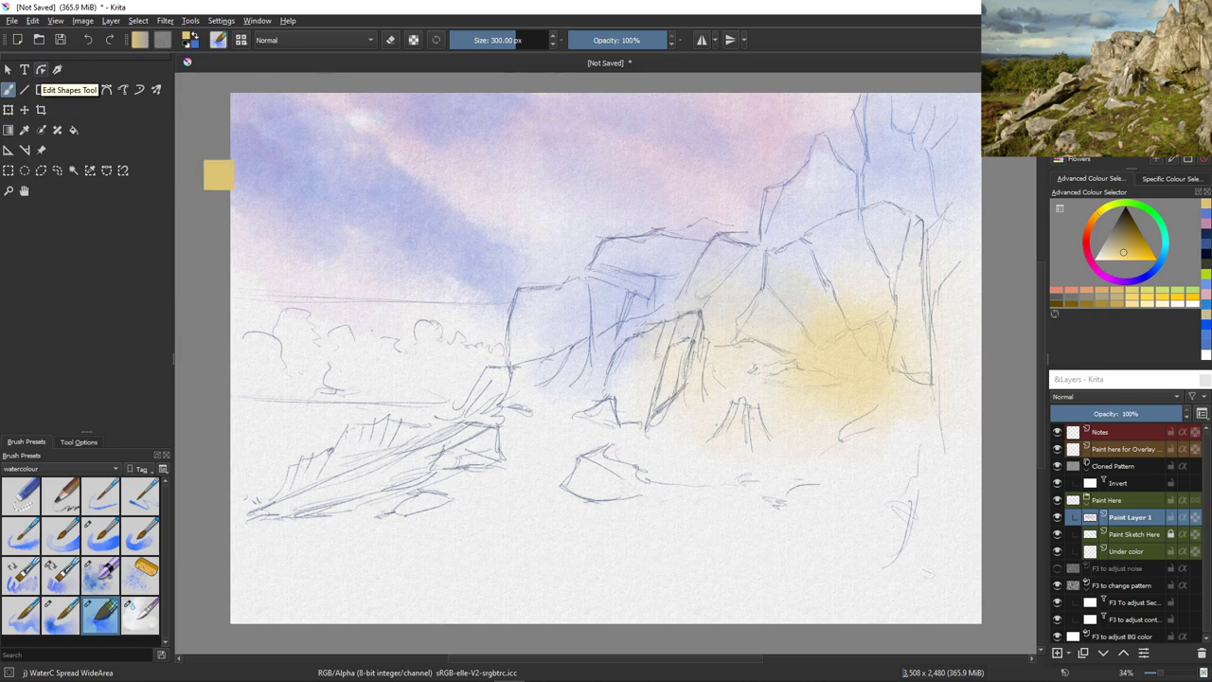
pyautogui.hotkey('ctrl', 'z')
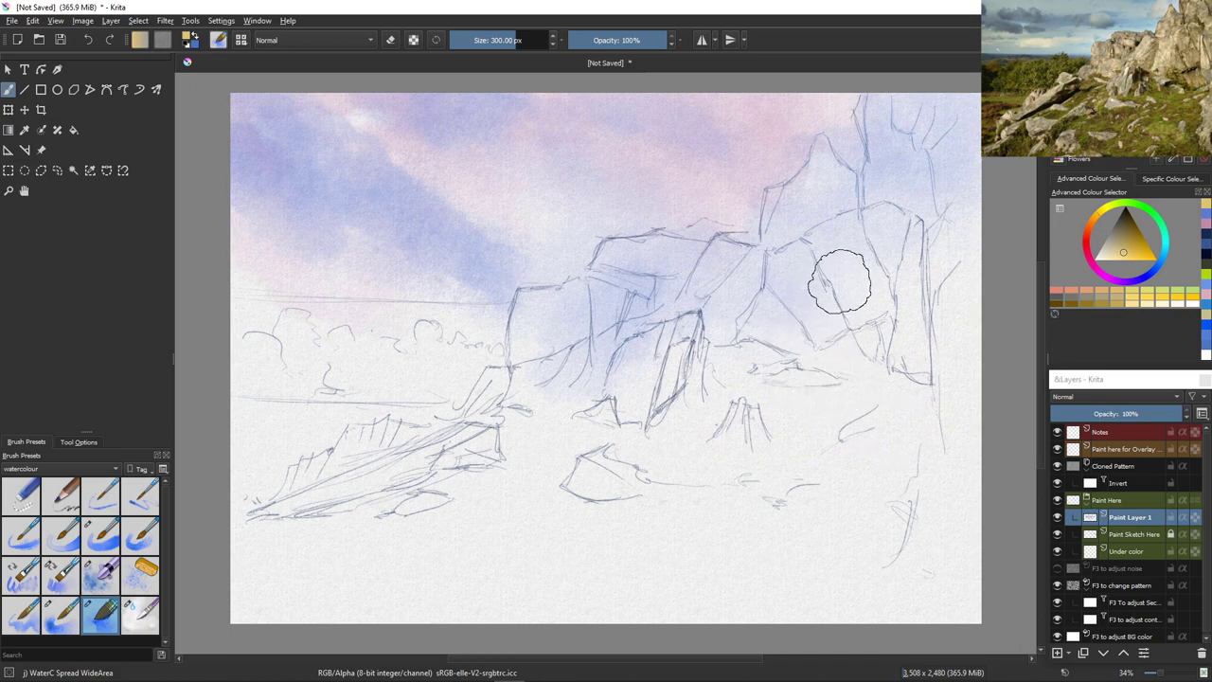
# Paint a light sandy yellow wash over the large rock faces and down to the base of the central rocks
pyautogui.moveTo(839, 281)
pyautogui.mouseDown()
pyautogui.moveTo(895, 254)
pyautogui.moveTo(908, 305)
pyautogui.moveTo(937, 290)
pyautogui.moveTo(951, 251)
pyautogui.moveTo(965, 379)
pyautogui.mouseUp()
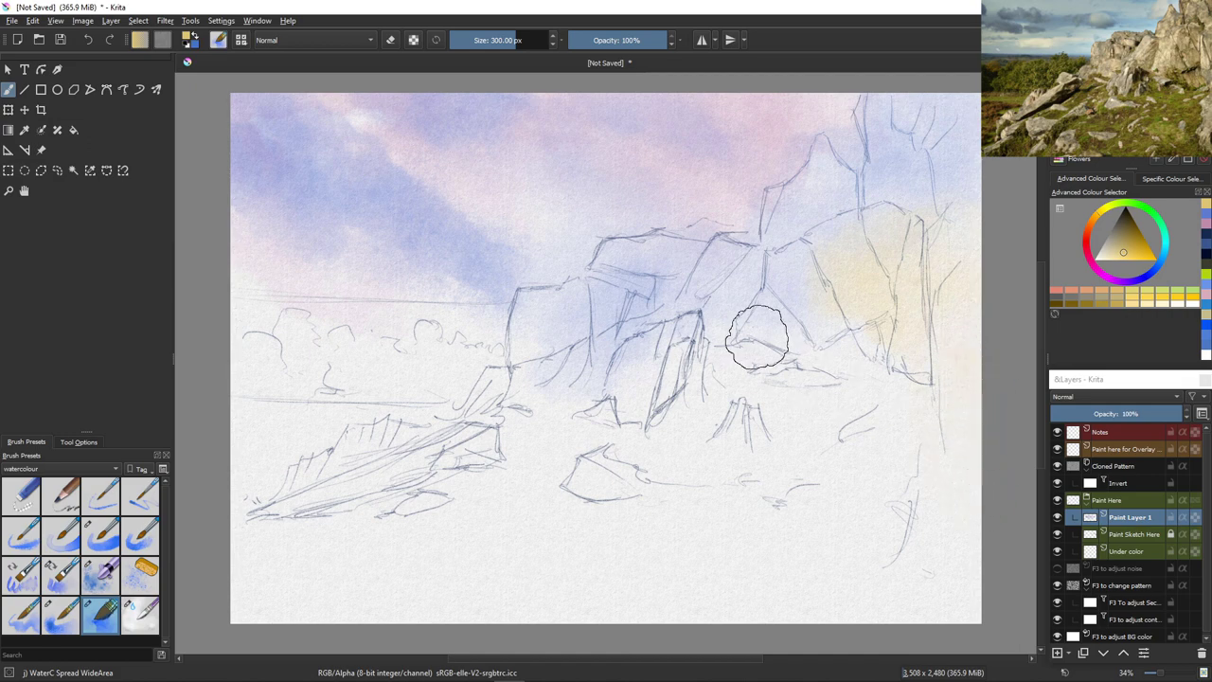
pyautogui.moveTo(757, 336)
pyautogui.mouseDown()
pyautogui.moveTo(844, 347)
pyautogui.moveTo(716, 355)
pyautogui.moveTo(717, 390)
pyautogui.moveTo(606, 436)
pyautogui.mouseUp()
pyautogui.moveTo(657, 349)
pyautogui.mouseDown()
pyautogui.moveTo(746, 332)
pyautogui.moveTo(751, 290)
pyautogui.moveTo(774, 266)
pyautogui.mouseUp()
pyautogui.moveTo(572, 407)
pyautogui.mouseDown()
pyautogui.moveTo(548, 369)
pyautogui.moveTo(615, 326)
pyautogui.moveTo(585, 301)
pyautogui.moveTo(530, 354)
pyautogui.moveTo(523, 400)
pyautogui.mouseUp()
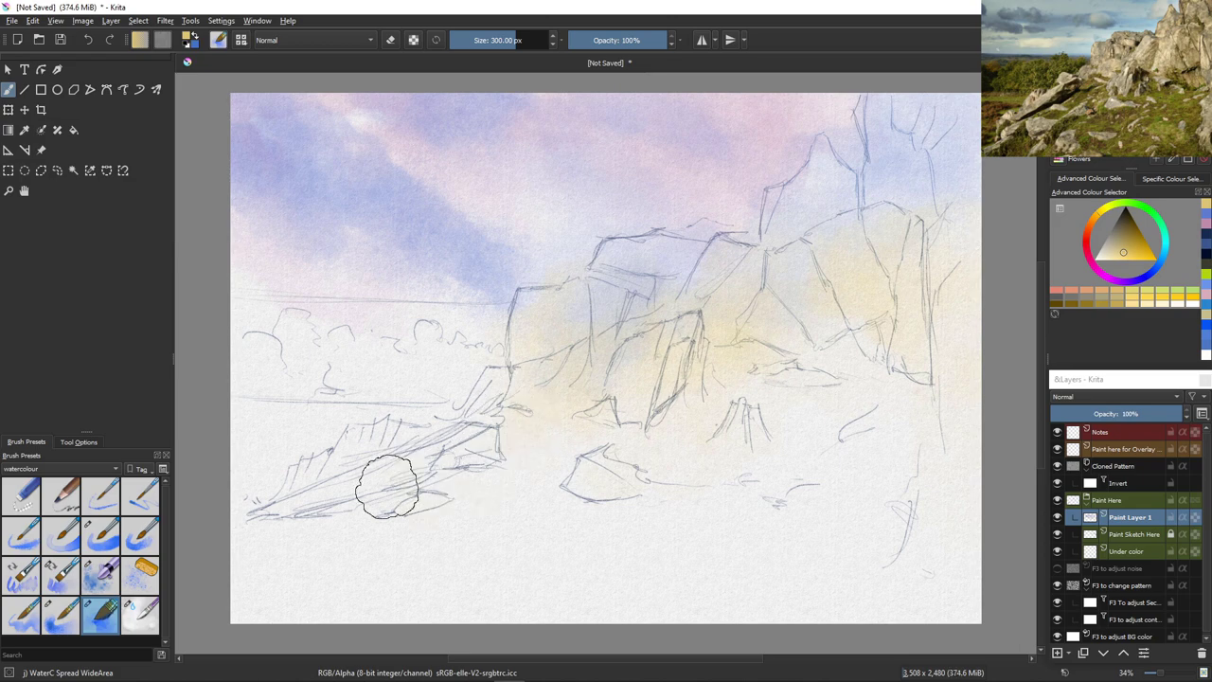
# Extend the sandy yellow wash over the slanting foreground slabs and the ground below the rocks
pyautogui.moveTo(388, 486)
pyautogui.mouseDown()
pyautogui.moveTo(370, 462)
pyautogui.moveTo(451, 449)
pyautogui.moveTo(433, 473)
pyautogui.moveTo(318, 508)
pyautogui.mouseUp()
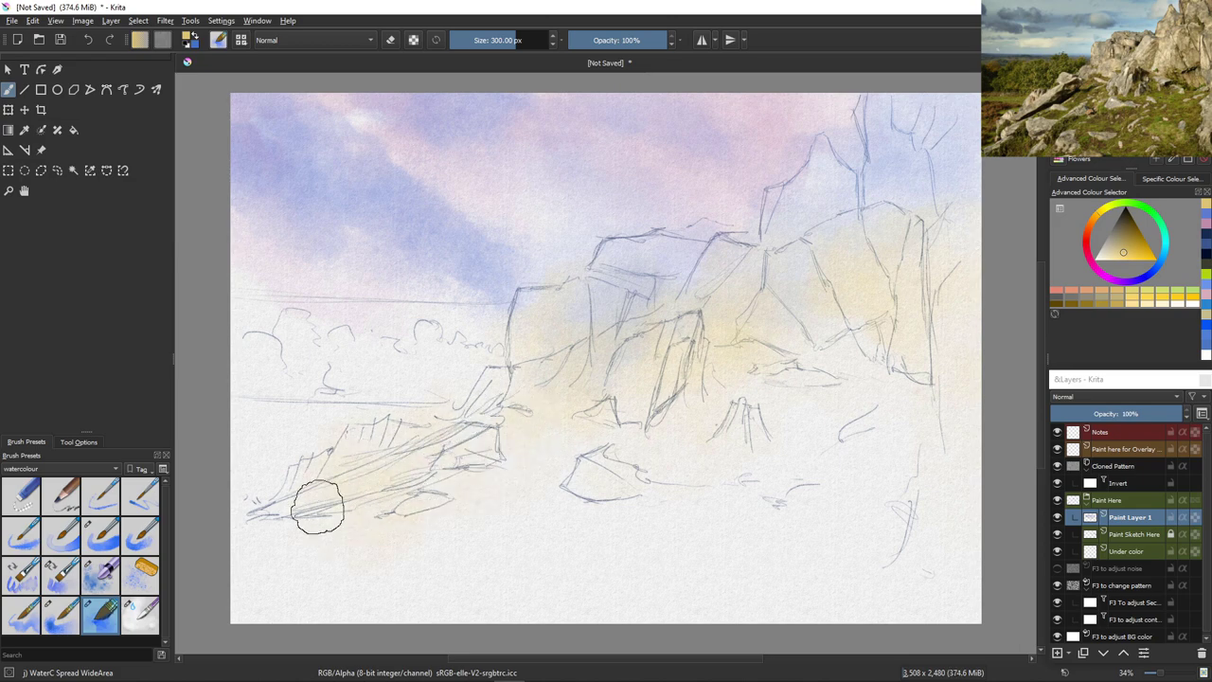
pyautogui.moveTo(557, 417)
pyautogui.mouseDown()
pyautogui.moveTo(602, 432)
pyautogui.moveTo(568, 415)
pyautogui.moveTo(681, 448)
pyautogui.moveTo(540, 468)
pyautogui.moveTo(476, 516)
pyautogui.moveTo(530, 536)
pyautogui.mouseUp()
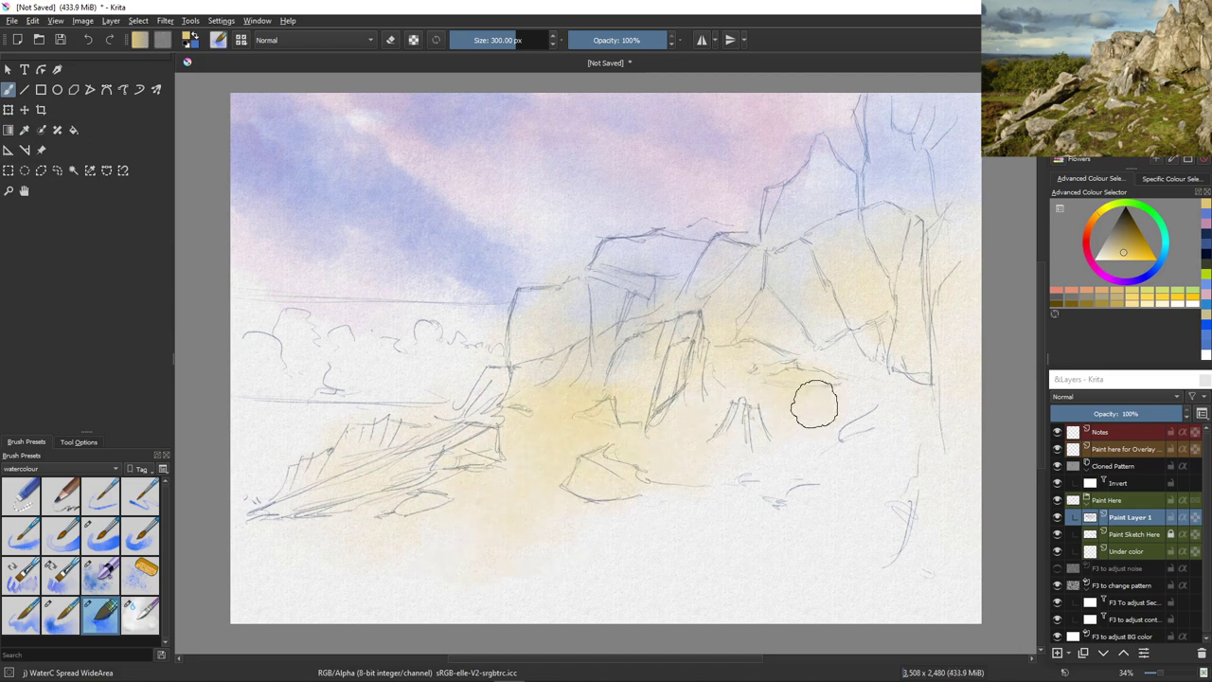
pyautogui.moveTo(815, 405)
pyautogui.mouseDown()
pyautogui.moveTo(774, 484)
pyautogui.moveTo(716, 529)
pyautogui.moveTo(815, 366)
pyautogui.mouseUp()
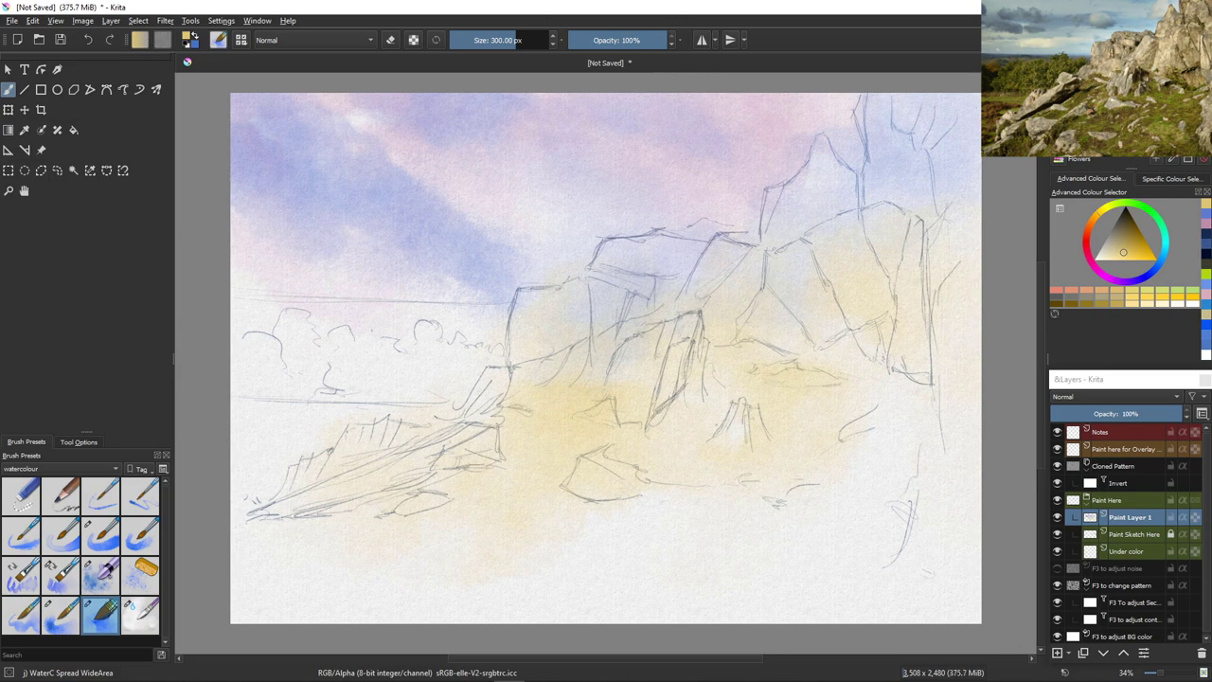
# Wash pale blue over the lower foreground, and lemon yellow over the flat field below the treeline
pyautogui.click(1158, 263)
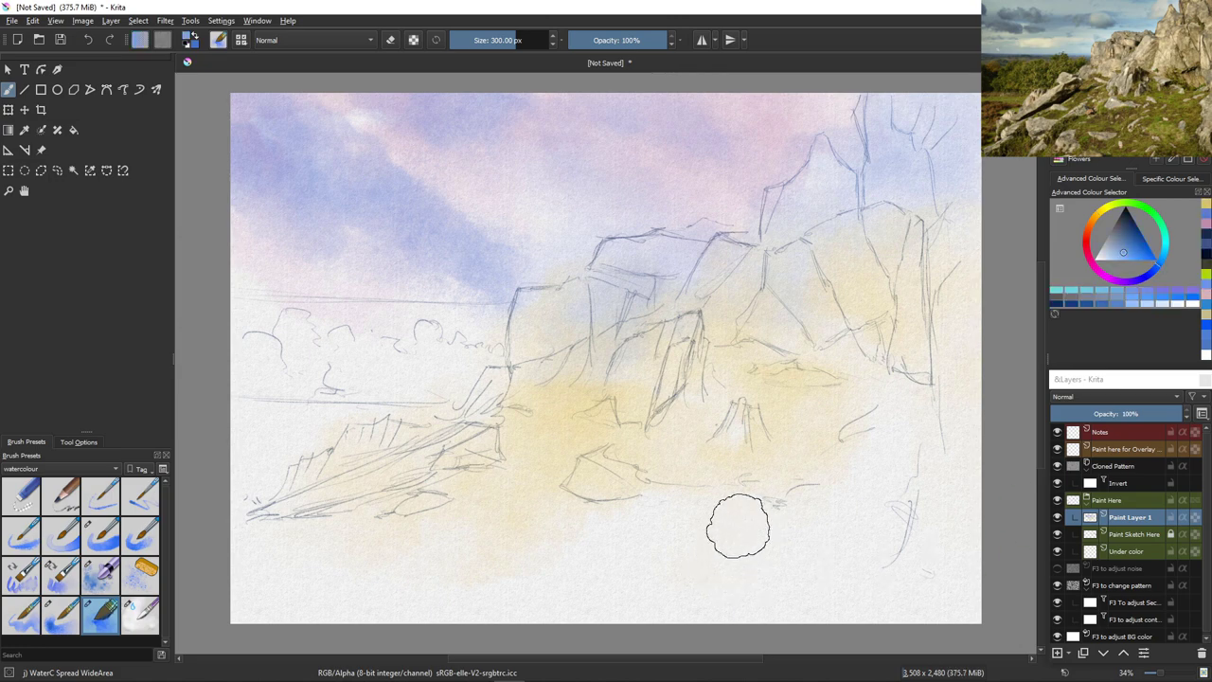
pyautogui.moveTo(833, 517)
pyautogui.mouseDown()
pyautogui.moveTo(884, 505)
pyautogui.moveTo(890, 491)
pyautogui.moveTo(874, 393)
pyautogui.moveTo(895, 428)
pyautogui.moveTo(885, 528)
pyautogui.moveTo(924, 570)
pyautogui.moveTo(781, 505)
pyautogui.moveTo(698, 503)
pyautogui.moveTo(711, 460)
pyautogui.moveTo(704, 396)
pyautogui.moveTo(721, 446)
pyautogui.moveTo(802, 447)
pyautogui.moveTo(688, 539)
pyautogui.mouseUp()
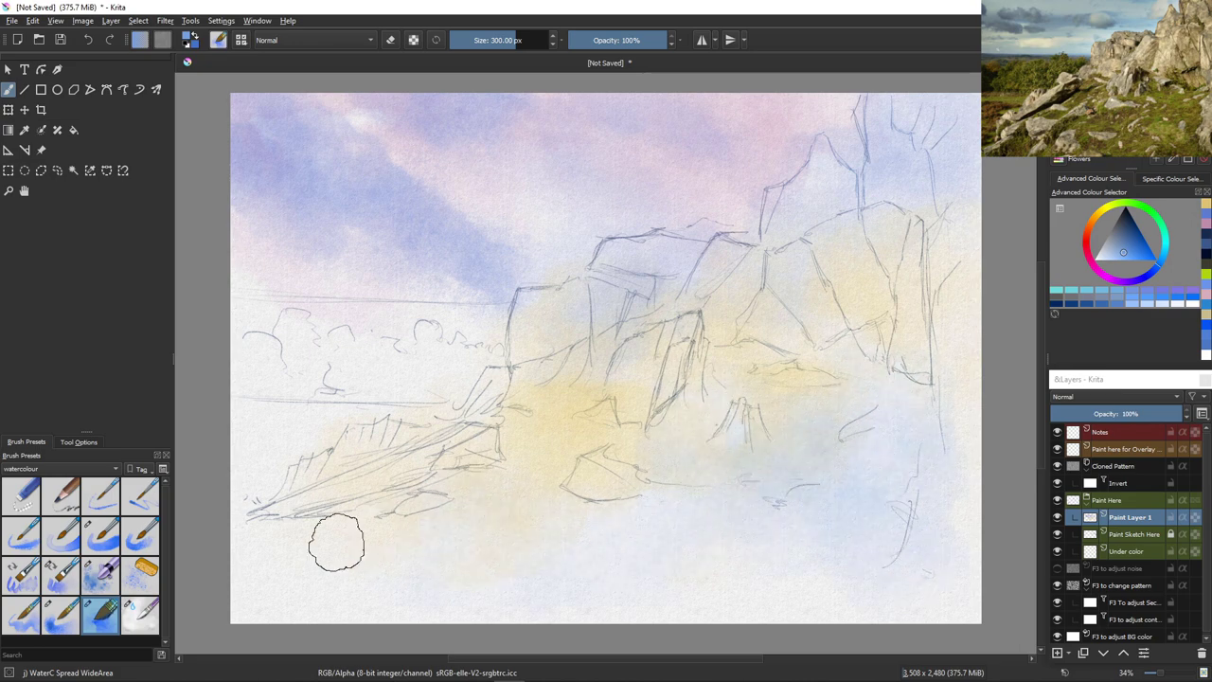
pyautogui.moveTo(318, 551)
pyautogui.mouseDown()
pyautogui.moveTo(323, 521)
pyautogui.moveTo(310, 487)
pyautogui.mouseUp()
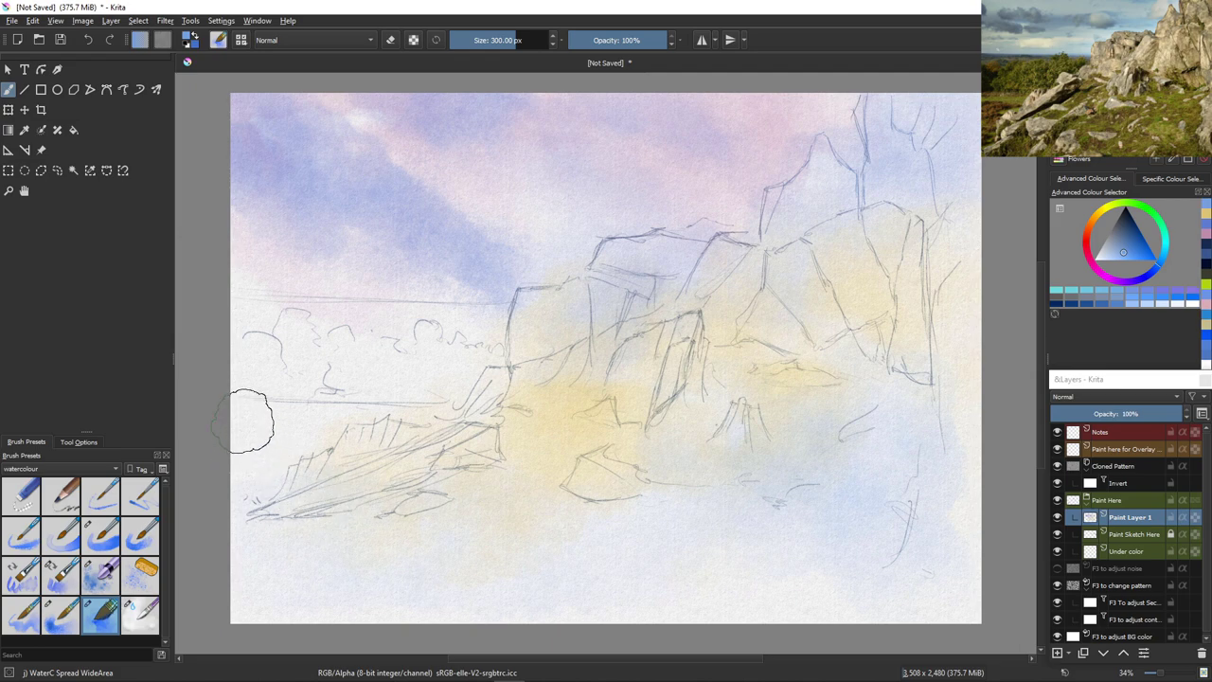
pyautogui.moveTo(243, 423)
pyautogui.mouseDown()
pyautogui.moveTo(254, 441)
pyautogui.moveTo(280, 425)
pyautogui.mouseUp()
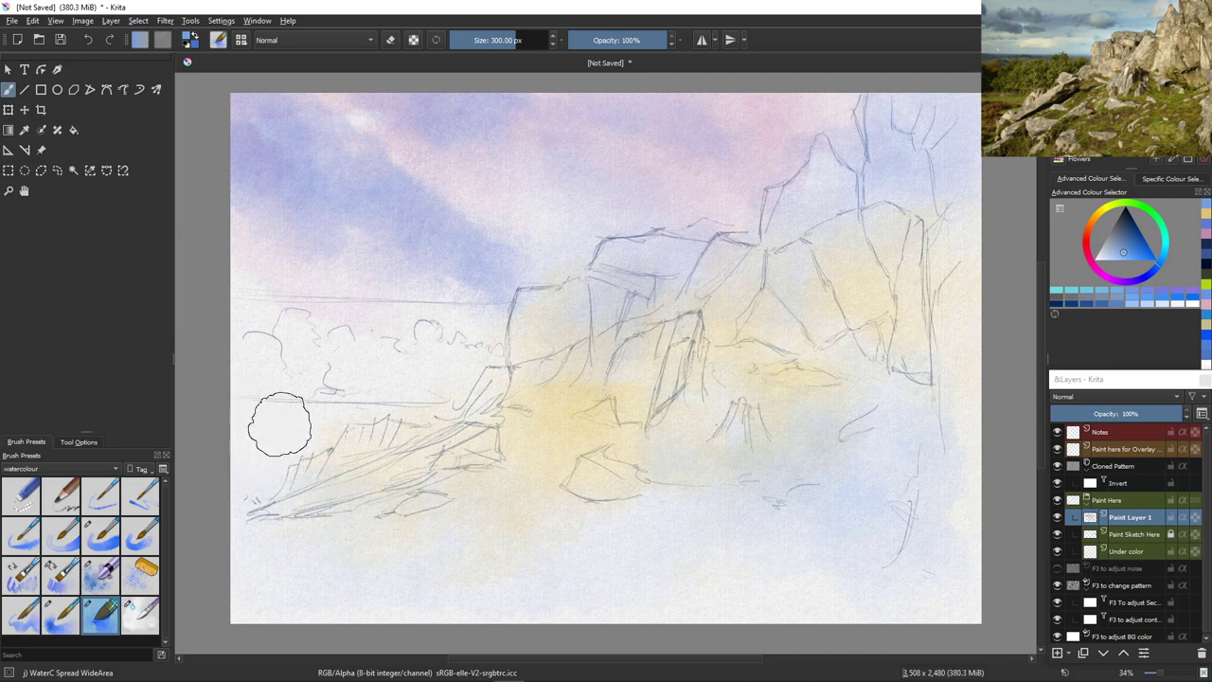
pyautogui.click(1103, 209)
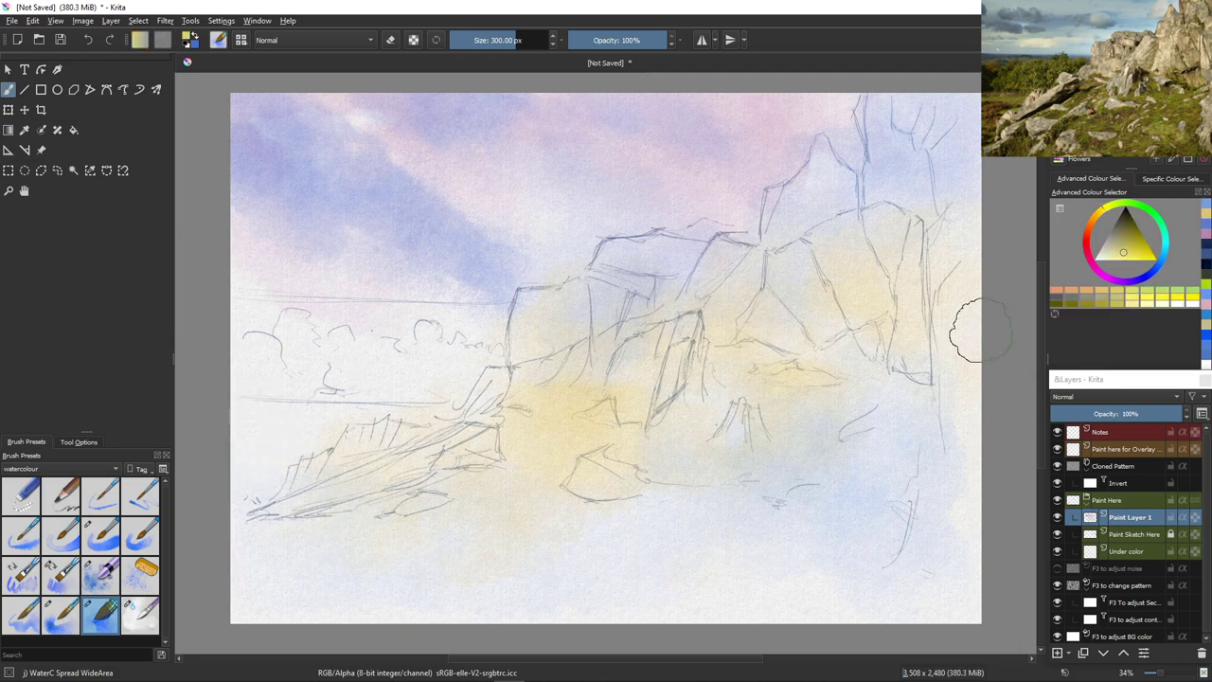
pyautogui.moveTo(247, 440)
pyautogui.mouseDown()
pyautogui.moveTo(249, 426)
pyautogui.moveTo(502, 426)
pyautogui.mouseUp()
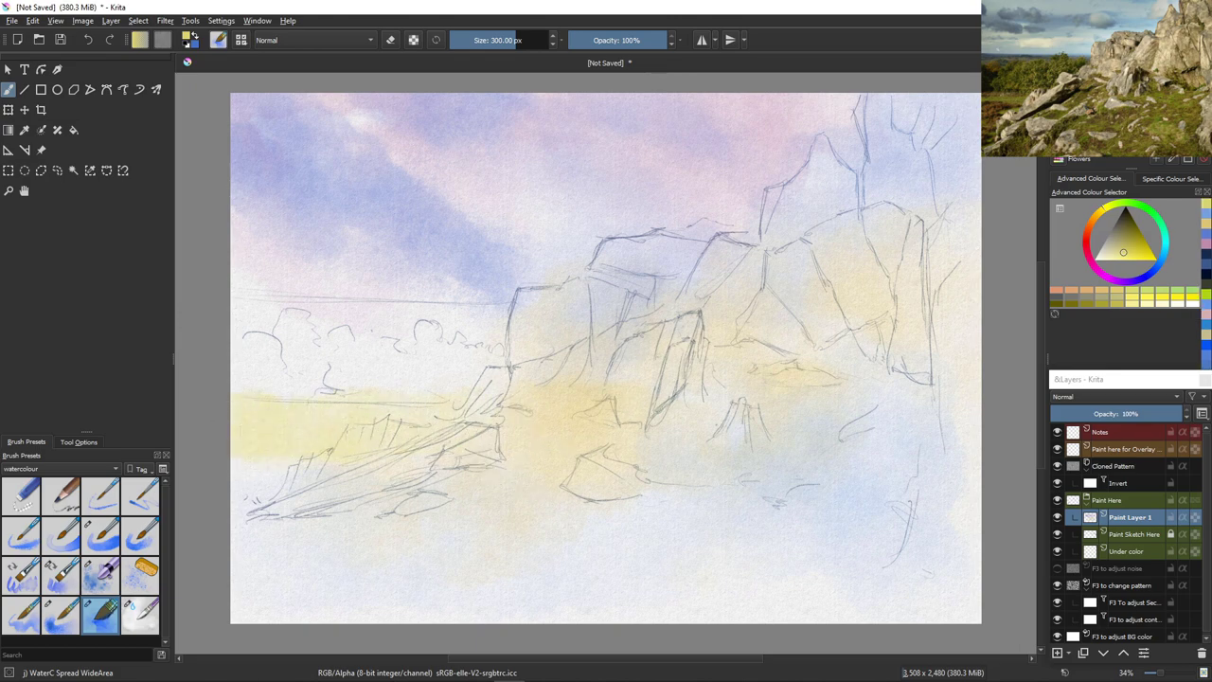
# Paint a thin blue band along the distant horizon with pink at its far end, and undo the last pink stroke
pyautogui.click(1156, 265)
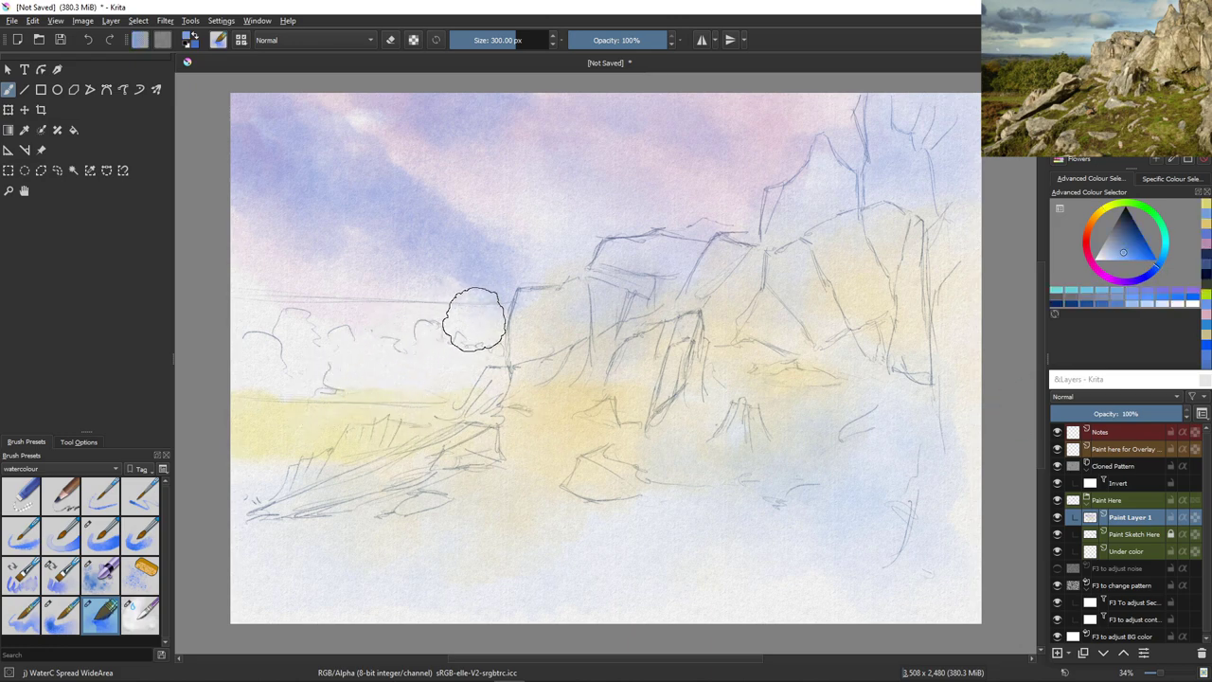
pyautogui.moveTo(479, 311)
pyautogui.mouseDown()
pyautogui.moveTo(435, 309)
pyautogui.moveTo(503, 309)
pyautogui.moveTo(383, 308)
pyautogui.mouseUp()
pyautogui.moveTo(417, 312)
pyautogui.mouseDown()
pyautogui.moveTo(259, 299)
pyautogui.moveTo(217, 311)
pyautogui.moveTo(227, 300)
pyautogui.moveTo(325, 304)
pyautogui.moveTo(238, 299)
pyautogui.moveTo(366, 308)
pyautogui.mouseUp()
pyautogui.click(1099, 273)
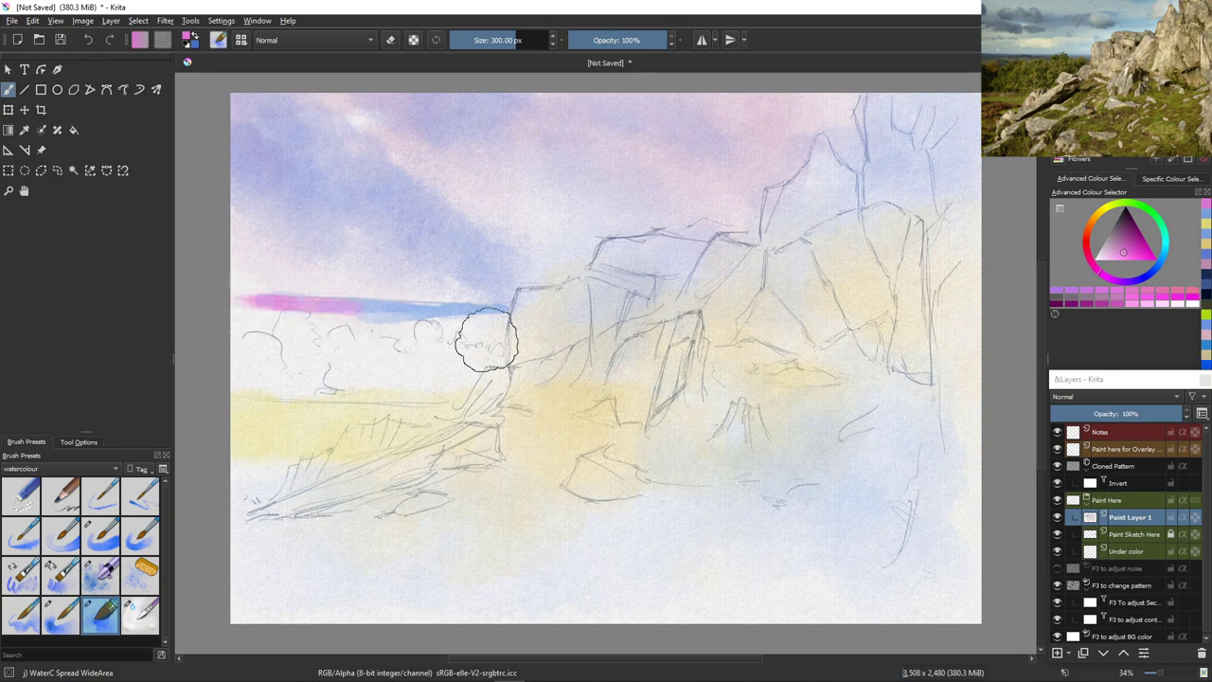
pyautogui.hotkey('ctrl', 'z')
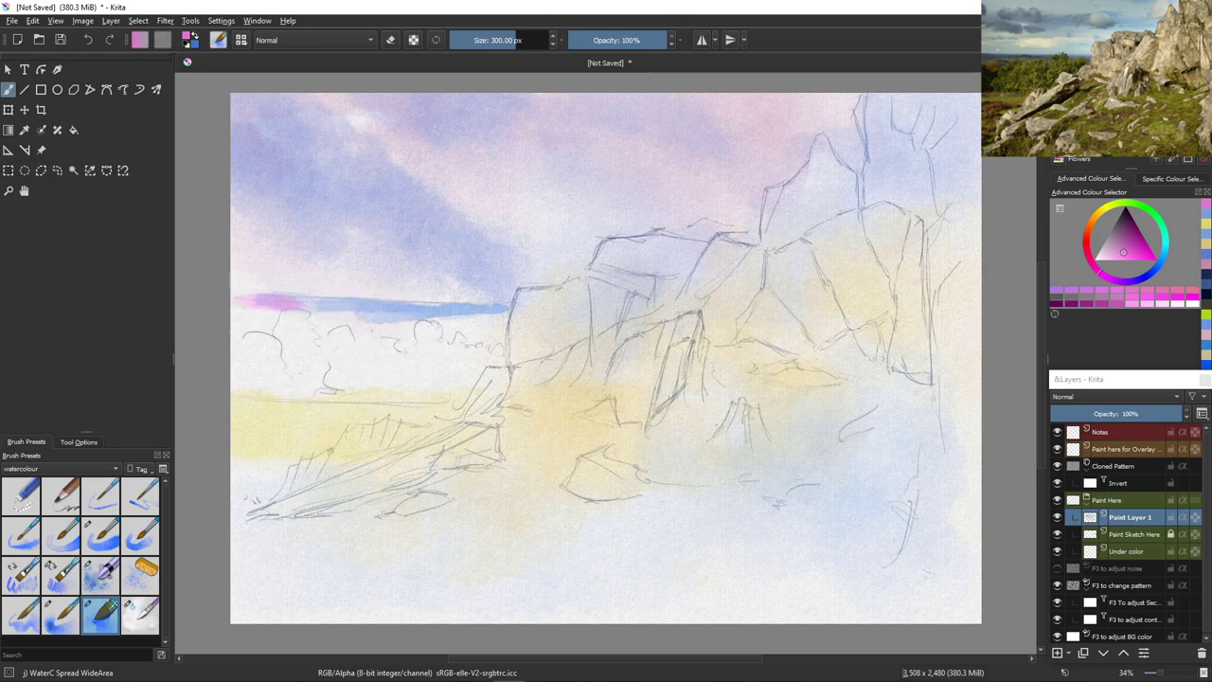
# Replace the bright pink horizon stroke with a muted mauve wash below the blue line, blended out using the WaterC Water-Pattern brush
pyautogui.hotkey('ctrl', 'z')
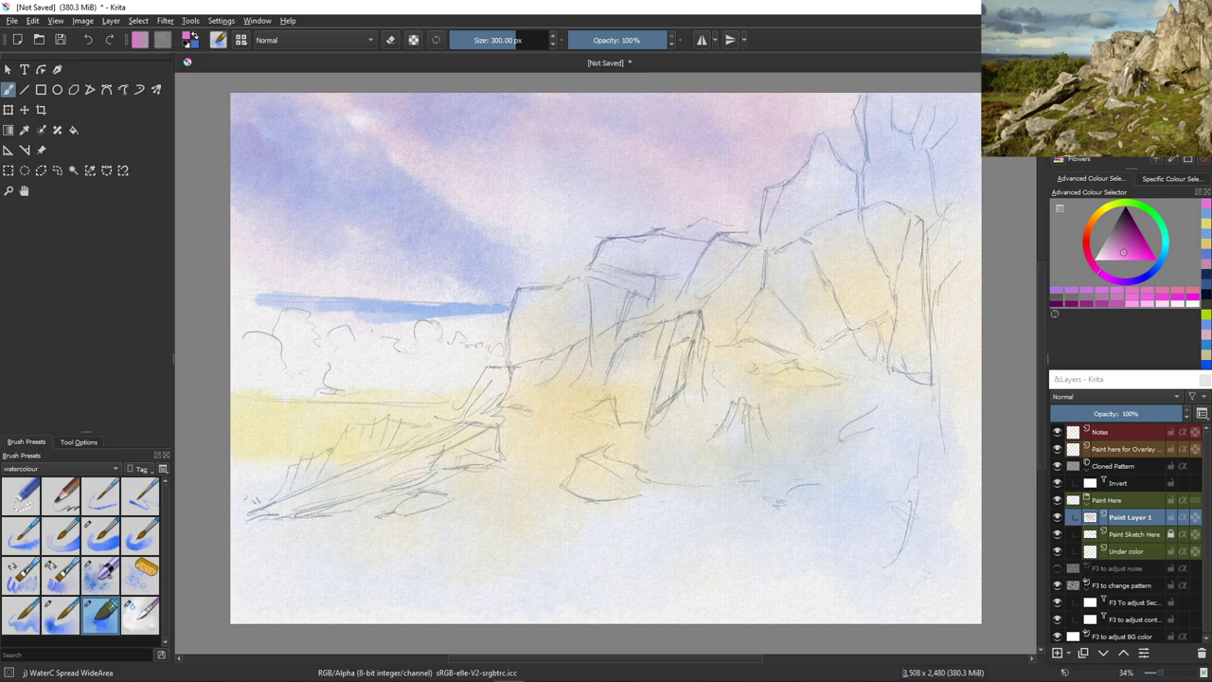
pyautogui.click(1106, 249)
pyautogui.moveTo(244, 300)
pyautogui.mouseDown()
pyautogui.moveTo(313, 306)
pyautogui.moveTo(240, 305)
pyautogui.mouseUp()
pyautogui.hotkey('ctrl', 'z')
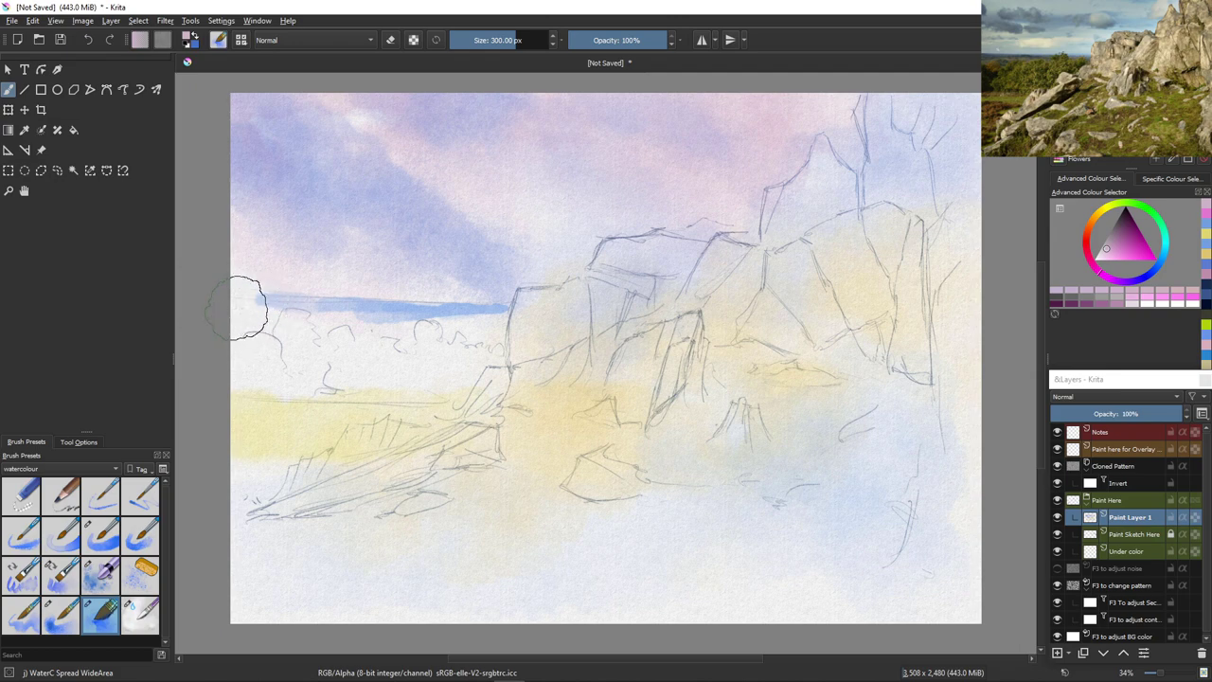
pyautogui.moveTo(235, 303); pyautogui.dragTo(481, 327)
pyautogui.click(141, 613)
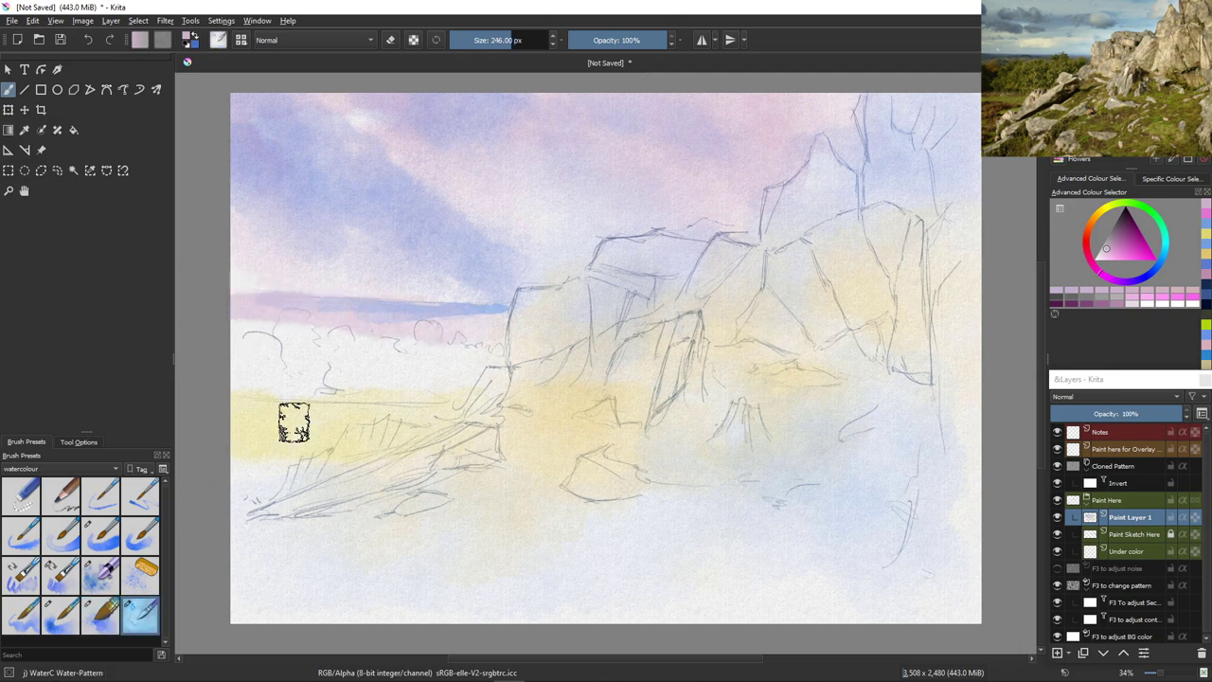
pyautogui.moveTo(400, 331); pyautogui.dragTo(515, 325)
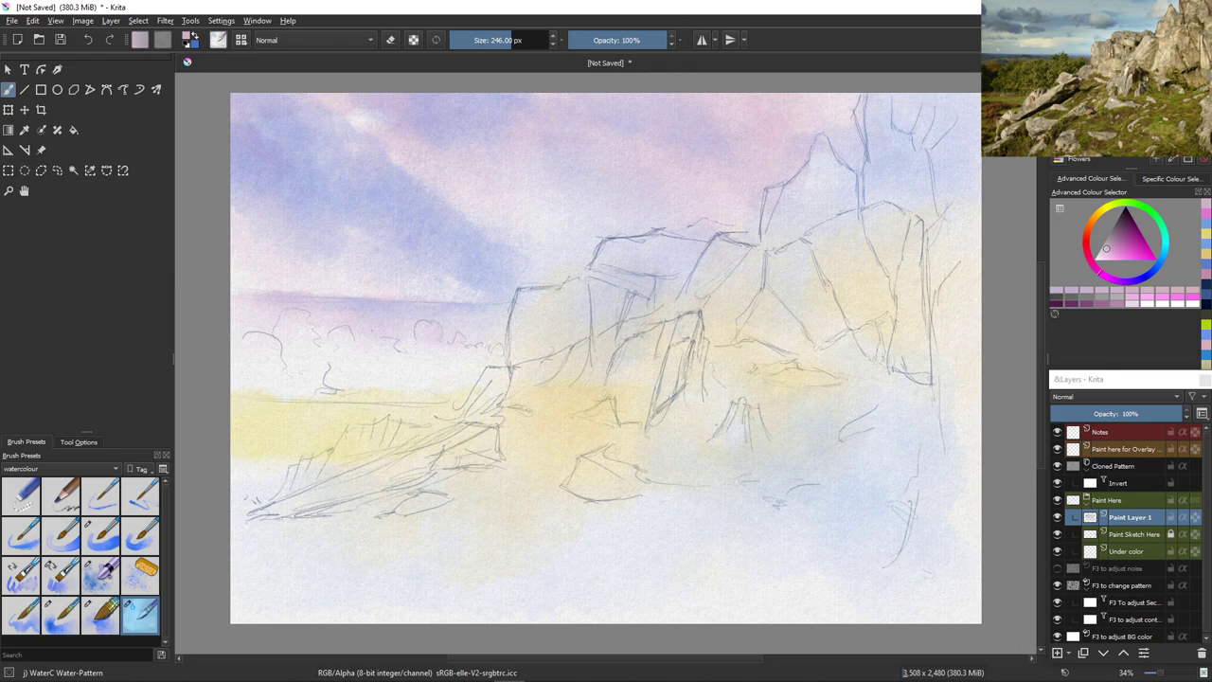
# Erase the wash from the treeline shapes and the slanting foreground slabs with the Eraser Small brush at 47 px
pyautogui.press('e')
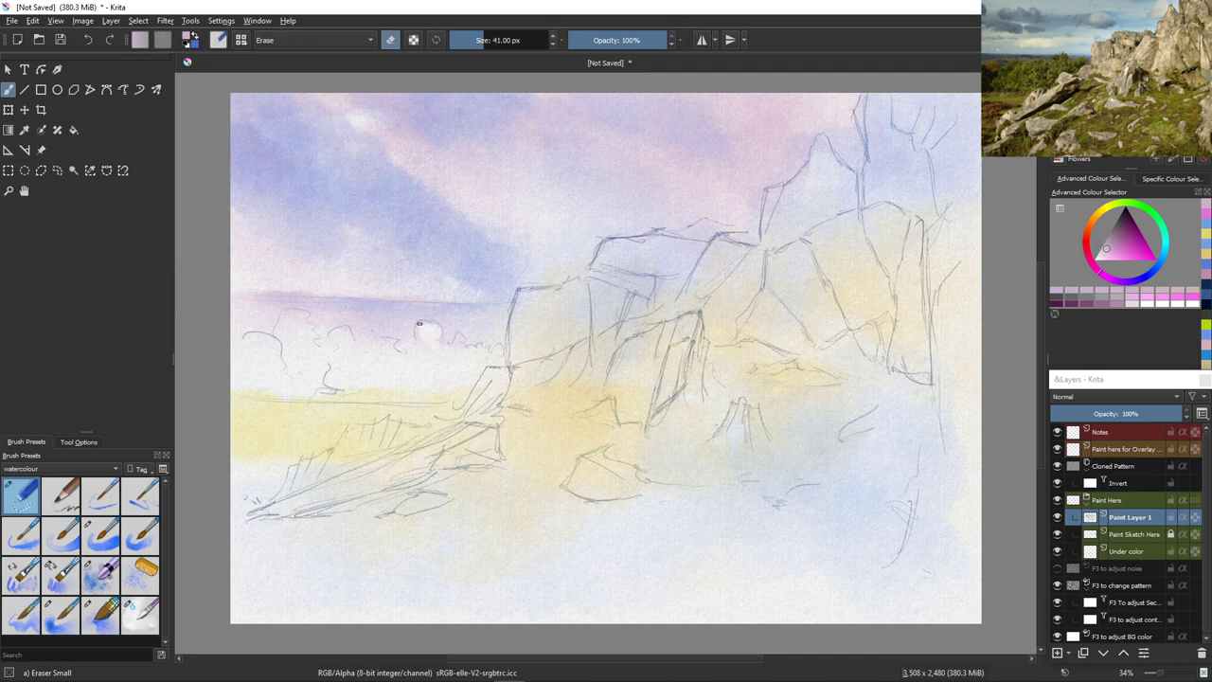
pyautogui.moveTo(418, 324); pyautogui.dragTo(418, 344)
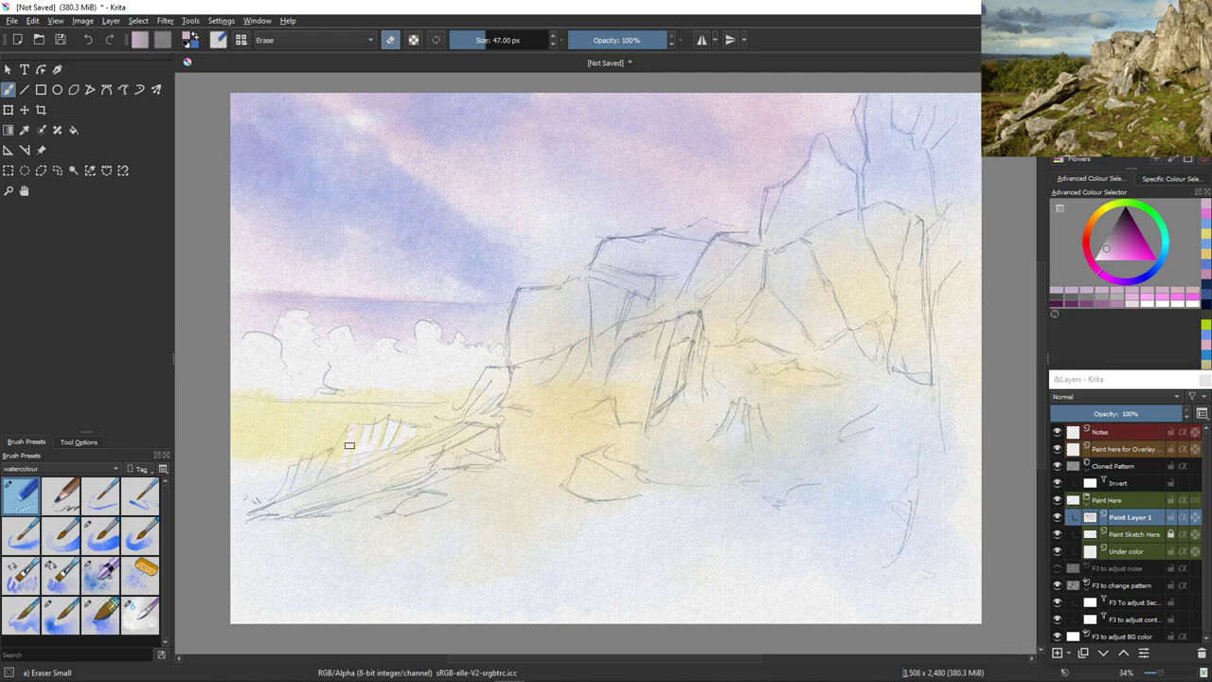
pyautogui.moveTo(316, 461); pyautogui.dragTo(316, 472)
pyautogui.moveTo(408, 450)
pyautogui.mouseDown()
pyautogui.moveTo(303, 490)
pyautogui.moveTo(341, 487)
pyautogui.mouseUp()
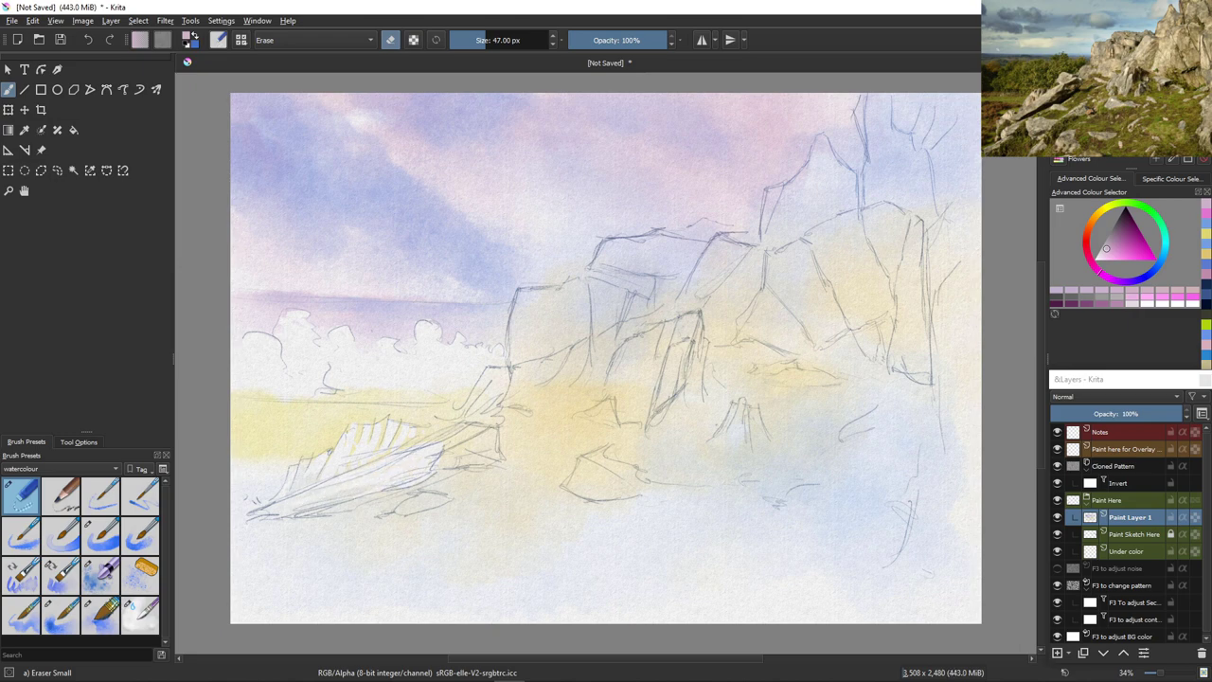
pyautogui.hotkey('ctrl', 'z')
# Erase vertical highlight streaks down the leftmost blocky rock and the face adjoining it
pyautogui.moveTo(520, 301); pyautogui.dragTo(515, 342)
pyautogui.moveTo(520, 299)
pyautogui.mouseDown()
pyautogui.moveTo(518, 333)
pyautogui.moveTo(533, 290)
pyautogui.moveTo(541, 324)
pyautogui.moveTo(548, 292)
pyautogui.moveTo(540, 347)
pyautogui.mouseUp()
pyautogui.moveTo(541, 302); pyautogui.dragTo(532, 352)
pyautogui.moveTo(540, 300)
pyautogui.mouseDown()
pyautogui.moveTo(555, 305)
pyautogui.moveTo(562, 289)
pyautogui.mouseUp()
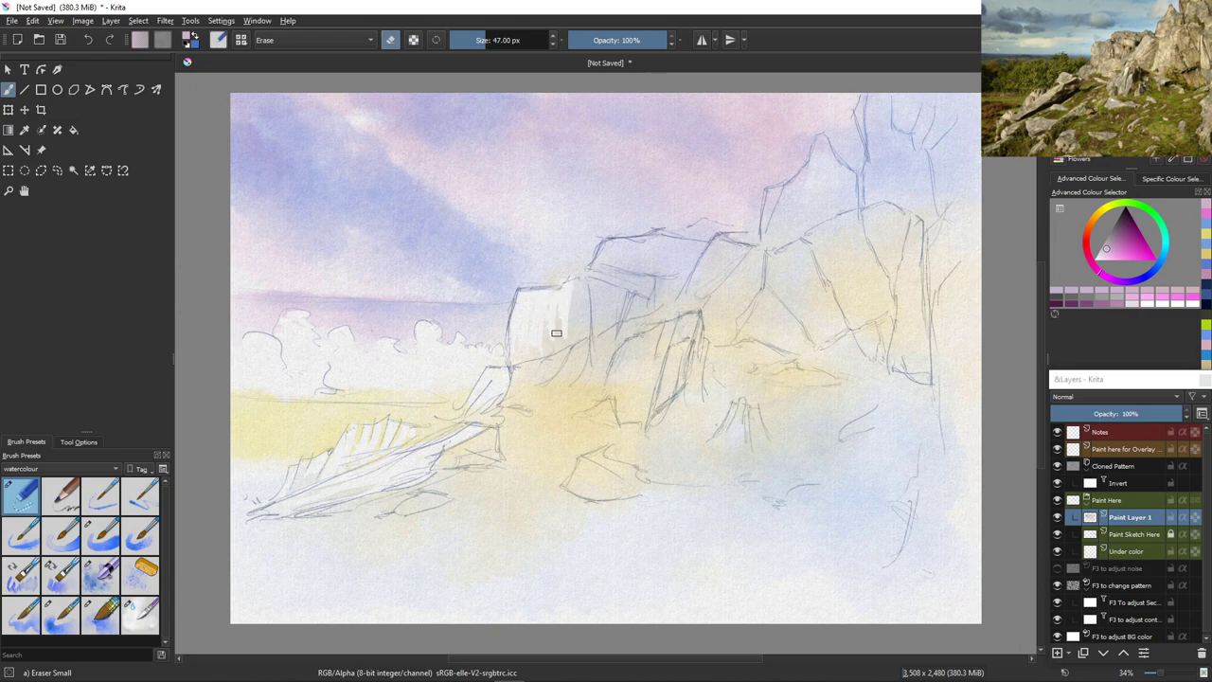
pyautogui.moveTo(576, 281); pyautogui.dragTo(583, 285)
pyautogui.moveTo(595, 288)
pyautogui.mouseDown()
pyautogui.moveTo(617, 305)
pyautogui.moveTo(621, 295)
pyautogui.moveTo(610, 350)
pyautogui.moveTo(600, 282)
pyautogui.moveTo(598, 324)
pyautogui.mouseUp()
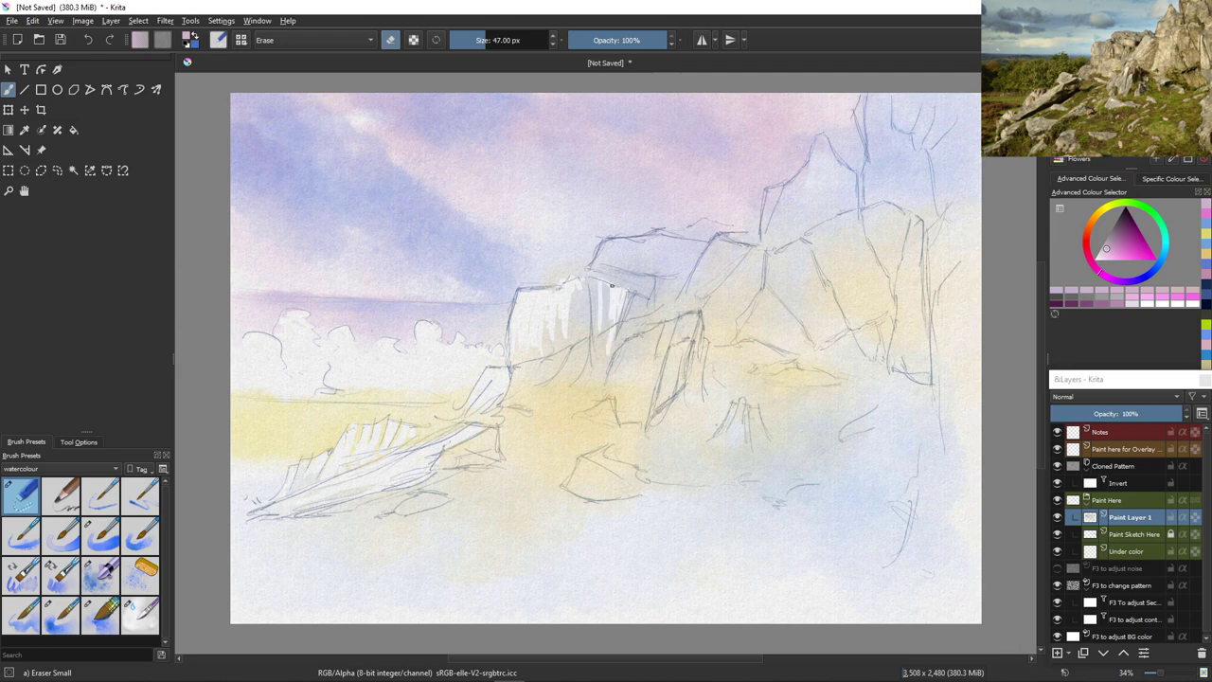
# Erase highlights along the small ledge, the lower base of the left rocks and the slanted central slabs
pyautogui.moveTo(590, 280); pyautogui.dragTo(591, 303)
pyautogui.moveTo(650, 277)
pyautogui.mouseDown()
pyautogui.moveTo(619, 271)
pyautogui.moveTo(646, 295)
pyautogui.mouseUp()
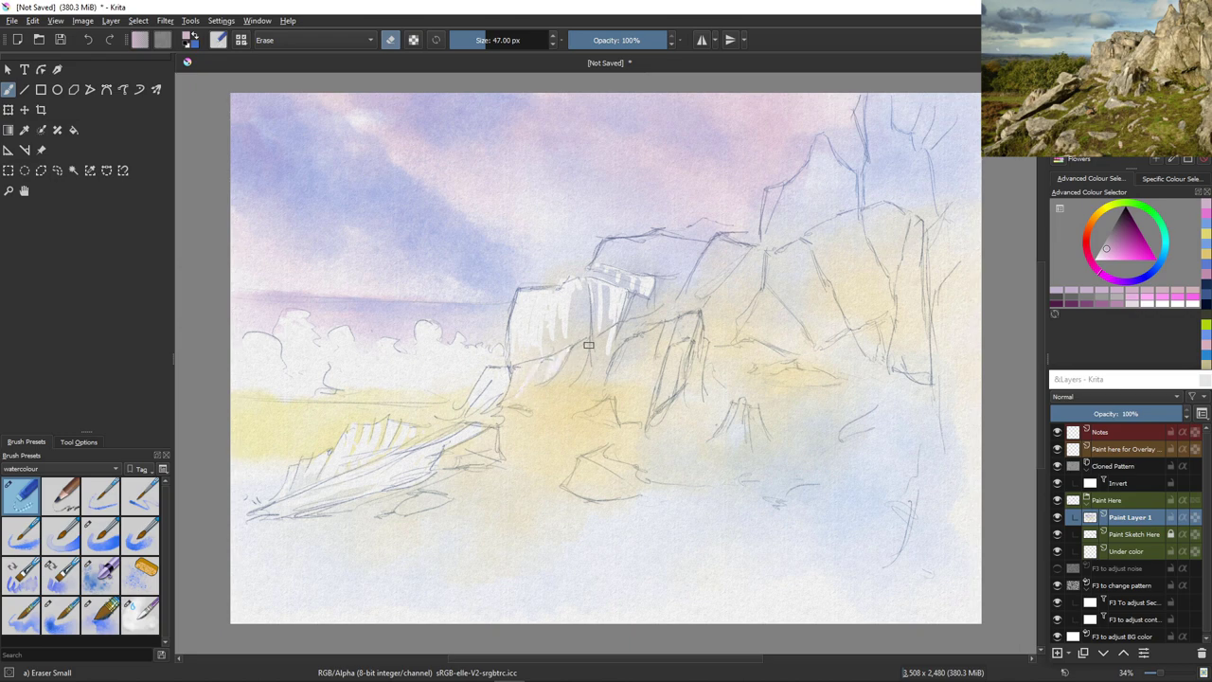
pyautogui.moveTo(587, 343); pyautogui.dragTo(568, 394)
pyautogui.moveTo(577, 349); pyautogui.dragTo(564, 378)
pyautogui.moveTo(718, 238)
pyautogui.mouseDown()
pyautogui.moveTo(693, 279)
pyautogui.moveTo(722, 239)
pyautogui.moveTo(721, 265)
pyautogui.moveTo(743, 250)
pyautogui.moveTo(699, 299)
pyautogui.mouseUp()
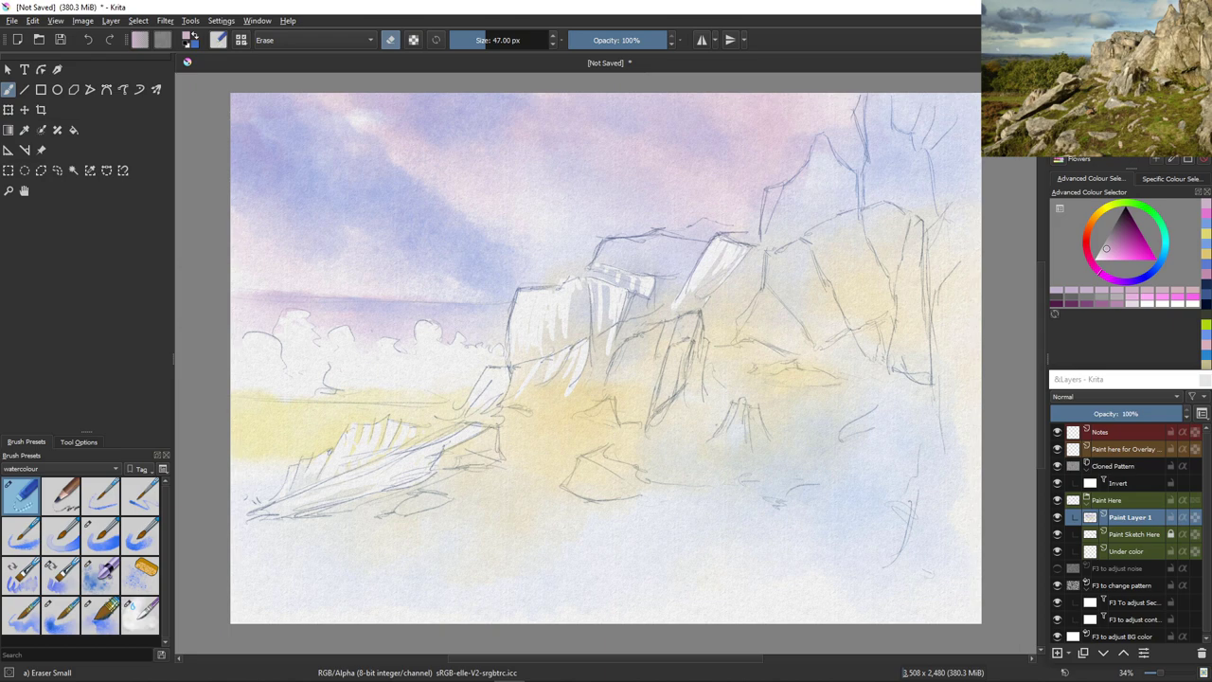
pyautogui.moveTo(711, 281); pyautogui.dragTo(689, 303)
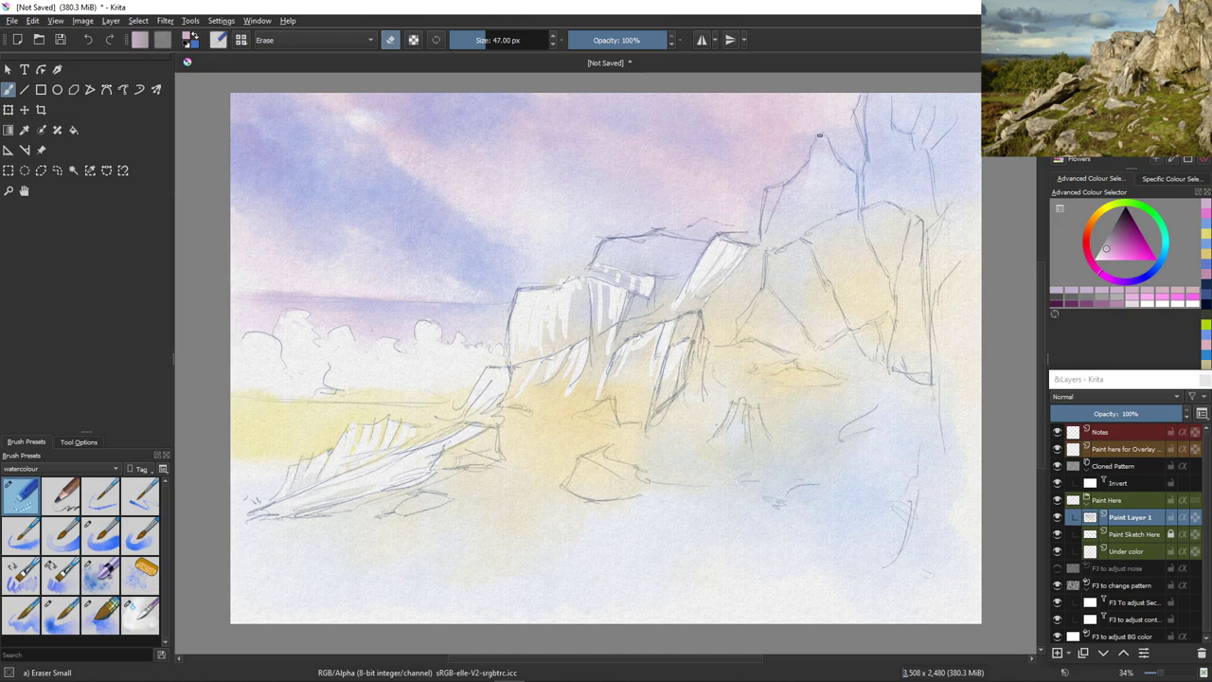
# Erase streaked highlights down the pointed peak and along the upper edge of the large boulder below it
pyautogui.moveTo(819, 135)
pyautogui.mouseDown()
pyautogui.moveTo(810, 172)
pyautogui.moveTo(824, 139)
pyautogui.moveTo(846, 172)
pyautogui.moveTo(754, 176)
pyautogui.moveTo(775, 184)
pyautogui.moveTo(809, 161)
pyautogui.moveTo(782, 232)
pyautogui.moveTo(813, 168)
pyautogui.moveTo(815, 225)
pyautogui.moveTo(783, 198)
pyautogui.moveTo(804, 169)
pyautogui.moveTo(785, 185)
pyautogui.moveTo(770, 244)
pyautogui.mouseUp()
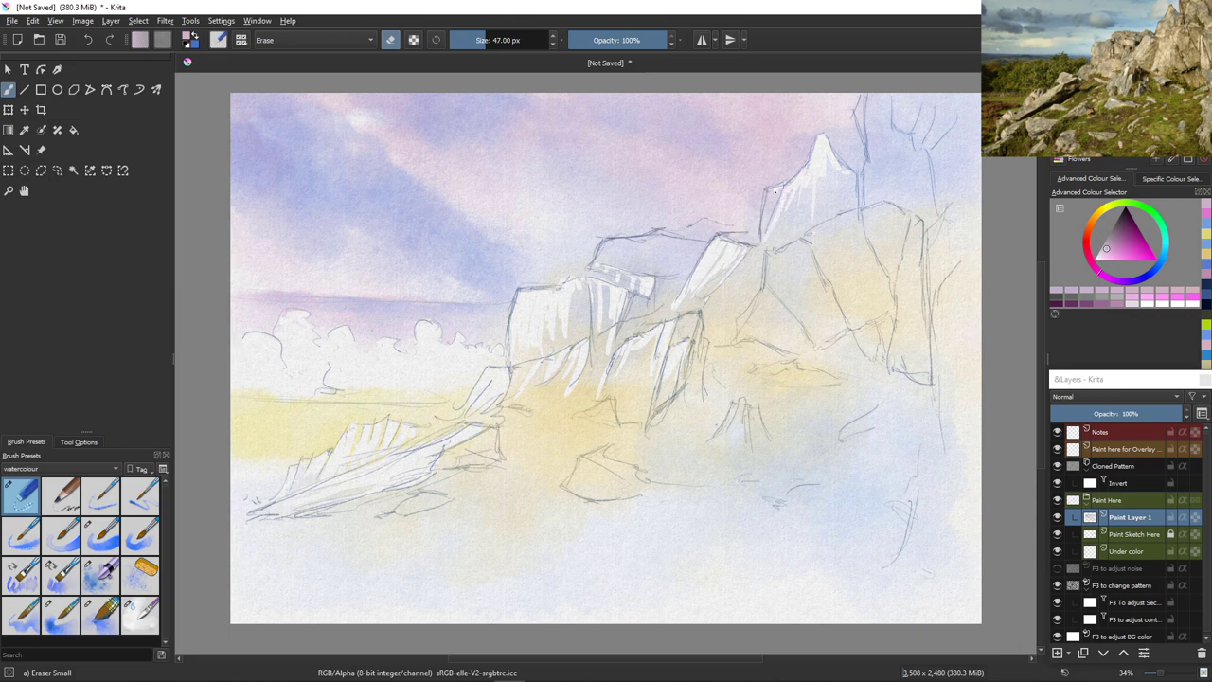
pyautogui.moveTo(774, 191); pyautogui.dragTo(761, 249)
pyautogui.moveTo(856, 214)
pyautogui.mouseDown()
pyautogui.moveTo(807, 240)
pyautogui.moveTo(863, 216)
pyautogui.mouseUp()
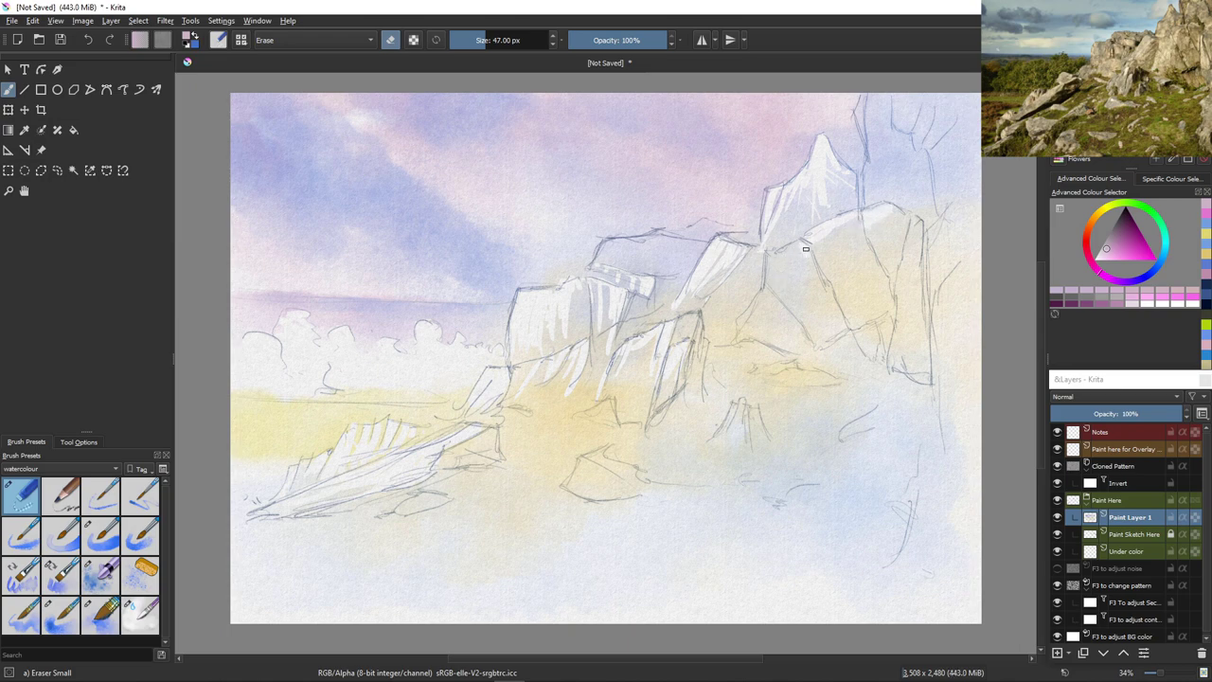
# Erase highlights over the central faces of the large boulder below the peak, following the sketched planes
pyautogui.moveTo(803, 247); pyautogui.dragTo(765, 277)
pyautogui.moveTo(816, 251); pyautogui.dragTo(833, 290)
pyautogui.moveTo(809, 263)
pyautogui.mouseDown()
pyautogui.moveTo(828, 296)
pyautogui.moveTo(803, 282)
pyautogui.mouseUp()
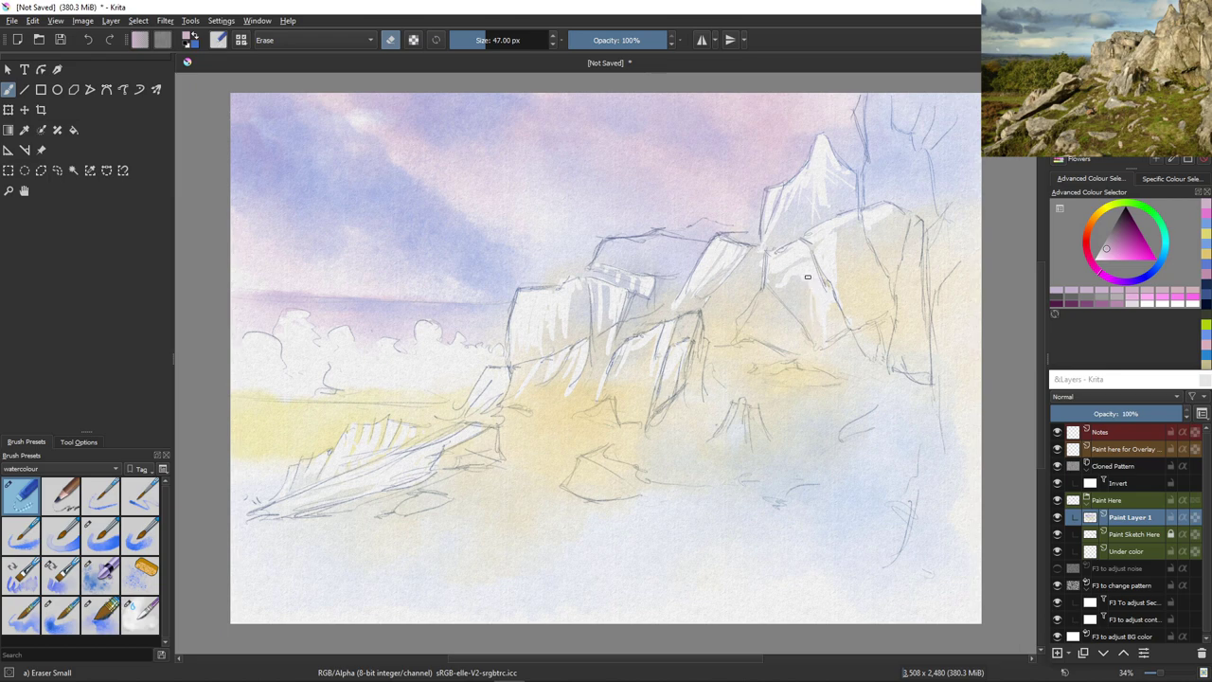
pyautogui.moveTo(807, 278); pyautogui.dragTo(809, 332)
pyautogui.moveTo(792, 277); pyautogui.dragTo(796, 309)
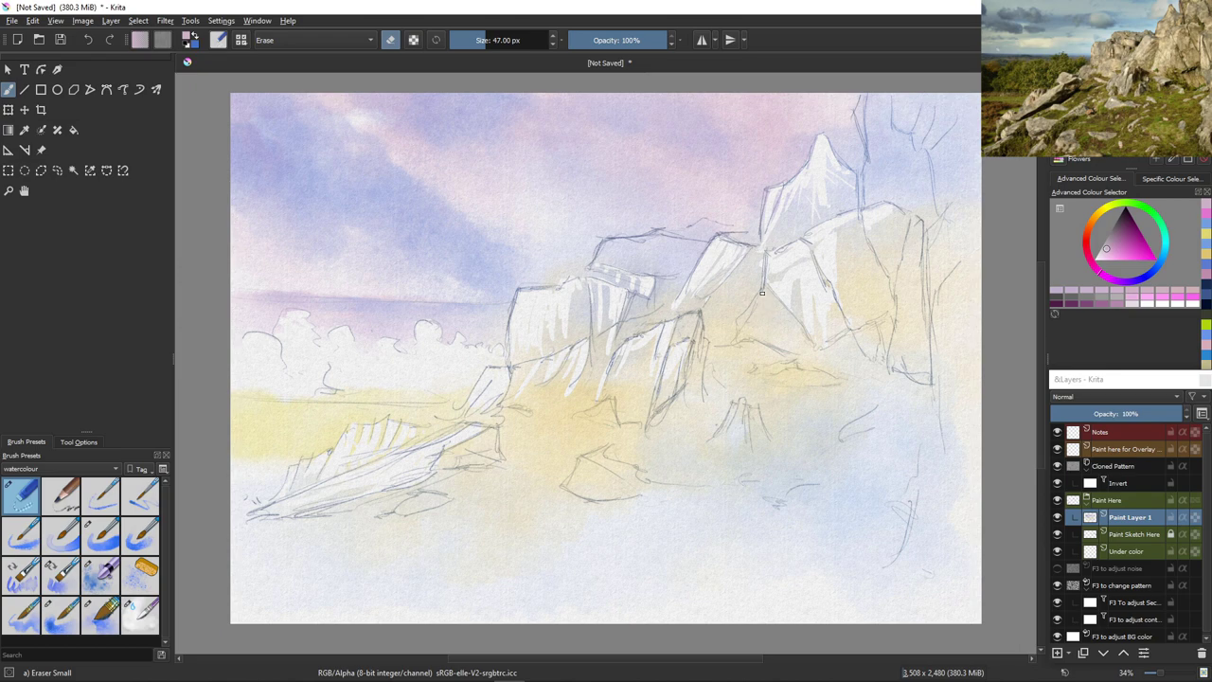
# Erase highlights on the large boulder's lower triangular face, and on the slanted slab and ledge beside it
pyautogui.moveTo(762, 295)
pyautogui.mouseDown()
pyautogui.moveTo(743, 326)
pyautogui.moveTo(780, 310)
pyautogui.moveTo(781, 339)
pyautogui.mouseUp()
pyautogui.moveTo(776, 312)
pyautogui.mouseDown()
pyautogui.moveTo(775, 334)
pyautogui.moveTo(737, 338)
pyautogui.mouseUp()
pyautogui.moveTo(738, 259); pyautogui.dragTo(708, 291)
pyautogui.moveTo(646, 258)
pyautogui.mouseDown()
pyautogui.moveTo(685, 284)
pyautogui.moveTo(669, 261)
pyautogui.moveTo(653, 271)
pyautogui.moveTo(677, 262)
pyautogui.moveTo(627, 271)
pyautogui.mouseUp()
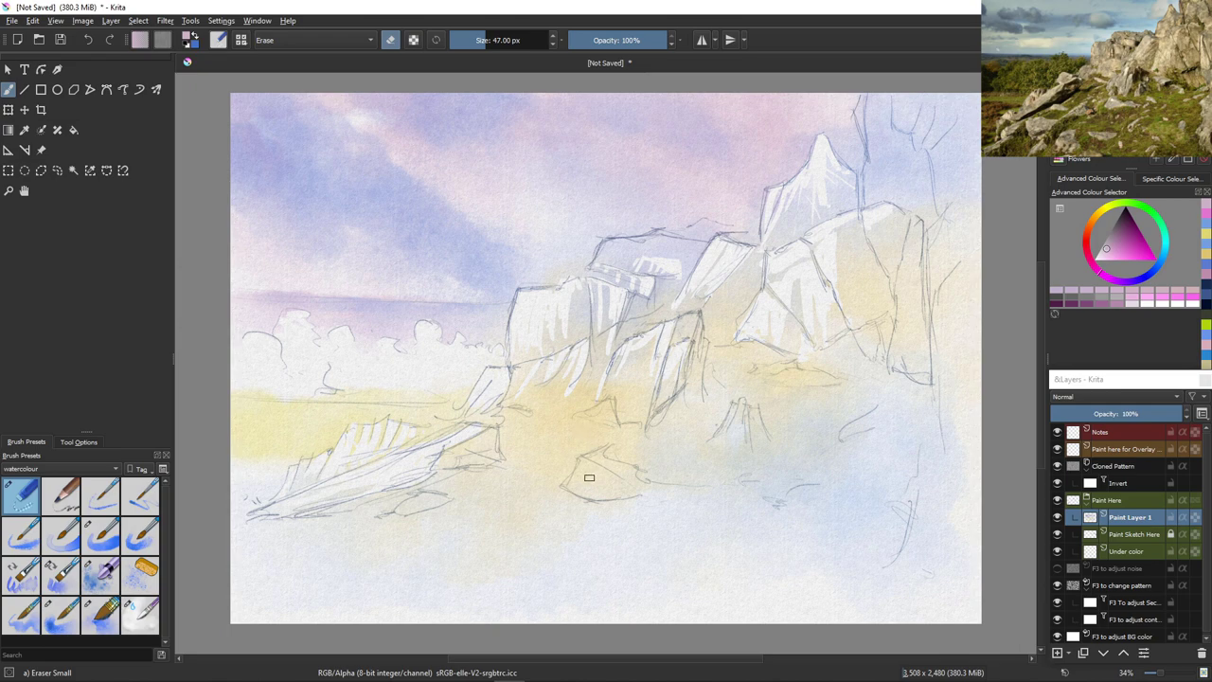
# Erase highlights on the scattered foreground stones and the flat rocks at the large boulder's base
pyautogui.moveTo(584, 463)
pyautogui.mouseDown()
pyautogui.moveTo(574, 488)
pyautogui.moveTo(589, 464)
pyautogui.moveTo(606, 475)
pyautogui.moveTo(585, 482)
pyautogui.moveTo(615, 491)
pyautogui.moveTo(563, 486)
pyautogui.mouseUp()
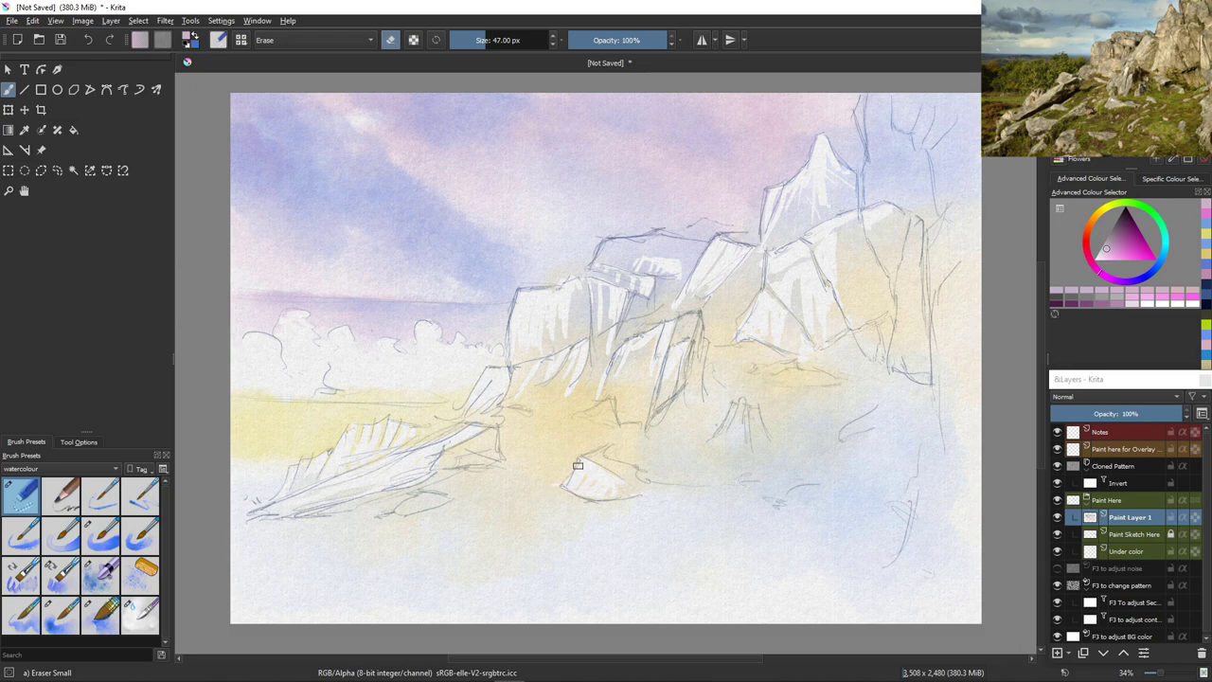
pyautogui.moveTo(741, 414)
pyautogui.mouseDown()
pyautogui.moveTo(725, 425)
pyautogui.moveTo(733, 406)
pyautogui.moveTo(736, 438)
pyautogui.mouseUp()
pyautogui.moveTo(875, 424)
pyautogui.mouseDown()
pyautogui.moveTo(865, 413)
pyautogui.moveTo(837, 445)
pyautogui.mouseUp()
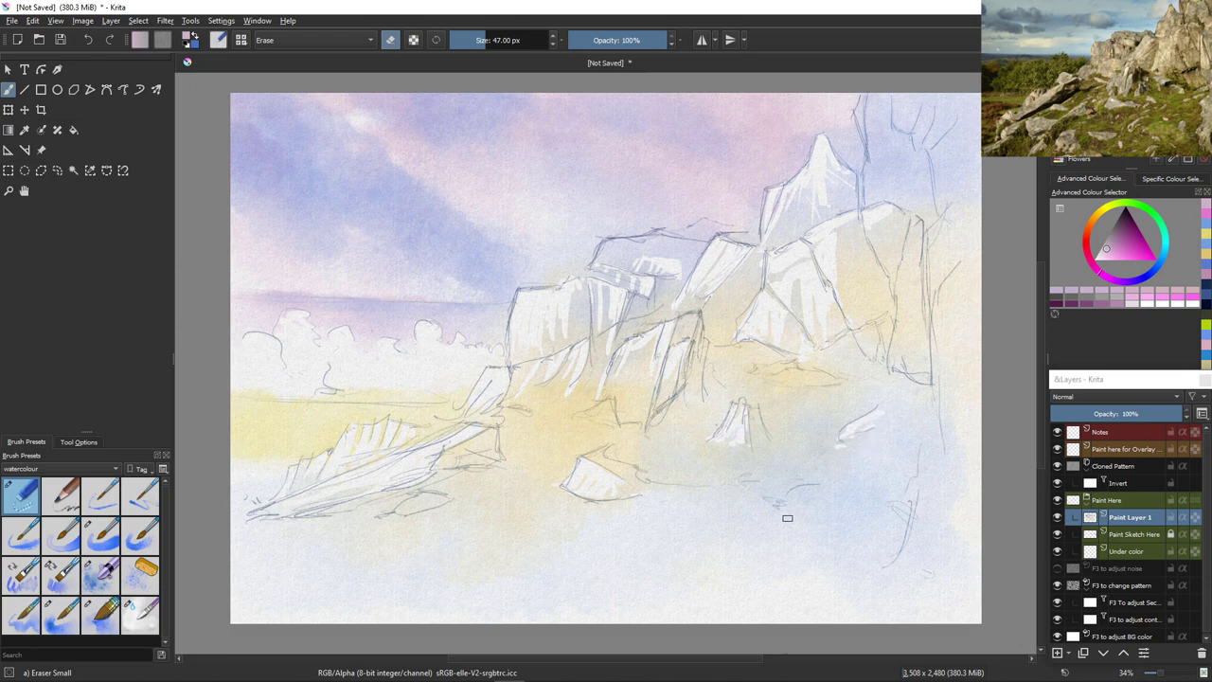
pyautogui.moveTo(815, 488)
pyautogui.mouseDown()
pyautogui.moveTo(778, 510)
pyautogui.moveTo(779, 497)
pyautogui.moveTo(770, 508)
pyautogui.moveTo(789, 511)
pyautogui.moveTo(760, 514)
pyautogui.mouseUp()
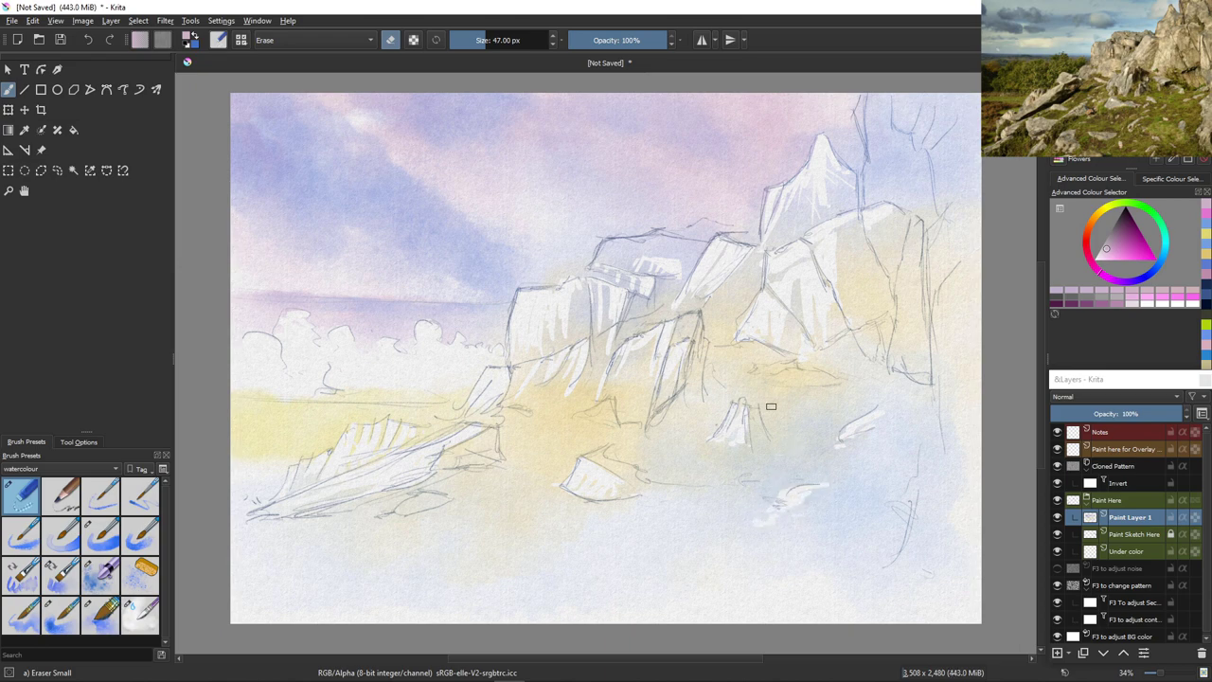
pyautogui.moveTo(807, 371)
pyautogui.mouseDown()
pyautogui.moveTo(763, 385)
pyautogui.moveTo(746, 366)
pyautogui.moveTo(784, 354)
pyautogui.moveTo(752, 346)
pyautogui.moveTo(777, 358)
pyautogui.moveTo(743, 361)
pyautogui.mouseUp()
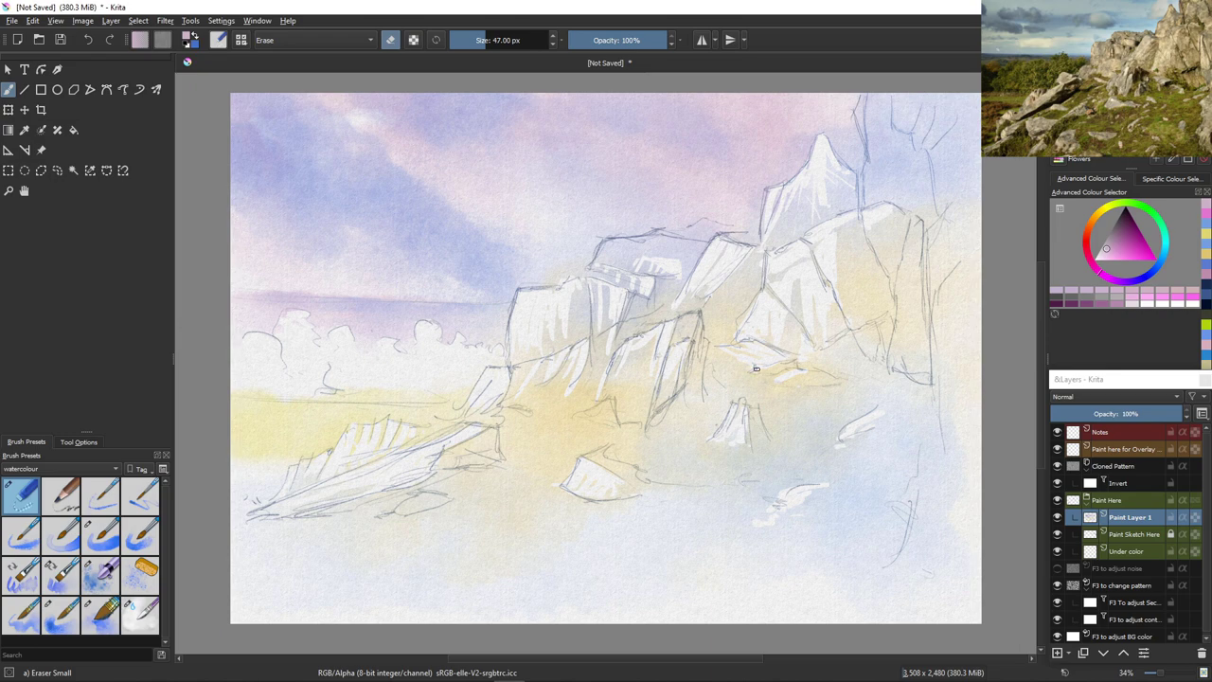
pyautogui.click(751, 380)
# Save the painting as watercolourRocks.kra
pyautogui.click(12, 20)
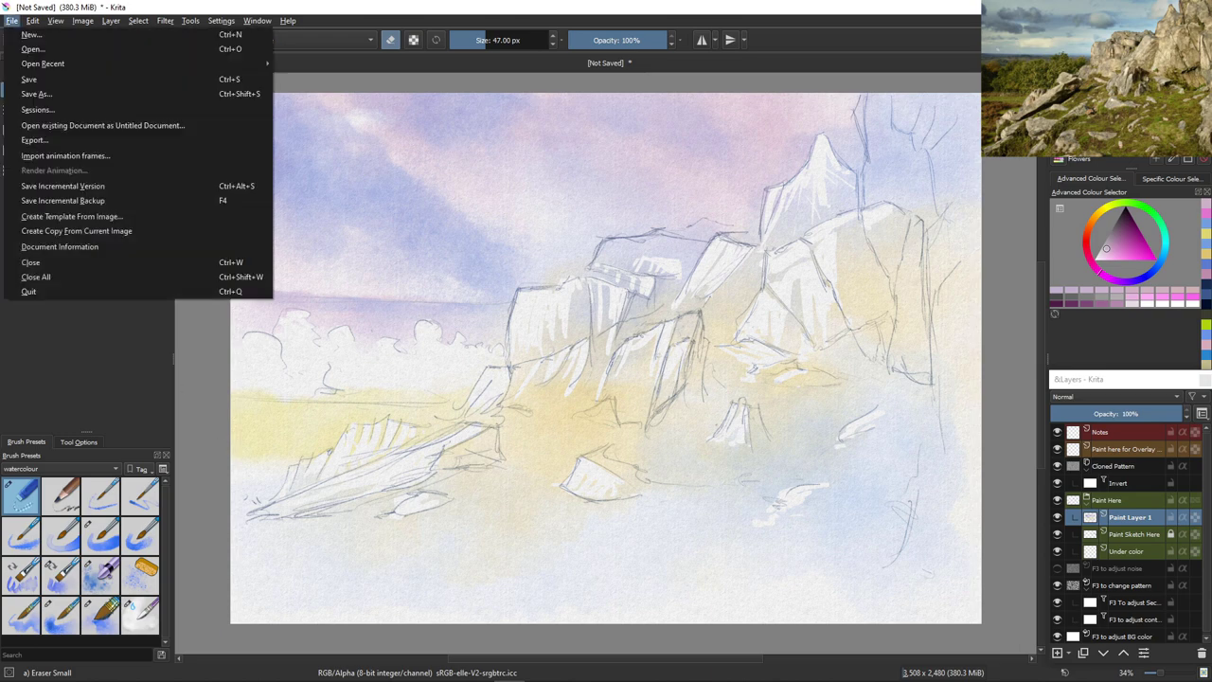
pyautogui.click(36, 94)
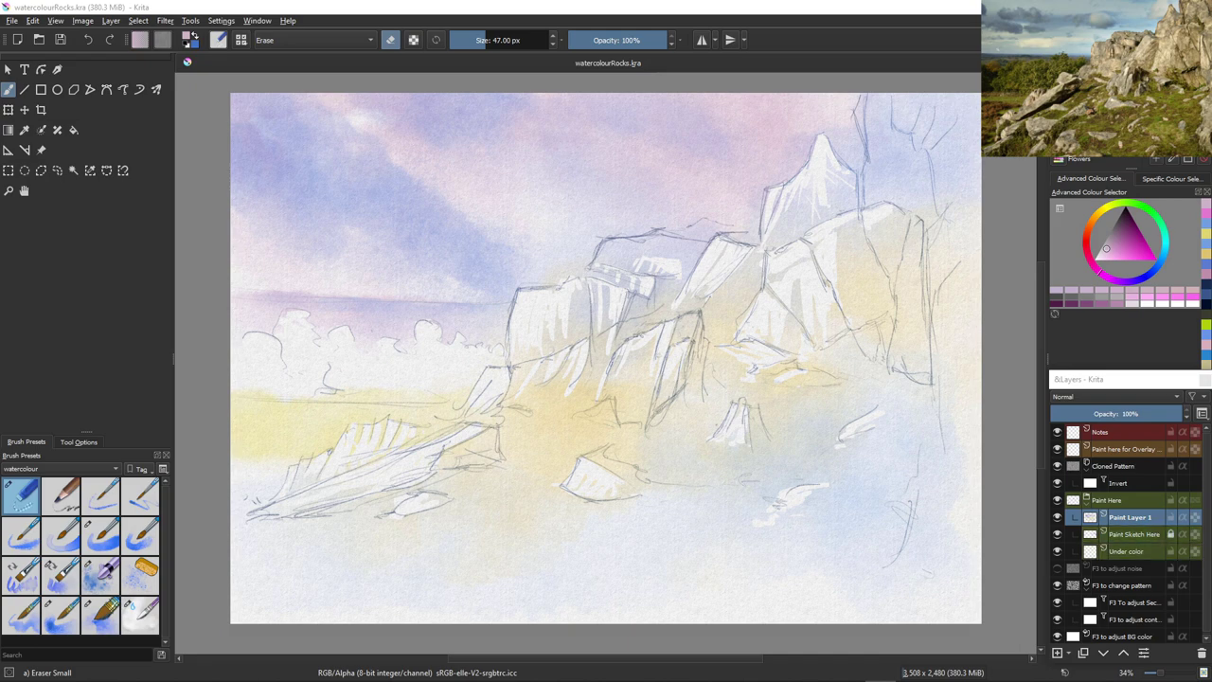
# Lock Paint Layer 1 and add a new paint layer above it
pyautogui.click(1171, 517)
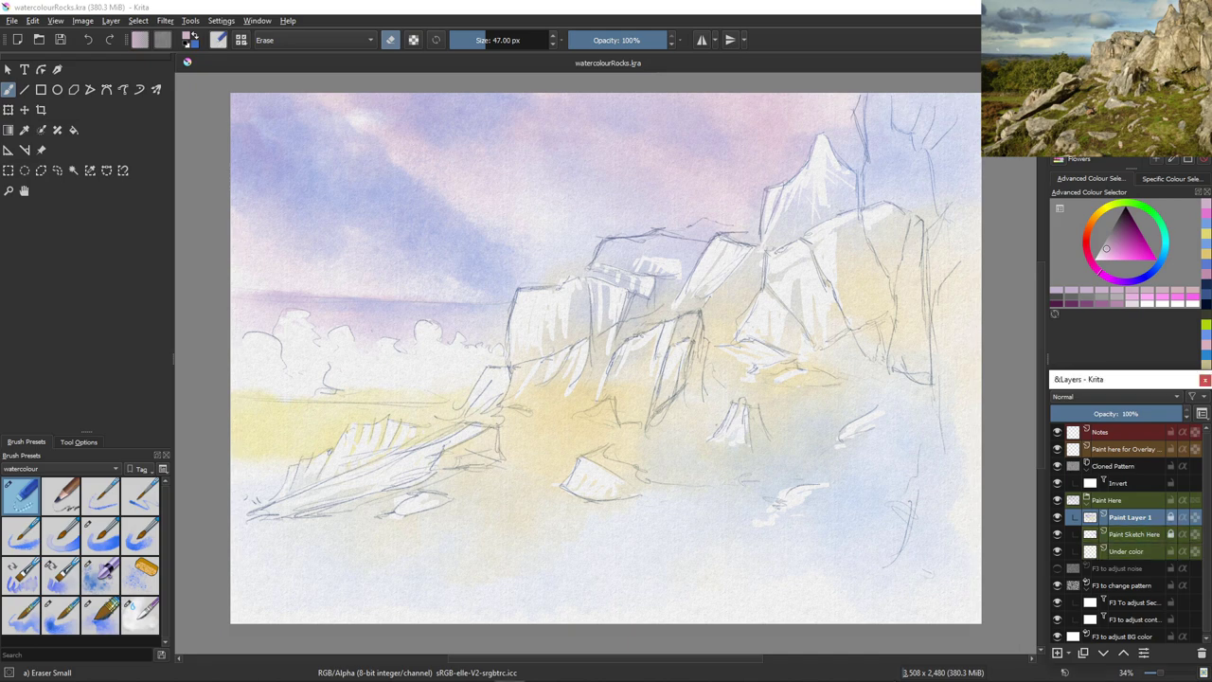
pyautogui.click(1057, 652)
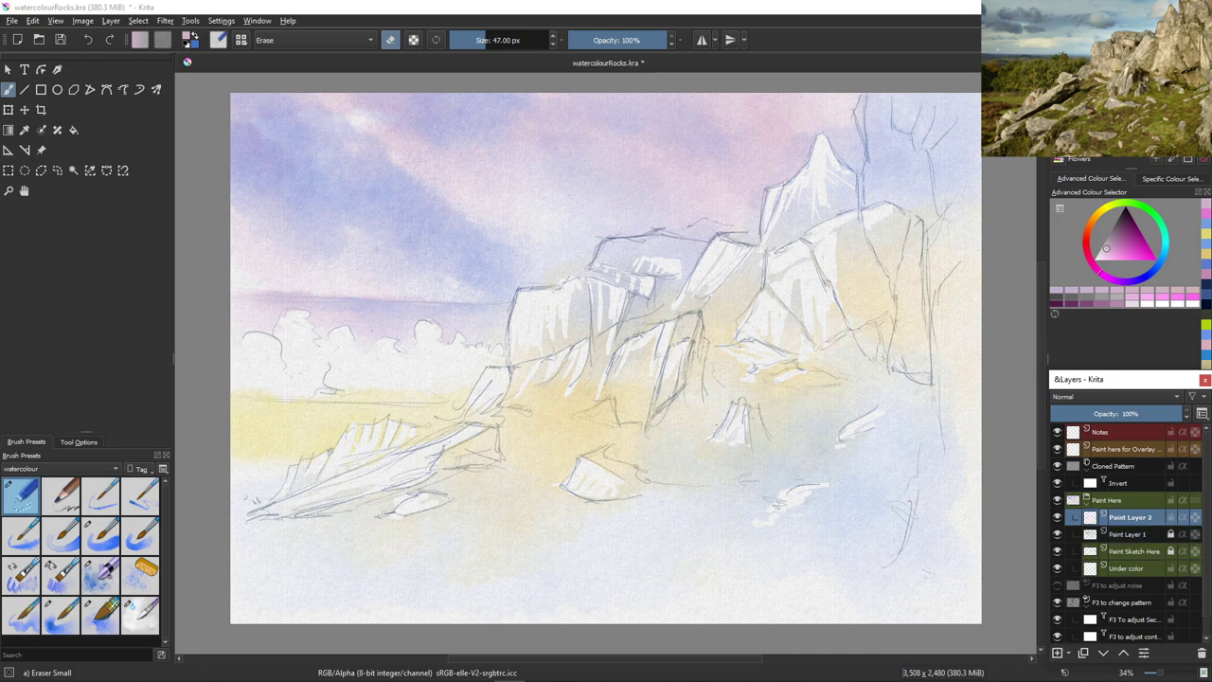
# Choose the WaterC Basic Round-Fringe 02 brush and set the paint colour to a muted mid blue
pyautogui.click(61, 536)
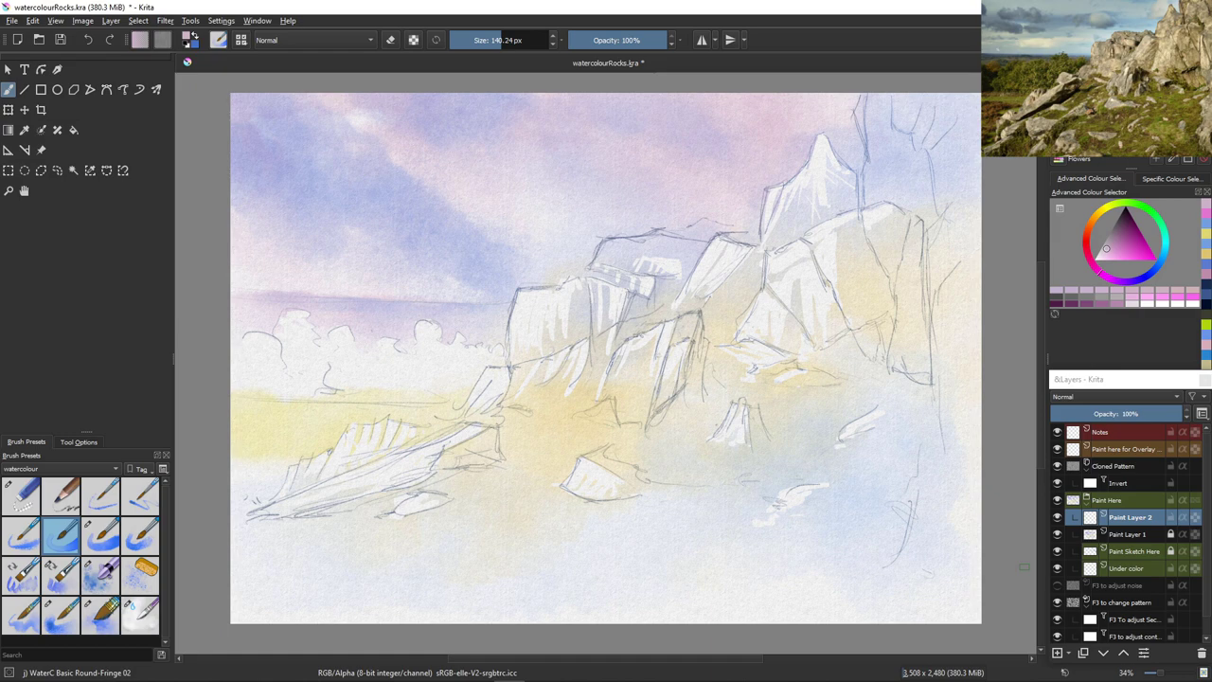
pyautogui.click(1165, 244)
pyautogui.click(1126, 251)
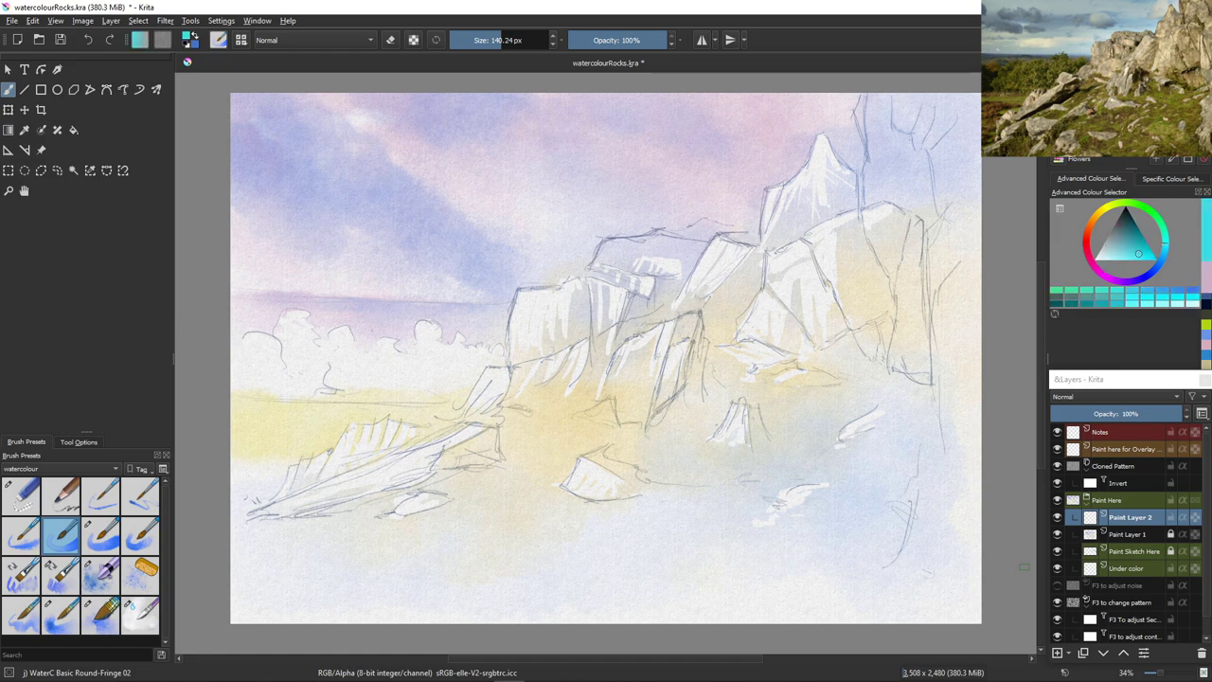
pyautogui.moveTo(1127, 251); pyautogui.dragTo(1122, 242)
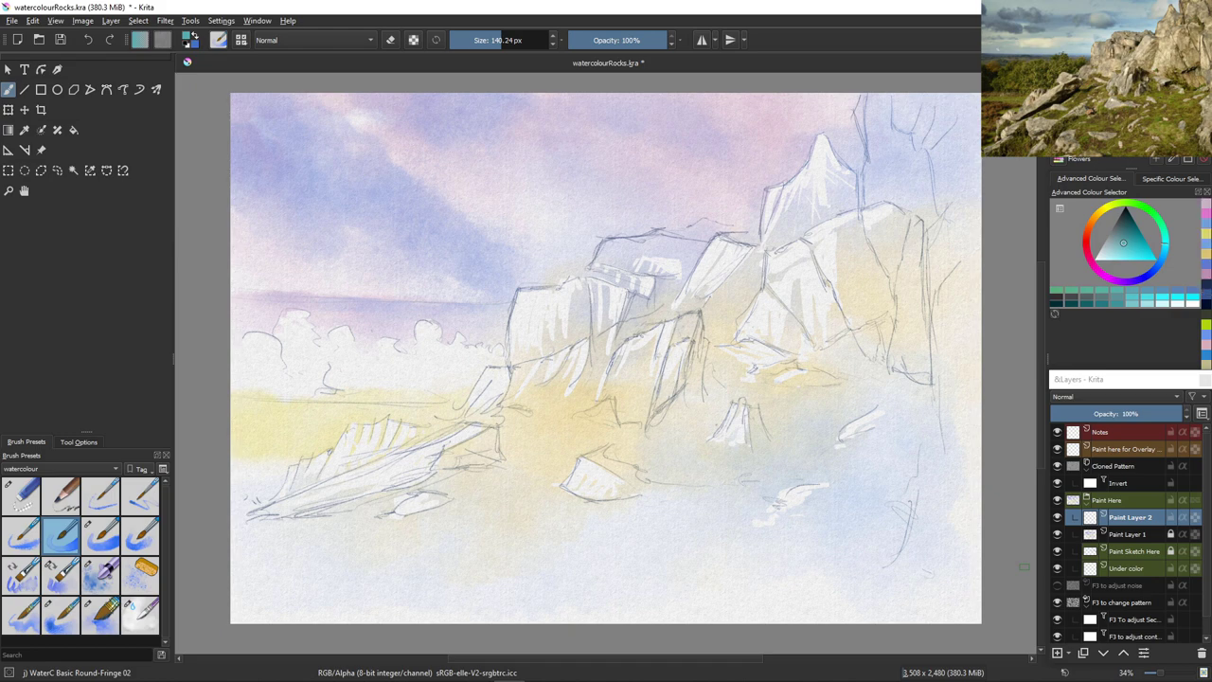
pyautogui.click(1162, 254)
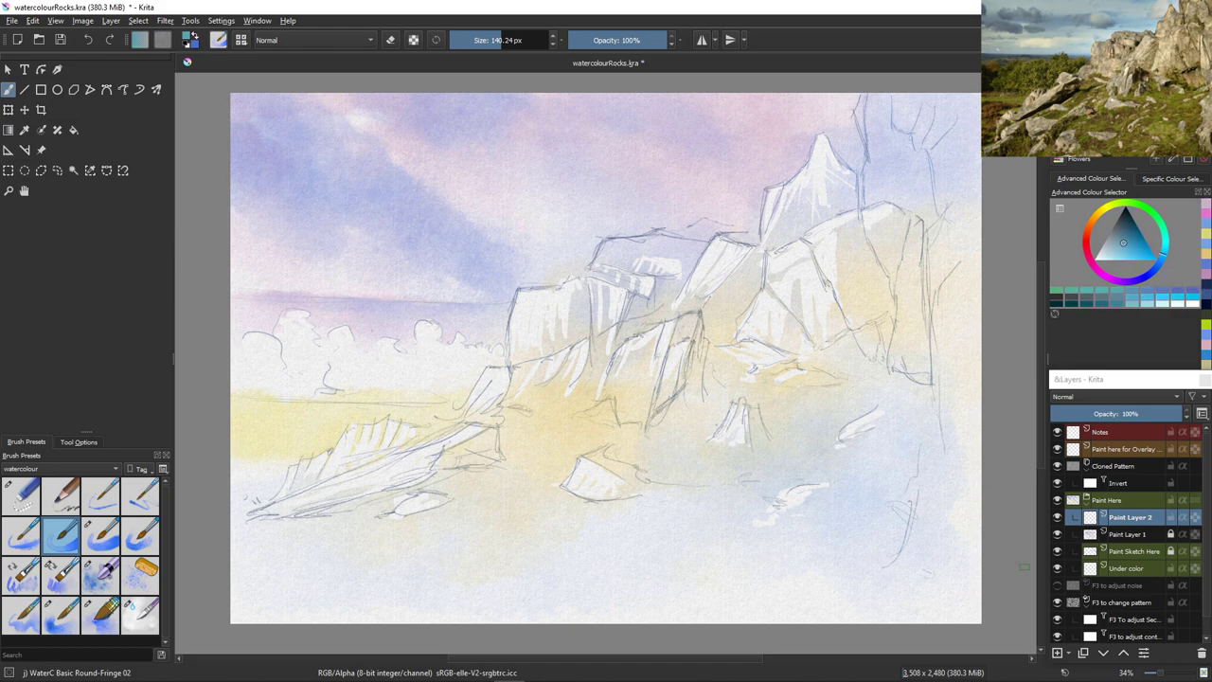
pyautogui.moveTo(439, 357)
pyautogui.mouseDown()
pyautogui.moveTo(457, 347)
pyautogui.moveTo(498, 356)
pyautogui.moveTo(425, 329)
pyautogui.moveTo(423, 362)
pyautogui.moveTo(443, 362)
pyautogui.moveTo(370, 377)
pyautogui.mouseUp()
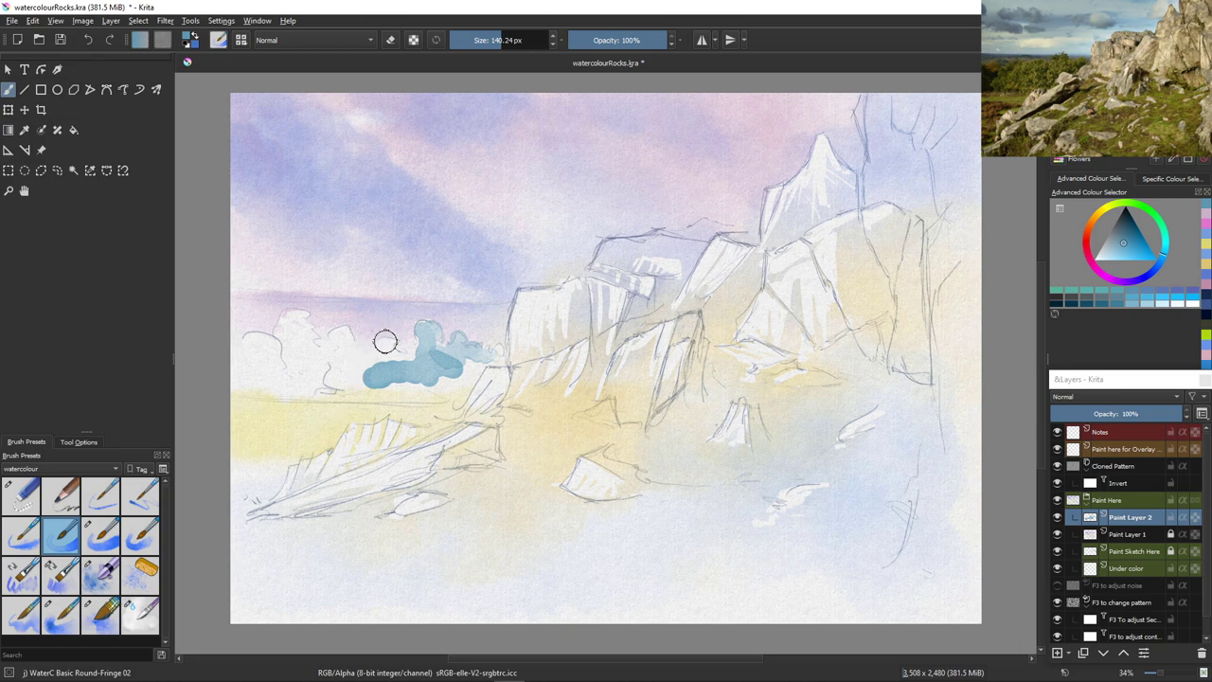
pyautogui.moveTo(383, 342)
pyautogui.mouseDown()
pyautogui.moveTo(401, 348)
pyautogui.moveTo(347, 354)
pyautogui.moveTo(358, 354)
pyautogui.moveTo(337, 335)
pyautogui.moveTo(330, 361)
pyautogui.mouseUp()
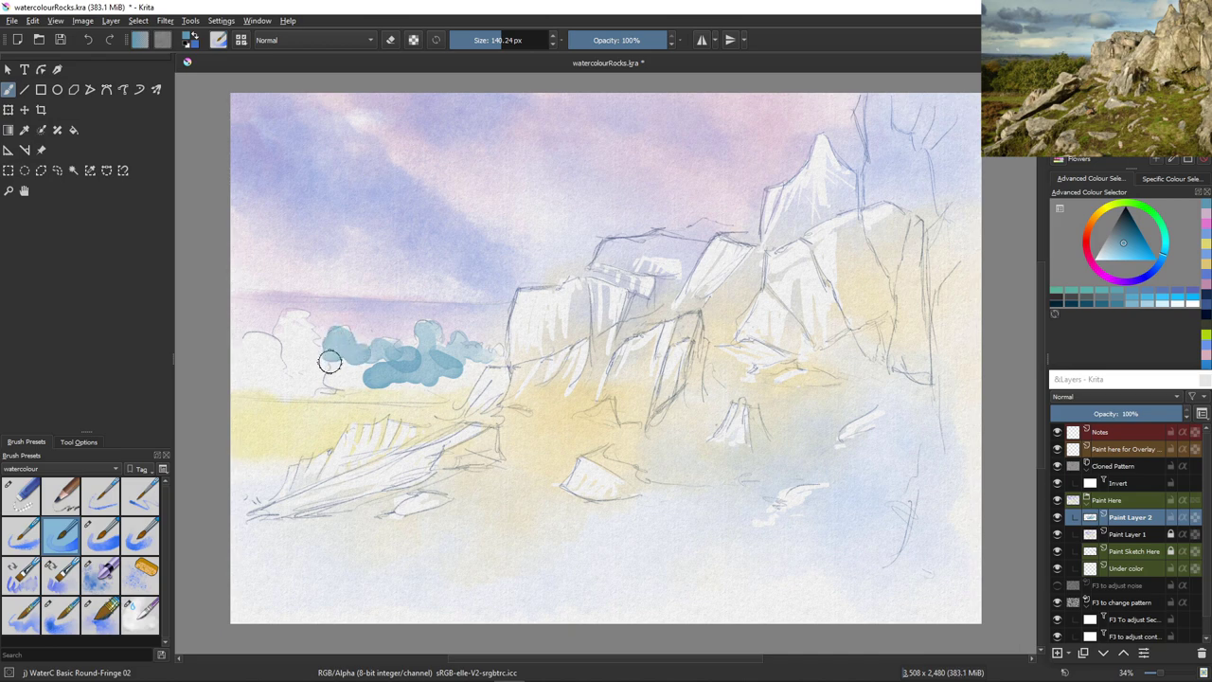
pyautogui.press('Delete')
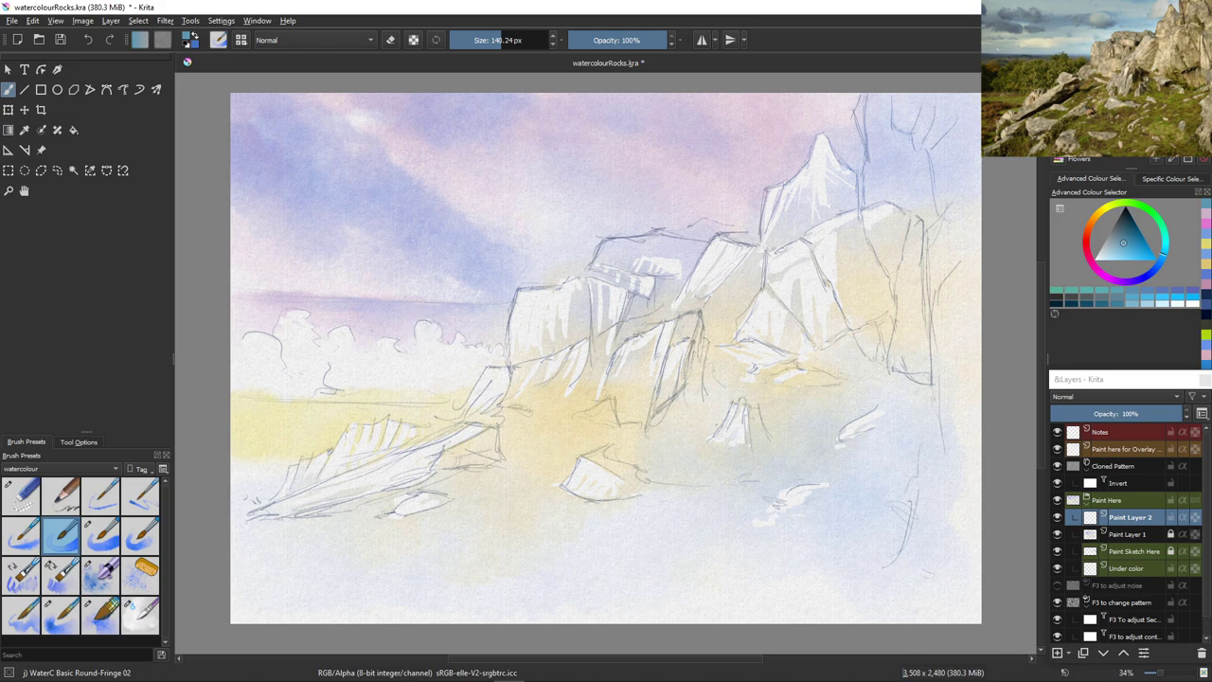
# Paint the distant treeline in pale muted blue, and fill the tall tree among them with a soft orange-brown wash
pyautogui.moveTo(424, 324)
pyautogui.mouseDown()
pyautogui.moveTo(459, 339)
pyautogui.moveTo(497, 359)
pyautogui.moveTo(438, 355)
pyautogui.moveTo(421, 328)
pyautogui.moveTo(432, 361)
pyautogui.moveTo(475, 371)
pyautogui.moveTo(405, 362)
pyautogui.moveTo(387, 342)
pyautogui.moveTo(391, 372)
pyautogui.moveTo(423, 367)
pyautogui.moveTo(353, 357)
pyautogui.moveTo(339, 337)
pyautogui.moveTo(329, 350)
pyautogui.moveTo(345, 357)
pyautogui.moveTo(307, 380)
pyautogui.moveTo(375, 366)
pyautogui.moveTo(360, 374)
pyautogui.moveTo(386, 385)
pyautogui.moveTo(301, 386)
pyautogui.moveTo(309, 394)
pyautogui.moveTo(454, 378)
pyautogui.moveTo(450, 391)
pyautogui.moveTo(379, 395)
pyautogui.moveTo(429, 398)
pyautogui.moveTo(313, 391)
pyautogui.moveTo(248, 341)
pyautogui.moveTo(280, 377)
pyautogui.moveTo(250, 365)
pyautogui.moveTo(240, 371)
pyautogui.moveTo(265, 383)
pyautogui.moveTo(233, 380)
pyautogui.moveTo(285, 395)
pyautogui.moveTo(231, 379)
pyautogui.mouseUp()
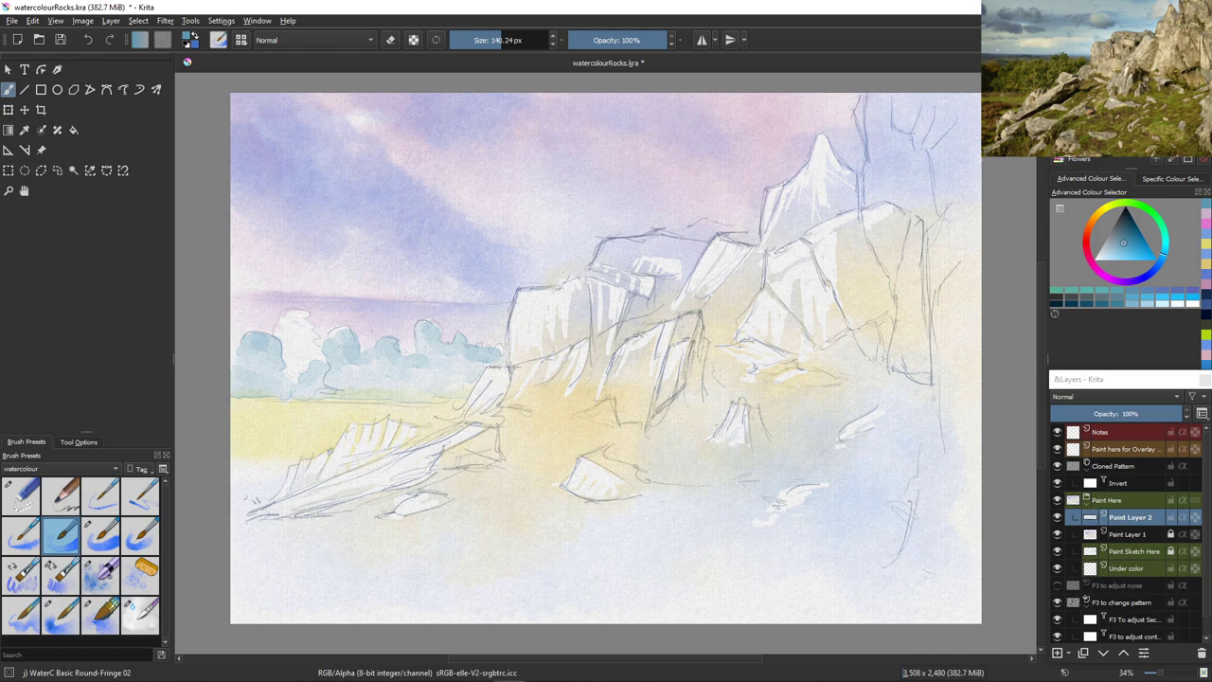
pyautogui.click(1091, 220)
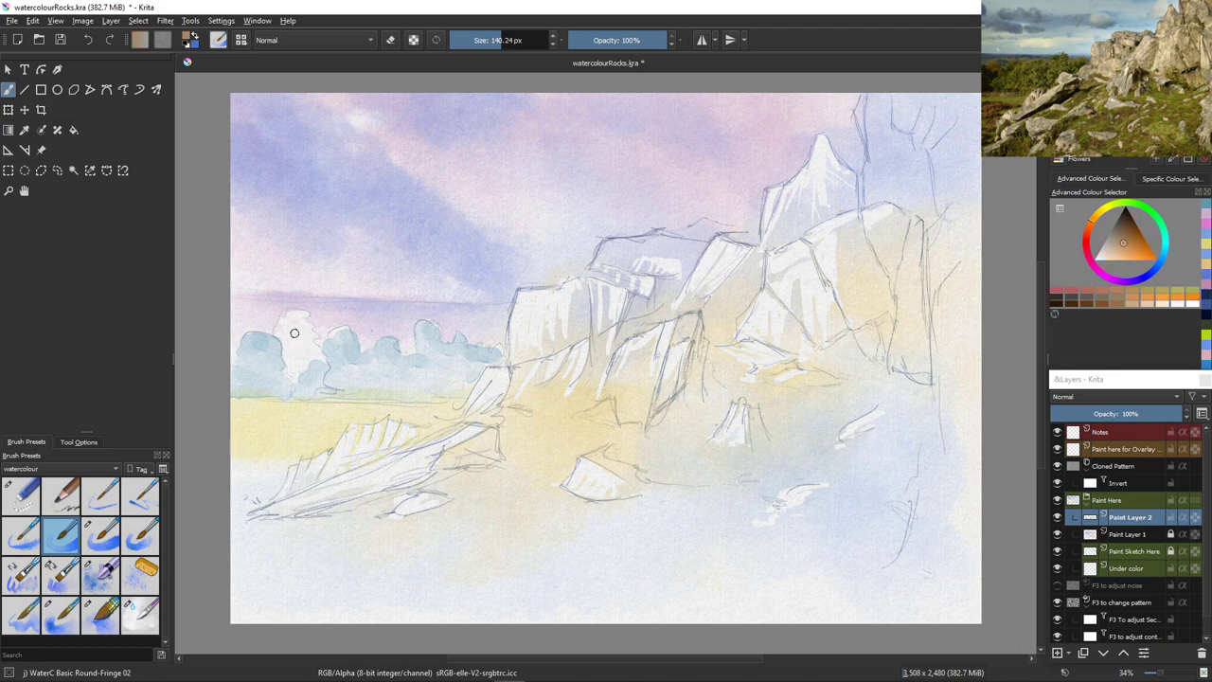
pyautogui.moveTo(294, 333)
pyautogui.mouseDown()
pyautogui.moveTo(303, 316)
pyautogui.moveTo(290, 328)
pyautogui.moveTo(308, 332)
pyautogui.moveTo(317, 354)
pyautogui.moveTo(298, 352)
pyautogui.moveTo(282, 324)
pyautogui.moveTo(291, 378)
pyautogui.mouseUp()
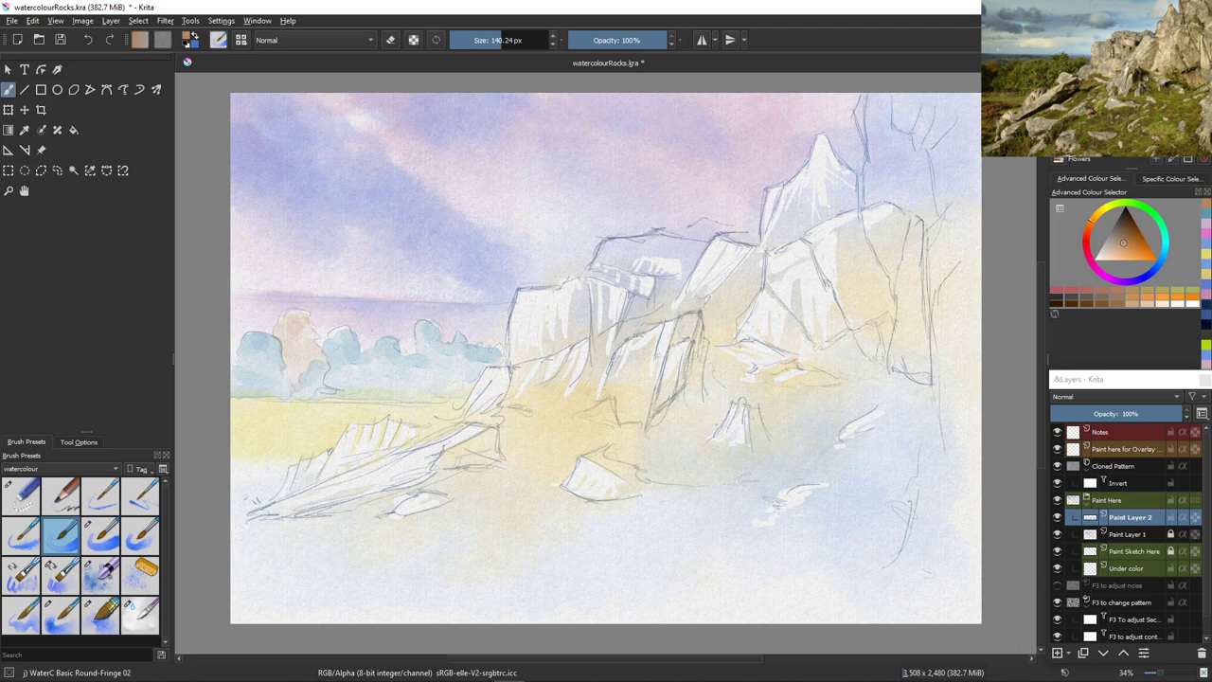
# Choose the WaterC Water-Pattern brush at 110 px and wash out the orange-brown tree and the blue tree beside it
pyautogui.click(140, 613)
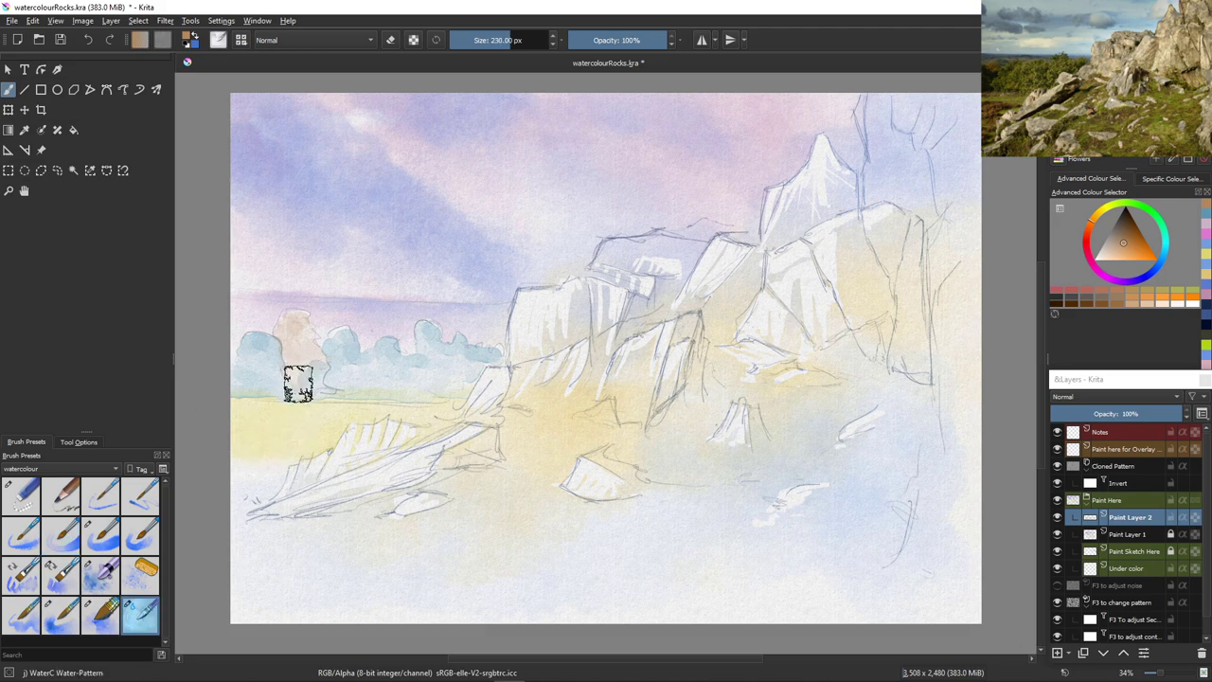
pyautogui.press('[')
pyautogui.press('[')
pyautogui.press('[')
pyautogui.press('[')
pyautogui.press('[')
pyautogui.press('[')
pyautogui.press('[')
pyautogui.press('[')
pyautogui.press('[')
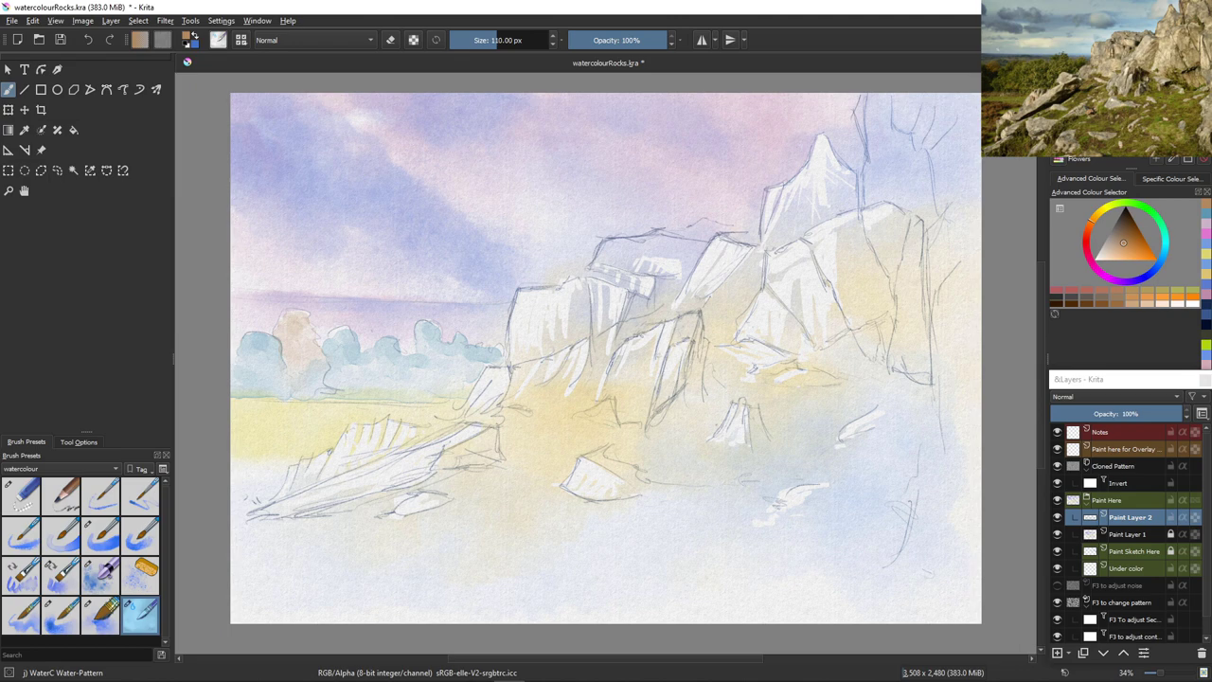
pyautogui.moveTo(312, 327); pyautogui.dragTo(244, 386)
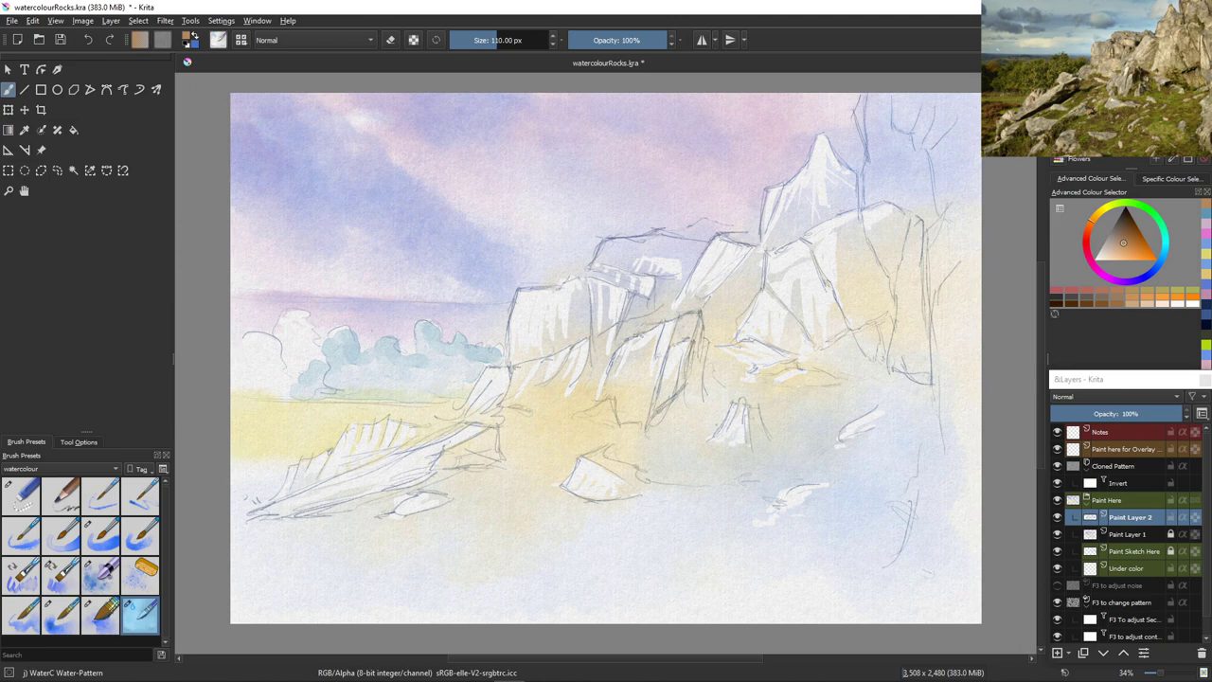
# Turn on soft proofing and set up the WaterC Basic Round-Fringe 02 brush with a muted blue
pyautogui.hotkey('ctrl', 'y')
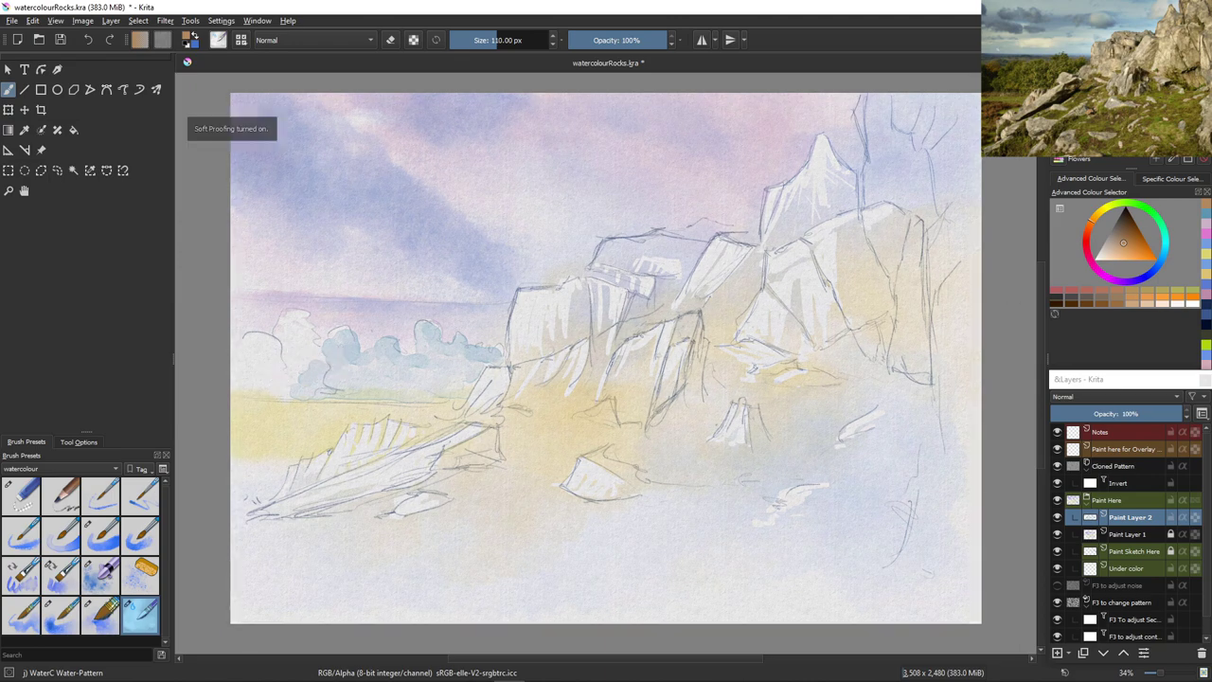
pyautogui.keyDown('ctrl'); pyautogui.click(633, 346); pyautogui.keyUp('ctrl')
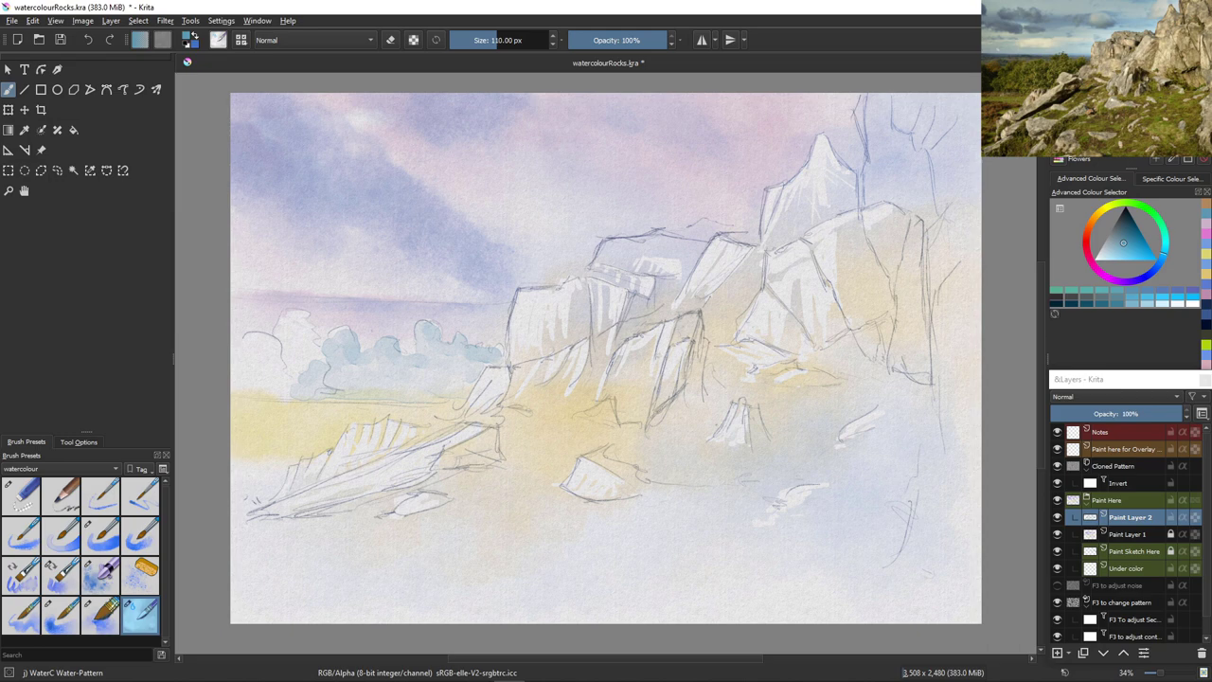
pyautogui.click(97, 536)
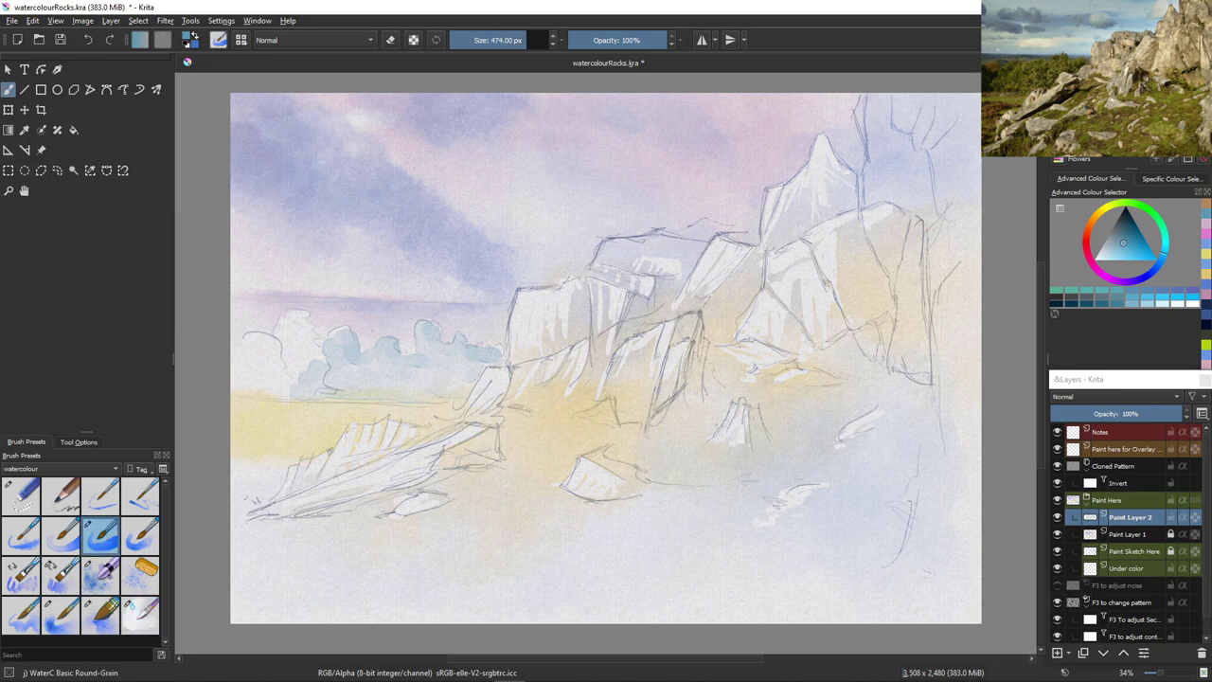
pyautogui.click(61, 535)
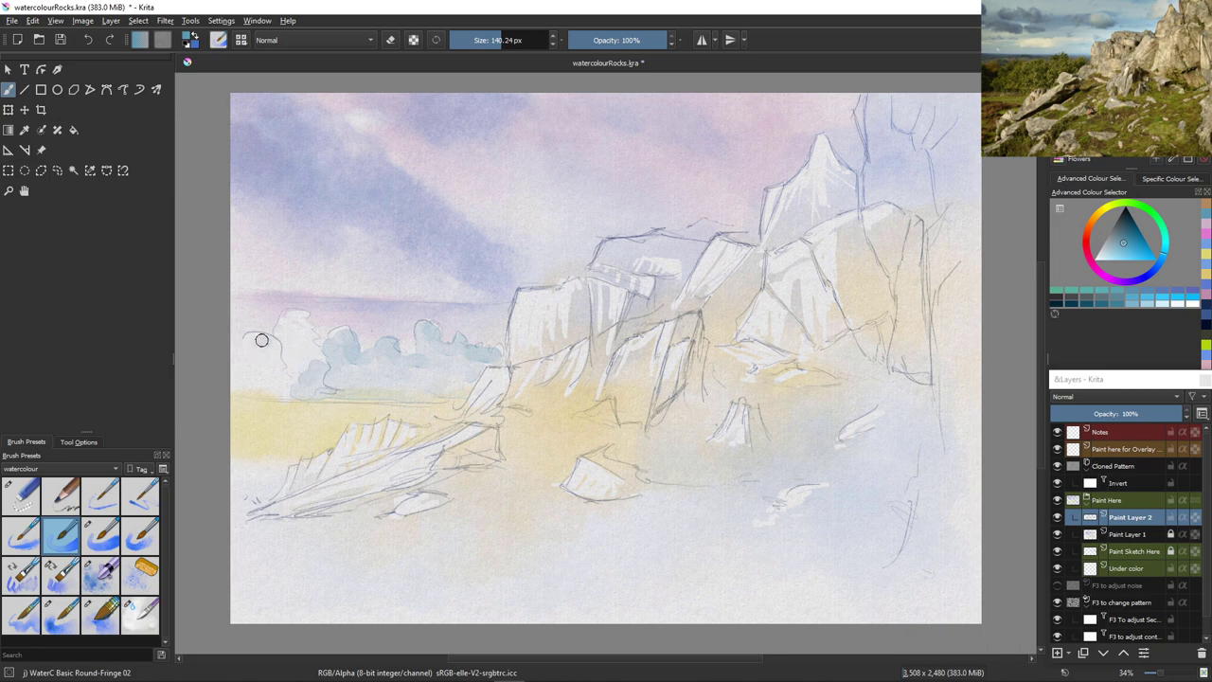
# Try muted blue strokes on the leftmost distant tree, and undo them together with the earlier treeline painting
pyautogui.moveTo(271, 345)
pyautogui.mouseDown()
pyautogui.moveTo(287, 387)
pyautogui.moveTo(252, 369)
pyautogui.moveTo(241, 381)
pyautogui.moveTo(244, 359)
pyautogui.moveTo(238, 372)
pyautogui.moveTo(286, 397)
pyautogui.moveTo(234, 394)
pyautogui.mouseUp()
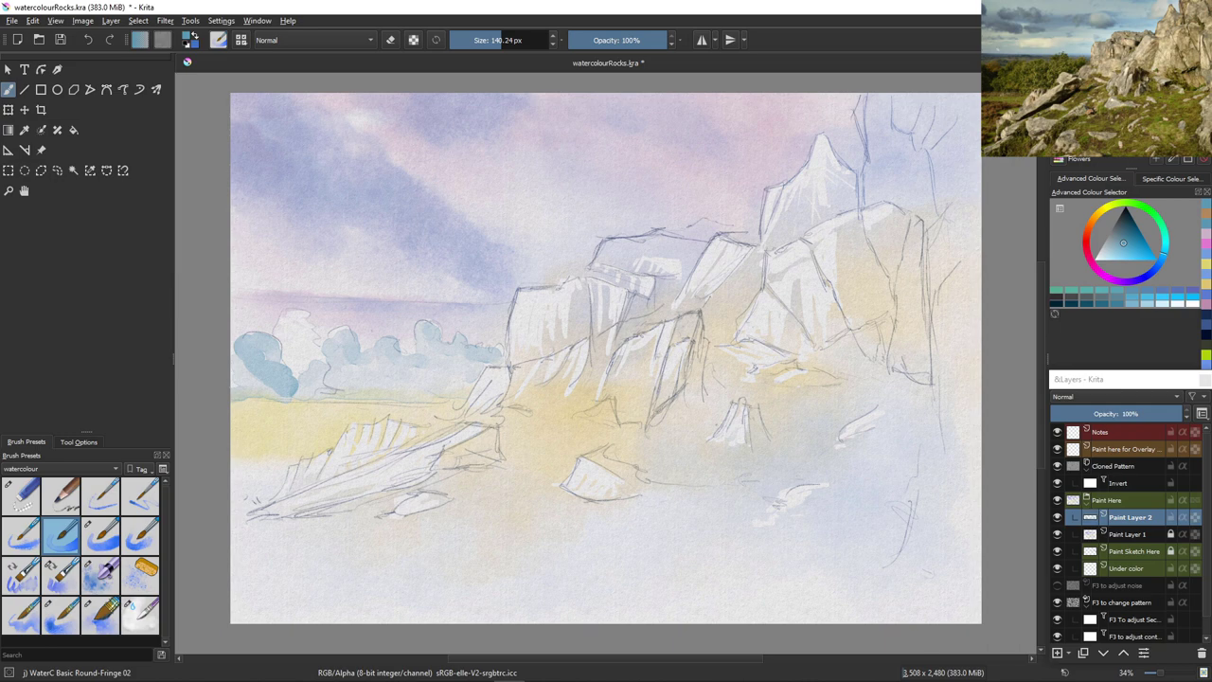
pyautogui.hotkey('ctrl', 'z')
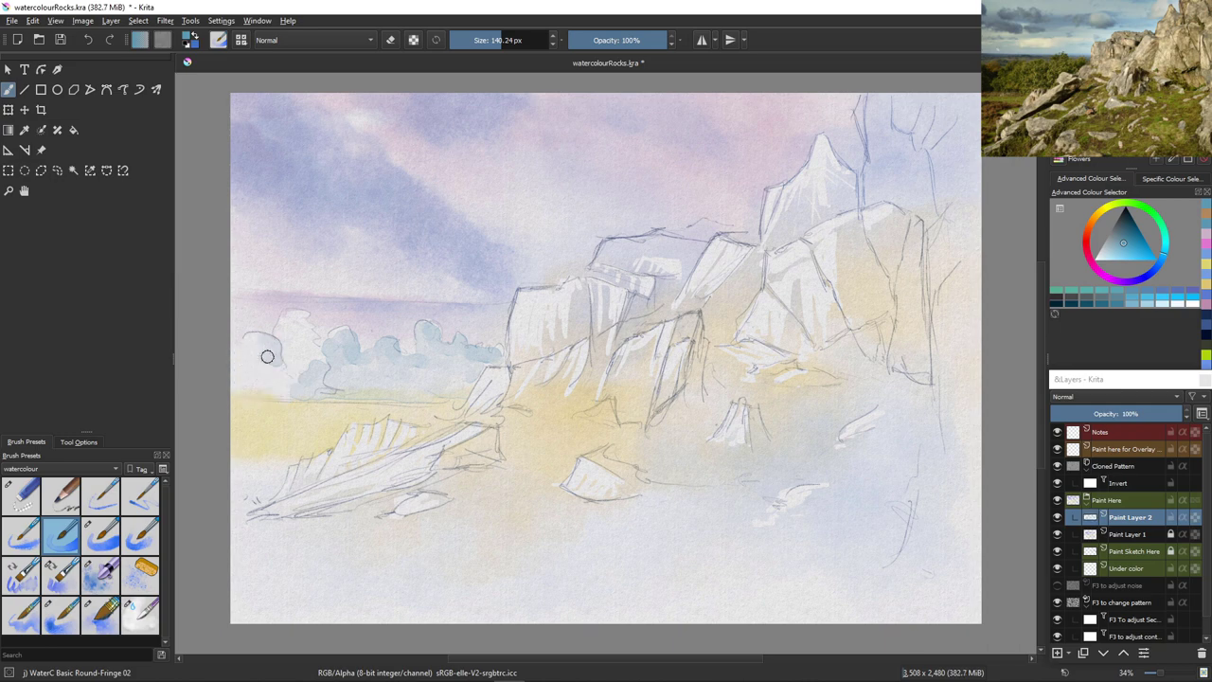
pyautogui.moveTo(267, 356)
pyautogui.mouseDown()
pyautogui.moveTo(252, 360)
pyautogui.moveTo(278, 373)
pyautogui.moveTo(260, 343)
pyautogui.mouseUp()
pyautogui.hotkey('ctrl', 'z')
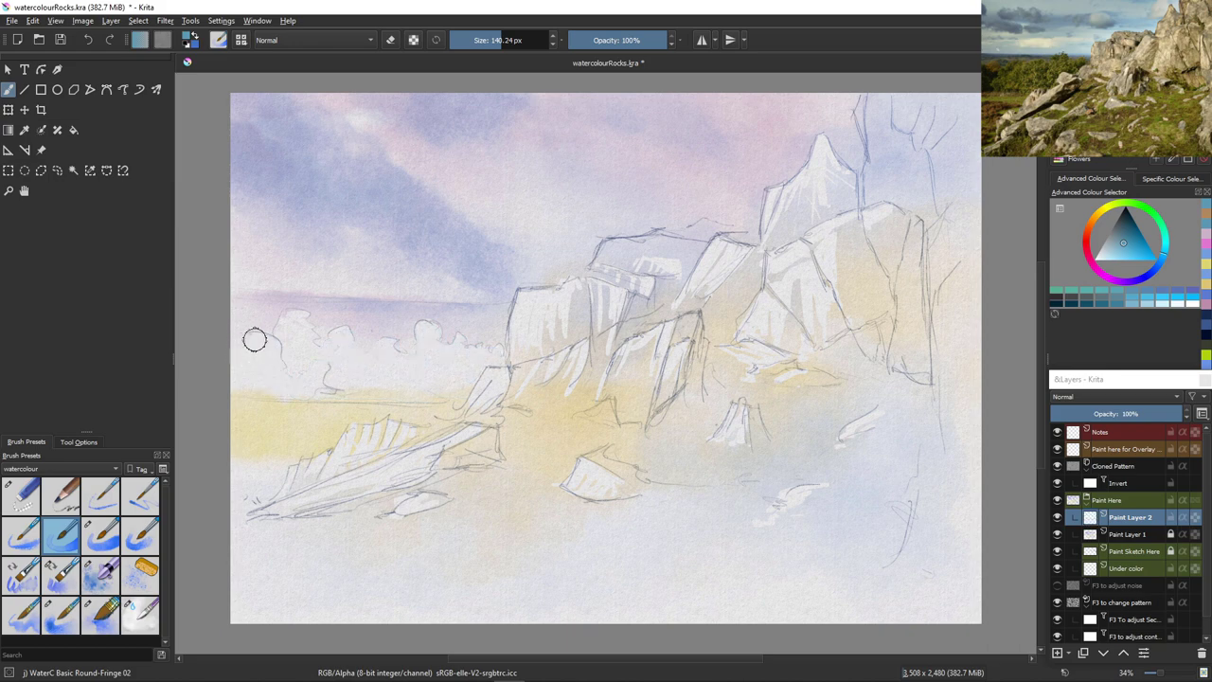
pyautogui.moveTo(274, 346); pyautogui.dragTo(255, 354)
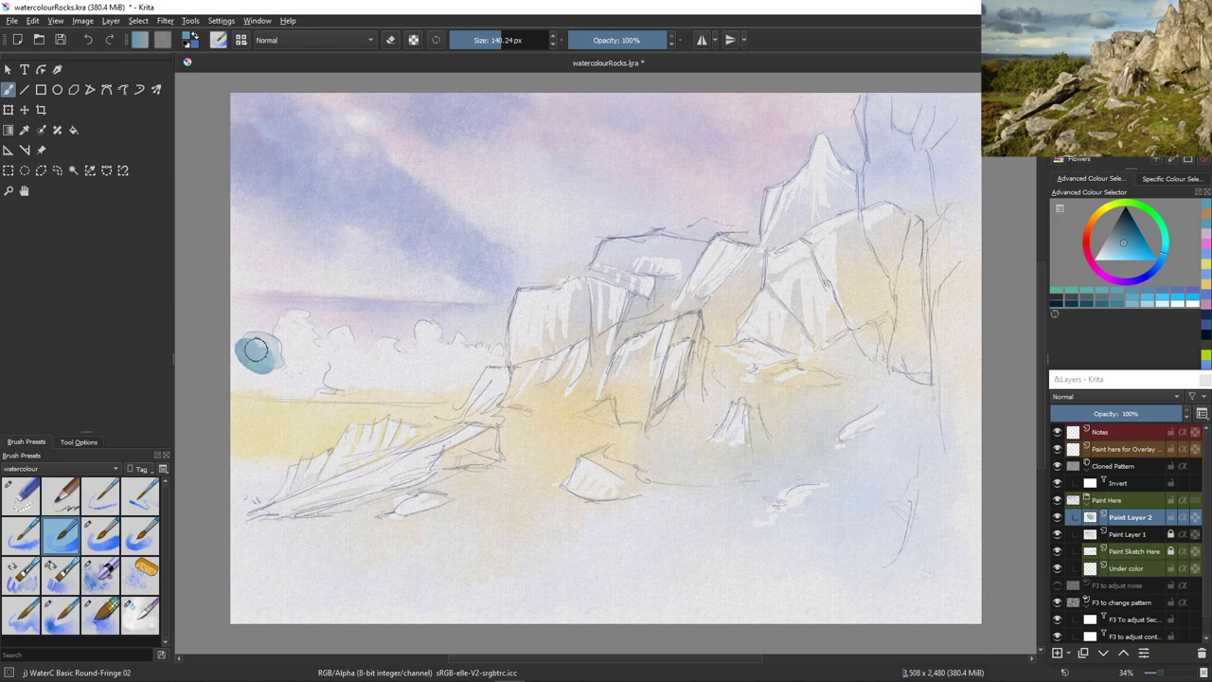
pyautogui.hotkey('ctrl', 'z')
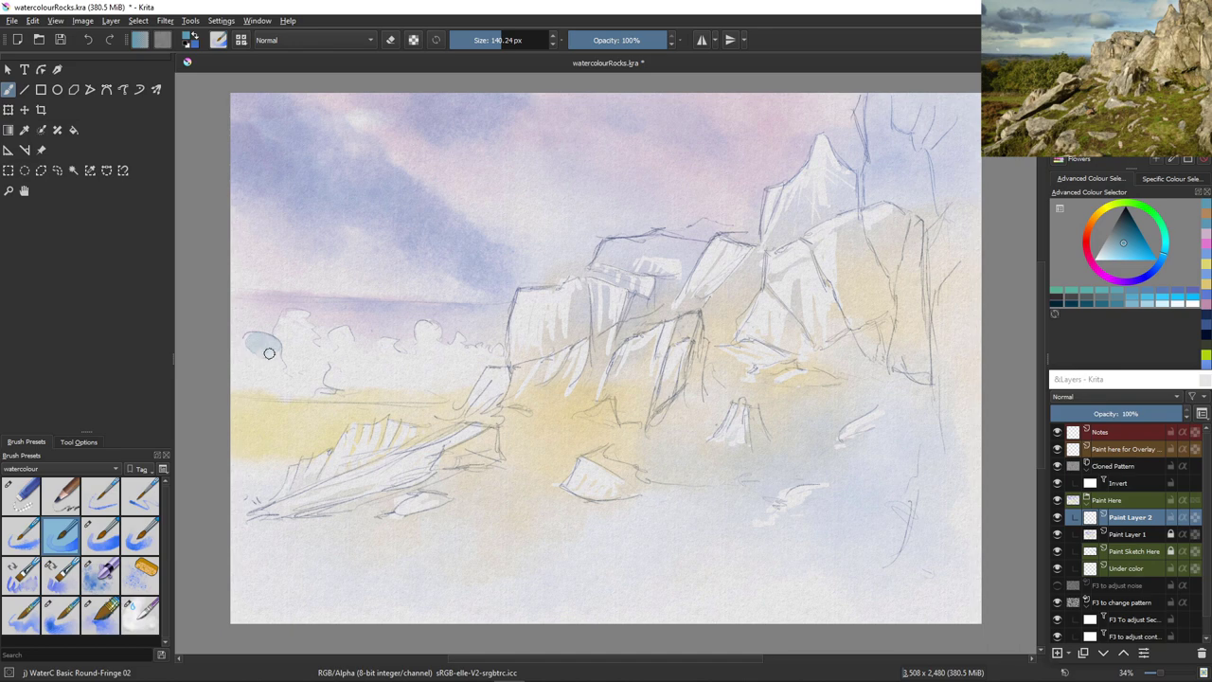
pyautogui.moveTo(276, 355)
pyautogui.mouseDown()
pyautogui.moveTo(246, 345)
pyautogui.moveTo(252, 370)
pyautogui.moveTo(297, 391)
pyautogui.moveTo(252, 387)
pyautogui.mouseUp()
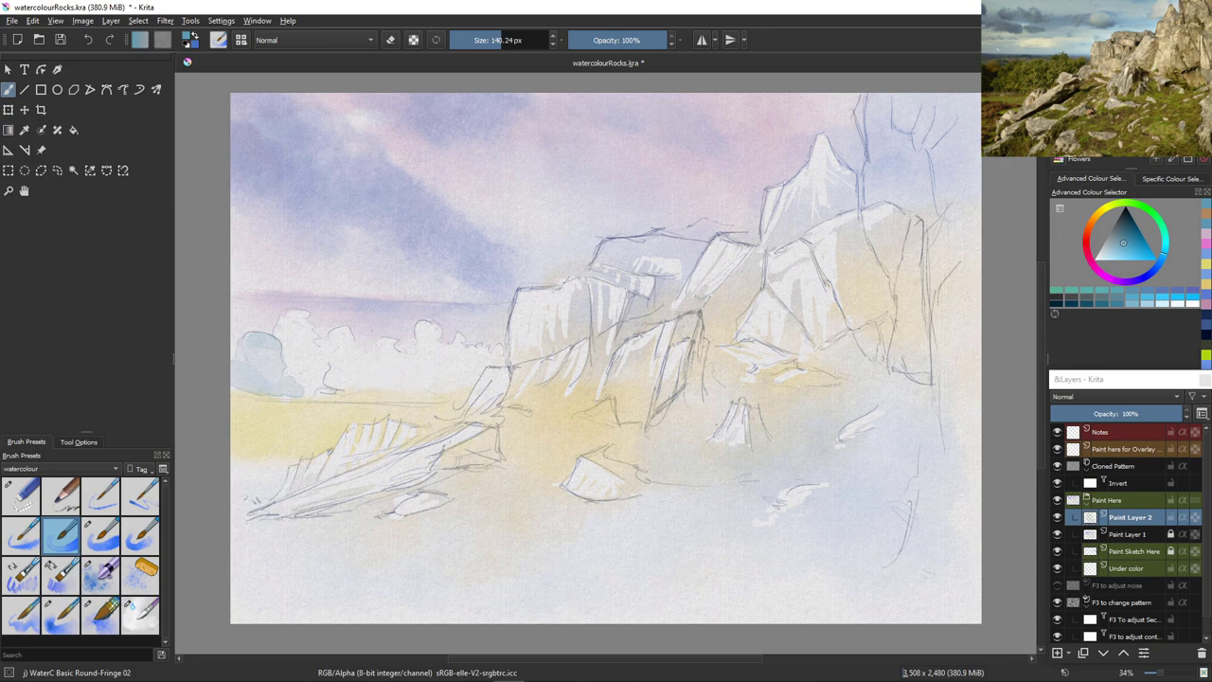
pyautogui.hotkey('alt', 'e')
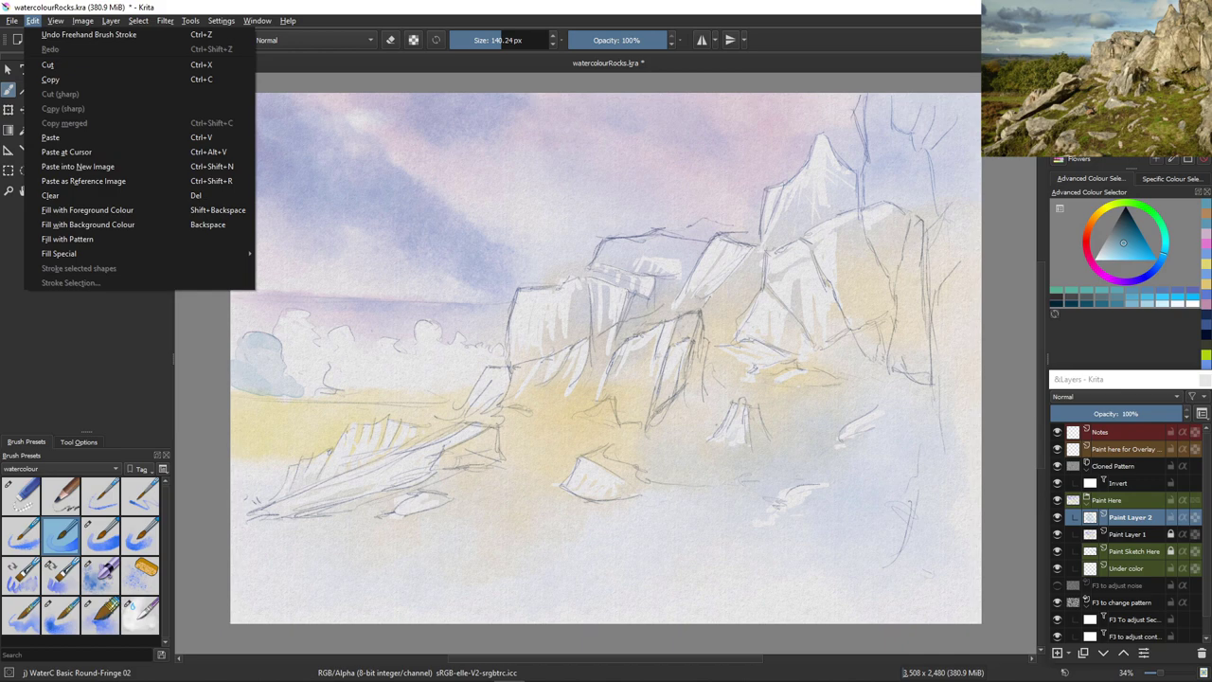
pyautogui.press('Down')
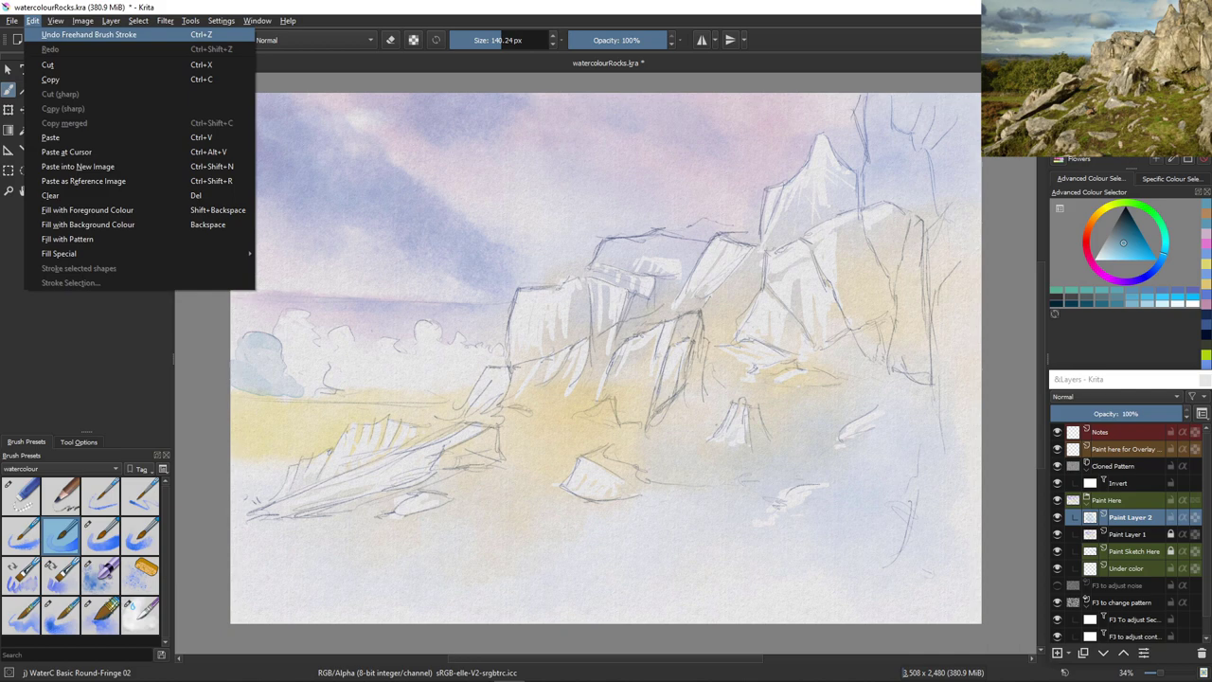
pyautogui.press('Escape')
pyautogui.hotkey('ctrl', 'o')
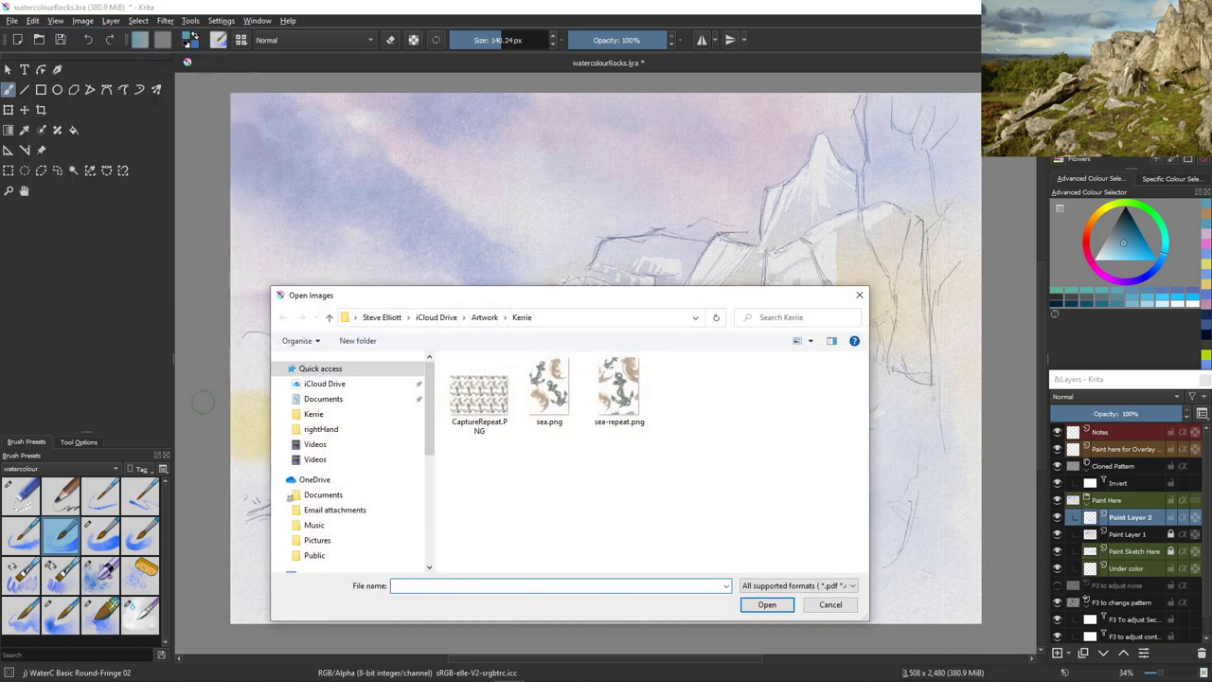
pyautogui.click(831, 604)
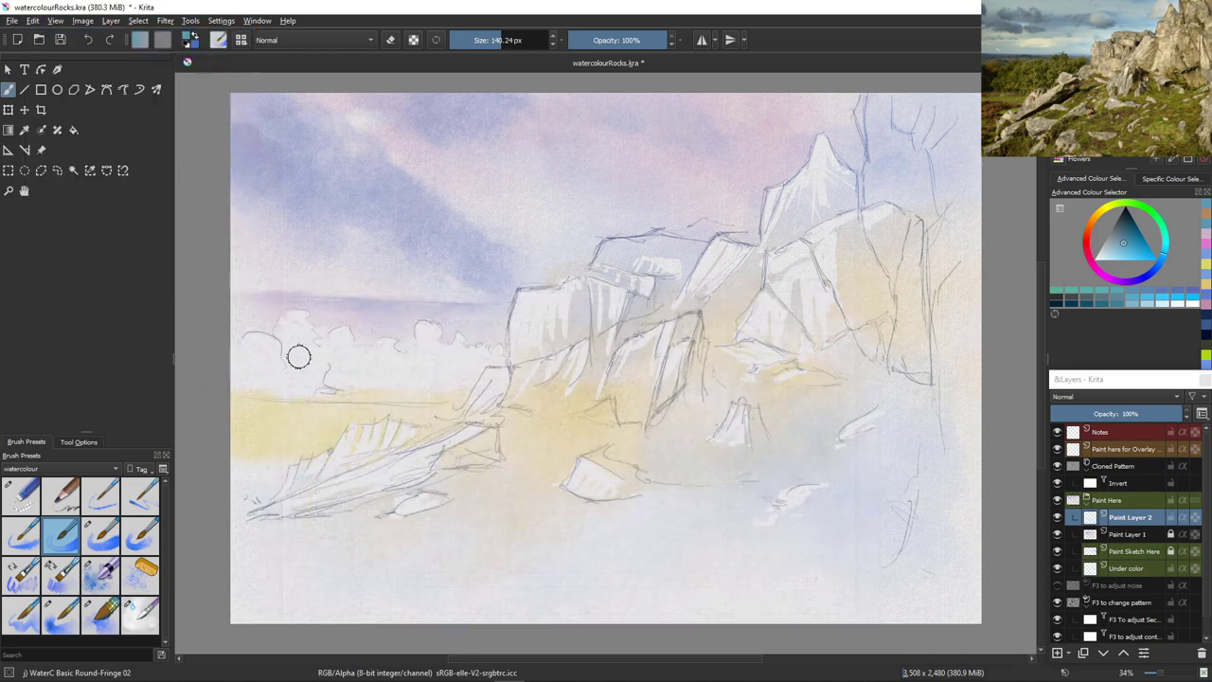
pyautogui.rightClick(439, 275)
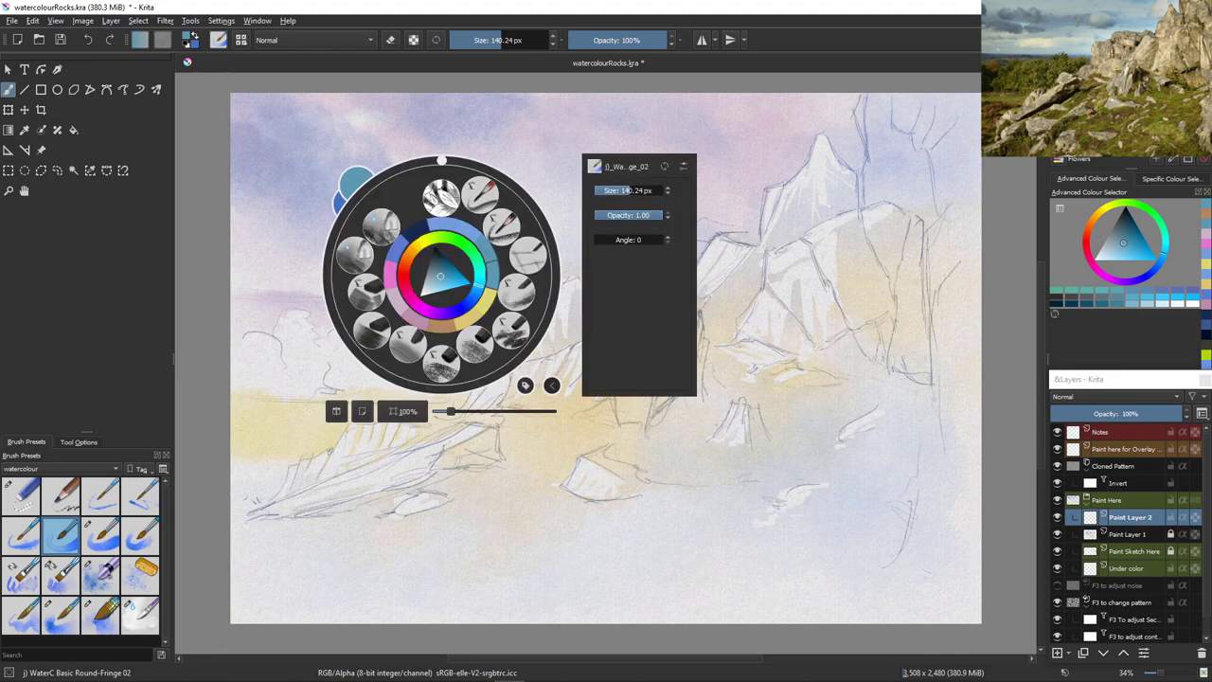
pyautogui.click(203, 323)
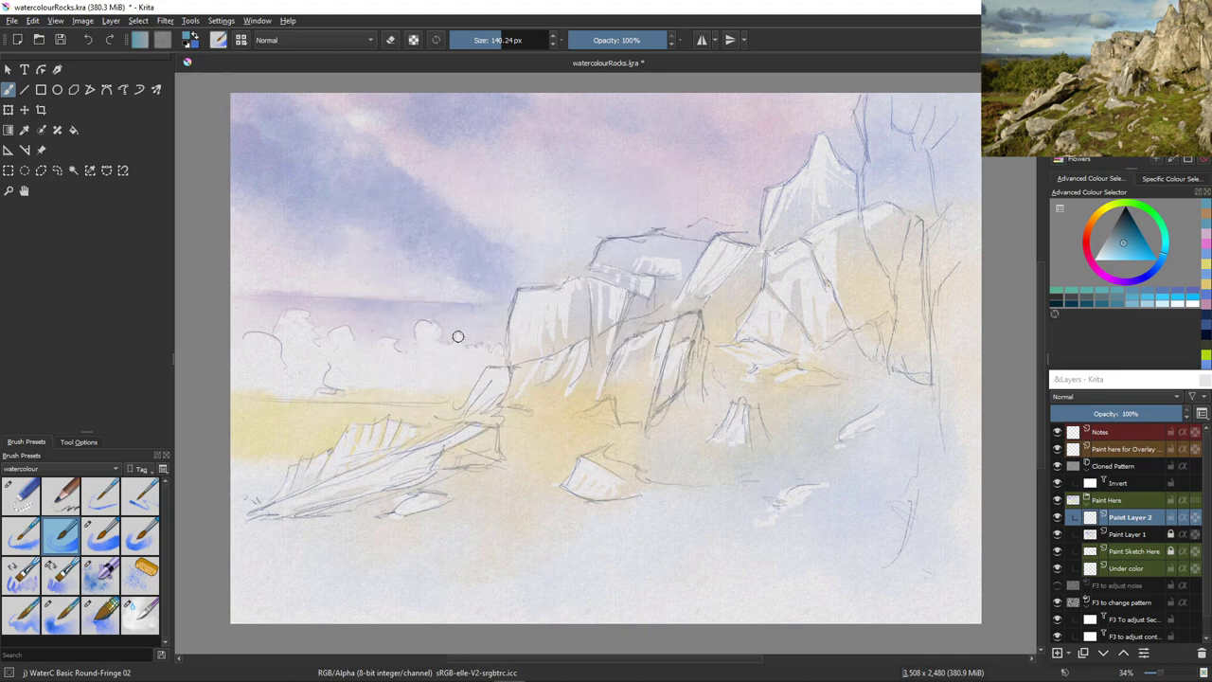
# Repaint the distant treeline in soft muted blue washes, undoing the first attempt and leaving the tree tops pale
pyautogui.moveTo(459, 349)
pyautogui.mouseDown()
pyautogui.moveTo(501, 359)
pyautogui.moveTo(436, 352)
pyautogui.moveTo(431, 327)
pyautogui.moveTo(428, 360)
pyautogui.moveTo(390, 362)
pyautogui.moveTo(390, 350)
pyautogui.moveTo(446, 365)
pyautogui.moveTo(456, 345)
pyautogui.moveTo(485, 361)
pyautogui.moveTo(434, 352)
pyautogui.moveTo(444, 349)
pyautogui.moveTo(431, 330)
pyautogui.moveTo(398, 359)
pyautogui.moveTo(384, 348)
pyautogui.moveTo(370, 362)
pyautogui.moveTo(346, 354)
pyautogui.moveTo(390, 378)
pyautogui.moveTo(465, 378)
pyautogui.mouseUp()
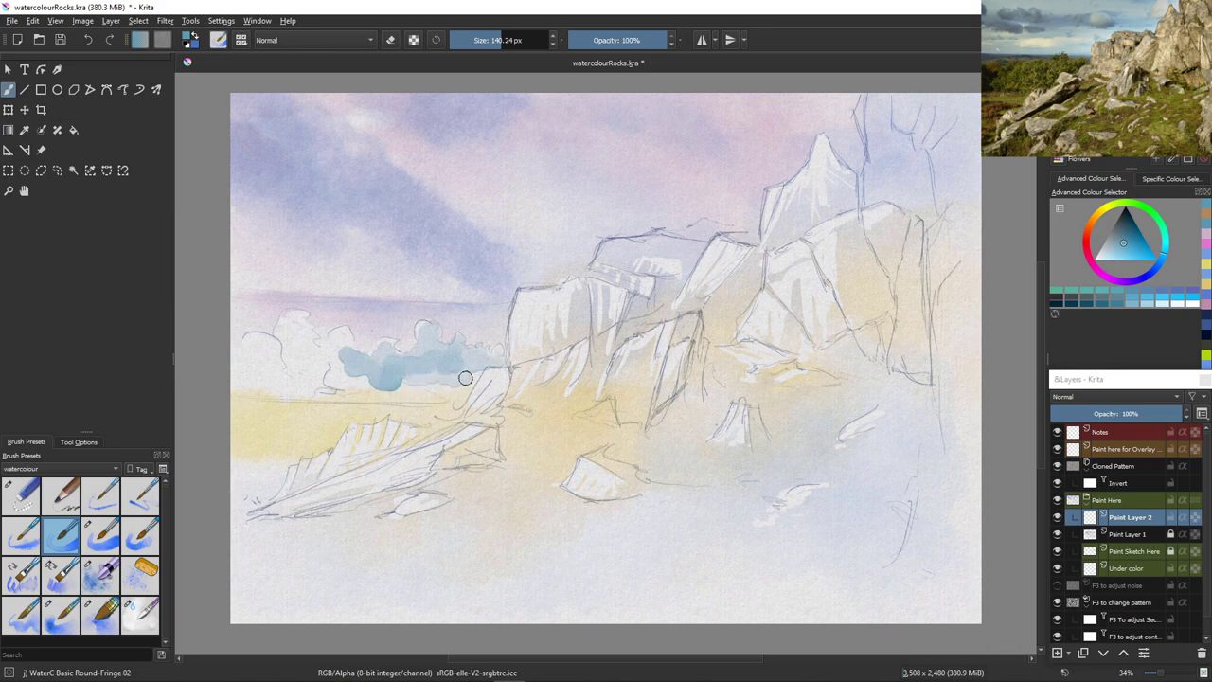
pyautogui.hotkey('ctrl', 'z')
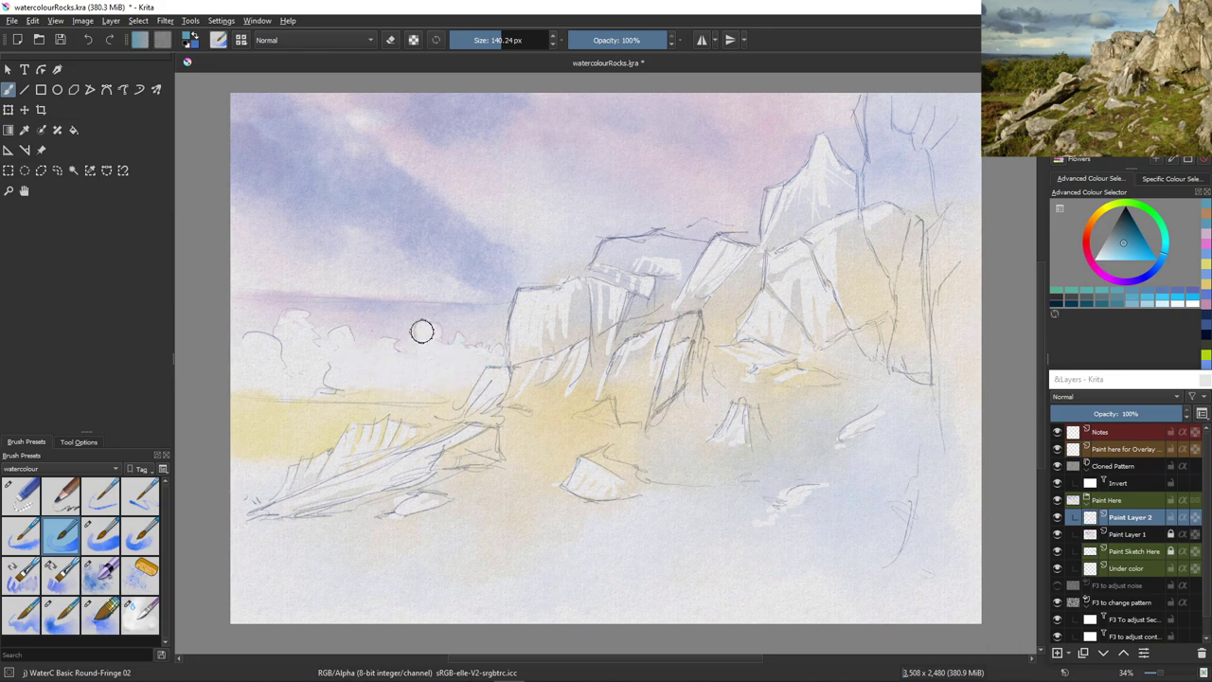
pyautogui.moveTo(422, 331)
pyautogui.mouseDown()
pyautogui.moveTo(500, 361)
pyautogui.moveTo(393, 366)
pyautogui.moveTo(387, 354)
pyautogui.moveTo(420, 377)
pyautogui.moveTo(465, 370)
pyautogui.moveTo(398, 377)
pyautogui.moveTo(478, 366)
pyautogui.moveTo(444, 392)
pyautogui.moveTo(369, 382)
pyautogui.moveTo(450, 397)
pyautogui.moveTo(349, 389)
pyautogui.moveTo(388, 385)
pyautogui.moveTo(376, 356)
pyautogui.moveTo(357, 361)
pyautogui.moveTo(372, 376)
pyautogui.moveTo(410, 377)
pyautogui.moveTo(430, 359)
pyautogui.moveTo(424, 345)
pyautogui.moveTo(442, 366)
pyautogui.moveTo(394, 379)
pyautogui.moveTo(425, 350)
pyautogui.moveTo(447, 368)
pyautogui.moveTo(408, 386)
pyautogui.moveTo(393, 379)
pyautogui.moveTo(454, 360)
pyautogui.moveTo(349, 365)
pyautogui.moveTo(328, 352)
pyautogui.moveTo(324, 366)
pyautogui.moveTo(341, 359)
pyautogui.moveTo(319, 363)
pyautogui.moveTo(281, 335)
pyautogui.moveTo(287, 354)
pyautogui.moveTo(305, 341)
pyautogui.moveTo(292, 330)
pyautogui.moveTo(306, 359)
pyautogui.moveTo(246, 345)
pyautogui.moveTo(300, 376)
pyautogui.moveTo(258, 365)
pyautogui.moveTo(246, 375)
pyautogui.moveTo(268, 385)
pyautogui.moveTo(345, 375)
pyautogui.mouseUp()
# Try dabbing a darker blue shadow into the treeline with a reduced WaterC Spread WideArea brush
pyautogui.click(100, 615)
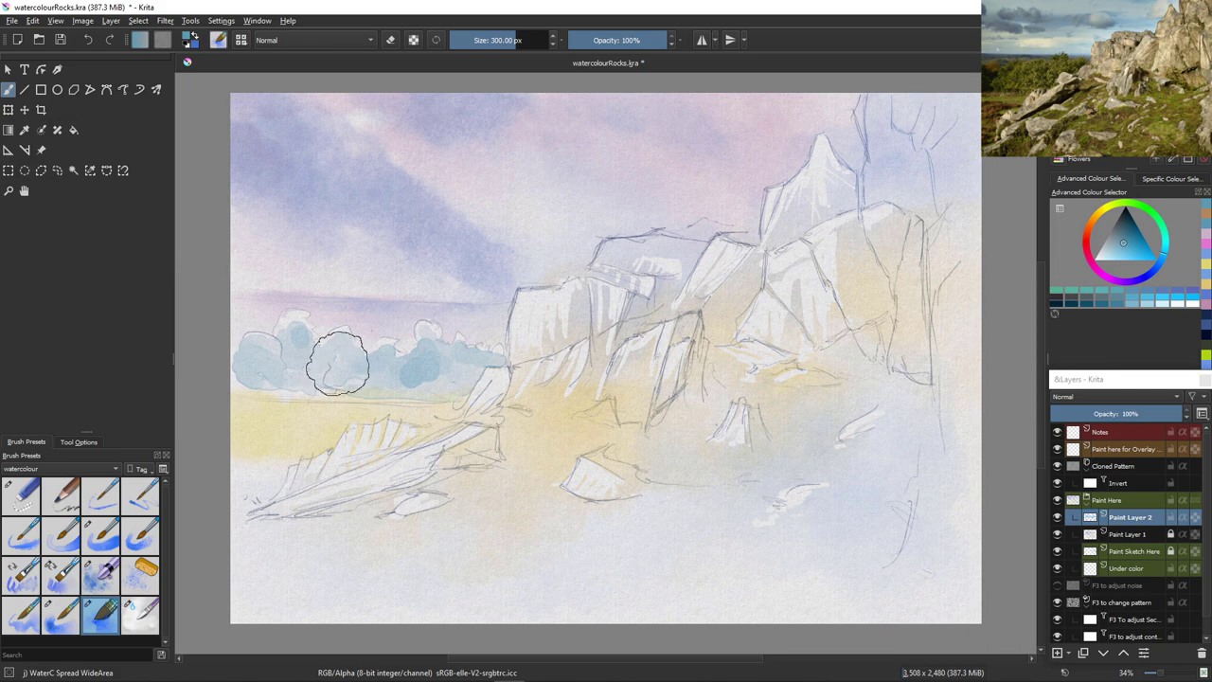
pyautogui.press('[')
pyautogui.press('[')
pyautogui.press('[')
pyautogui.press('[')
pyautogui.press('[')
pyautogui.press('[')
pyautogui.press('[')
pyautogui.press('[')
pyautogui.press('[')
pyautogui.press('[')
pyautogui.press('[')
pyautogui.press('[')
pyautogui.press('[')
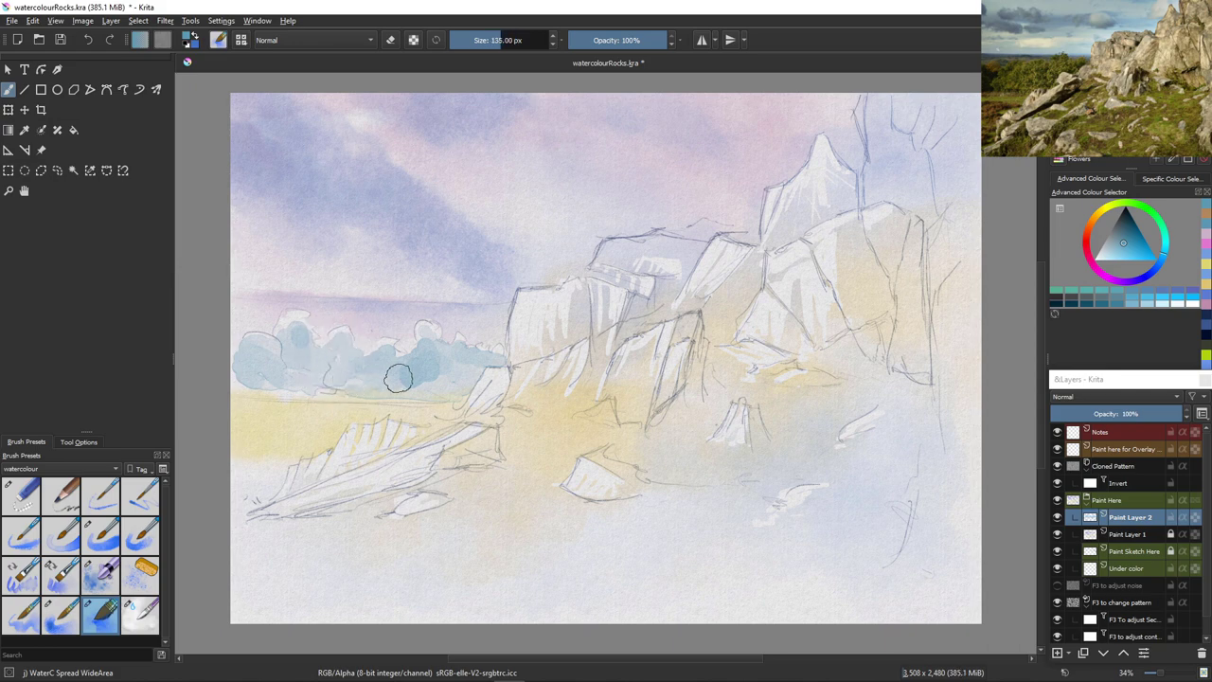
pyautogui.moveTo(399, 377)
pyautogui.mouseDown()
pyautogui.moveTo(409, 374)
pyautogui.moveTo(379, 366)
pyautogui.mouseUp()
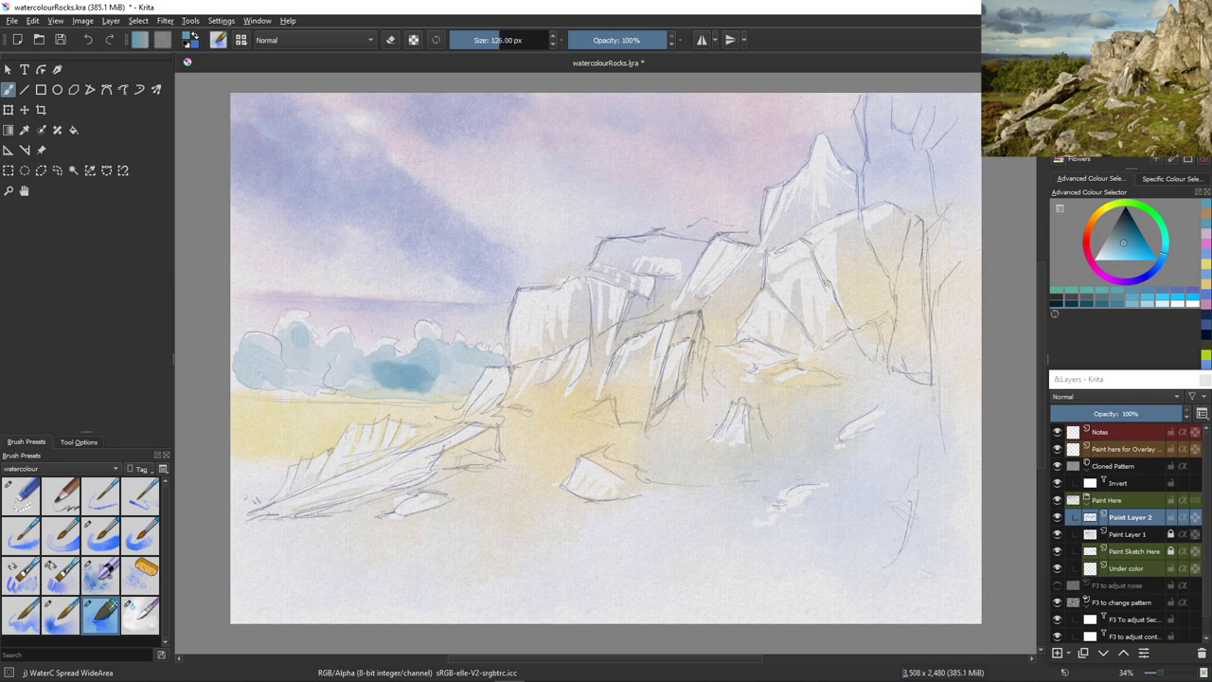
# Undo the dark dab and soften the treeline with the WaterC Water-Pattern brush at 110 px
pyautogui.click(140, 615)
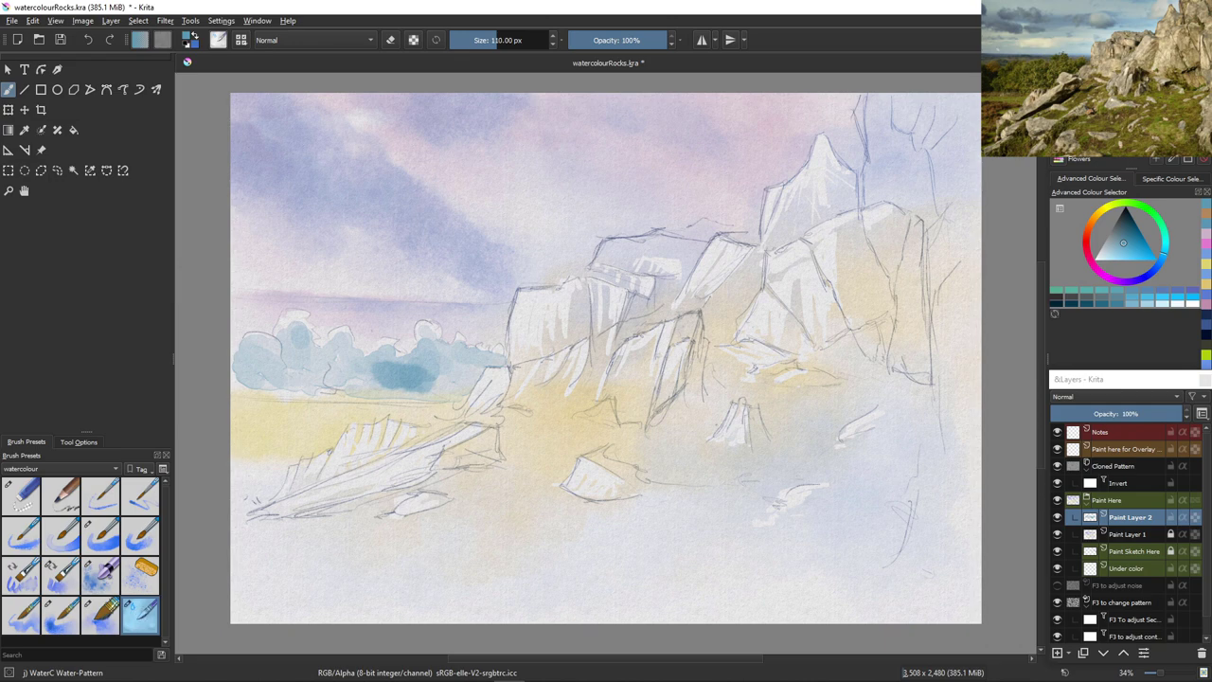
pyautogui.hotkey('ctrl', 'z')
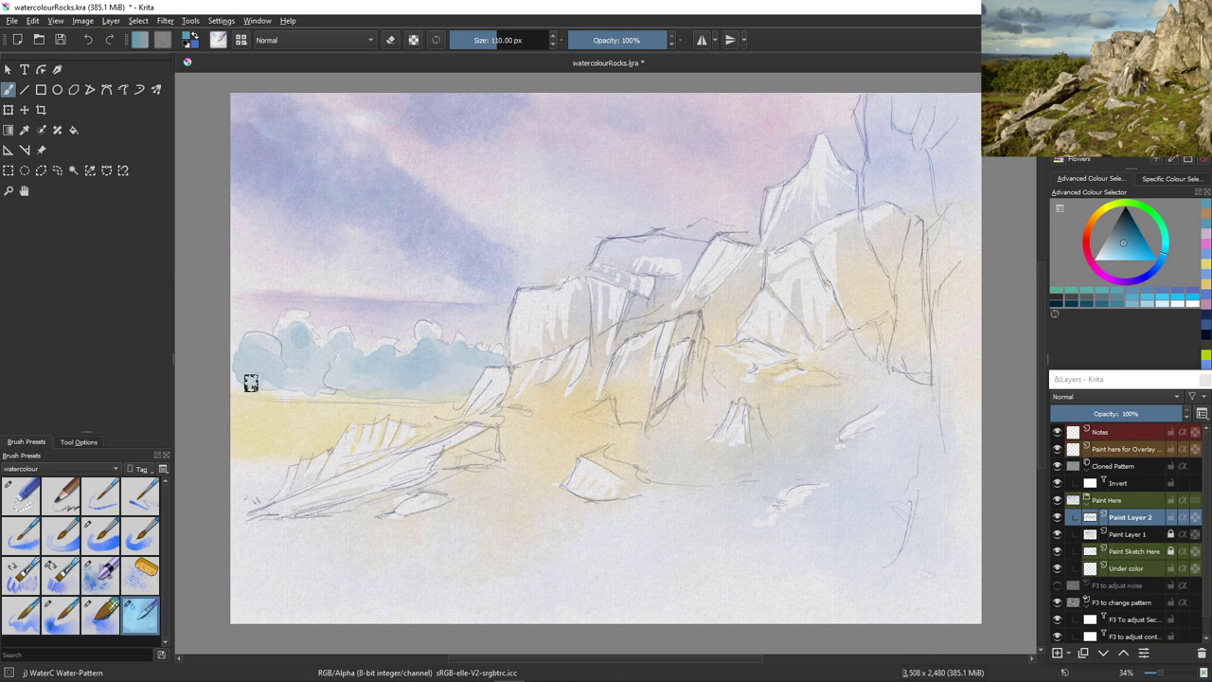
pyautogui.moveTo(251, 382)
pyautogui.mouseDown()
pyautogui.moveTo(327, 383)
pyautogui.moveTo(237, 385)
pyautogui.mouseUp()
# Add a new paint layer above Paint Layer 2 and set the WaterC Basic Round-Fringe 02 brush to 47 px
pyautogui.moveTo(478, 670)
pyautogui.click(1056, 652)
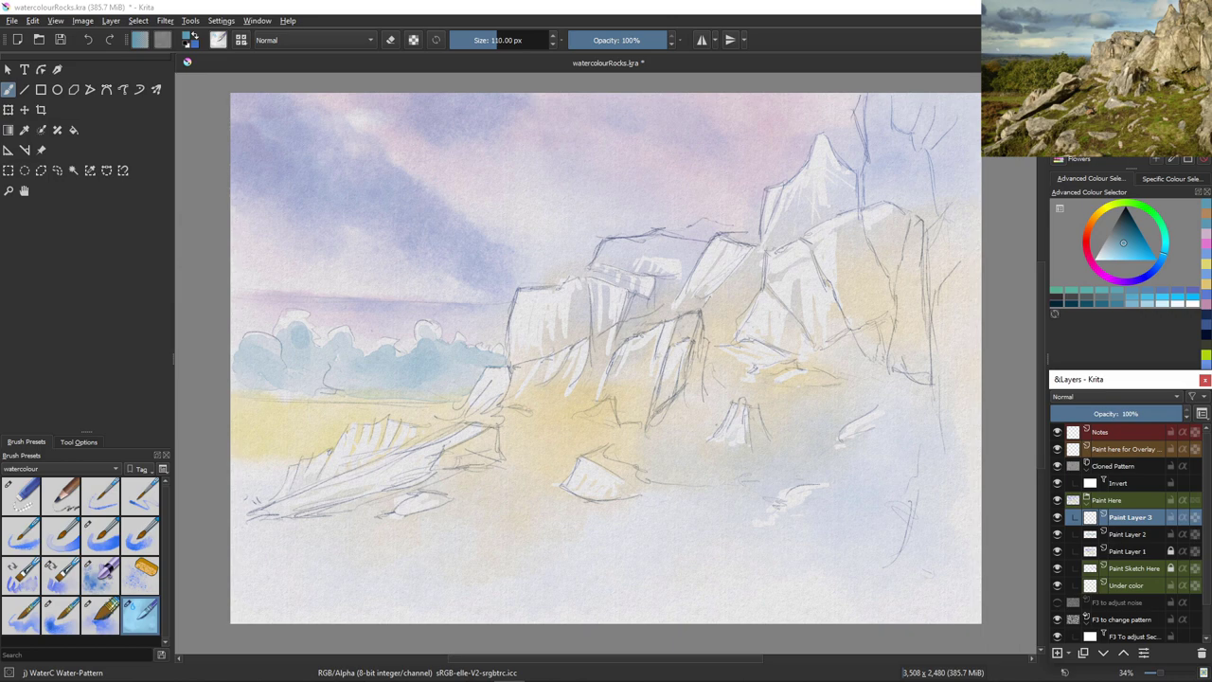
pyautogui.click(60, 536)
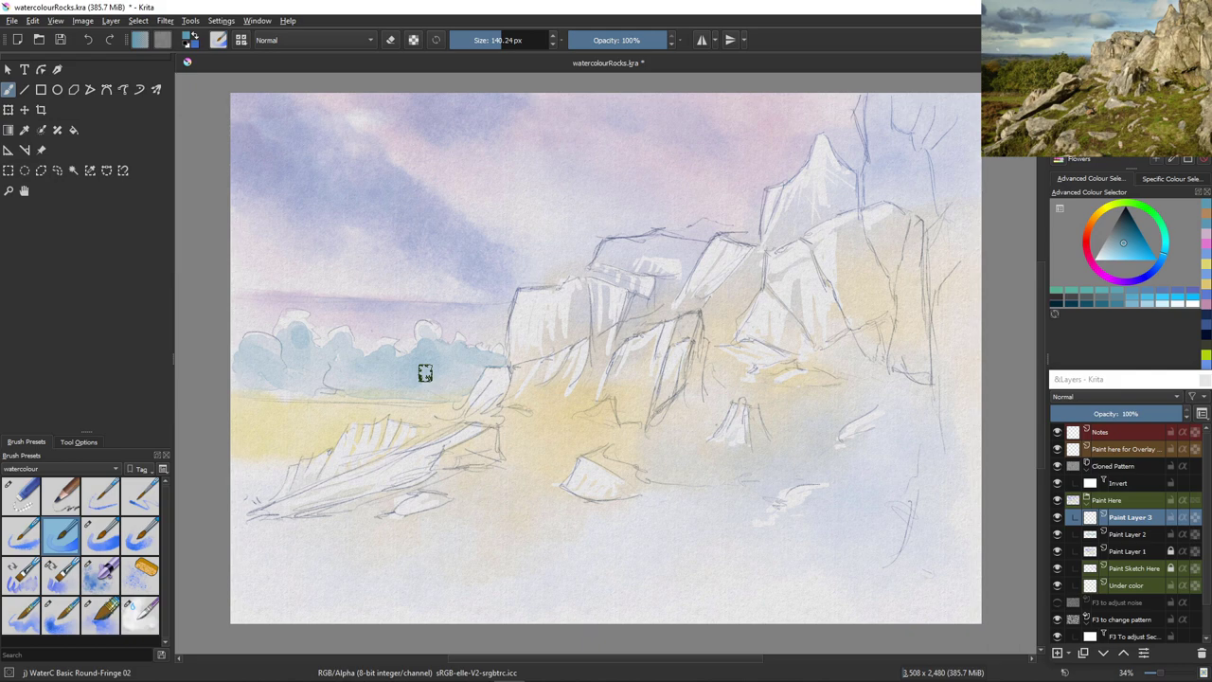
pyautogui.press('[')
pyautogui.press('[')
pyautogui.press('[')
pyautogui.press('[')
pyautogui.press('[')
pyautogui.press('[')
pyautogui.press('[')
pyautogui.press('[')
pyautogui.press('[')
pyautogui.press('[')
pyautogui.press('[')
pyautogui.press('[')
pyautogui.press('[')
pyautogui.press('[')
pyautogui.press('[')
pyautogui.press('[')
# Set the paint colour to a dark, muted reddish brown
pyautogui.click(1089, 222)
pyautogui.rightClick(1124, 243)
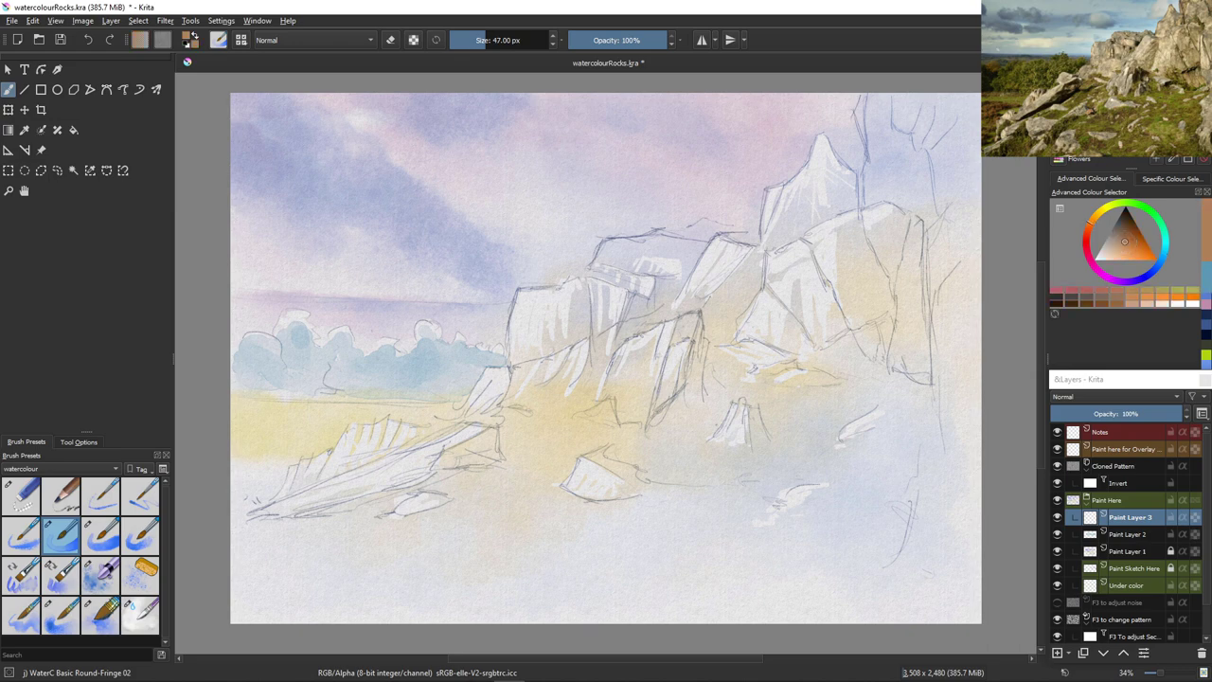
pyautogui.click(1130, 238)
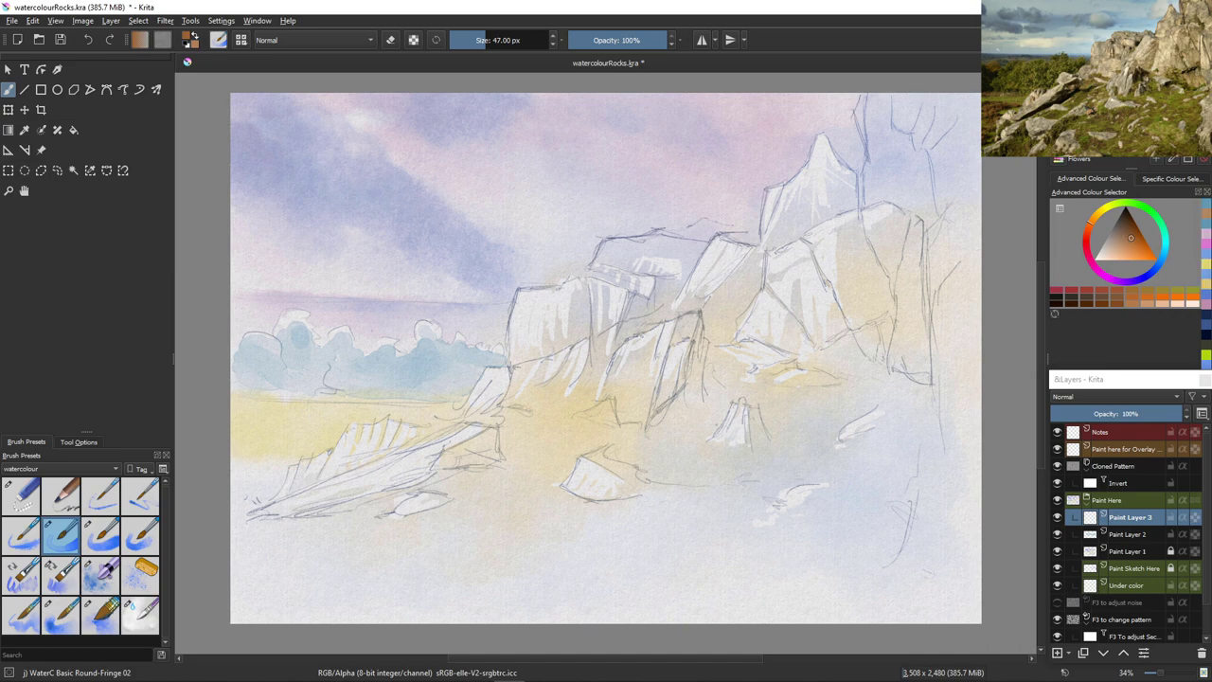
pyautogui.click(1131, 228)
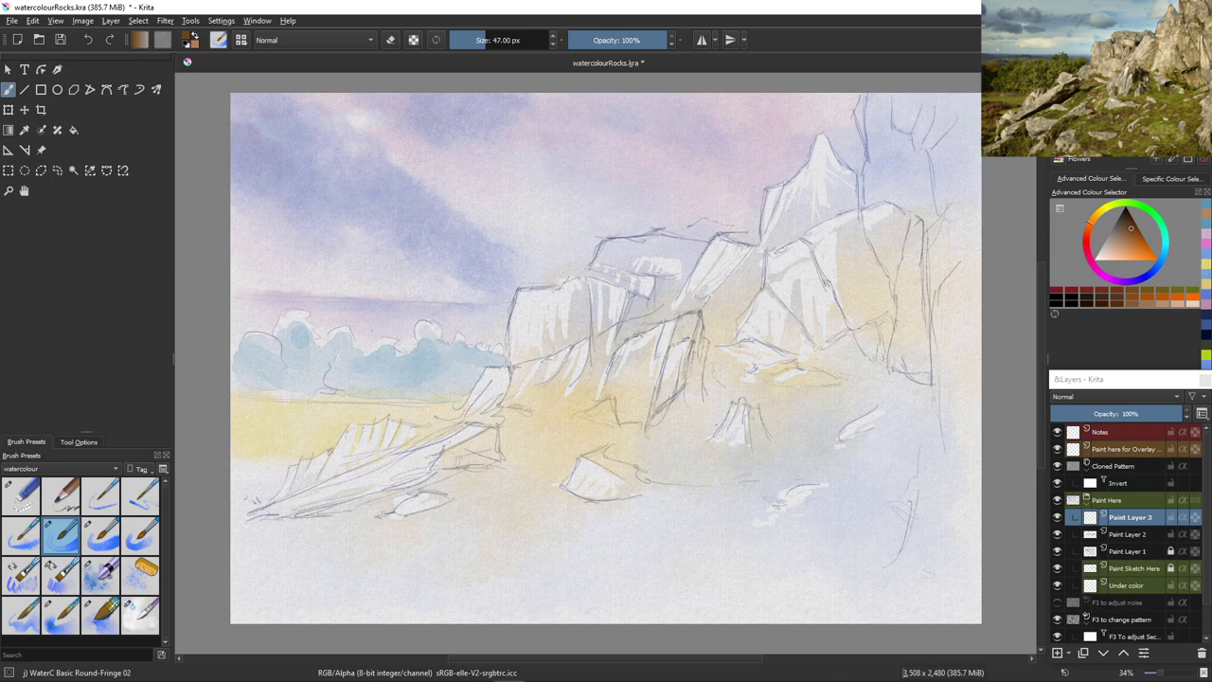
pyautogui.click(1086, 232)
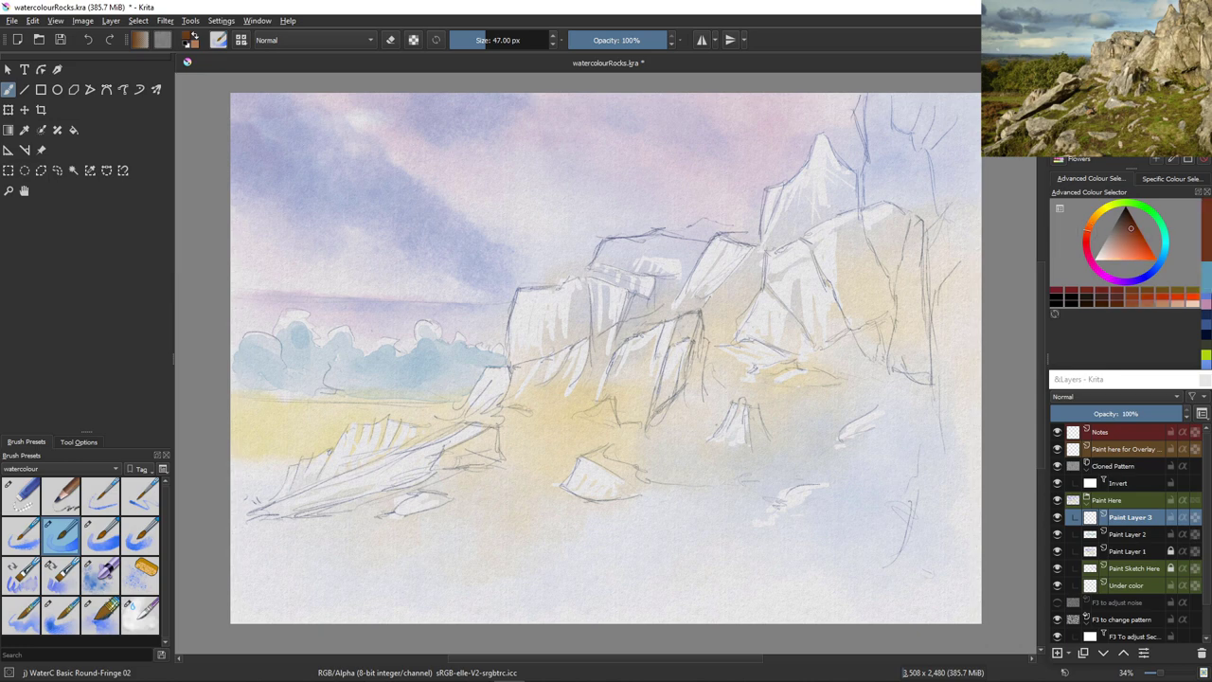
pyautogui.click(1086, 245)
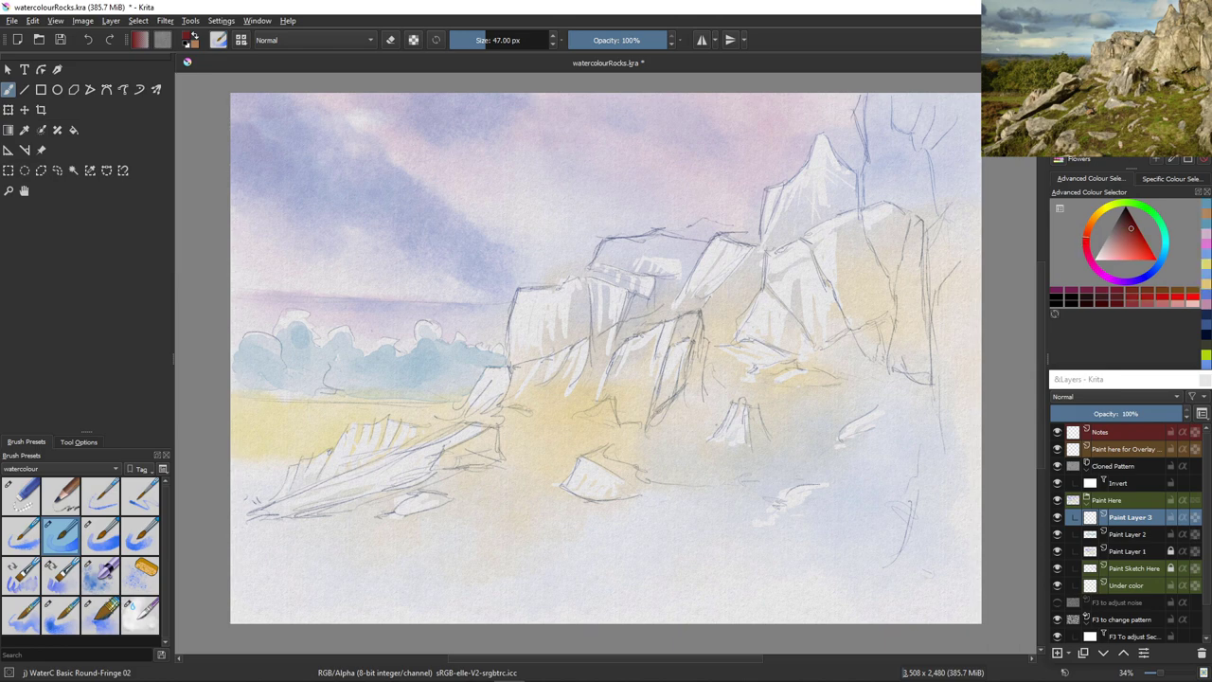
pyautogui.click(1124, 228)
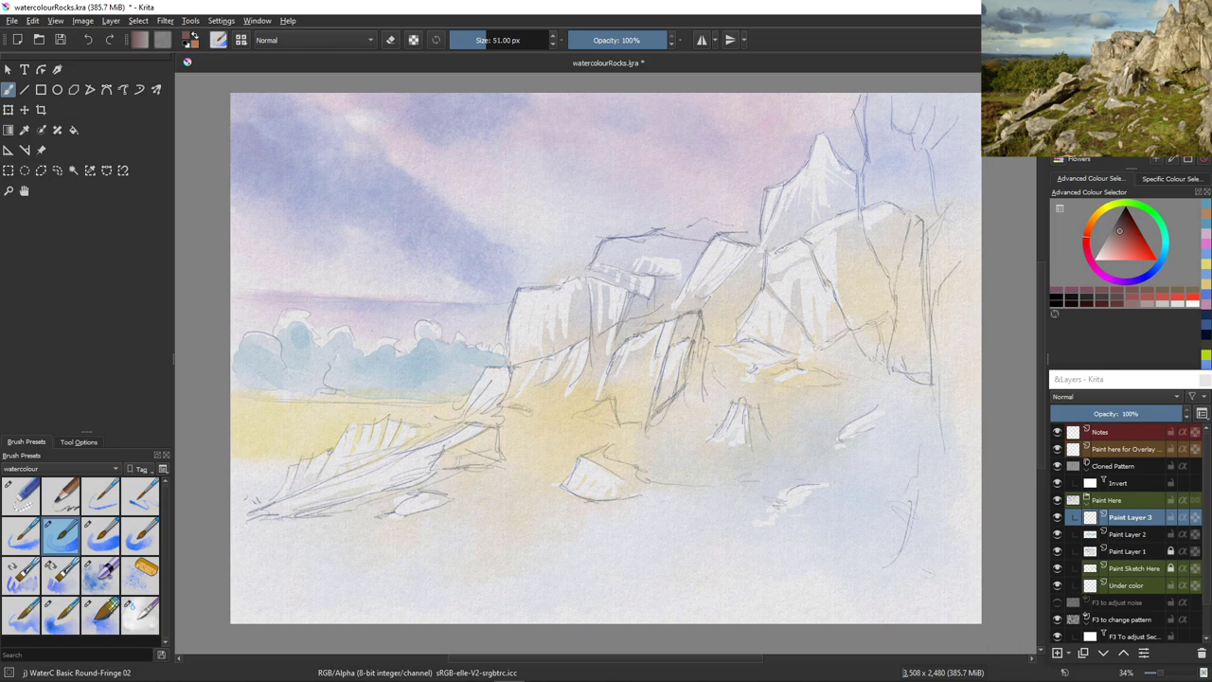
# Enlarge the fringe brush, and switch to the WaterC Basic Round-Grain brush
pyautogui.press(']')
pyautogui.press(']')
pyautogui.press(']')
pyautogui.press(']')
pyautogui.press(']')
pyautogui.press(']')
pyautogui.press(']')
pyautogui.press(']')
pyautogui.press(']')
pyautogui.press(']')
pyautogui.press(']')
pyautogui.press(']')
pyautogui.press(']')
pyautogui.click(101, 536)
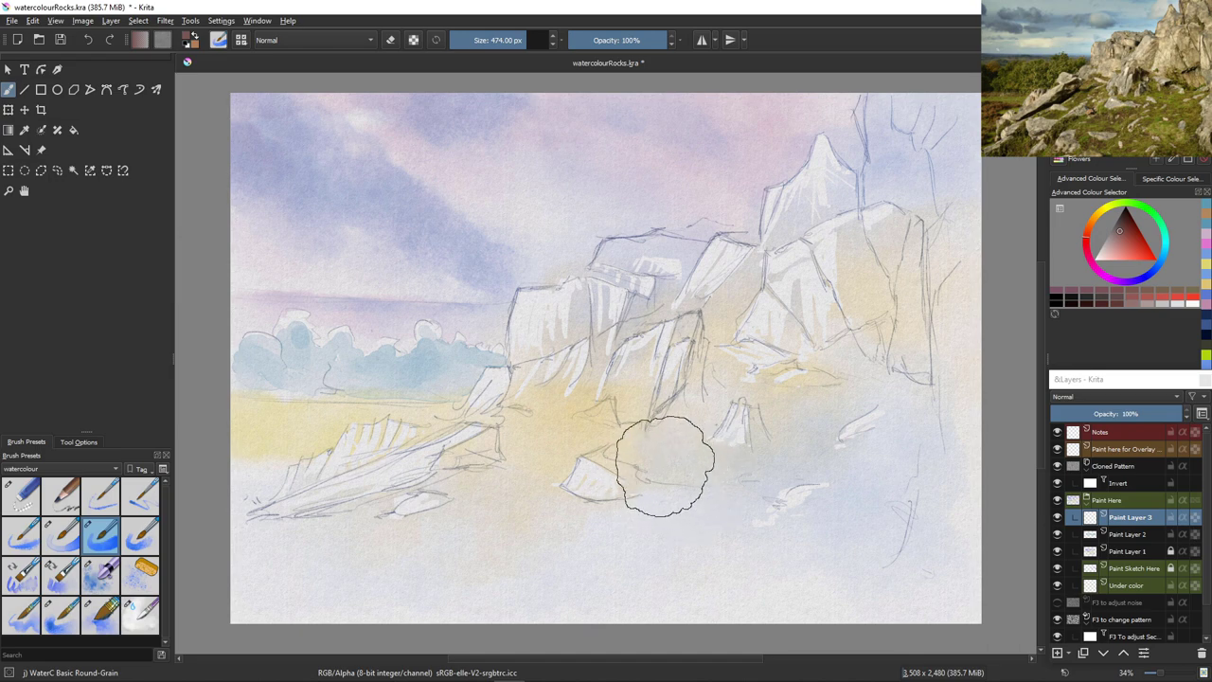
# Try a dark reddish-brown wash in the crevice below the tall peak with the Round-Grain brush at 188 px, and undo it
pyautogui.press('[')
pyautogui.press('[')
pyautogui.press('[')
pyautogui.press('[')
pyautogui.press('[')
pyautogui.press('[')
pyautogui.press('[')
pyautogui.press('[')
pyautogui.press('[')
pyautogui.press('[')
pyautogui.press('[')
pyautogui.press('[')
pyautogui.press('[')
pyautogui.press('[')
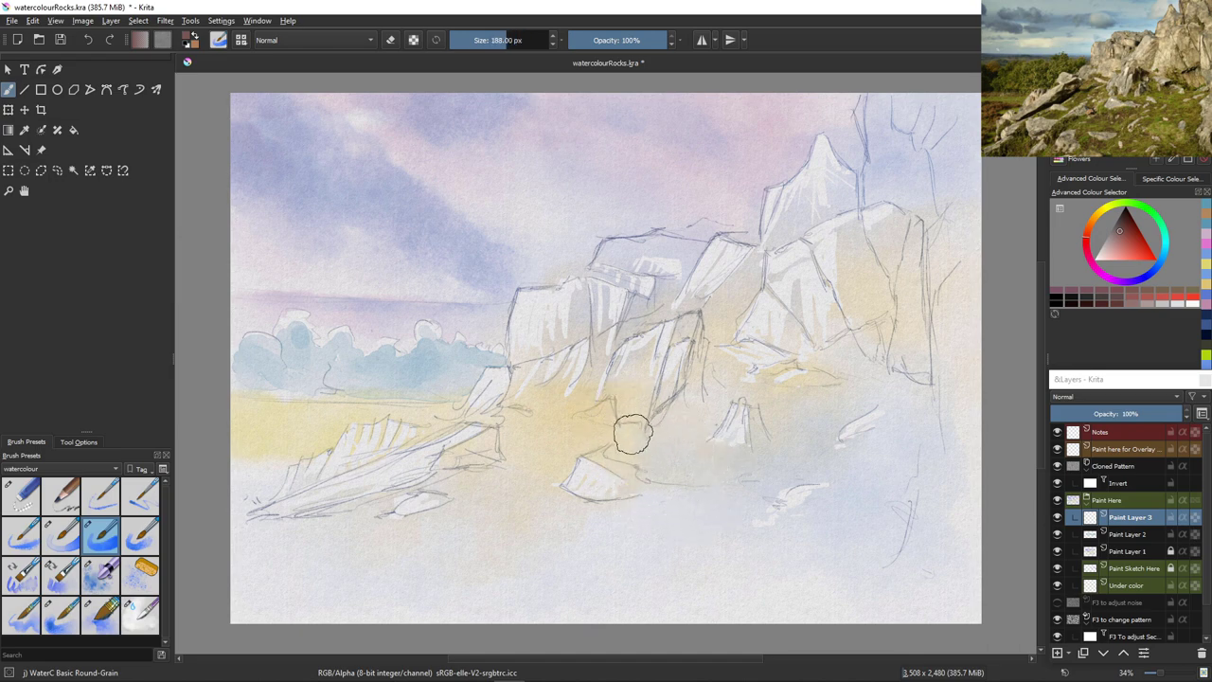
pyautogui.press('[')
pyautogui.press('[')
pyautogui.moveTo(758, 263)
pyautogui.mouseDown()
pyautogui.moveTo(729, 332)
pyautogui.moveTo(742, 274)
pyautogui.moveTo(713, 327)
pyautogui.moveTo(751, 278)
pyautogui.moveTo(724, 327)
pyautogui.mouseUp()
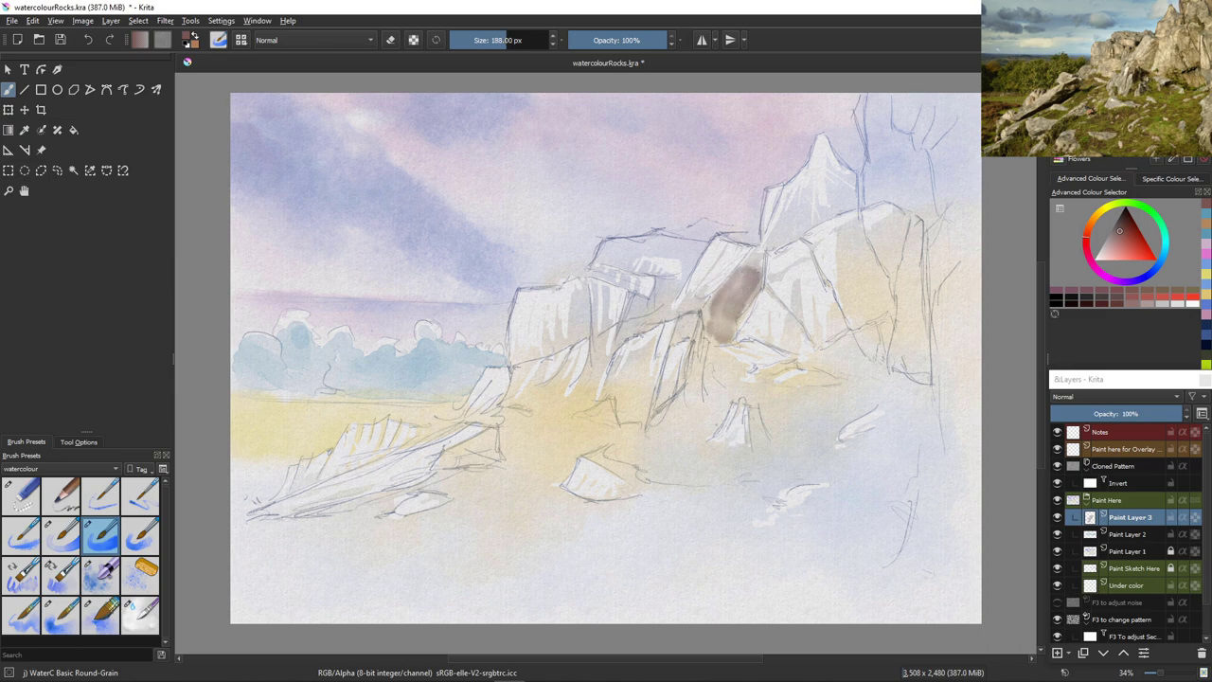
pyautogui.hotkey('ctrl', 'z')
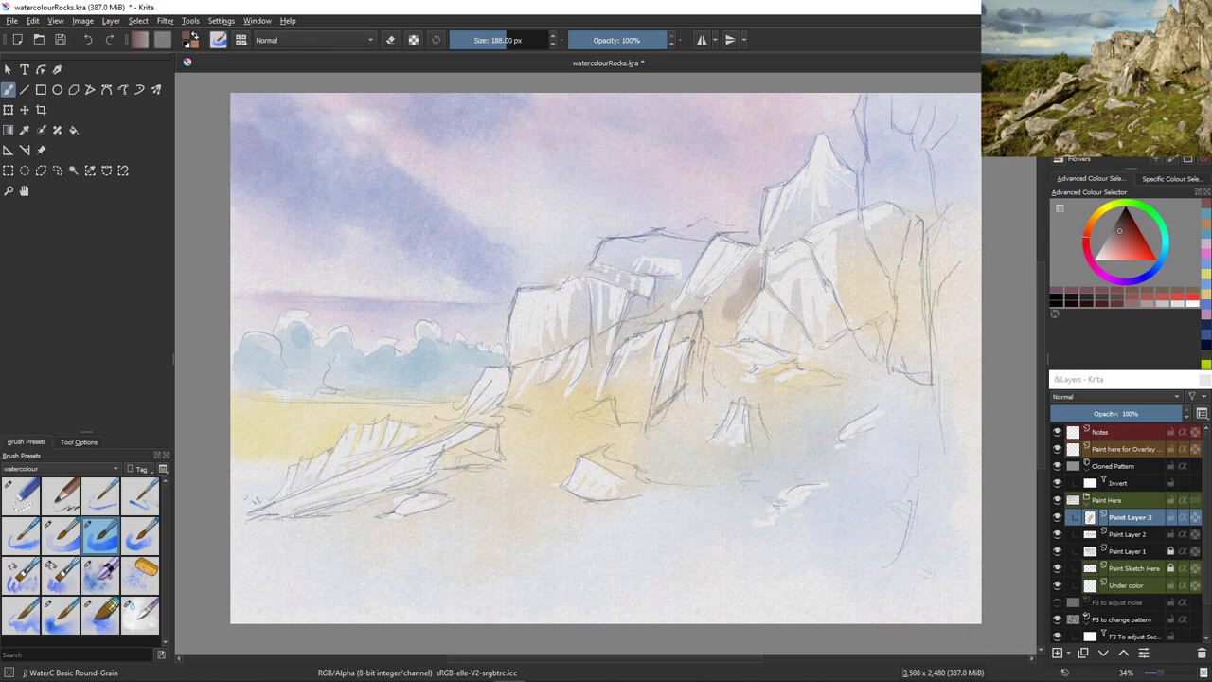
pyautogui.hotkey('ctrl', 'z')
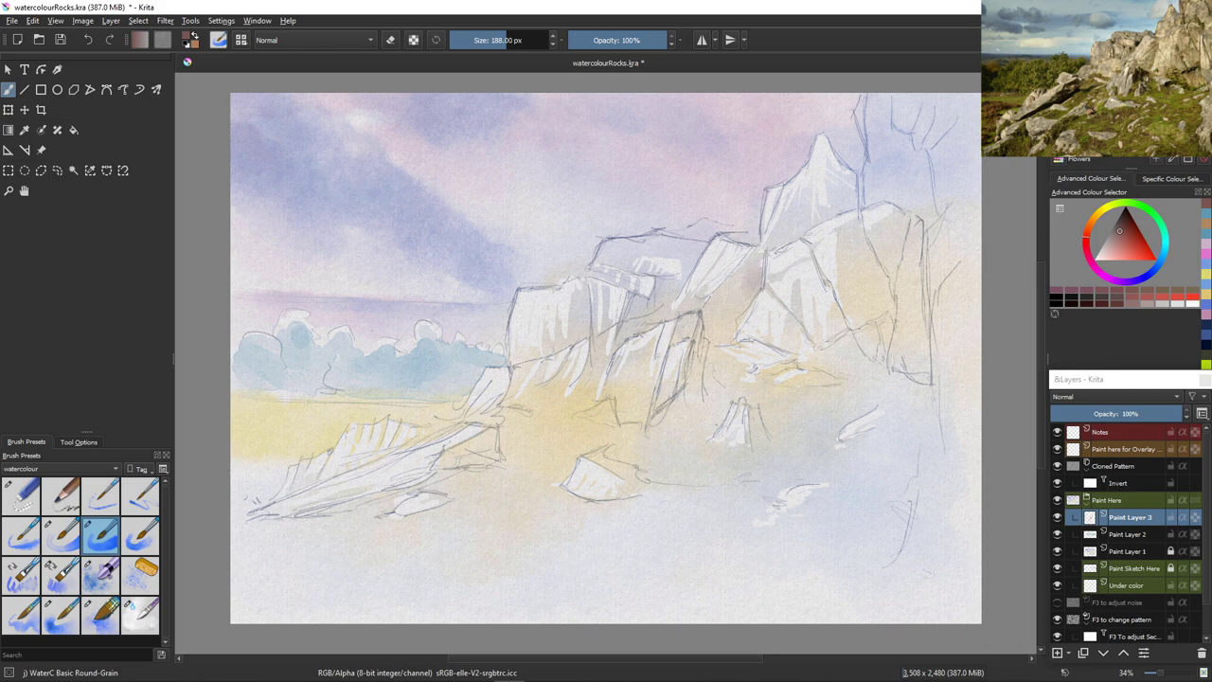
# Try the WaterC Basic Round-Grunge brush at 100 px in the crevice below the peak, and undo the strokes
pyautogui.click(140, 532)
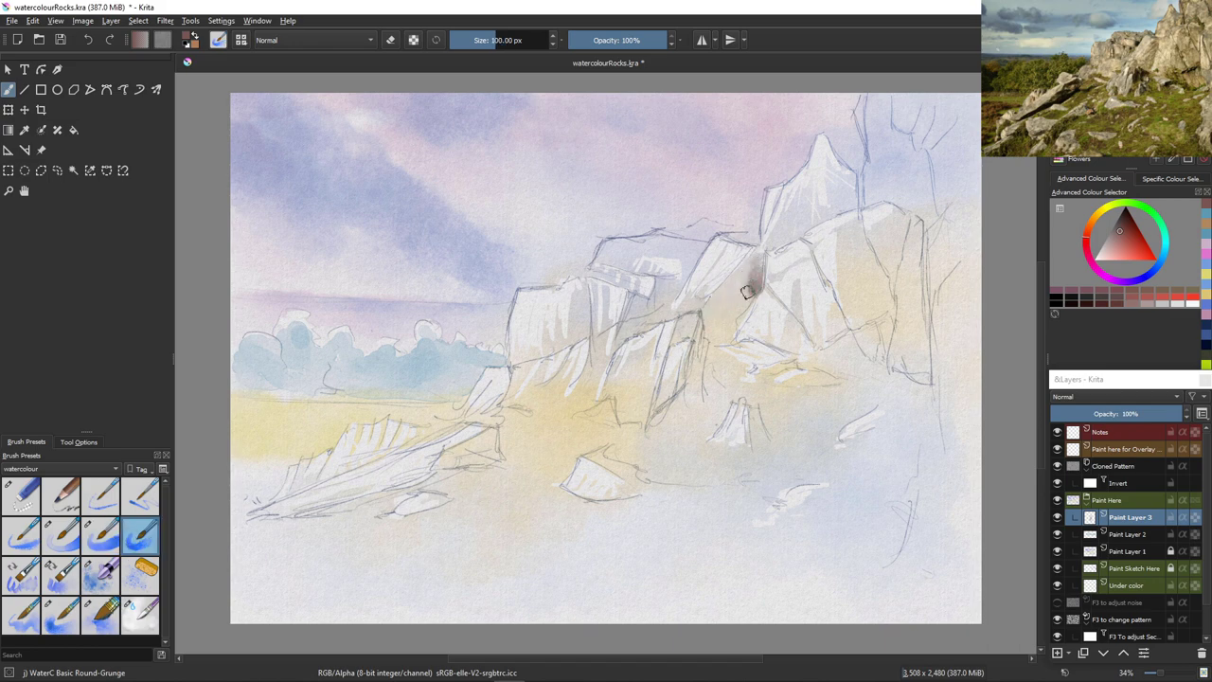
pyautogui.moveTo(748, 274)
pyautogui.mouseDown()
pyautogui.moveTo(723, 319)
pyautogui.moveTo(736, 313)
pyautogui.moveTo(730, 332)
pyautogui.moveTo(710, 342)
pyautogui.mouseUp()
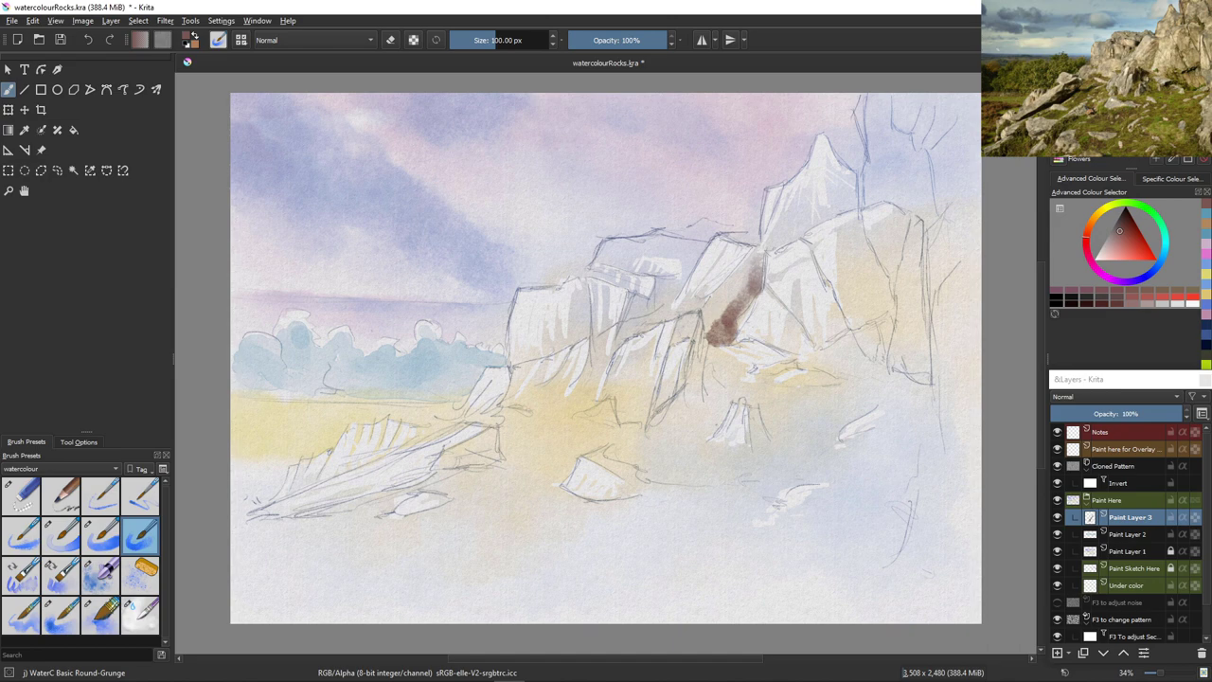
pyautogui.hotkey('ctrl', 'z')
pyautogui.hotkey('ctrl', 'z')
pyautogui.hotkey('ctrl', 'z')
pyautogui.hotkey('ctrl', 'z')
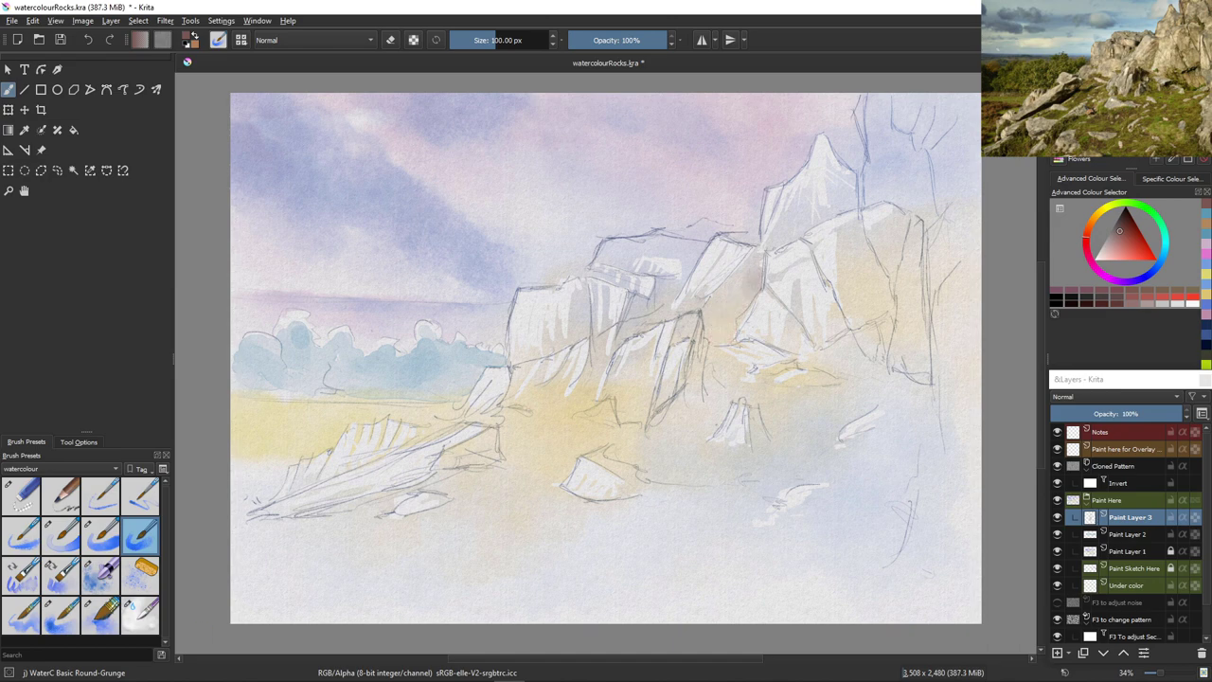
# Try the WaterC Flat Decay Tilt brush at 144 px in the same crevice, and undo the strokes
pyautogui.click(61, 574)
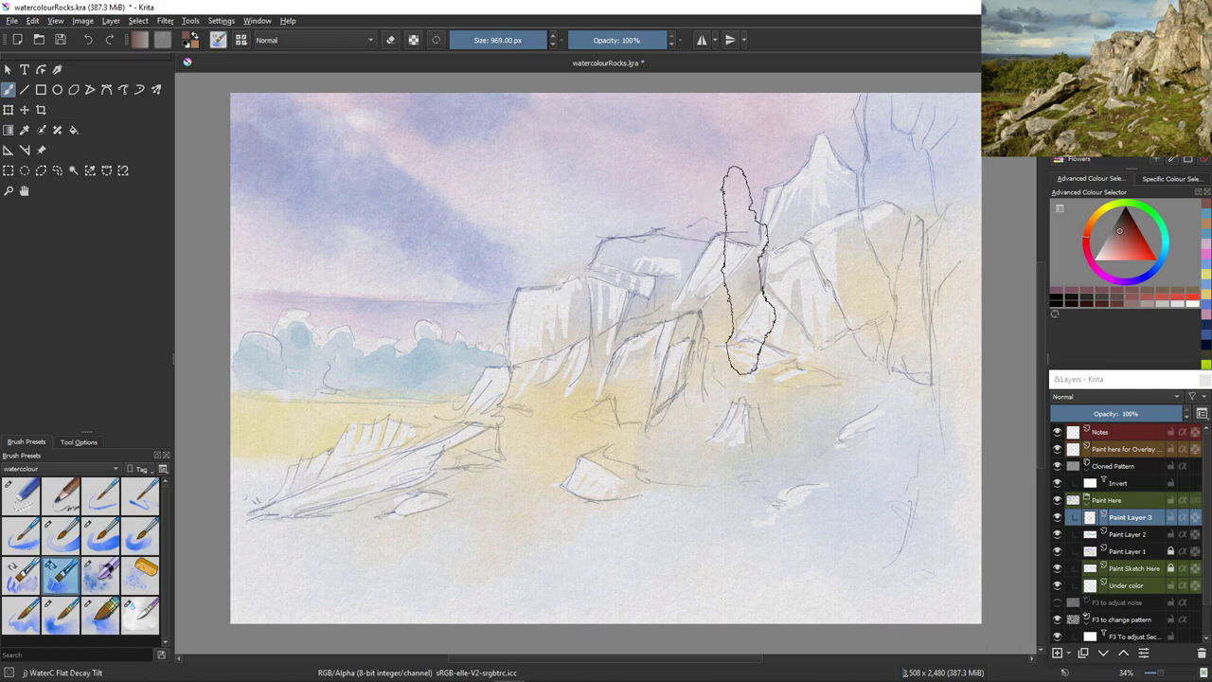
pyautogui.press('[')
pyautogui.press('[')
pyautogui.press('[')
pyautogui.press('[')
pyautogui.press('[')
pyautogui.press('[')
pyautogui.press('[')
pyautogui.press('[')
pyautogui.press('[')
pyautogui.press('[')
pyautogui.press('[')
pyautogui.press('[')
pyautogui.press('[')
pyautogui.press('[')
pyautogui.press('[')
pyautogui.press('[')
pyautogui.press('[')
pyautogui.press('[')
pyautogui.press('[')
pyautogui.press('[')
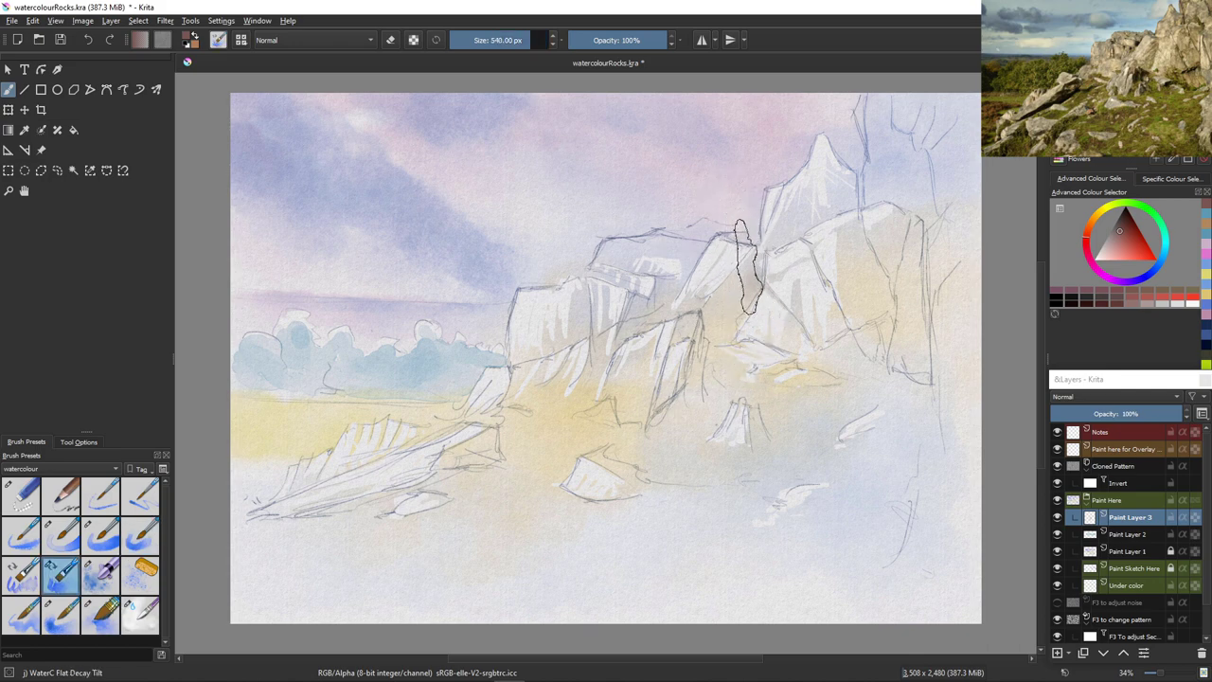
pyautogui.press('[')
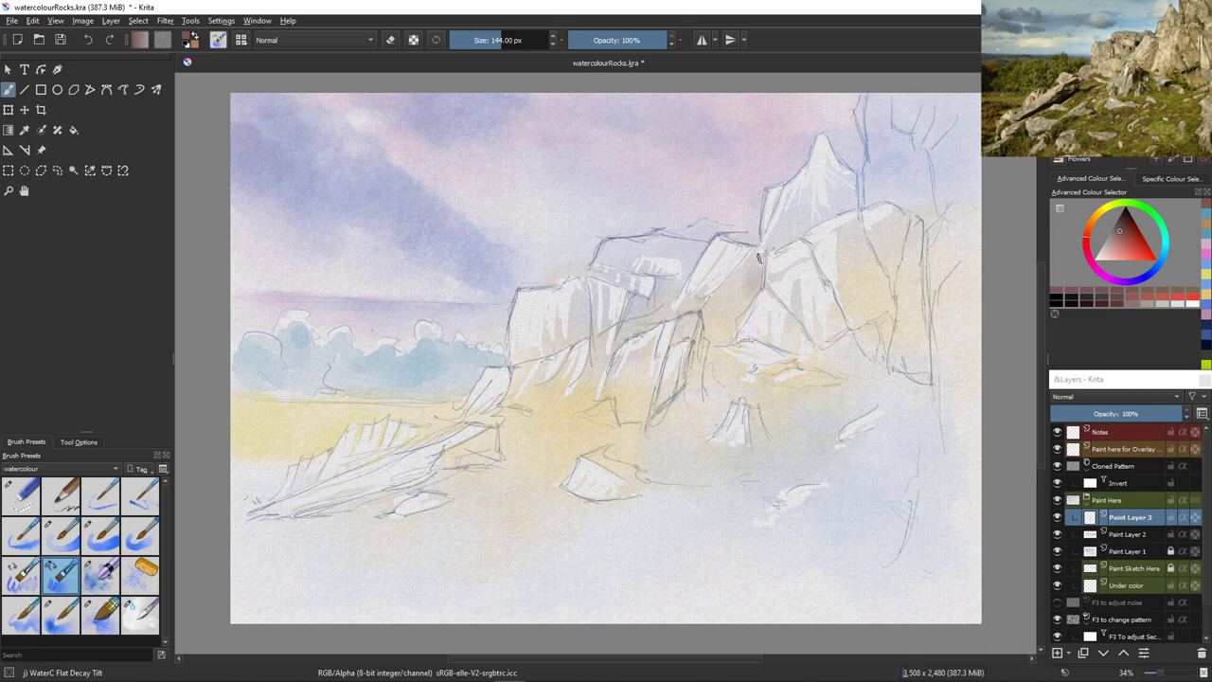
pyautogui.moveTo(759, 261)
pyautogui.mouseDown()
pyautogui.moveTo(732, 331)
pyautogui.moveTo(714, 339)
pyautogui.moveTo(731, 291)
pyautogui.moveTo(714, 317)
pyautogui.moveTo(753, 260)
pyautogui.moveTo(707, 339)
pyautogui.mouseUp()
pyautogui.rightClick(728, 308)
pyautogui.click(655, 176)
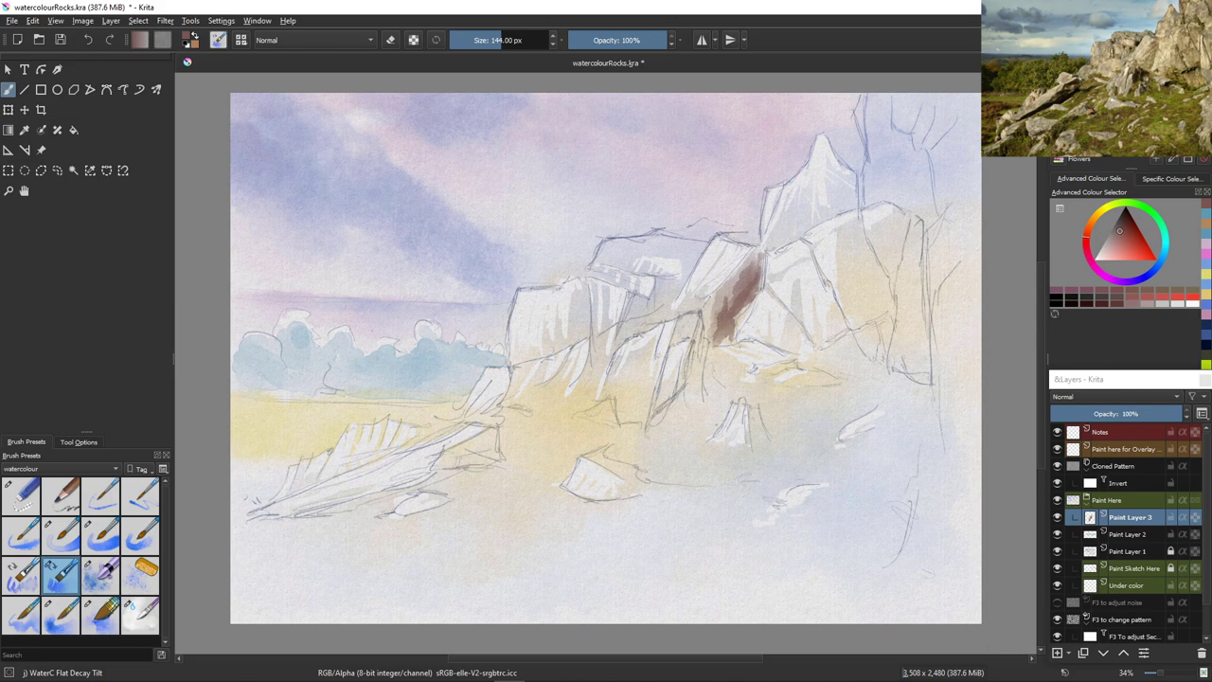
pyautogui.hotkey('ctrl', 'z')
pyautogui.hotkey('ctrl', 'z')
pyautogui.hotkey('ctrl', 'z')
pyautogui.hotkey('ctrl', 'z')
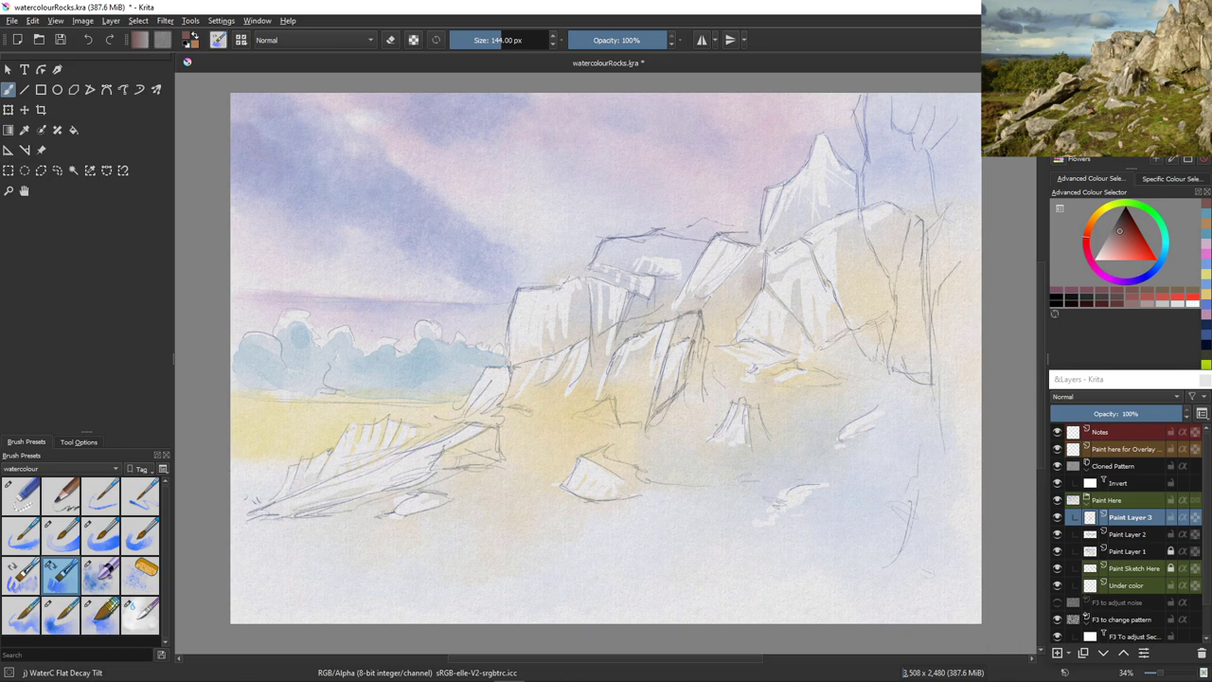
# Try the WaterC Flat Big-Grain Tilt brush at 200 px in the crevice, and undo the reddish-brown texture
pyautogui.click(21, 576)
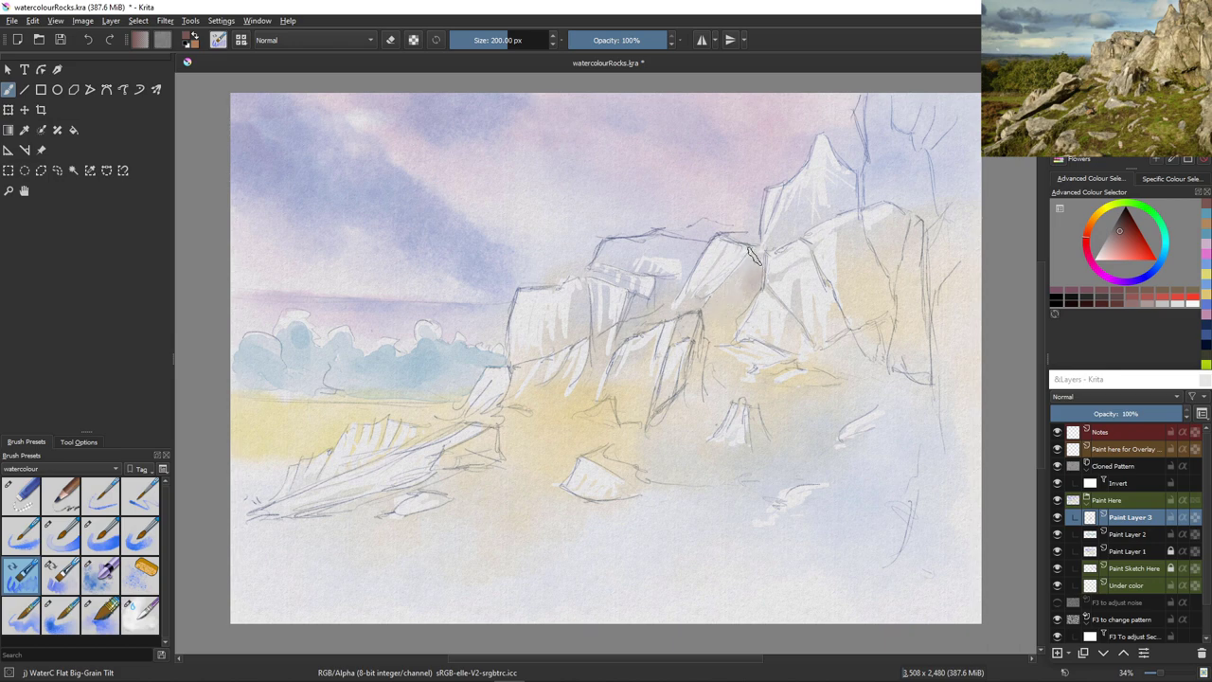
pyautogui.moveTo(753, 252)
pyautogui.mouseDown()
pyautogui.moveTo(754, 294)
pyautogui.moveTo(725, 327)
pyautogui.moveTo(746, 274)
pyautogui.moveTo(733, 330)
pyautogui.moveTo(717, 315)
pyautogui.moveTo(708, 341)
pyautogui.moveTo(713, 305)
pyautogui.mouseUp()
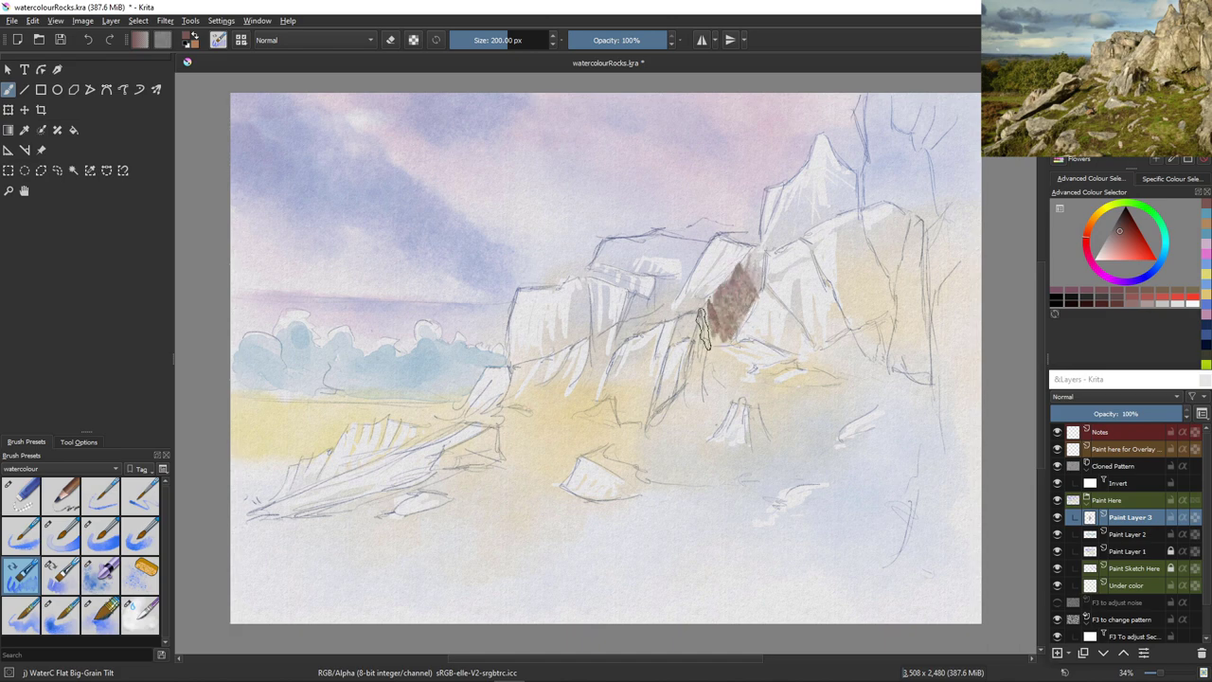
pyautogui.hotkey('ctrl', 'z')
pyautogui.hotkey('ctrl', 'z')
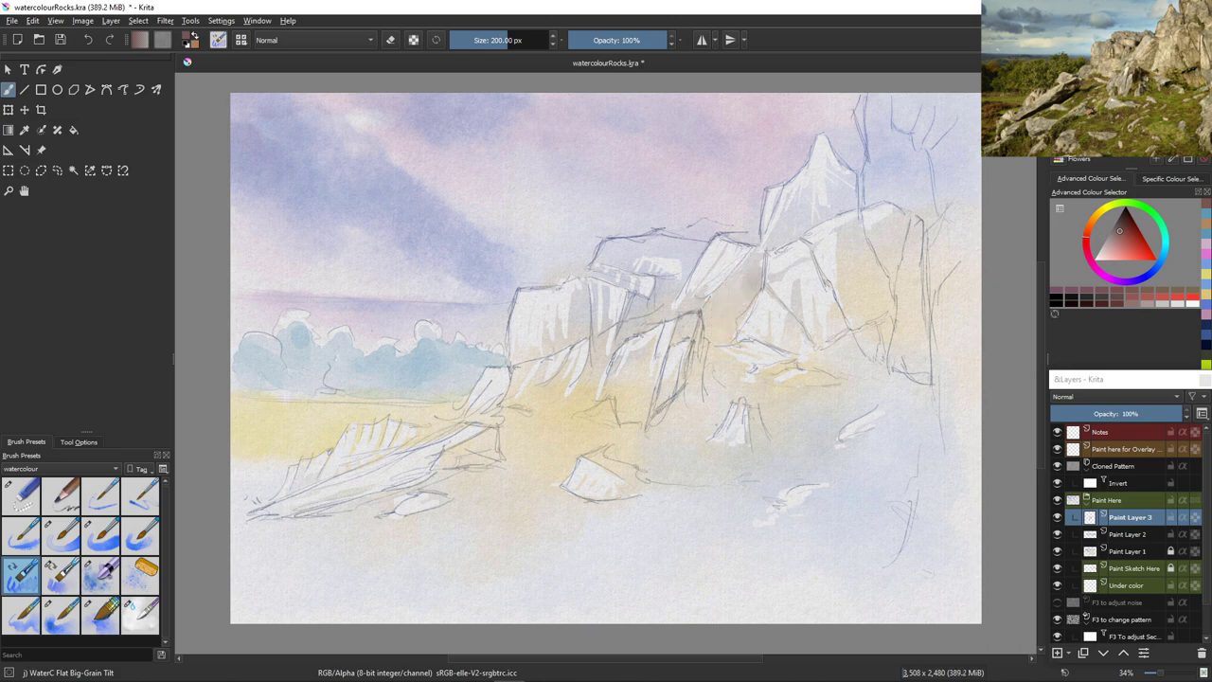
# Shift the paint hue to orange, try a dark and a lighter brown in the crevice, and undo both strokes
pyautogui.moveTo(1087, 237); pyautogui.dragTo(1093, 215)
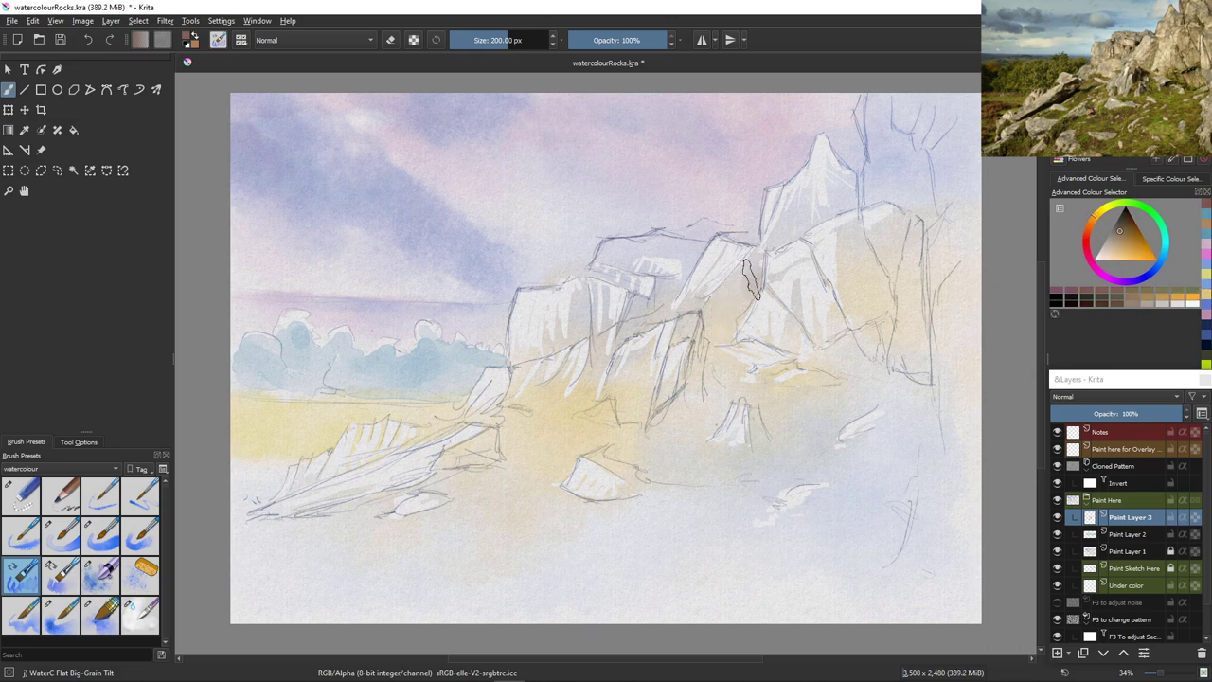
pyautogui.moveTo(759, 252)
pyautogui.mouseDown()
pyautogui.moveTo(753, 289)
pyautogui.moveTo(735, 311)
pyautogui.mouseUp()
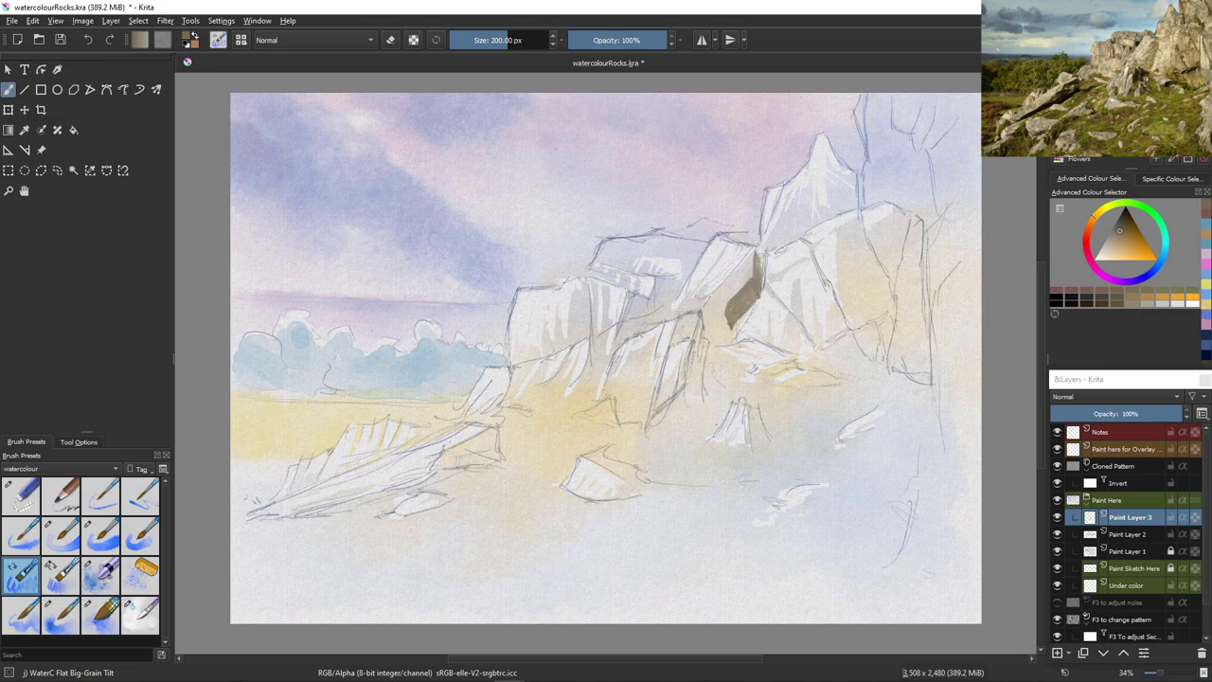
pyautogui.click(1125, 236)
pyautogui.moveTo(752, 261); pyautogui.dragTo(727, 319)
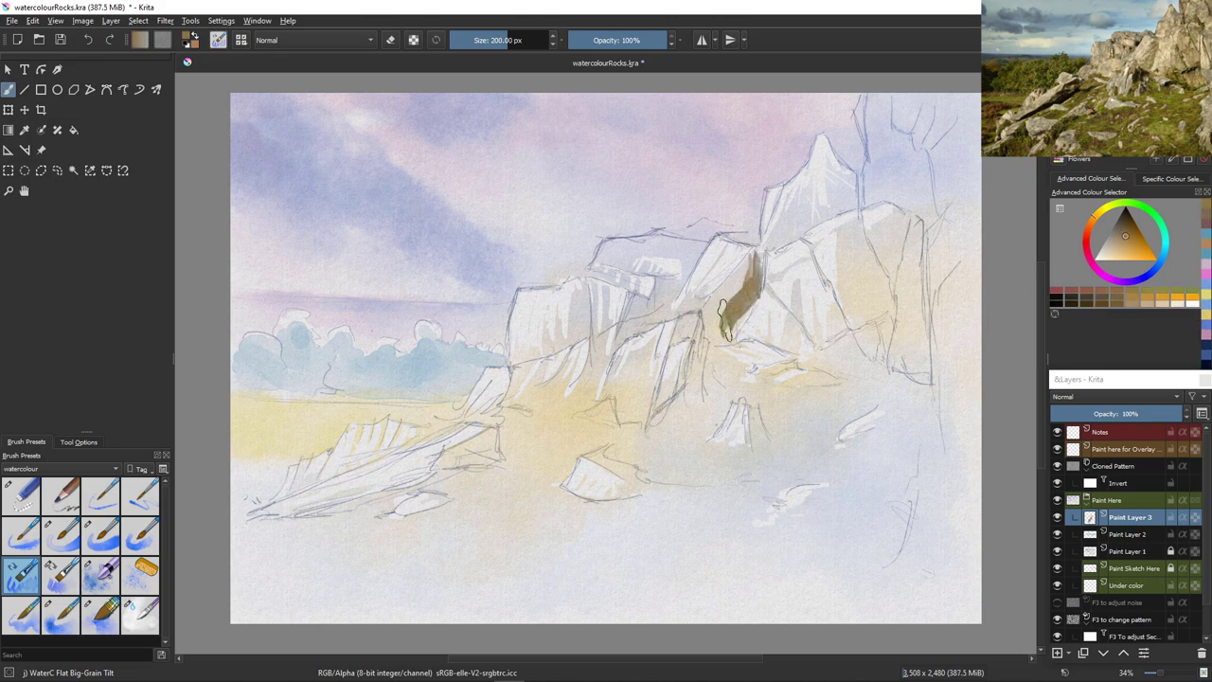
pyautogui.hotkey('ctrl', 'z')
pyautogui.hotkey('ctrl', 'z')
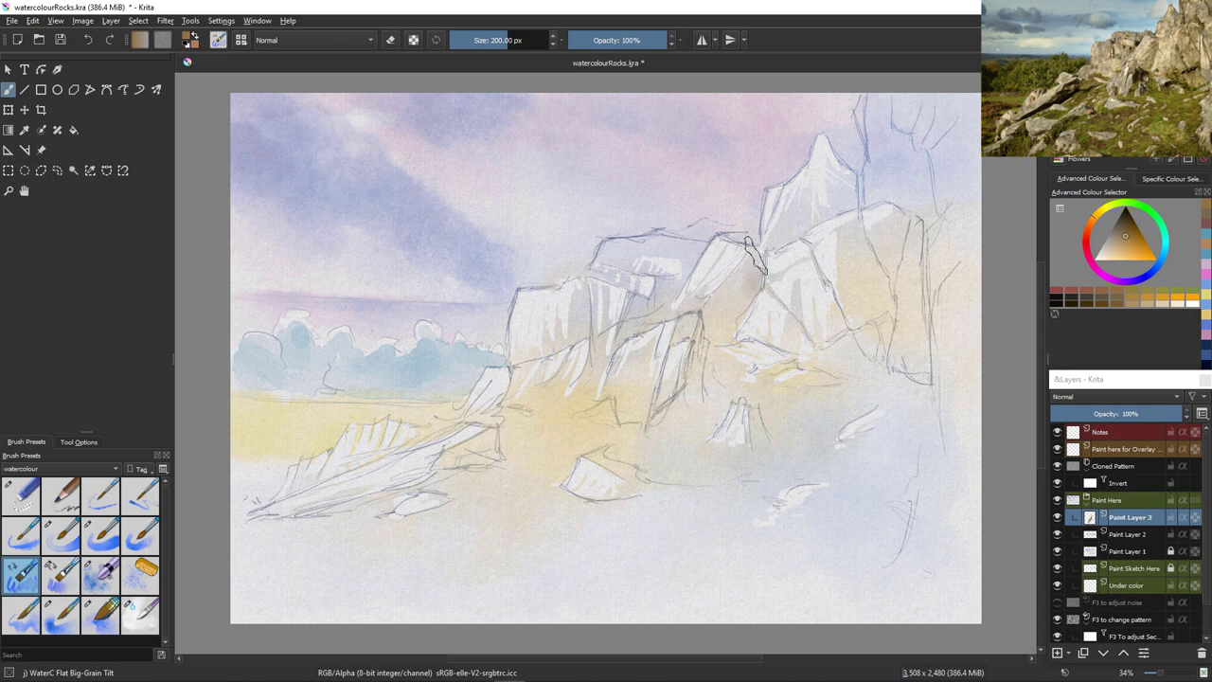
# Try ochre brown in the crevice, set the paint colour to a duller brown for another stroke, and undo the test strokes
pyautogui.moveTo(757, 254)
pyautogui.mouseDown()
pyautogui.moveTo(758, 296)
pyautogui.moveTo(721, 343)
pyautogui.moveTo(721, 327)
pyautogui.mouseUp()
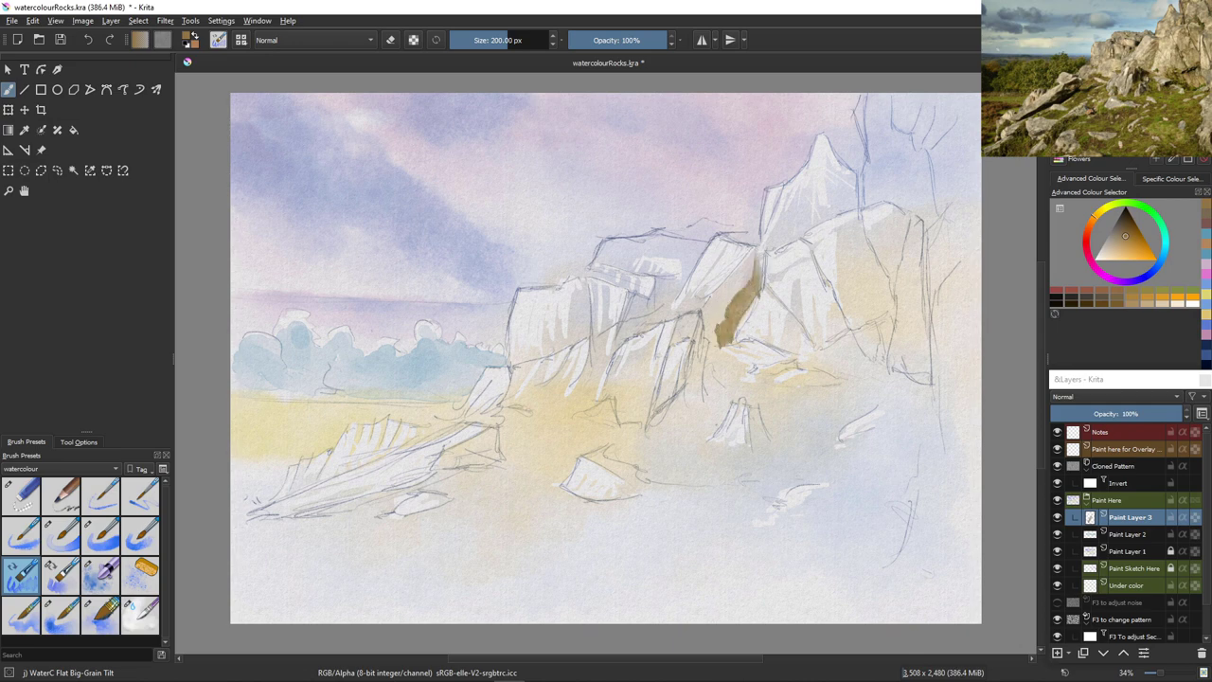
pyautogui.click(1117, 234)
pyautogui.moveTo(753, 258); pyautogui.dragTo(719, 336)
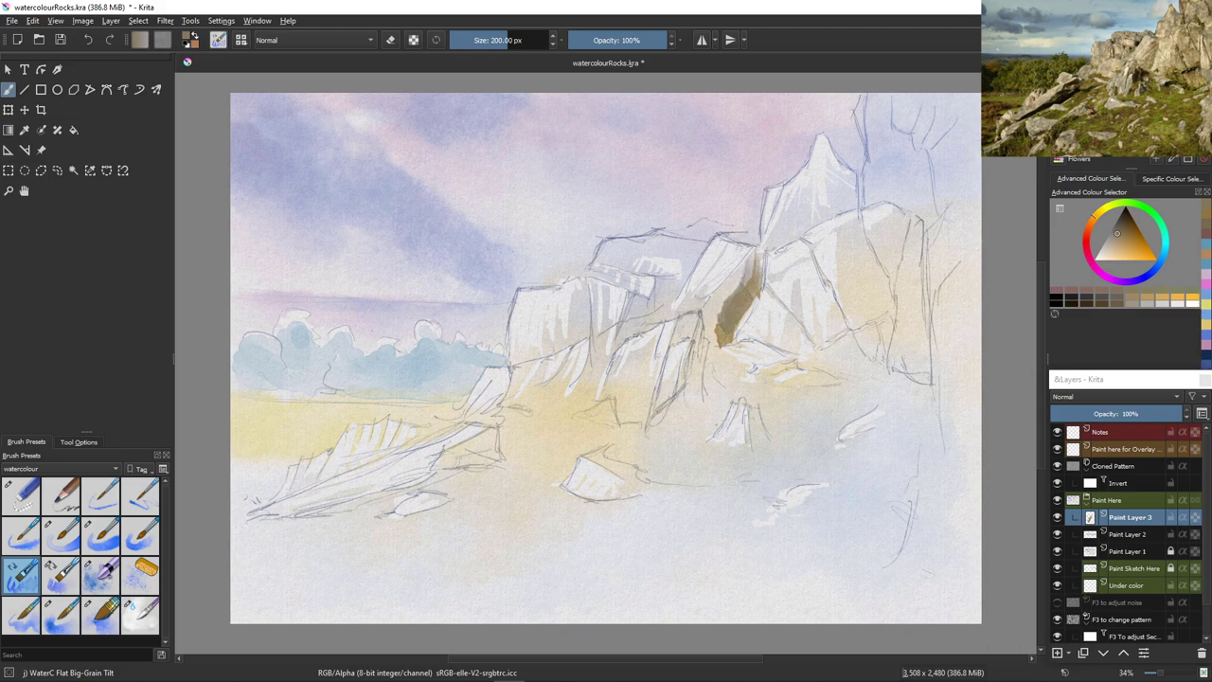
pyautogui.hotkey('ctrl', 'z')
pyautogui.hotkey('ctrl', 'z')
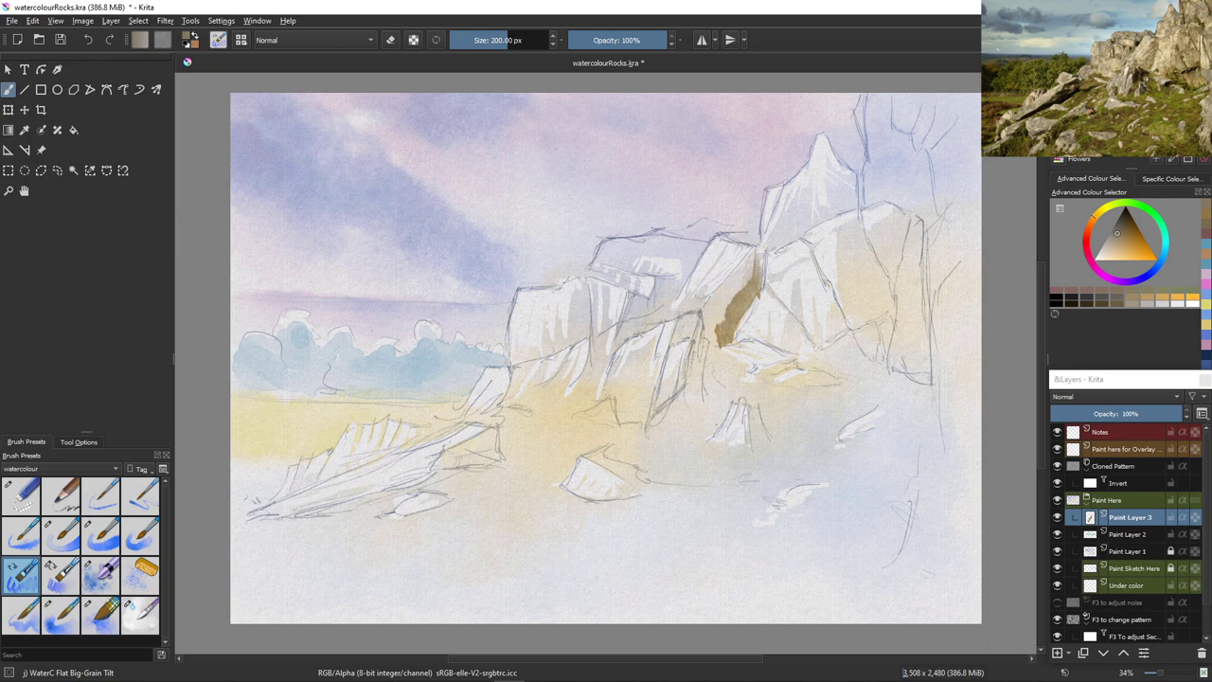
# Paint brown shadows in the crevice and on the tall peak's shaded side with the WaterC Basic Round-Fringe 02 brush at 126 px
pyautogui.click(60, 535)
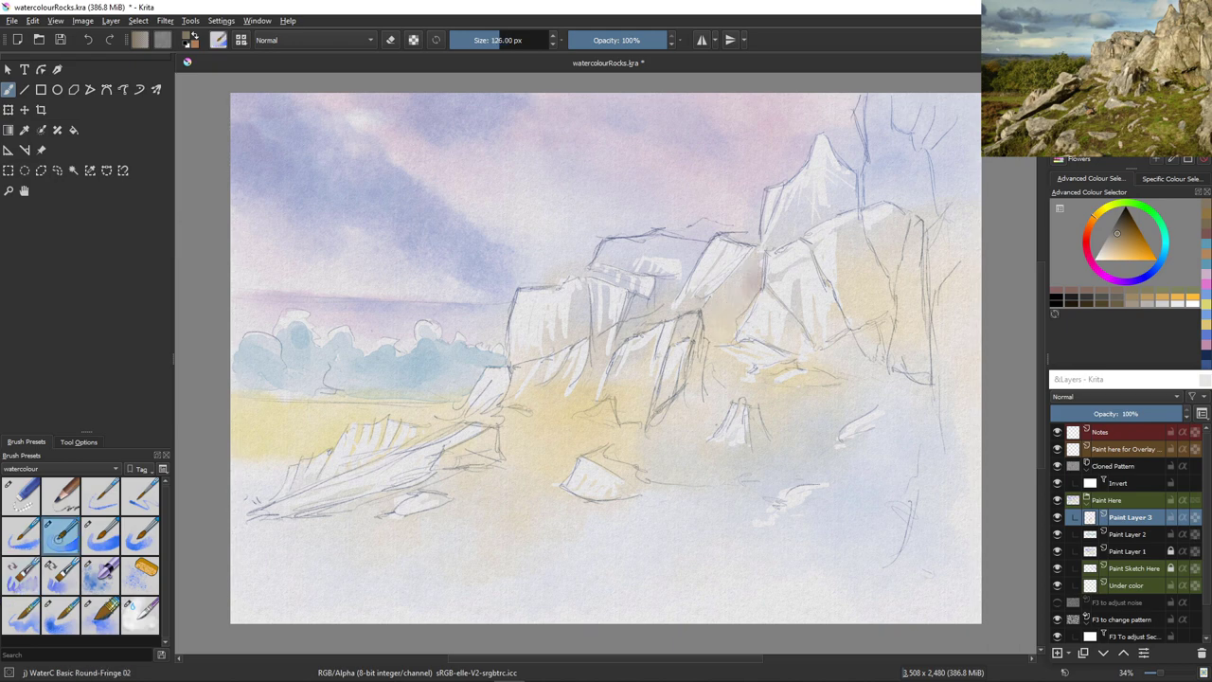
pyautogui.moveTo(751, 252)
pyautogui.mouseDown()
pyautogui.moveTo(750, 294)
pyautogui.moveTo(730, 326)
pyautogui.moveTo(720, 329)
pyautogui.moveTo(726, 310)
pyautogui.moveTo(713, 324)
pyautogui.moveTo(727, 333)
pyautogui.moveTo(714, 343)
pyautogui.mouseUp()
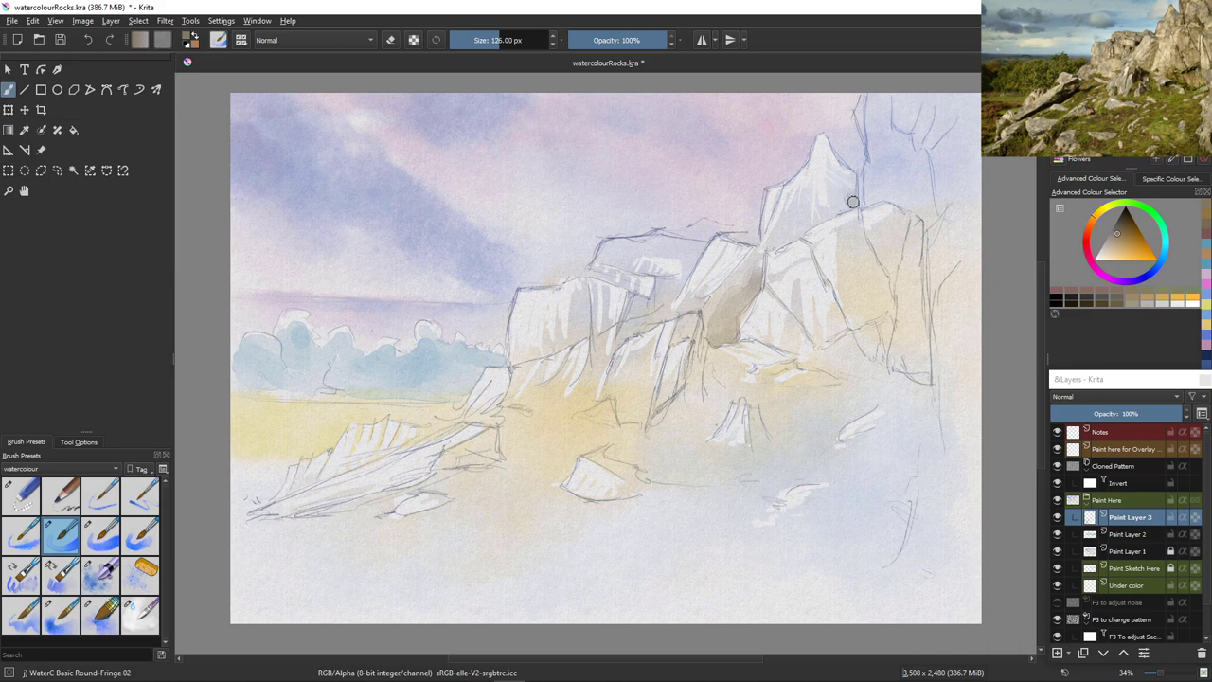
pyautogui.moveTo(852, 197)
pyautogui.mouseDown()
pyautogui.moveTo(812, 219)
pyautogui.moveTo(838, 175)
pyautogui.moveTo(849, 179)
pyautogui.moveTo(831, 164)
pyautogui.moveTo(827, 195)
pyautogui.moveTo(828, 162)
pyautogui.moveTo(844, 178)
pyautogui.moveTo(808, 221)
pyautogui.mouseUp()
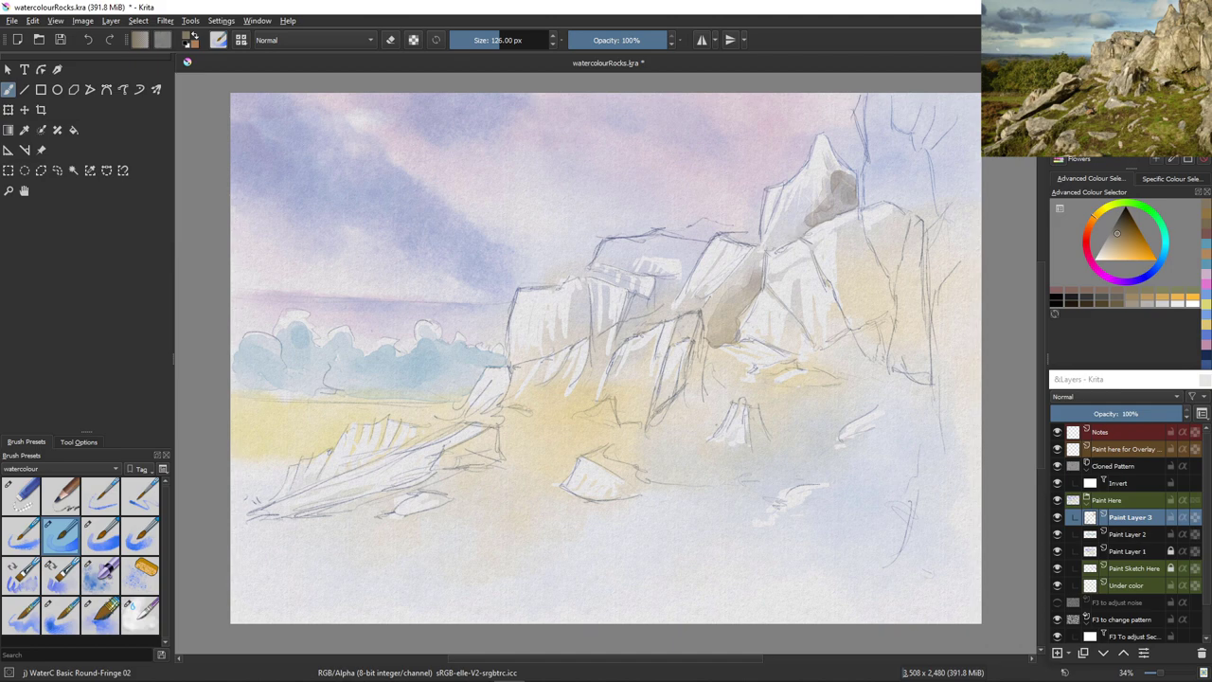
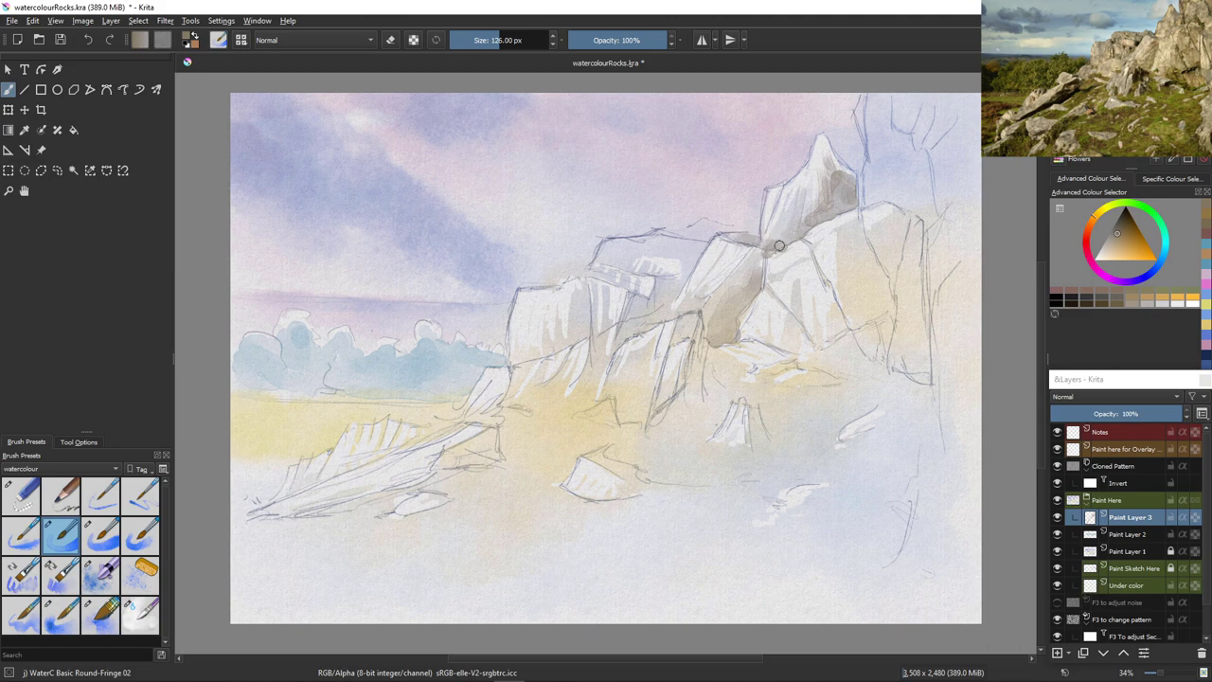
# Paint a brown shadow along the ledge below the tall peak, and trim it with the 47 px Eraser Small brush
pyautogui.moveTo(762, 240)
pyautogui.mouseDown()
pyautogui.moveTo(726, 235)
pyautogui.moveTo(790, 246)
pyautogui.moveTo(725, 233)
pyautogui.mouseUp()
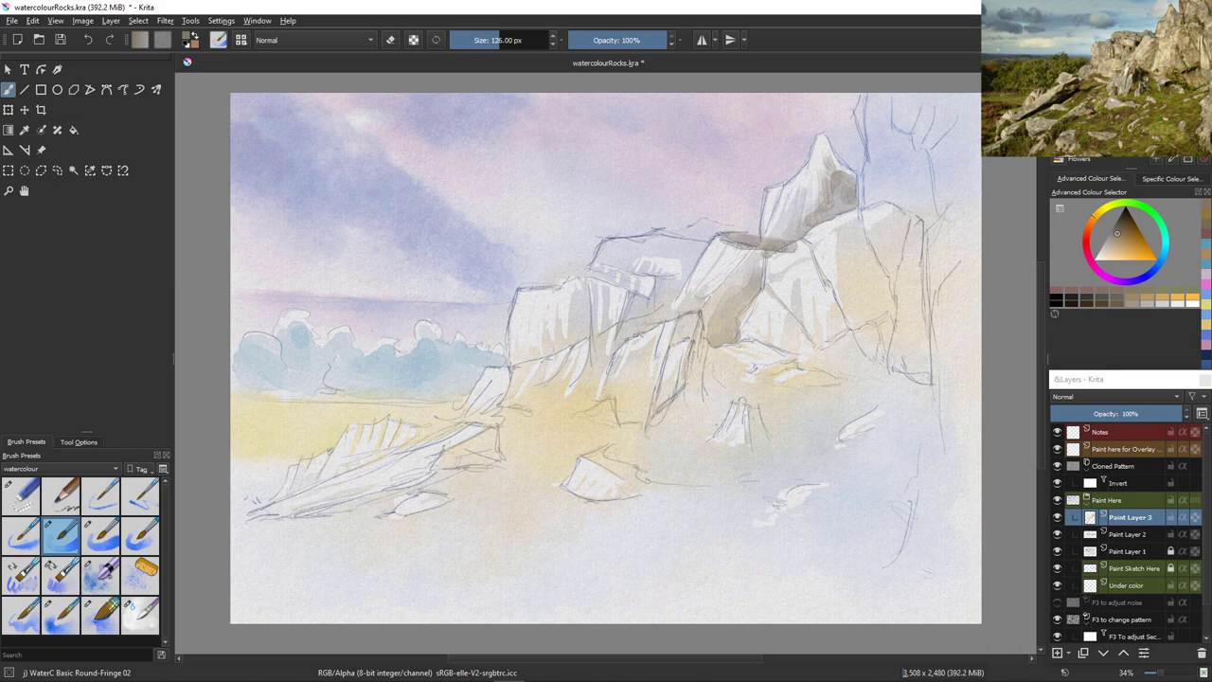
pyautogui.click(25, 503)
pyautogui.moveTo(792, 254)
pyautogui.mouseDown()
pyautogui.moveTo(798, 246)
pyautogui.moveTo(717, 235)
pyautogui.mouseUp()
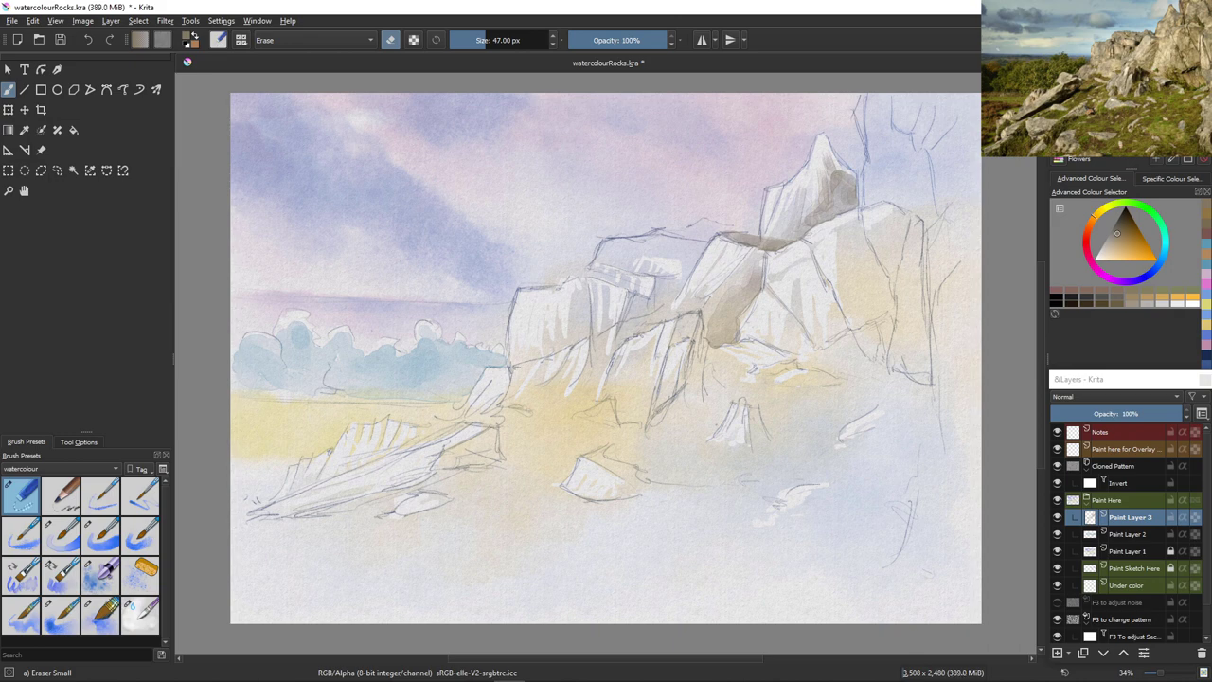
# Fill the flat-topped back rock with brown using the Round-Fringe 02 brush at 126 px, and clean its edges with the small eraser
pyautogui.click(61, 533)
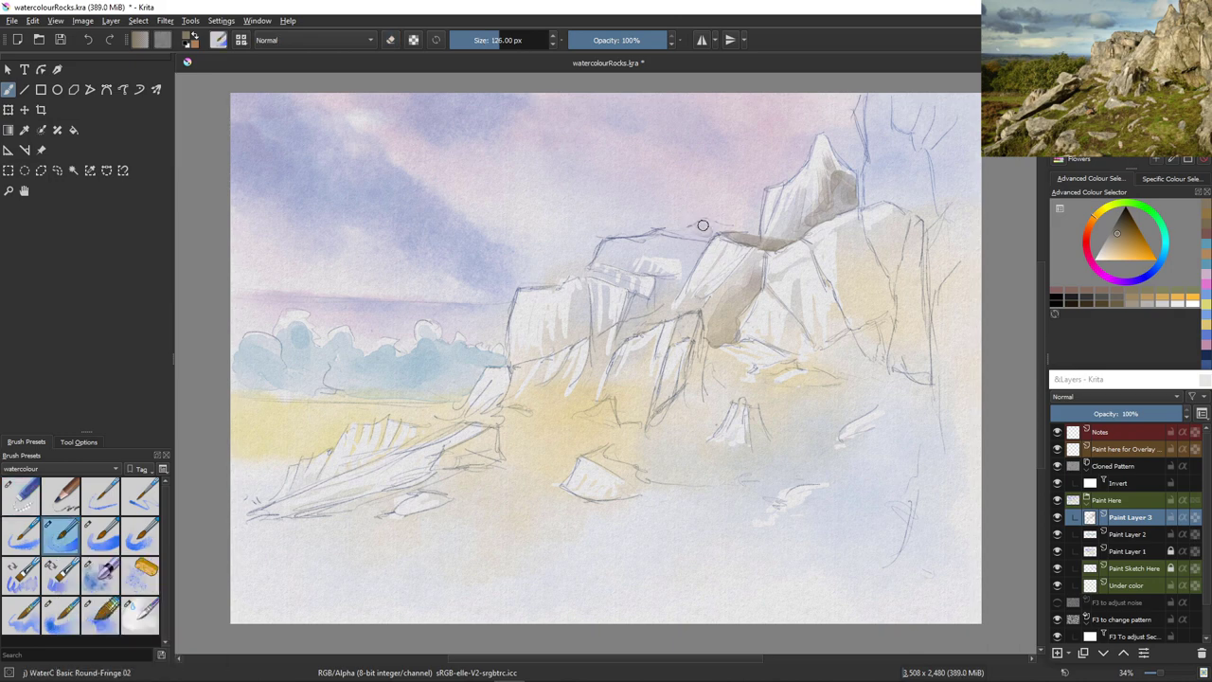
pyautogui.moveTo(716, 230)
pyautogui.mouseDown()
pyautogui.moveTo(707, 233)
pyautogui.moveTo(683, 265)
pyautogui.moveTo(617, 243)
pyautogui.moveTo(637, 256)
pyautogui.moveTo(696, 244)
pyautogui.moveTo(660, 237)
pyautogui.moveTo(607, 245)
pyautogui.moveTo(599, 258)
pyautogui.moveTo(630, 265)
pyautogui.moveTo(617, 259)
pyautogui.moveTo(698, 247)
pyautogui.moveTo(685, 265)
pyautogui.moveTo(634, 264)
pyautogui.moveTo(675, 271)
pyautogui.moveTo(697, 247)
pyautogui.moveTo(682, 270)
pyautogui.moveTo(608, 256)
pyautogui.moveTo(680, 252)
pyautogui.moveTo(655, 242)
pyautogui.moveTo(596, 257)
pyautogui.mouseUp()
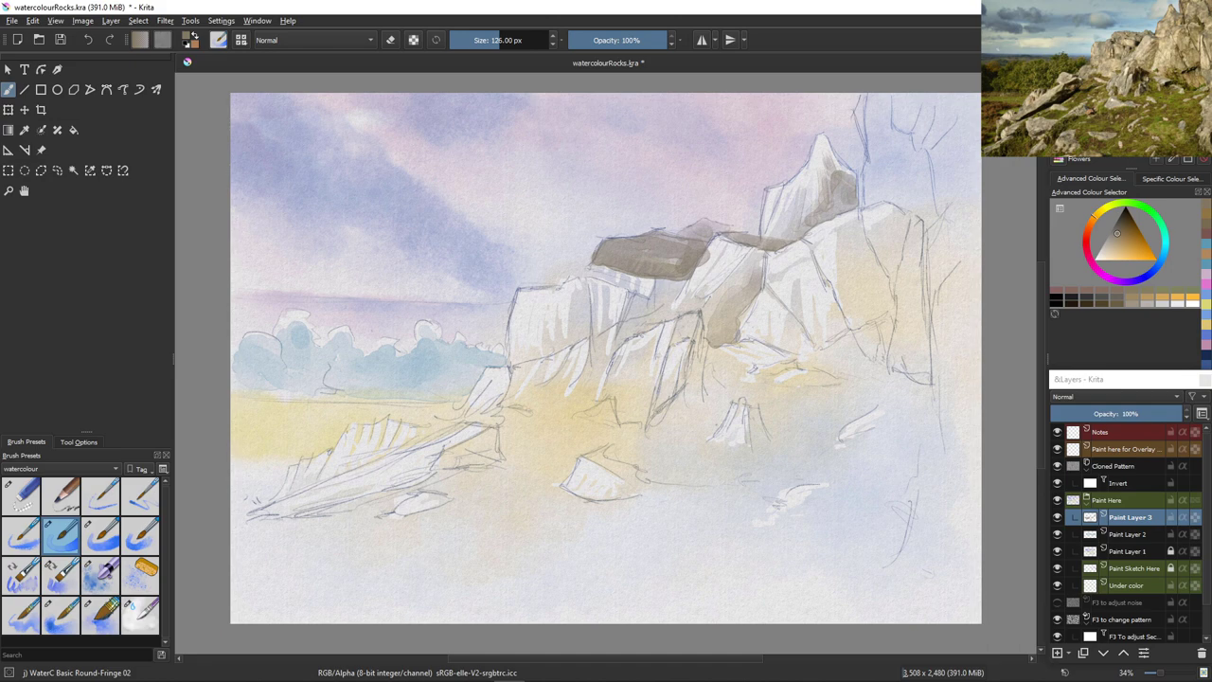
pyautogui.press('/')
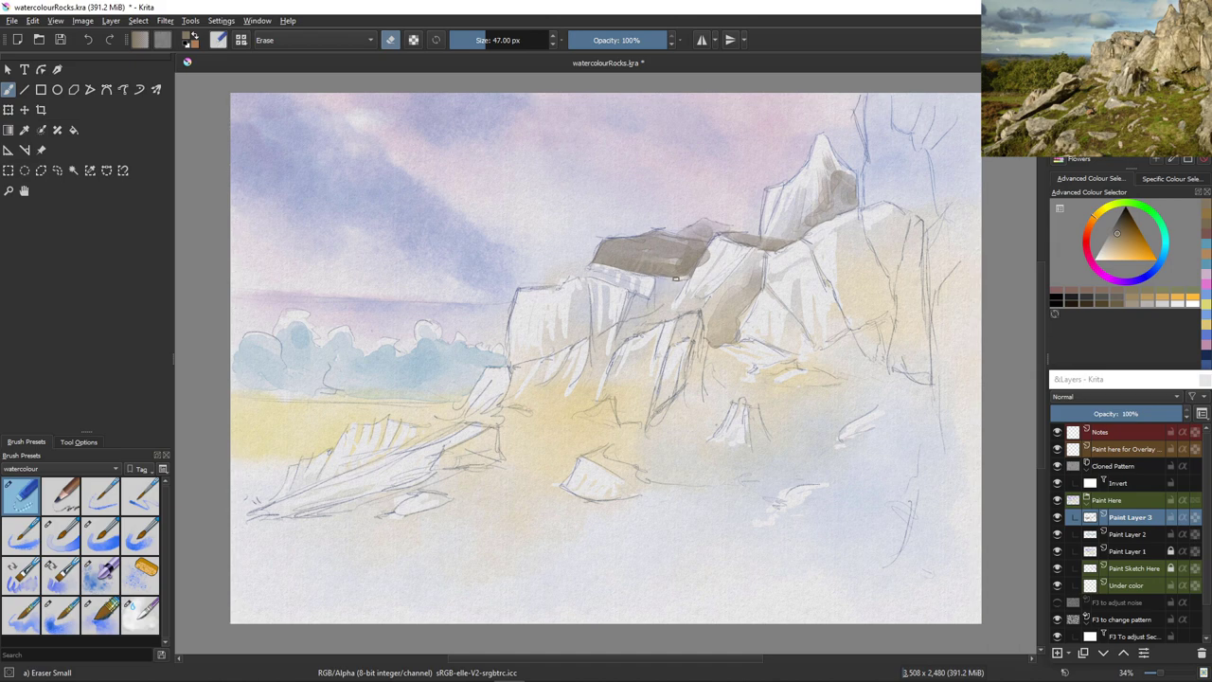
pyautogui.moveTo(660, 279); pyautogui.dragTo(694, 280)
pyautogui.moveTo(715, 239)
pyautogui.mouseDown()
pyautogui.moveTo(682, 303)
pyautogui.moveTo(693, 248)
pyautogui.moveTo(674, 227)
pyautogui.moveTo(690, 235)
pyautogui.moveTo(654, 226)
pyautogui.mouseUp()
# Soften the brown wash on the back rock with the WaterC Water-Pattern brush at 110 px
pyautogui.click(101, 615)
pyautogui.click(140, 613)
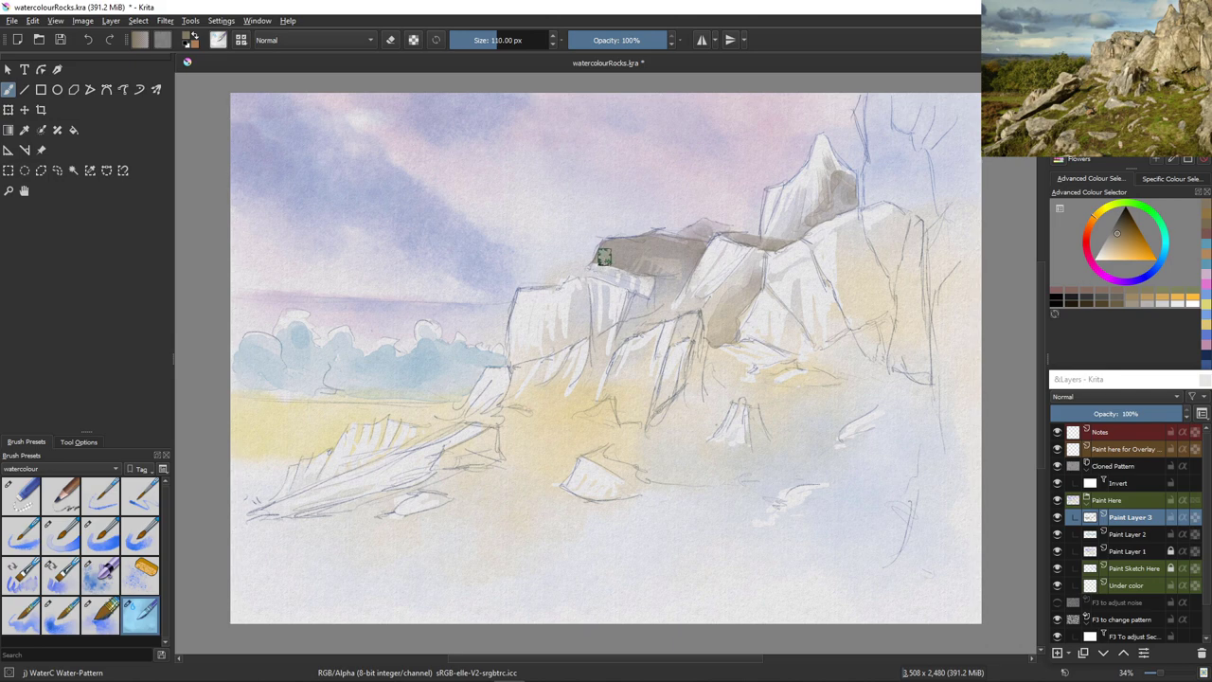
# Reduce the Round-Fringe 02 brush to 68 px and paint brown shadows around the small ledge and gap below the back rock
pyautogui.press('/')
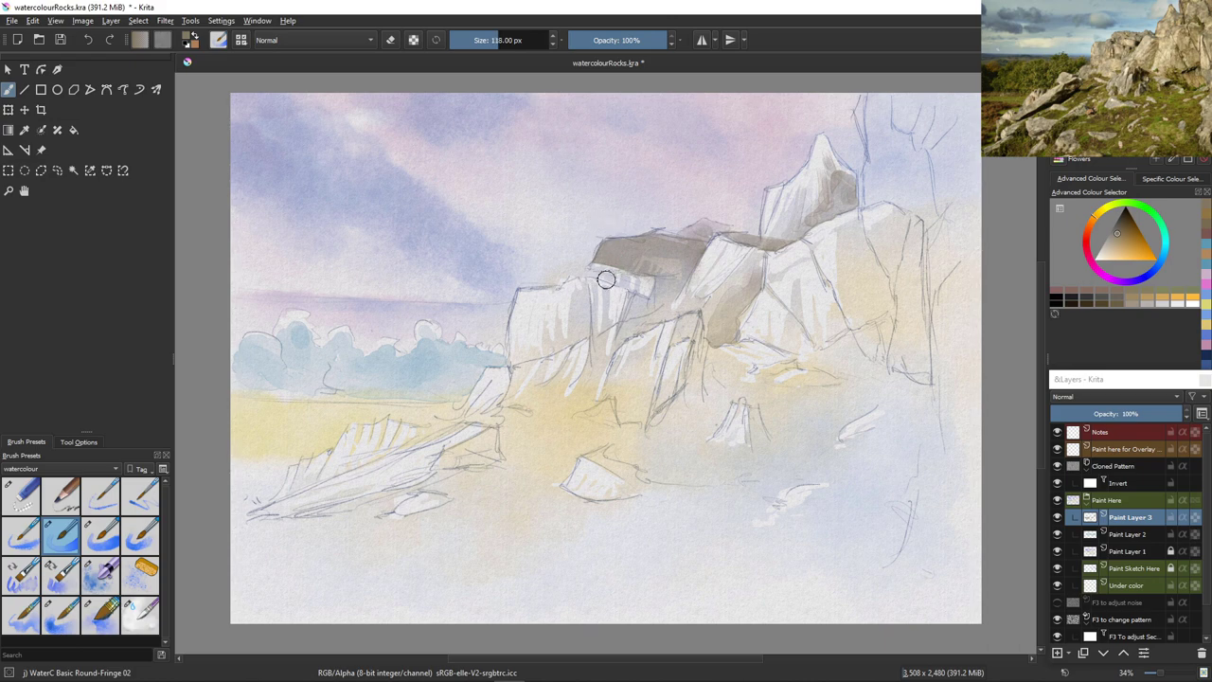
pyautogui.press('[')
pyautogui.press('[')
pyautogui.press('[')
pyautogui.press('[')
pyautogui.press('[')
pyautogui.moveTo(608, 265); pyautogui.dragTo(621, 280)
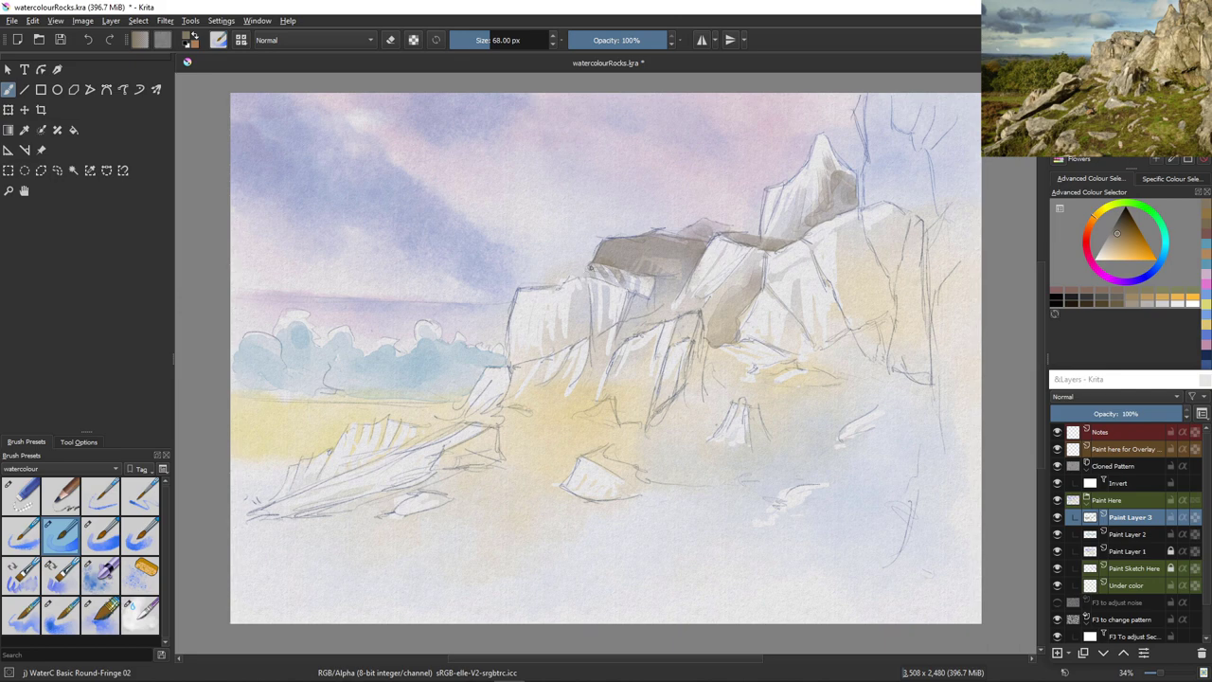
pyautogui.moveTo(590, 277); pyautogui.dragTo(608, 280)
pyautogui.moveTo(655, 322)
pyautogui.mouseDown()
pyautogui.moveTo(661, 308)
pyautogui.moveTo(634, 302)
pyautogui.mouseUp()
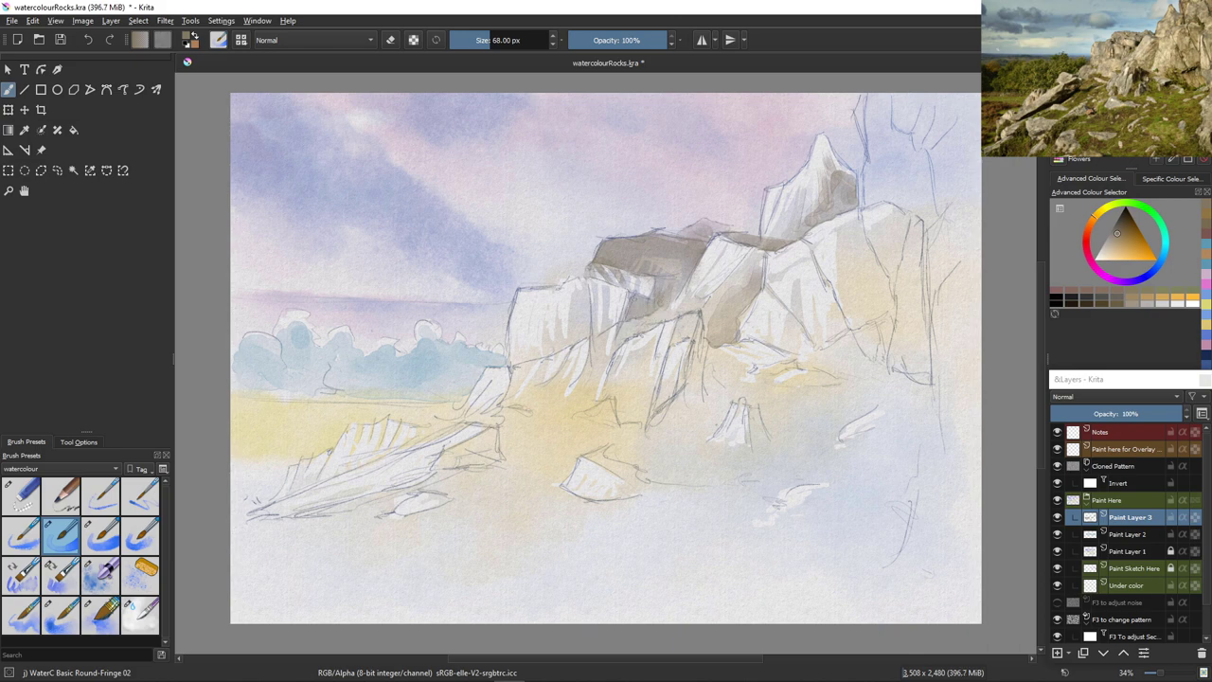
# Undo the last brown stroke and repaint the shadow in the gap below the flat-topped back rock
pyautogui.hotkey('ctrl', 'z')
pyautogui.moveTo(663, 308); pyautogui.dragTo(614, 342)
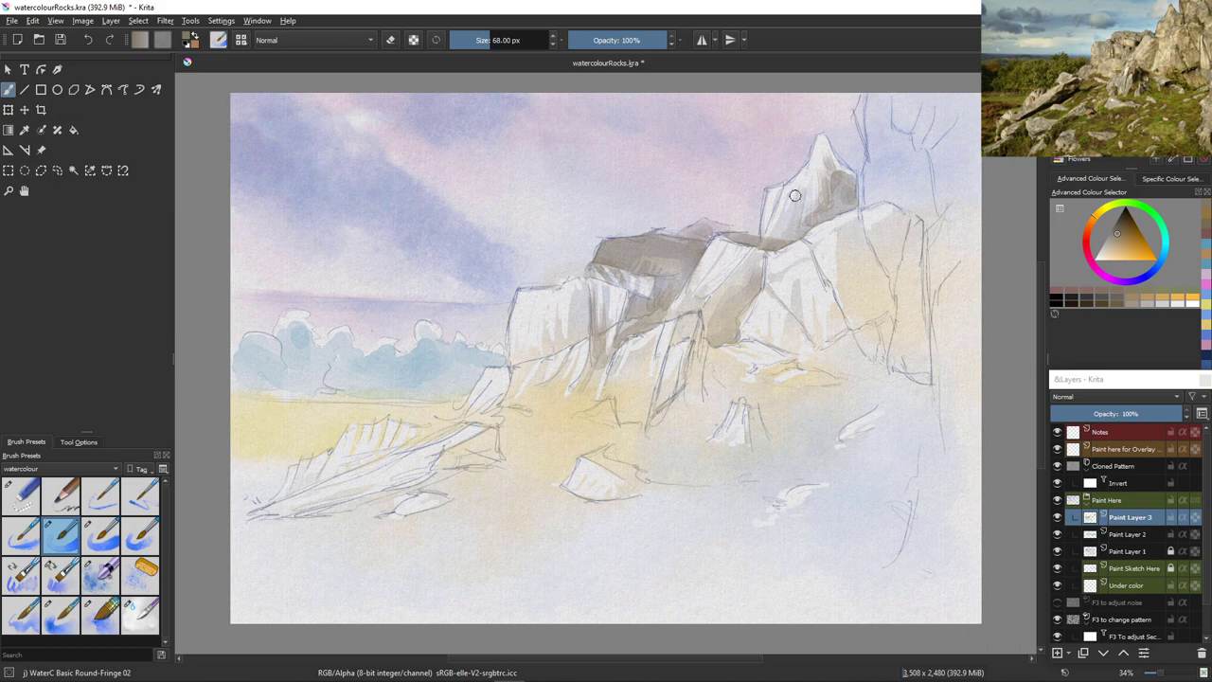
# Shade the large right boulder's right face in brown with Round-Fringe 02 at 103 px, and soften it with the 110 px Water-Pattern brush
pyautogui.press(']')
pyautogui.press(']')
pyautogui.press(']')
pyautogui.press(']')
pyautogui.press(']')
pyautogui.press(']')
pyautogui.moveTo(896, 227)
pyautogui.mouseDown()
pyautogui.moveTo(891, 290)
pyautogui.moveTo(866, 240)
pyautogui.moveTo(887, 278)
pyautogui.moveTo(900, 224)
pyautogui.moveTo(890, 299)
pyautogui.moveTo(892, 284)
pyautogui.moveTo(853, 298)
pyautogui.moveTo(877, 265)
pyautogui.moveTo(890, 305)
pyautogui.moveTo(873, 294)
pyautogui.moveTo(877, 319)
pyautogui.moveTo(892, 304)
pyautogui.moveTo(884, 350)
pyautogui.moveTo(877, 319)
pyautogui.moveTo(886, 357)
pyautogui.moveTo(850, 321)
pyautogui.moveTo(867, 335)
pyautogui.moveTo(847, 273)
pyautogui.moveTo(872, 275)
pyautogui.moveTo(874, 326)
pyautogui.moveTo(886, 295)
pyautogui.moveTo(887, 373)
pyautogui.mouseUp()
pyautogui.click(140, 615)
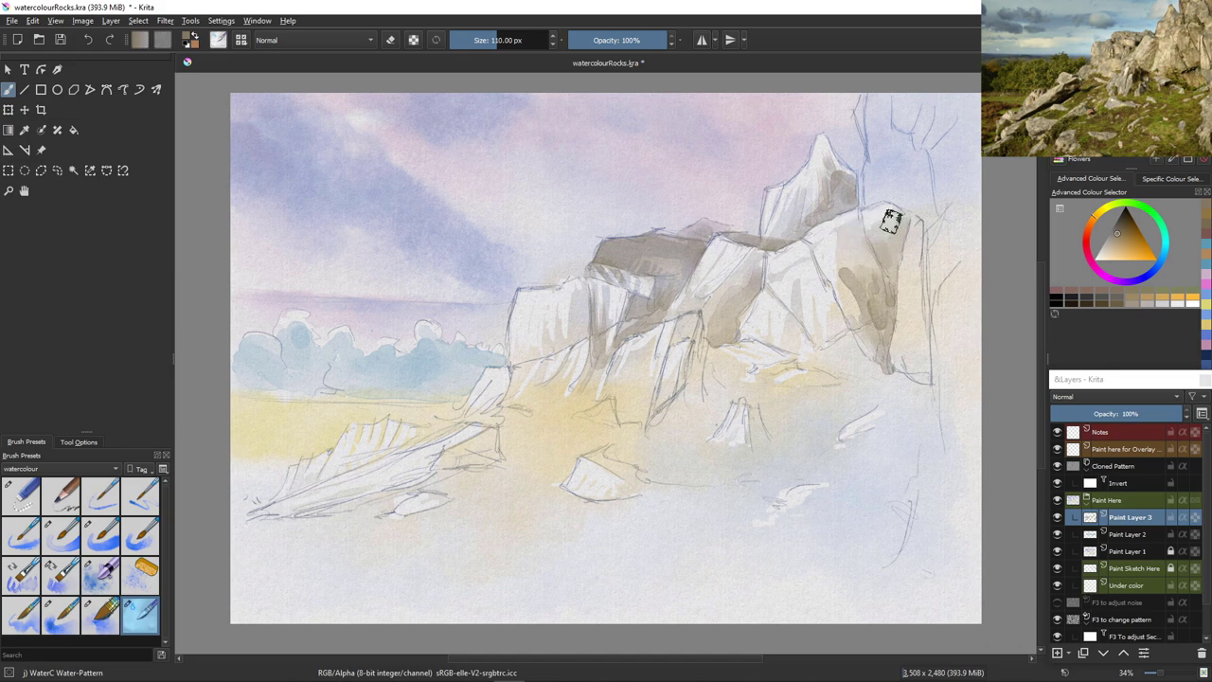
pyautogui.rightClick(886, 227)
pyautogui.click(730, 135)
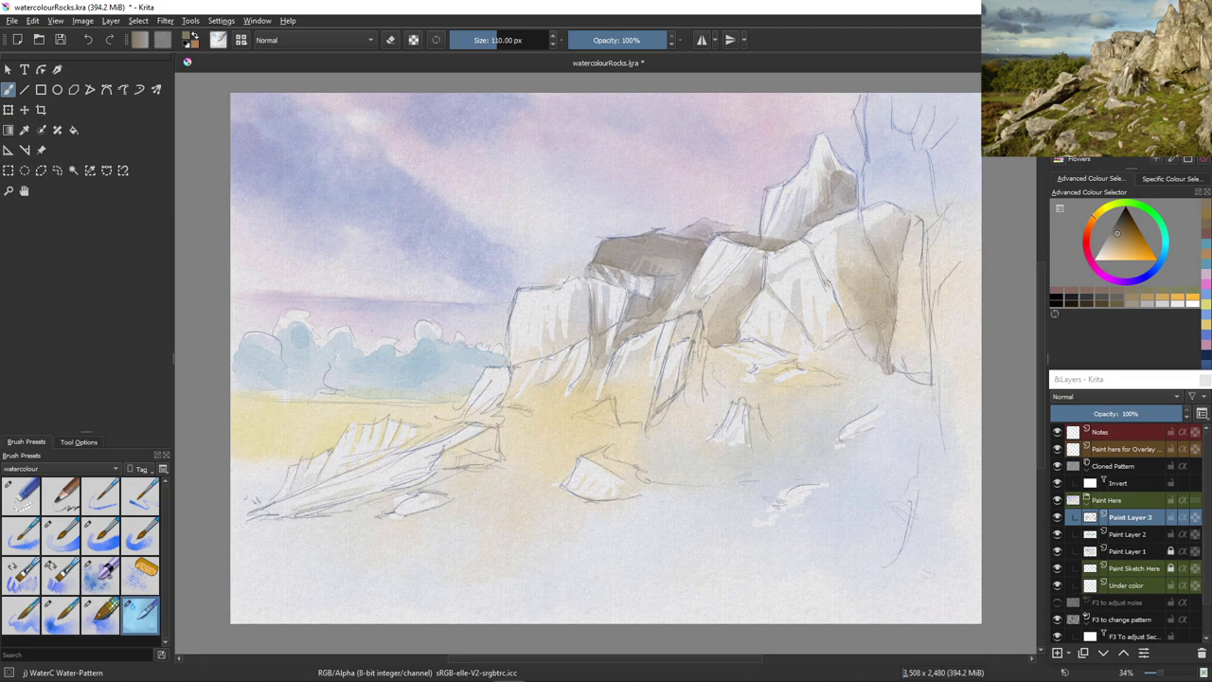
# Paint a brown shadow under the base of the large right boulder with Round-Fringe 02, and soften it with the Water-Pattern brush
pyautogui.click(100, 616)
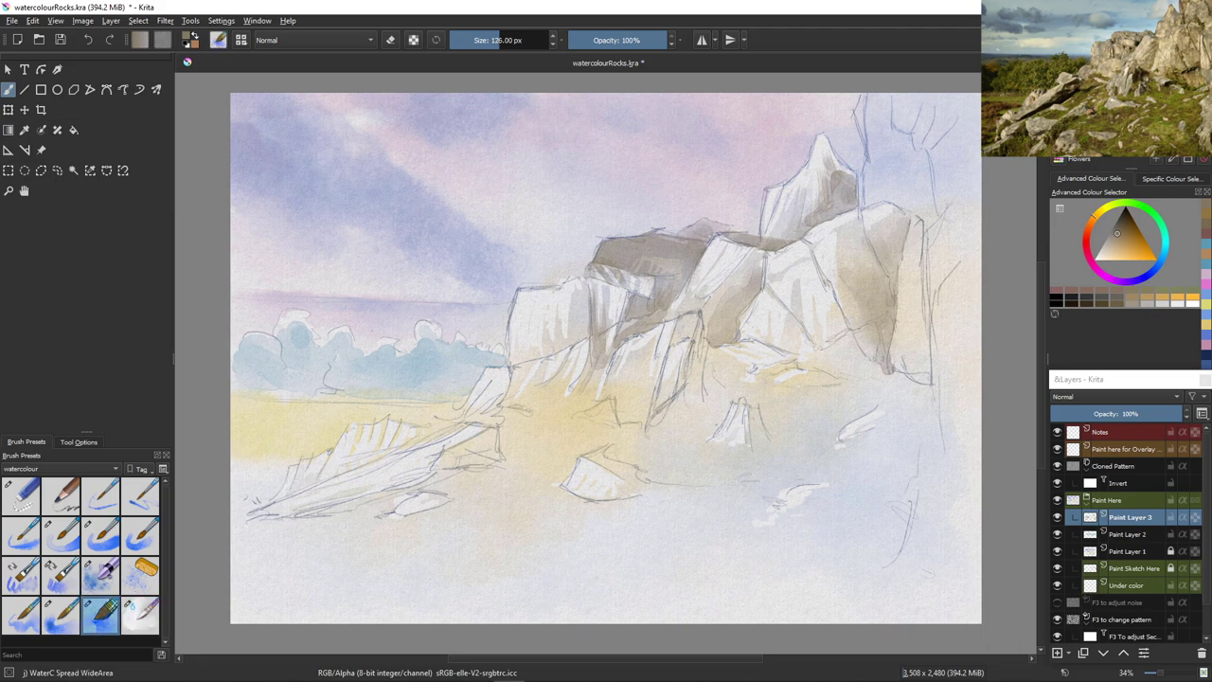
pyautogui.click(61, 535)
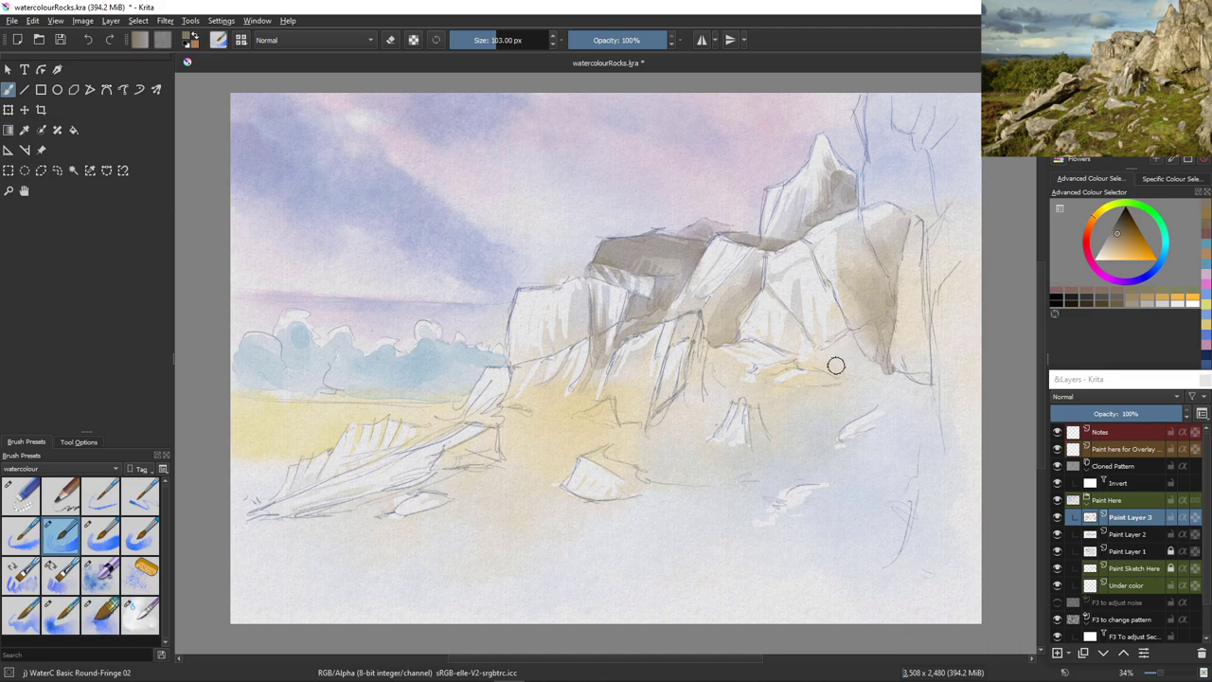
pyautogui.moveTo(844, 341)
pyautogui.mouseDown()
pyautogui.moveTo(862, 364)
pyautogui.moveTo(867, 350)
pyautogui.moveTo(854, 343)
pyautogui.moveTo(812, 367)
pyautogui.mouseUp()
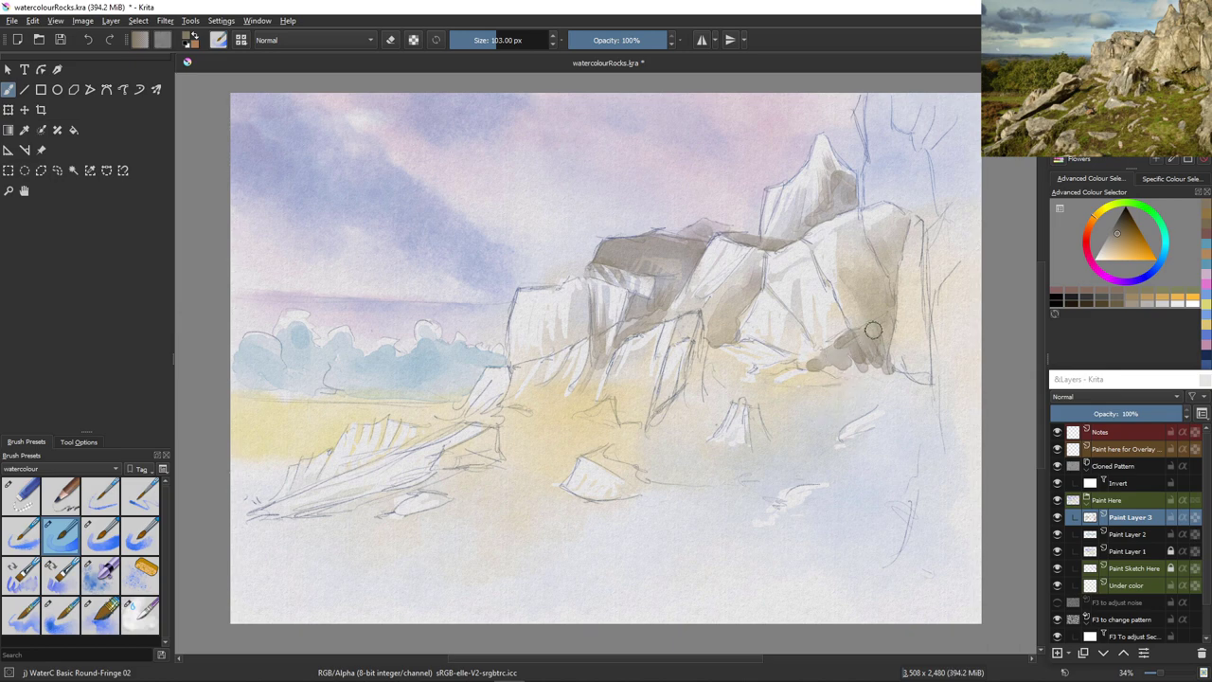
pyautogui.moveTo(872, 332)
pyautogui.mouseDown()
pyautogui.moveTo(885, 369)
pyautogui.moveTo(828, 370)
pyautogui.mouseUp()
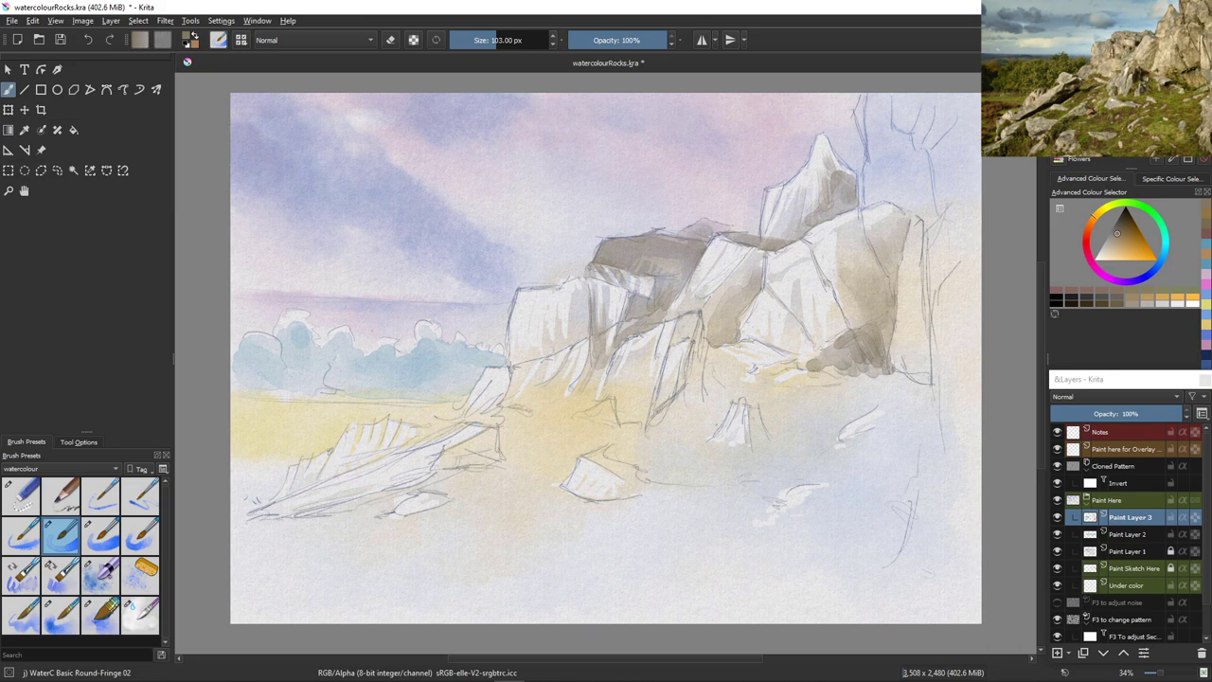
pyautogui.click(140, 610)
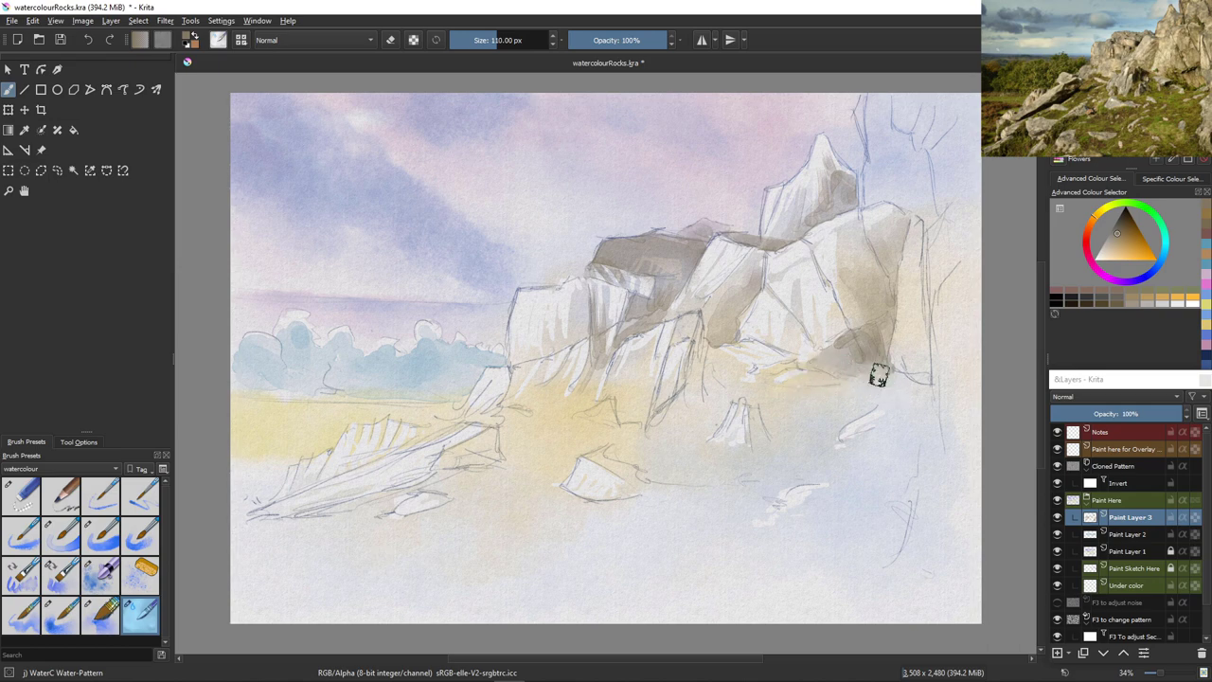
pyautogui.moveTo(866, 369); pyautogui.dragTo(838, 351)
# Shade the tall slanted slab in the middle and its right side in brown with Round-Fringe 02 at 103 px
pyautogui.click(61, 536)
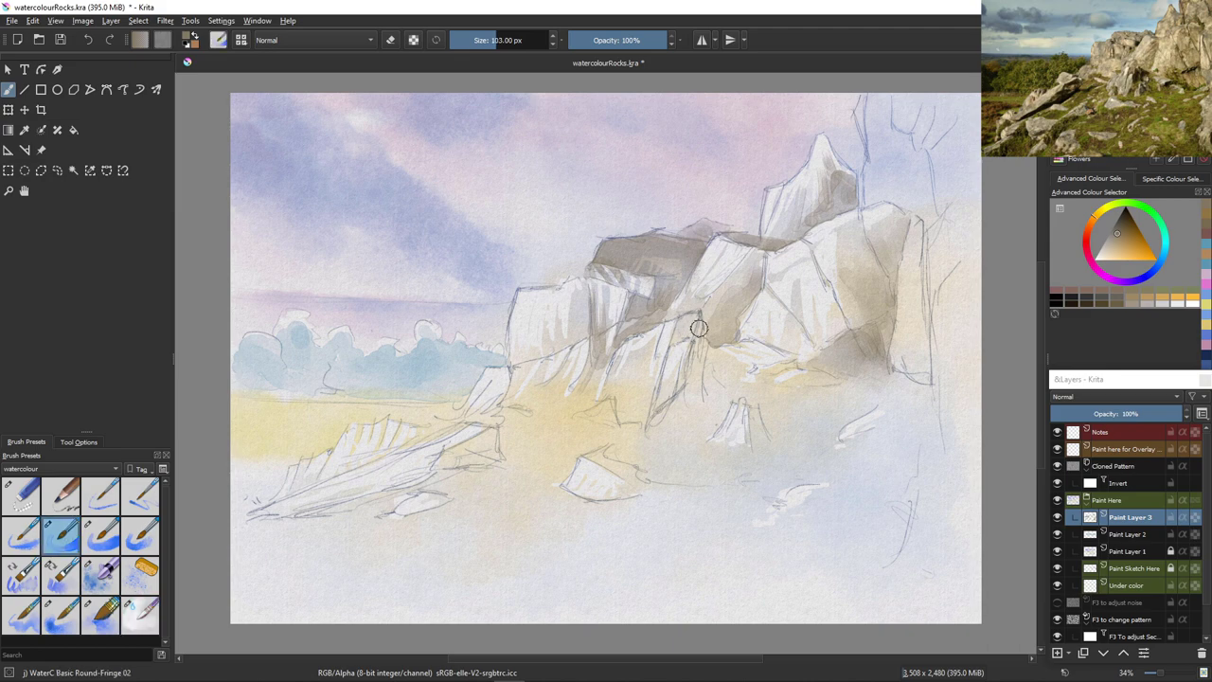
pyautogui.moveTo(697, 331)
pyautogui.mouseDown()
pyautogui.moveTo(707, 407)
pyautogui.moveTo(694, 391)
pyautogui.moveTo(689, 410)
pyautogui.moveTo(668, 414)
pyautogui.moveTo(676, 402)
pyautogui.moveTo(656, 424)
pyautogui.mouseUp()
pyautogui.moveTo(688, 388)
pyautogui.mouseDown()
pyautogui.moveTo(659, 423)
pyautogui.moveTo(672, 425)
pyautogui.mouseUp()
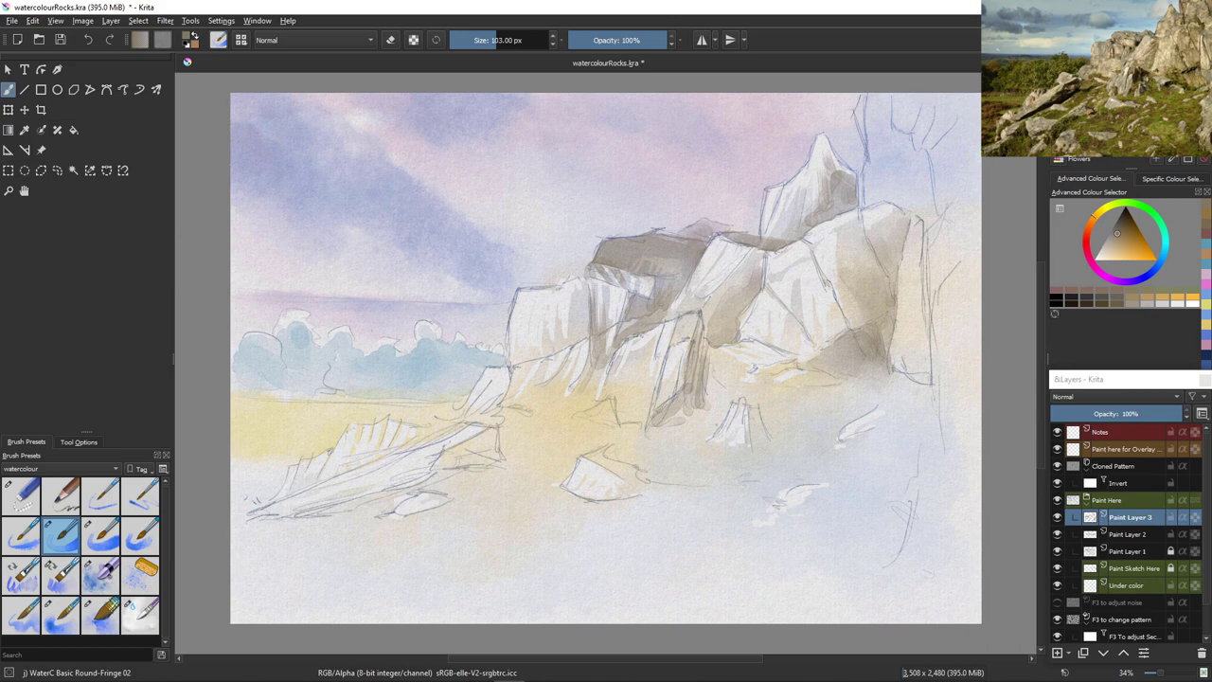
pyautogui.moveTo(710, 330)
pyautogui.mouseDown()
pyautogui.moveTo(729, 341)
pyautogui.moveTo(704, 322)
pyautogui.moveTo(703, 403)
pyautogui.mouseUp()
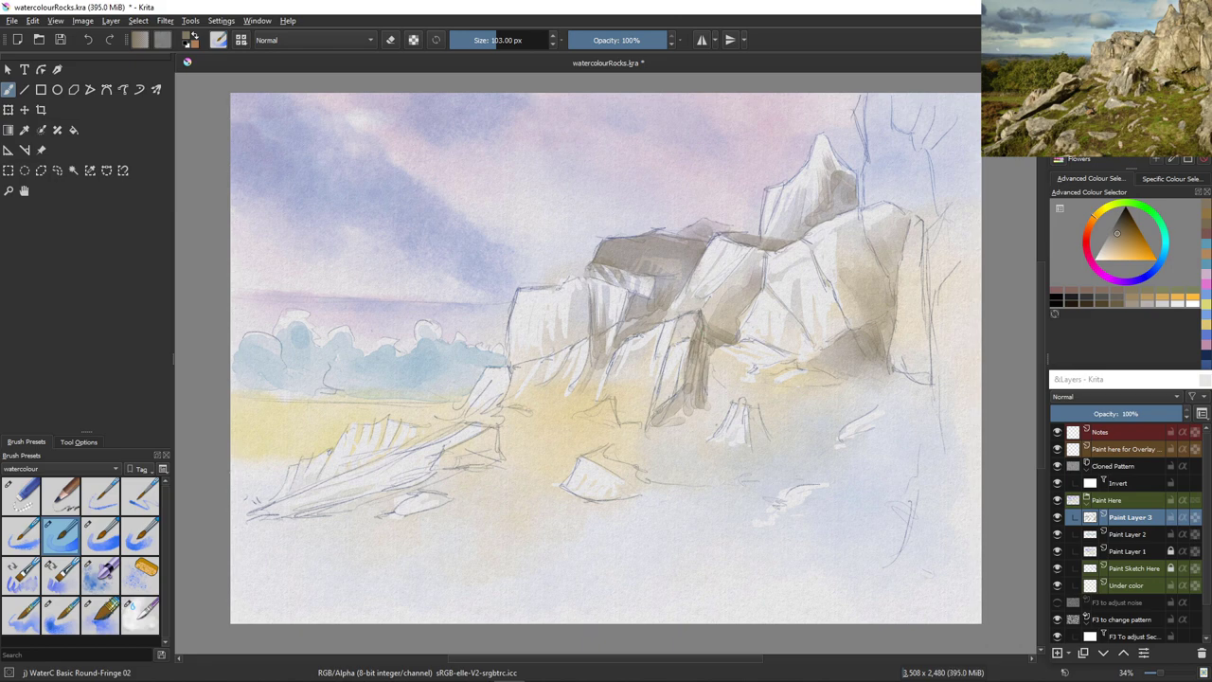
# Paint brown shadows on the small rocks below the outcrop, and erase the stray wash beside the slanted slab with Eraser Small
pyautogui.moveTo(607, 402)
pyautogui.mouseDown()
pyautogui.moveTo(609, 419)
pyautogui.moveTo(611, 409)
pyautogui.moveTo(637, 426)
pyautogui.moveTo(616, 428)
pyautogui.mouseUp()
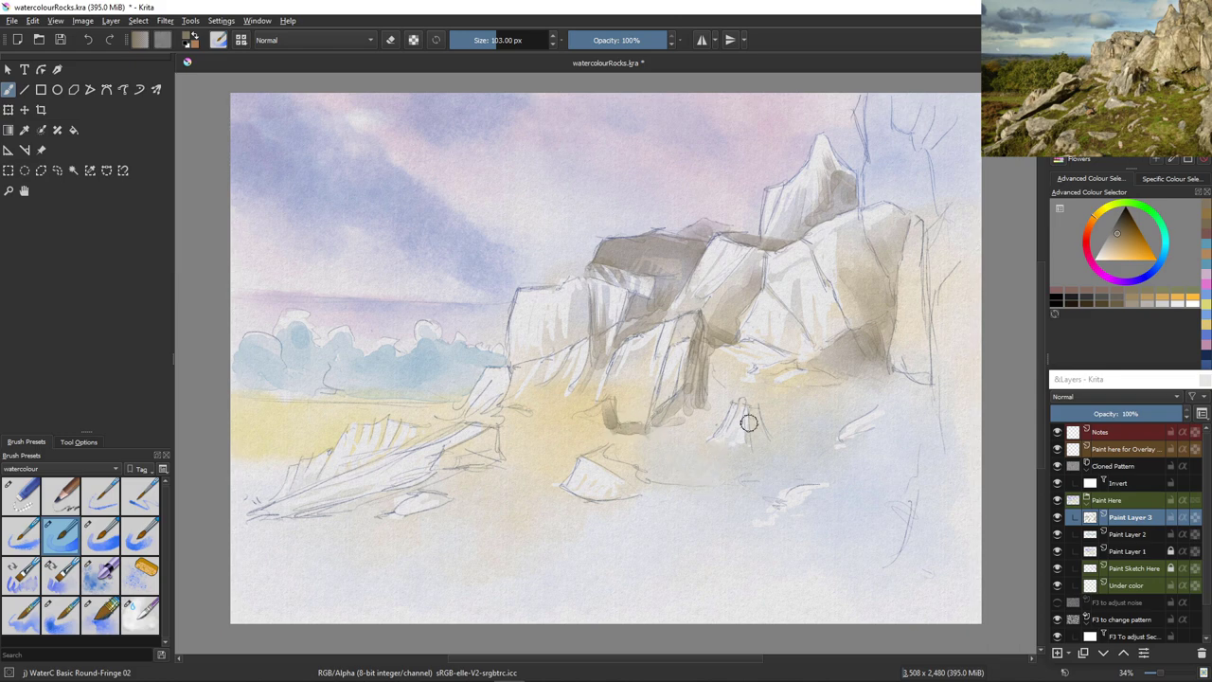
pyautogui.moveTo(748, 423)
pyautogui.mouseDown()
pyautogui.moveTo(762, 431)
pyautogui.moveTo(756, 444)
pyautogui.mouseUp()
pyautogui.moveTo(627, 485); pyautogui.dragTo(676, 486)
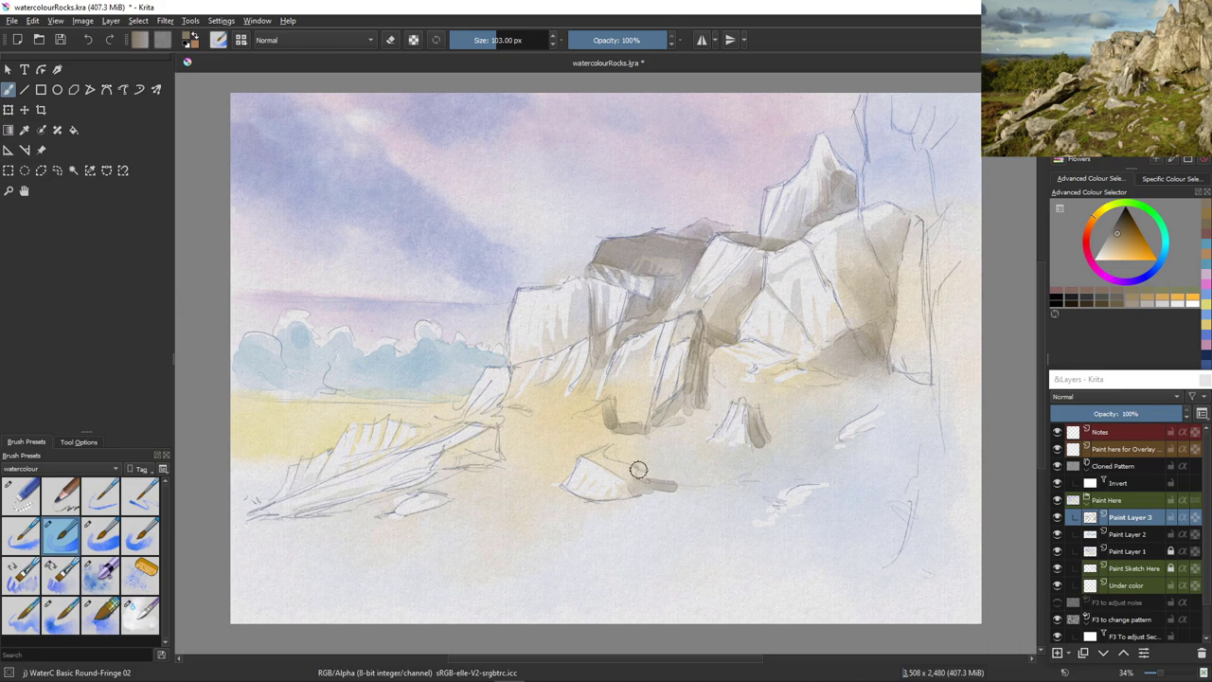
pyautogui.moveTo(597, 457); pyautogui.dragTo(634, 481)
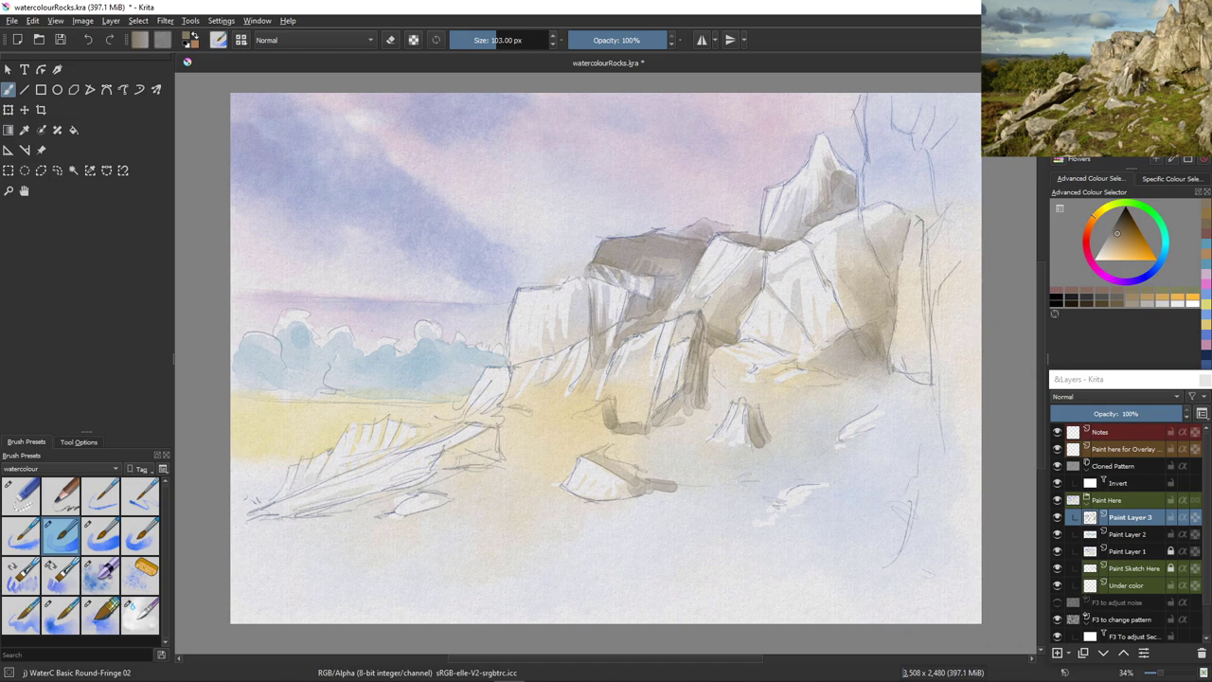
pyautogui.click(21, 496)
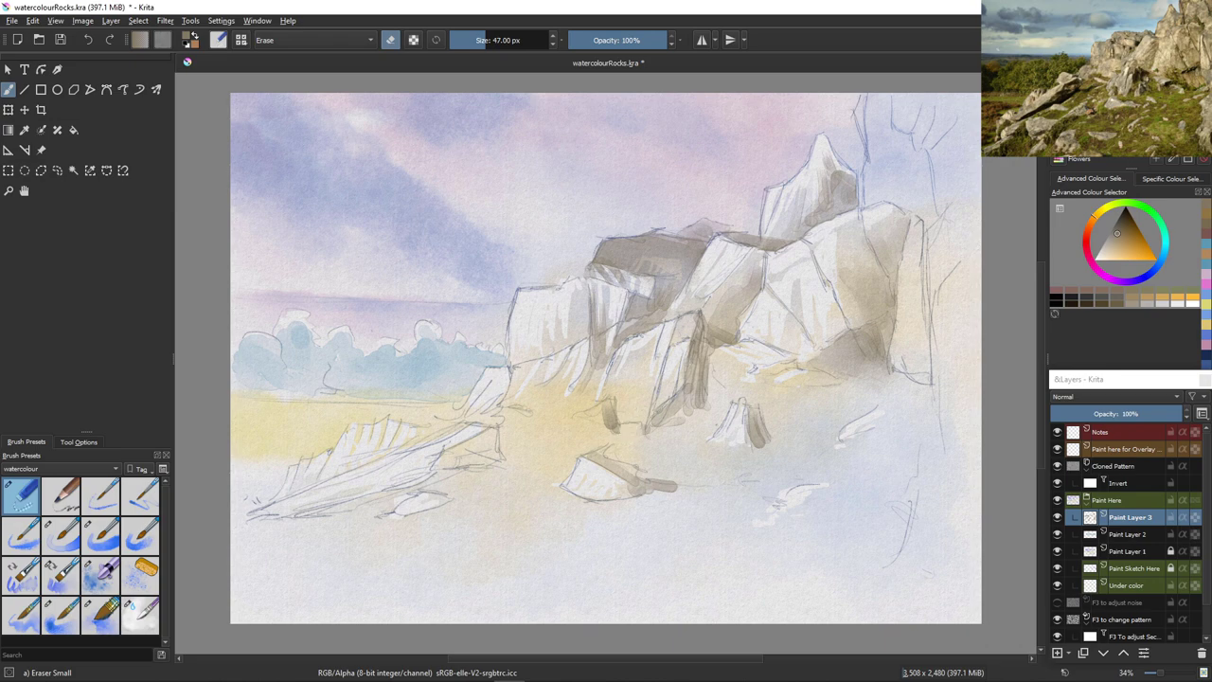
# Shade the long slanting slab, the rocks around it and the scattered right-hand stones in brown with Round-Fringe 02 at 103 px
pyautogui.press('/')
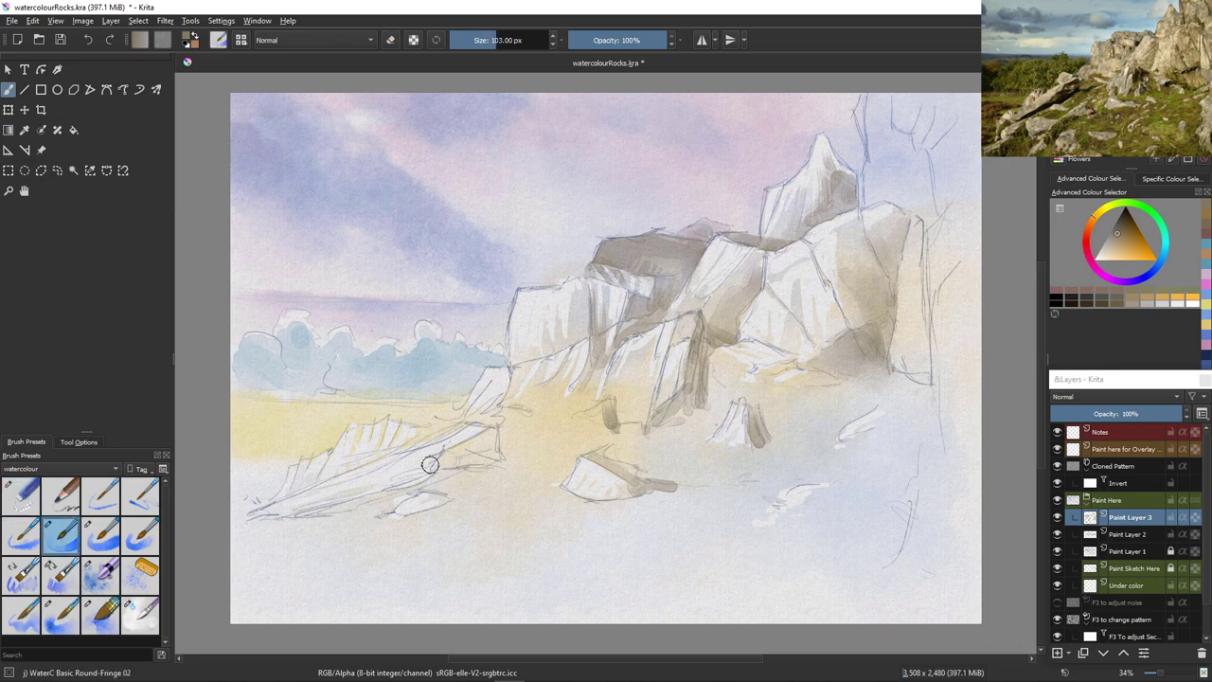
pyautogui.moveTo(456, 461)
pyautogui.mouseDown()
pyautogui.moveTo(491, 438)
pyautogui.moveTo(439, 463)
pyautogui.moveTo(492, 454)
pyautogui.moveTo(246, 521)
pyautogui.mouseUp()
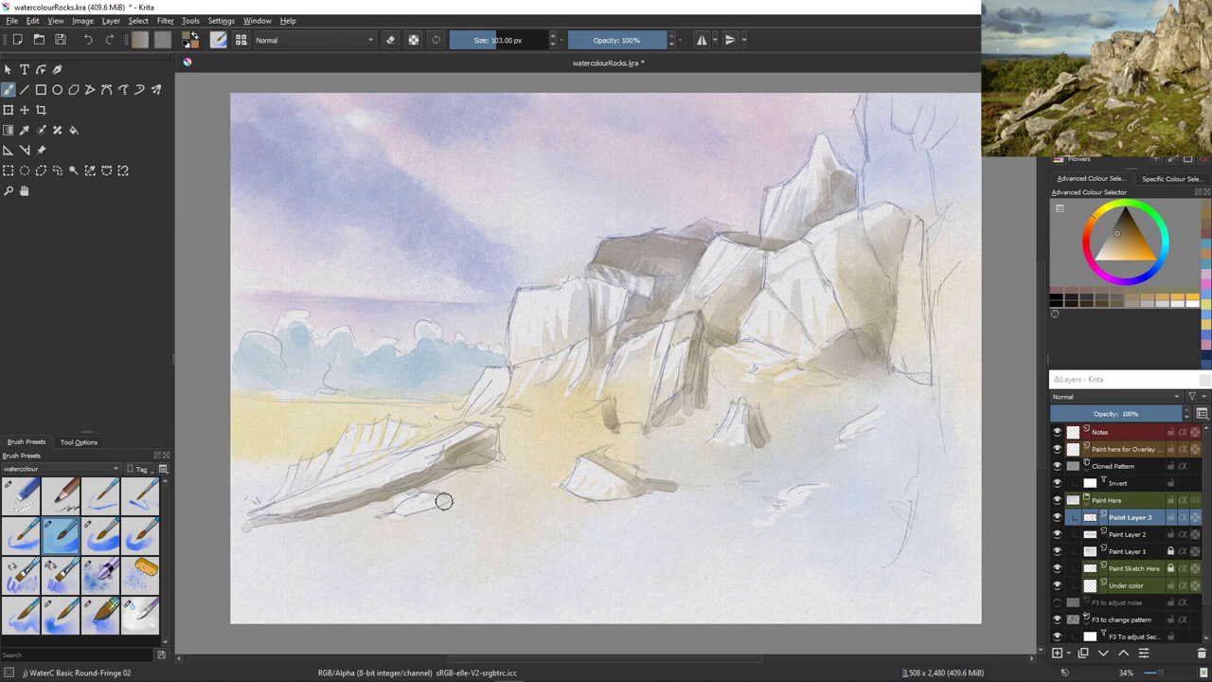
pyautogui.moveTo(441, 500); pyautogui.dragTo(403, 512)
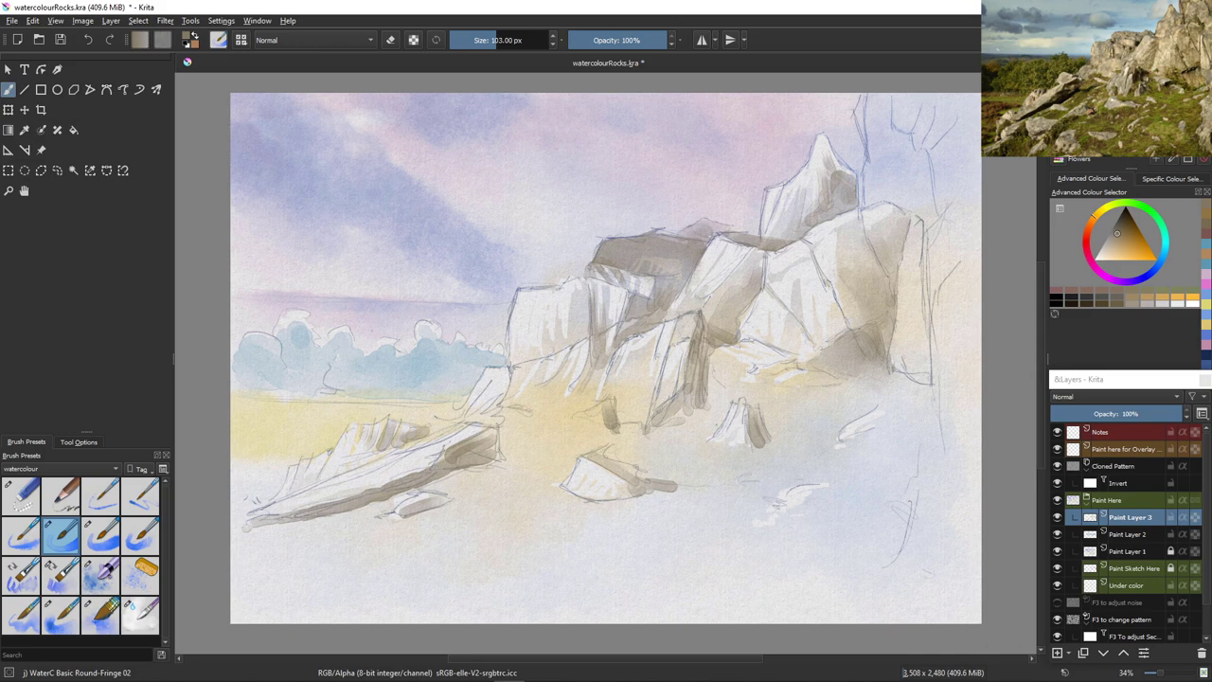
pyautogui.moveTo(881, 409); pyautogui.dragTo(844, 437)
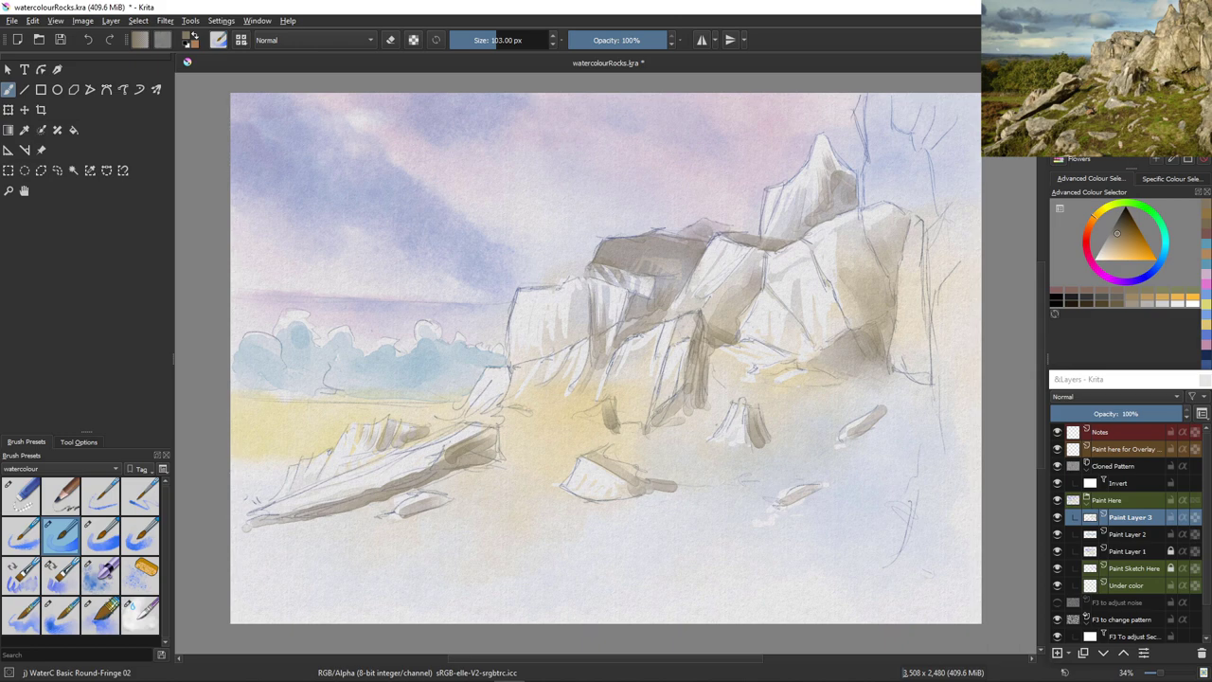
# Block in a dark brown wash over the tree area in the upper right of the painting with WaterC Flat Decay Tilt at 365 px
pyautogui.press(']')
pyautogui.press(']')
pyautogui.press(']')
pyautogui.press(']')
pyautogui.press(']')
pyautogui.press(']')
pyautogui.press(']')
pyautogui.press(']')
pyautogui.press(']')
pyautogui.press(']')
pyautogui.press(']')
pyautogui.press(']')
pyautogui.press(']')
pyautogui.press(']')
pyautogui.press(']')
pyautogui.press('[')
pyautogui.press('[')
pyautogui.press('[')
pyautogui.press('[')
pyautogui.press('[')
pyautogui.click(100, 615)
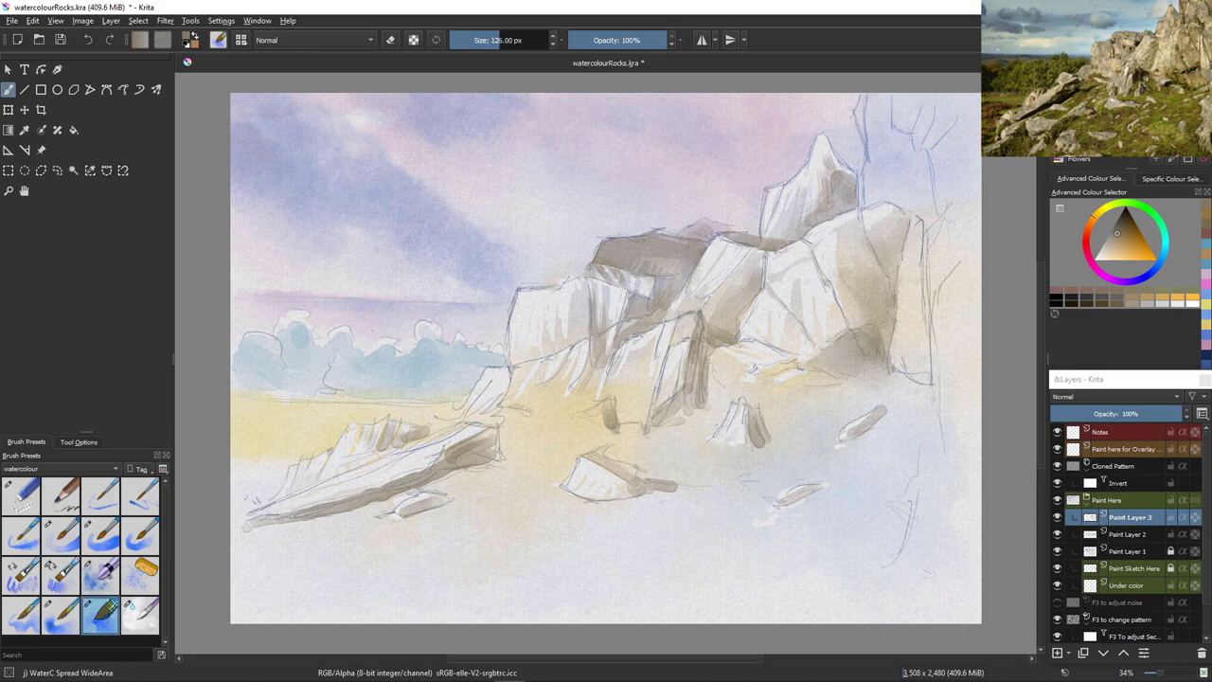
pyautogui.click(60, 575)
pyautogui.press(']')
pyautogui.press(']')
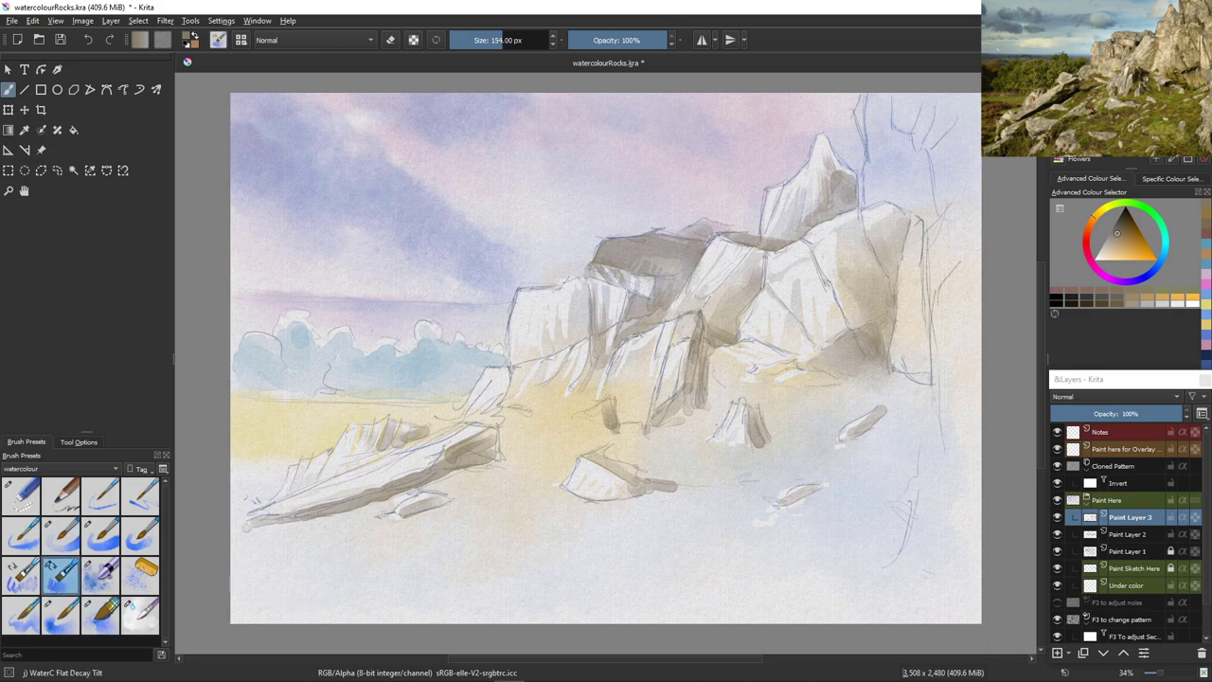
pyautogui.press(']')
pyautogui.press(']')
pyautogui.press(']')
pyautogui.press(']')
pyautogui.press(']')
pyautogui.press(']')
pyautogui.press(']')
pyautogui.press(']')
pyautogui.press(']')
pyautogui.press(']')
pyautogui.press(']')
pyautogui.press(']')
pyautogui.press(']')
pyautogui.press(']')
pyautogui.press(']')
pyautogui.press(']')
pyautogui.press('[')
pyautogui.press('[')
pyautogui.press('[')
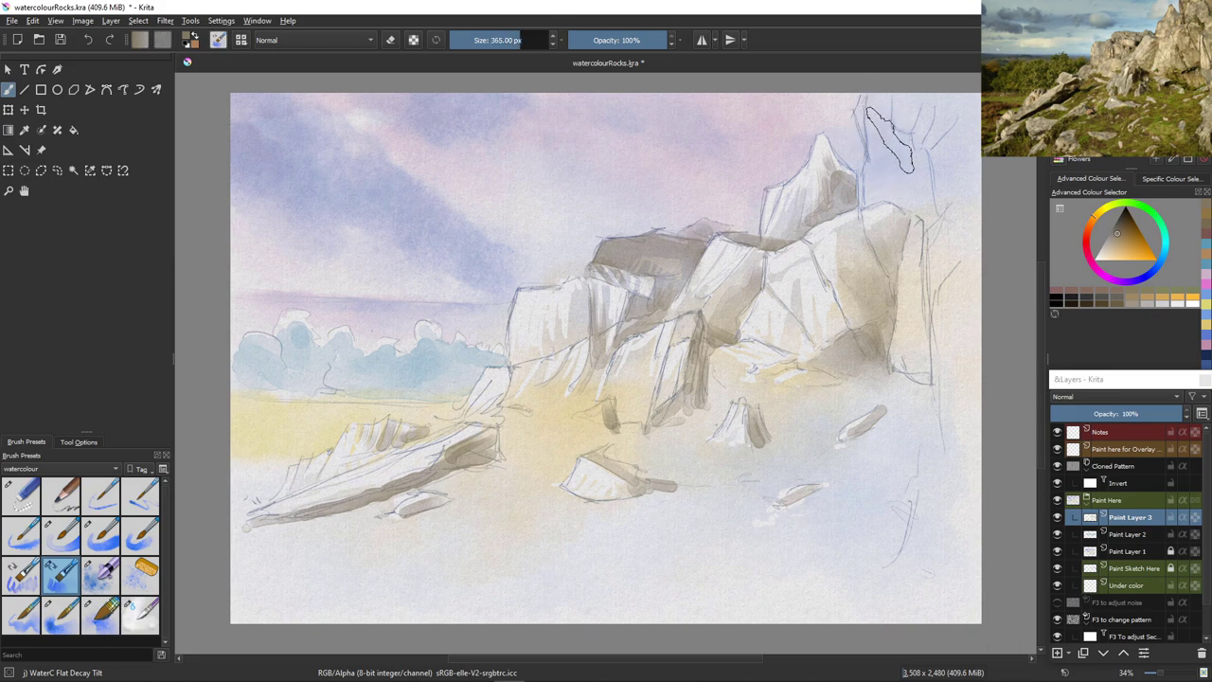
pyautogui.moveTo(890, 140)
pyautogui.mouseDown()
pyautogui.moveTo(868, 107)
pyautogui.moveTo(870, 181)
pyautogui.moveTo(880, 167)
pyautogui.moveTo(929, 206)
pyautogui.moveTo(903, 196)
pyautogui.moveTo(923, 180)
pyautogui.moveTo(922, 104)
pyautogui.moveTo(930, 166)
pyautogui.moveTo(948, 119)
pyautogui.moveTo(942, 201)
pyautogui.moveTo(956, 121)
pyautogui.moveTo(972, 176)
pyautogui.moveTo(964, 80)
pyautogui.moveTo(925, 147)
pyautogui.moveTo(893, 84)
pyautogui.moveTo(907, 156)
pyautogui.mouseUp()
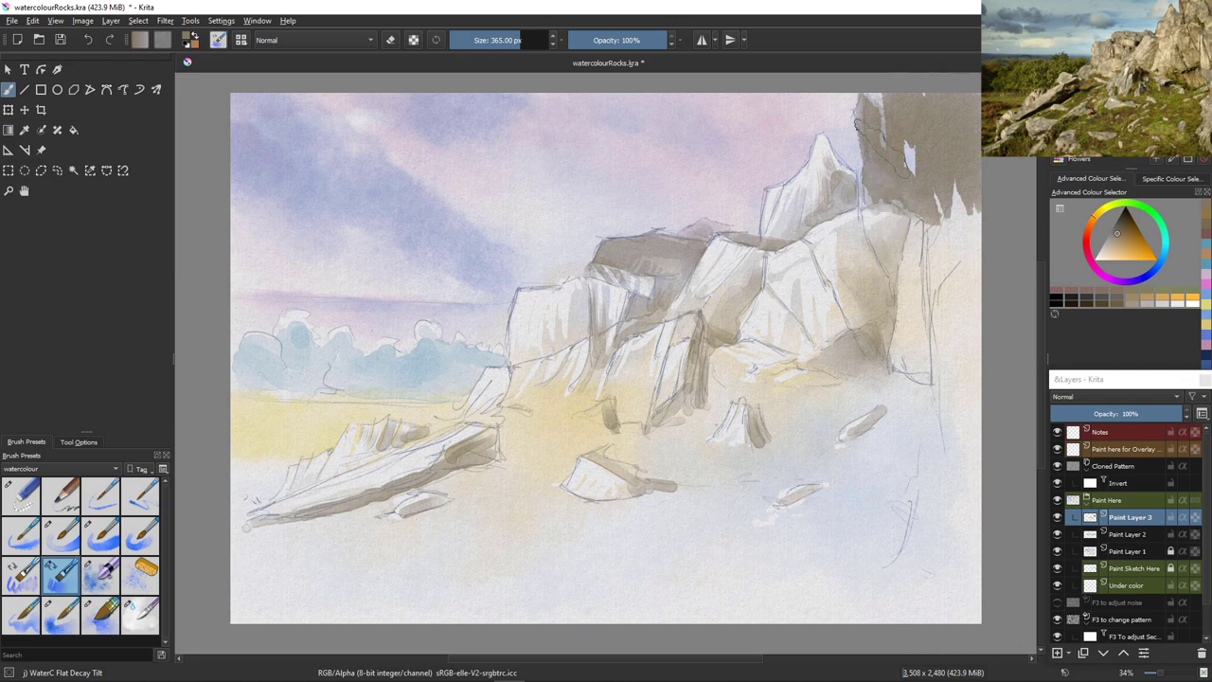
# Extend the brown wash down the painting's right edge and curve it into the lower-right foreground
pyautogui.rightClick(899, 219)
pyautogui.click(727, 110)
pyautogui.moveTo(947, 196)
pyautogui.mouseDown()
pyautogui.moveTo(962, 364)
pyautogui.moveTo(967, 313)
pyautogui.moveTo(986, 443)
pyautogui.moveTo(937, 258)
pyautogui.moveTo(951, 473)
pyautogui.mouseUp()
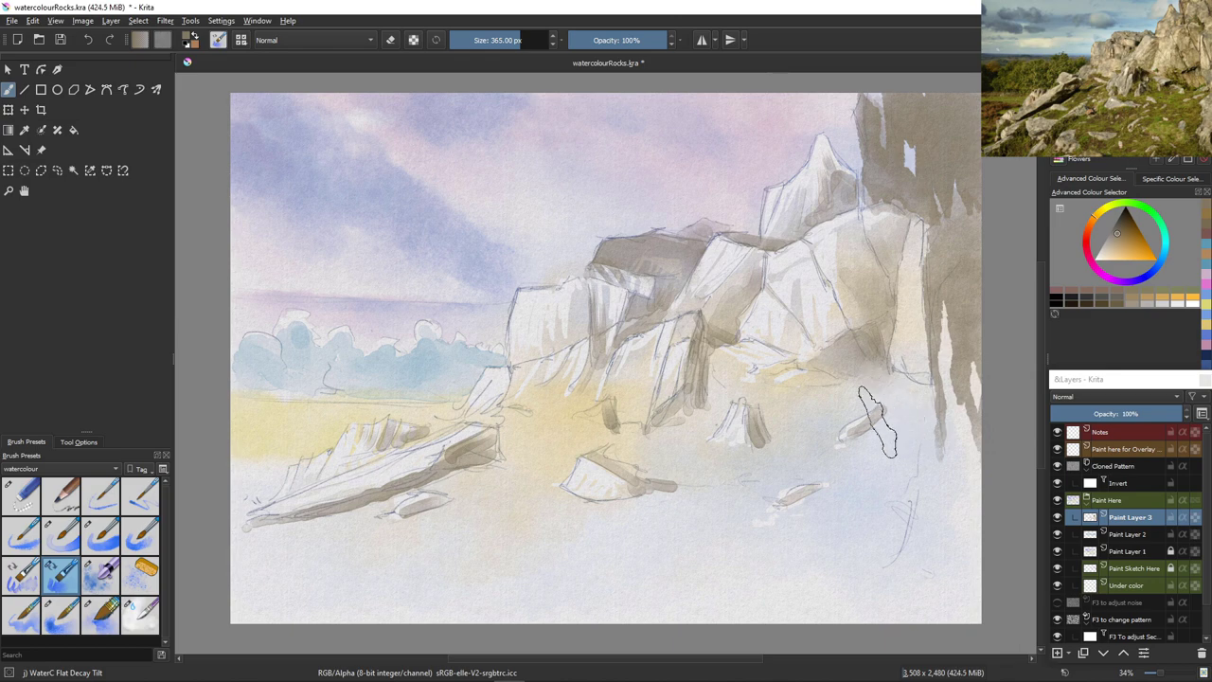
pyautogui.moveTo(947, 350)
pyautogui.mouseDown()
pyautogui.moveTo(890, 348)
pyautogui.moveTo(937, 378)
pyautogui.moveTo(917, 367)
pyautogui.moveTo(945, 337)
pyautogui.moveTo(951, 451)
pyautogui.moveTo(946, 424)
pyautogui.moveTo(938, 481)
pyautogui.moveTo(959, 381)
pyautogui.moveTo(984, 485)
pyautogui.moveTo(962, 497)
pyautogui.moveTo(938, 456)
pyautogui.moveTo(866, 585)
pyautogui.moveTo(945, 455)
pyautogui.moveTo(938, 592)
pyautogui.mouseUp()
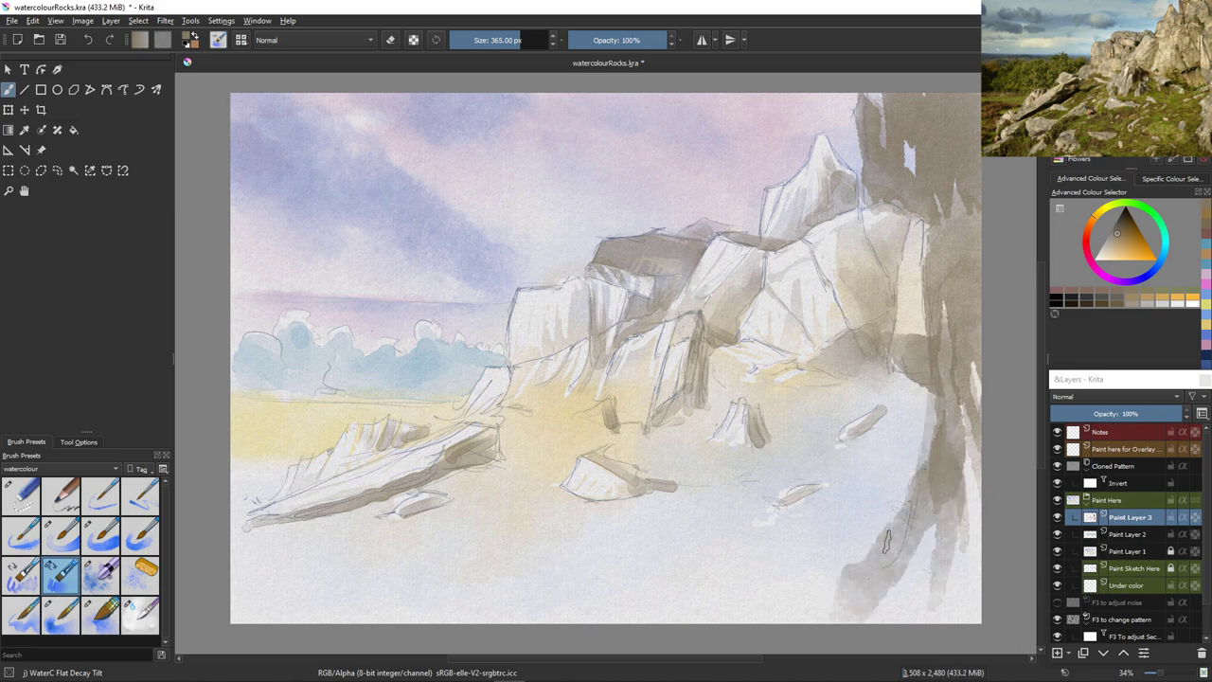
# Blend the brown wash along the painting's right side with the WaterC Water-Pattern brush at 246 px, filling its gaps
pyautogui.press('/')
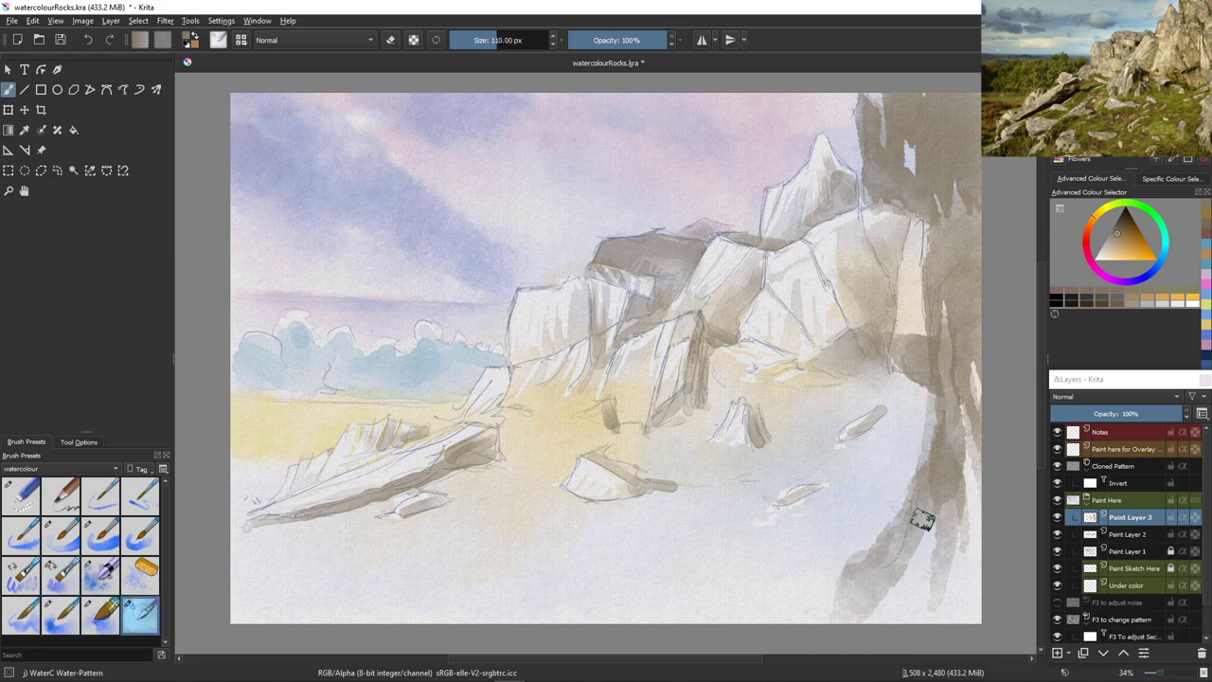
pyautogui.press(']')
pyautogui.press(']')
pyautogui.press(']')
pyautogui.press(']')
pyautogui.press(']')
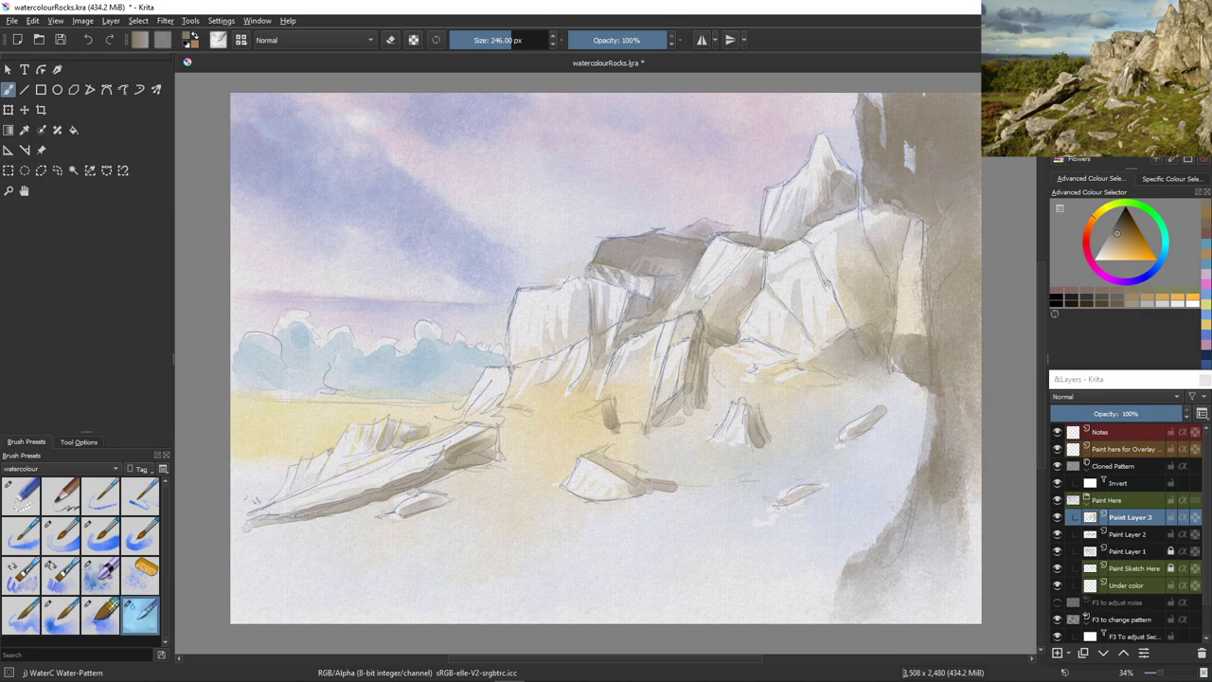
pyautogui.moveTo(901, 132)
pyautogui.mouseDown()
pyautogui.moveTo(914, 162)
pyautogui.moveTo(887, 178)
pyautogui.mouseUp()
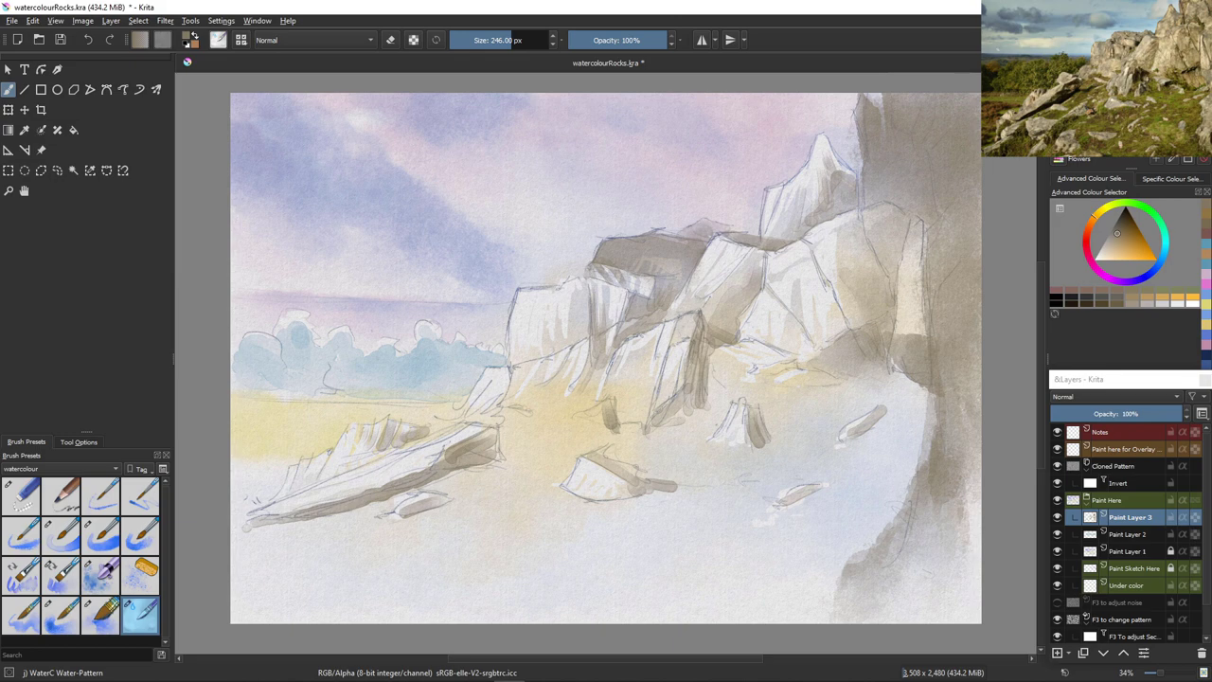
# Clean the narrow right rock's edge and lift a light diagonal streak from the lower-right wash with Eraser Small at 47 px
pyautogui.click(21, 497)
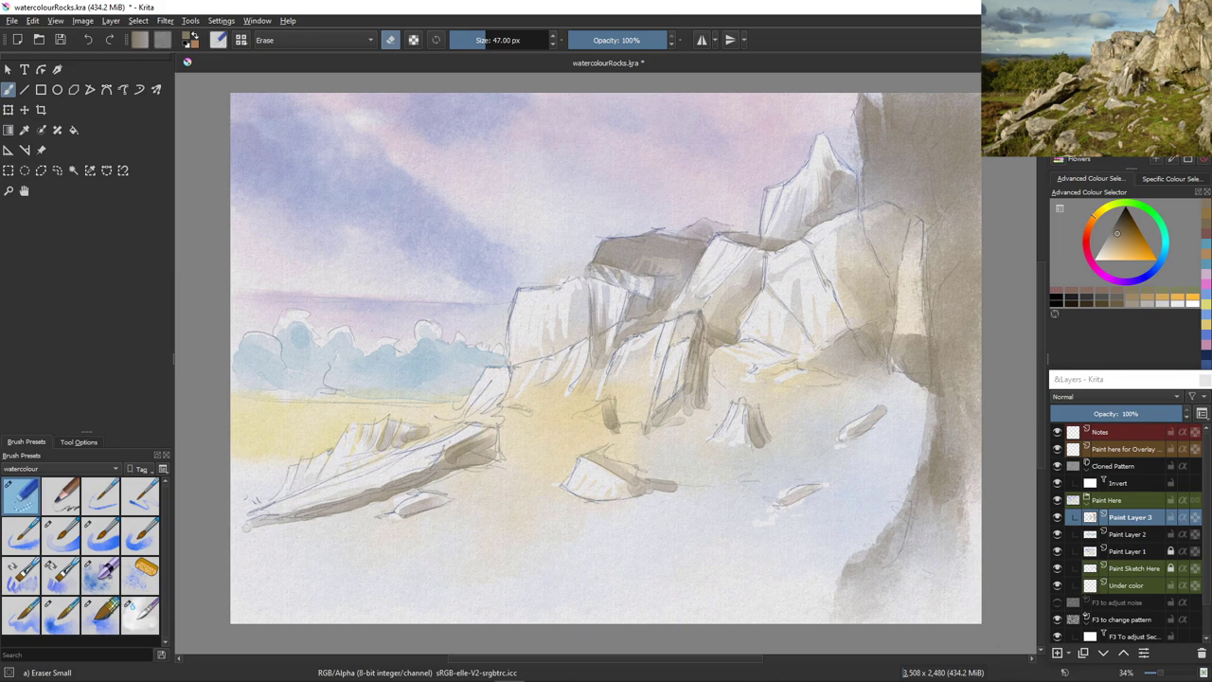
pyautogui.moveTo(919, 224); pyautogui.dragTo(928, 387)
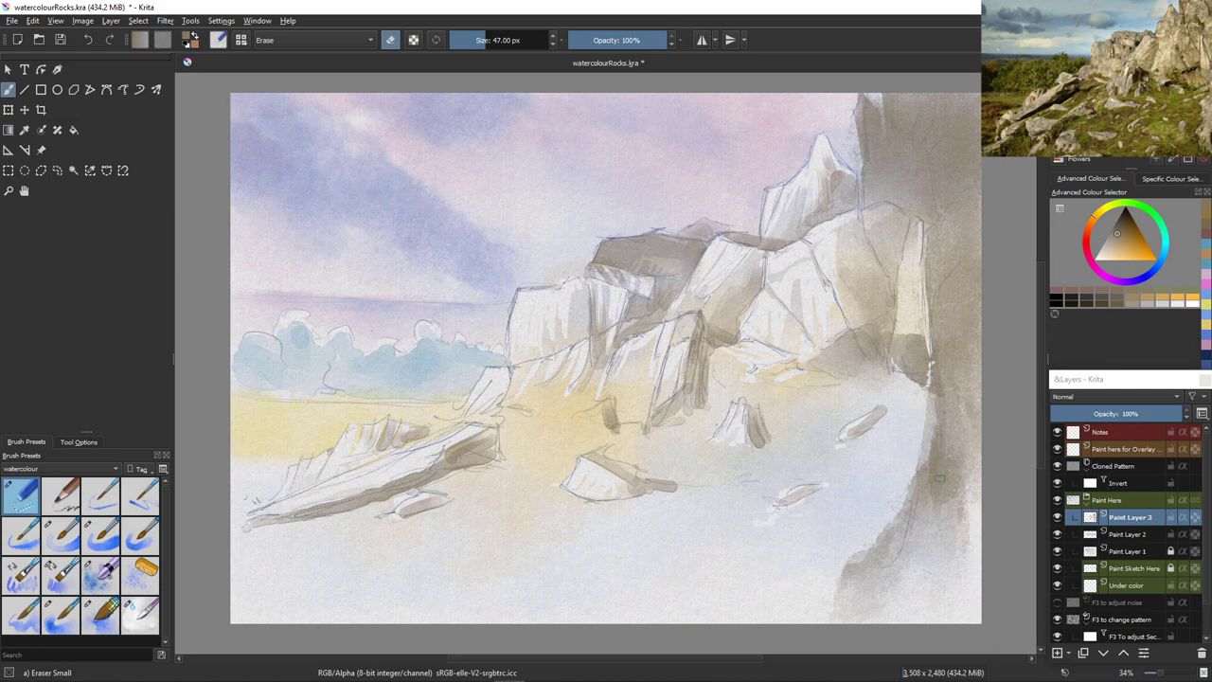
pyautogui.moveTo(943, 471); pyautogui.dragTo(905, 505)
pyautogui.moveTo(905, 503); pyautogui.dragTo(863, 557)
# Reduce the eraser to 20 px and carve thin diagonal root lines into the lower-right brown wash
pyautogui.press('[')
pyautogui.press('[')
pyautogui.press('[')
pyautogui.press('[')
pyautogui.press('[')
pyautogui.press('[')
pyautogui.press('[')
pyautogui.press('[')
pyautogui.press('[')
pyautogui.moveTo(913, 516)
pyautogui.mouseDown()
pyautogui.moveTo(842, 603)
pyautogui.moveTo(858, 546)
pyautogui.moveTo(835, 583)
pyautogui.mouseUp()
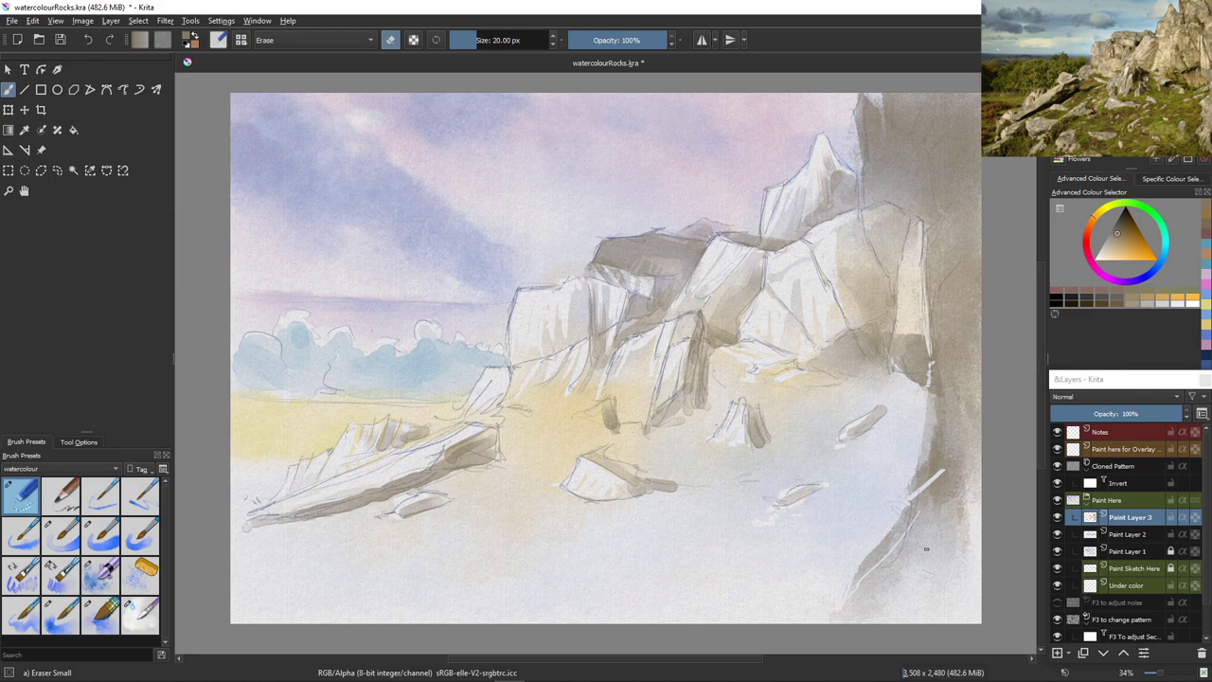
pyautogui.moveTo(954, 522); pyautogui.dragTo(921, 561)
# Enlarge the eraser to 35 px and carve broader curved light streaks through the lower-right foreground wash
pyautogui.press(']')
pyautogui.press(']')
pyautogui.press(']')
pyautogui.press(']')
pyautogui.press(']')
pyautogui.press(']')
pyautogui.moveTo(953, 526); pyautogui.dragTo(851, 616)
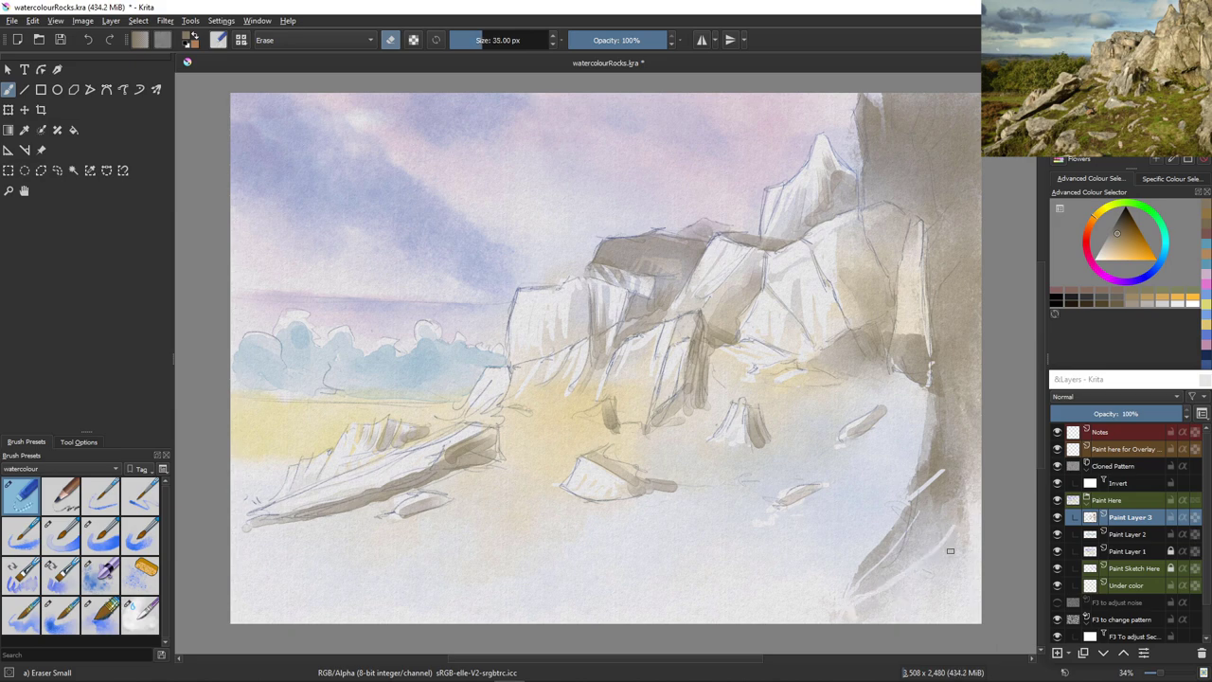
pyautogui.moveTo(963, 534); pyautogui.dragTo(932, 579)
# Erase the brown spill from the right boulder's upper edge, and carve light trunk and branch lines into the upper-right tree wash
pyautogui.moveTo(863, 211); pyautogui.dragTo(881, 262)
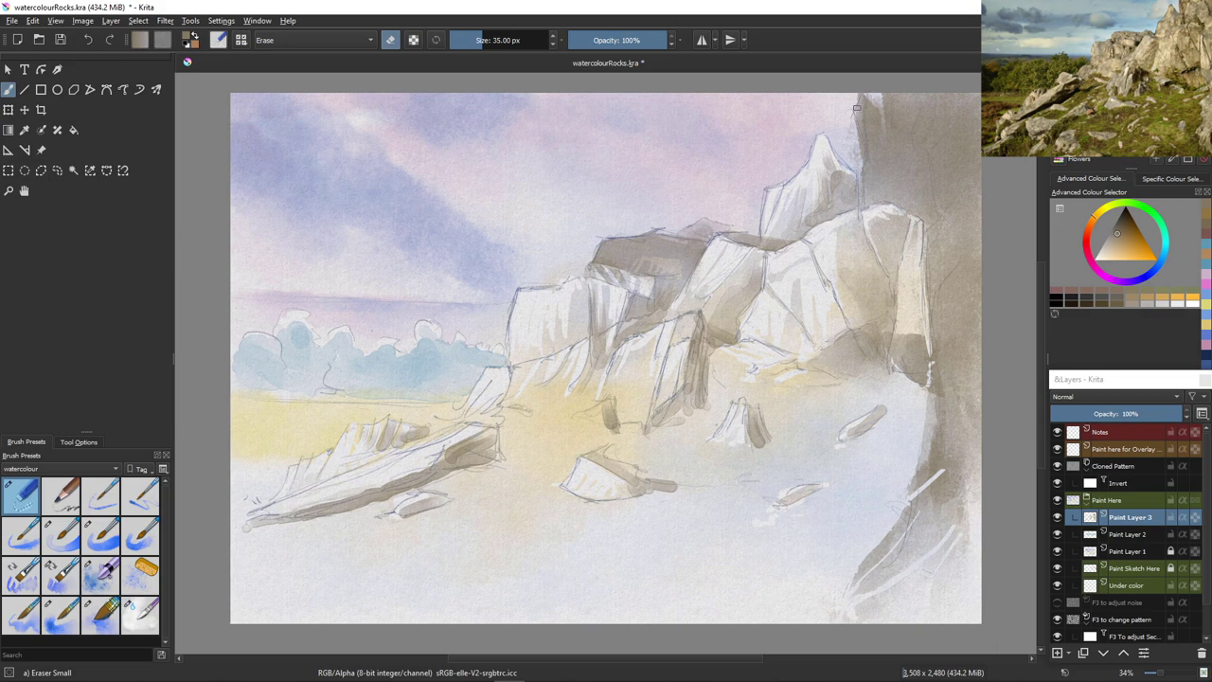
pyautogui.moveTo(868, 94); pyautogui.dragTo(874, 187)
pyautogui.moveTo(855, 142); pyautogui.dragTo(861, 199)
pyautogui.moveTo(889, 97)
pyautogui.mouseDown()
pyautogui.moveTo(888, 126)
pyautogui.moveTo(926, 98)
pyautogui.mouseUp()
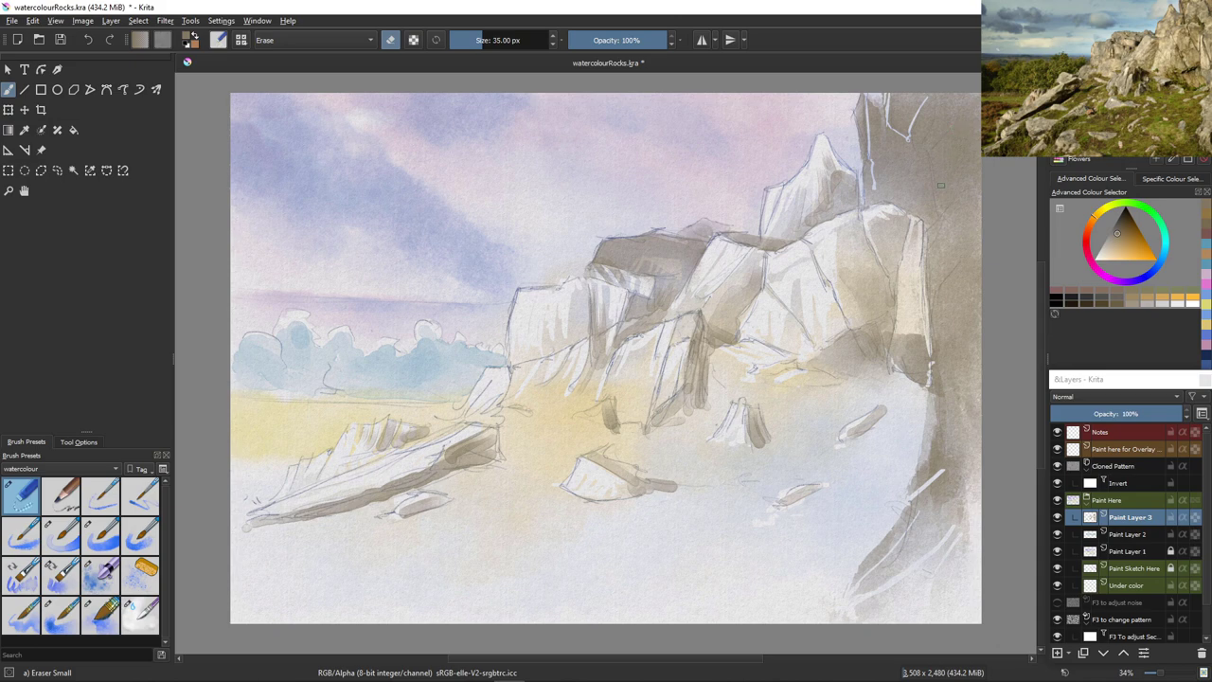
pyautogui.moveTo(980, 169); pyautogui.dragTo(922, 227)
pyautogui.moveTo(908, 134); pyautogui.dragTo(945, 198)
pyautogui.moveTo(931, 113); pyautogui.dragTo(936, 150)
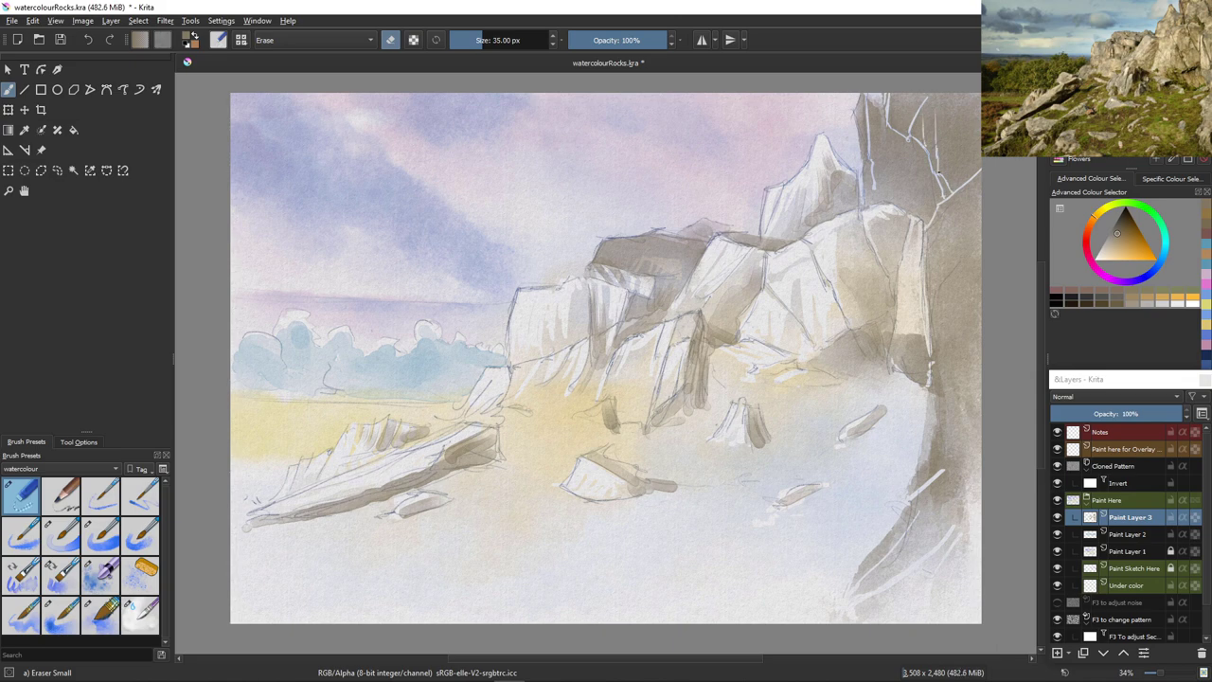
# Carve the remaining light branch and bark lines through the upper and middle parts of the right-hand tree wash with the 35 px eraser
pyautogui.moveTo(966, 95); pyautogui.dragTo(955, 180)
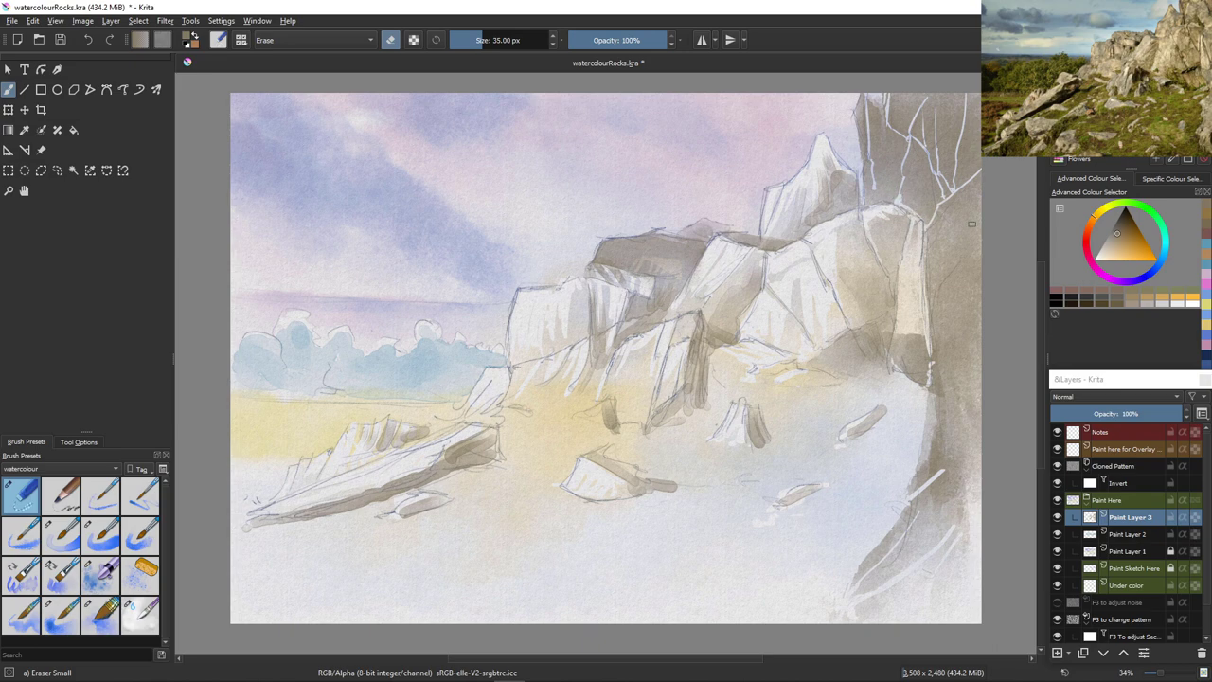
pyautogui.moveTo(982, 219)
pyautogui.mouseDown()
pyautogui.moveTo(926, 271)
pyautogui.moveTo(941, 286)
pyautogui.moveTo(930, 362)
pyautogui.mouseUp()
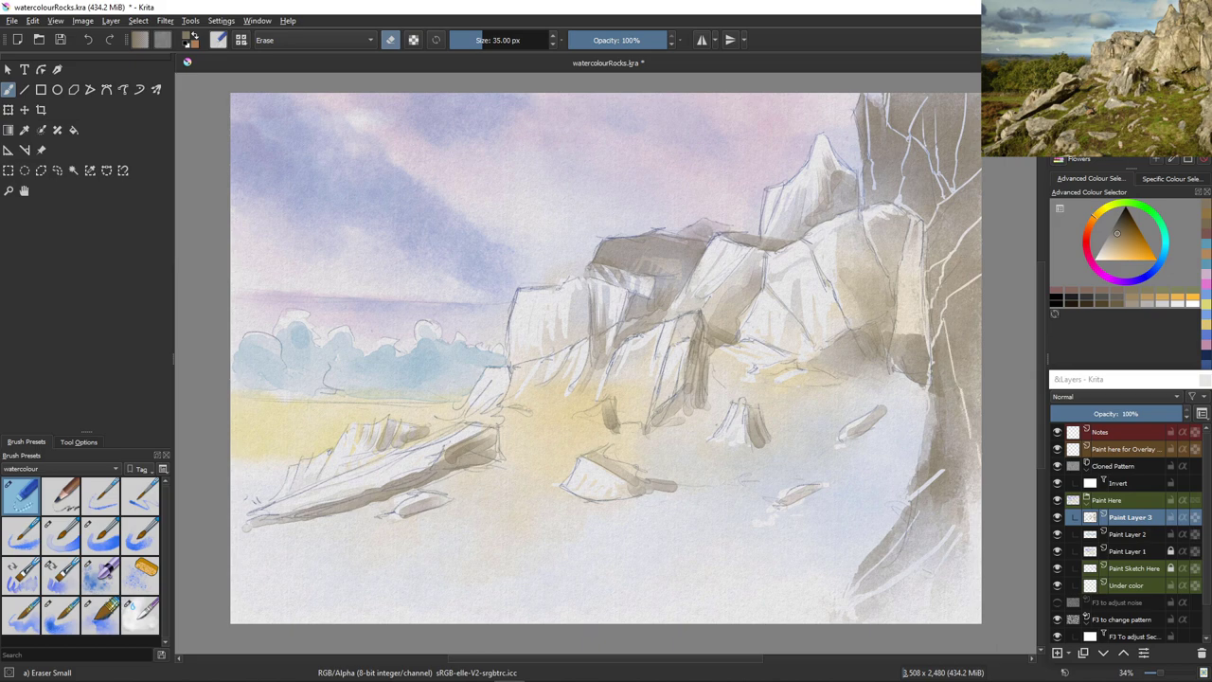
pyautogui.moveTo(954, 401); pyautogui.dragTo(952, 479)
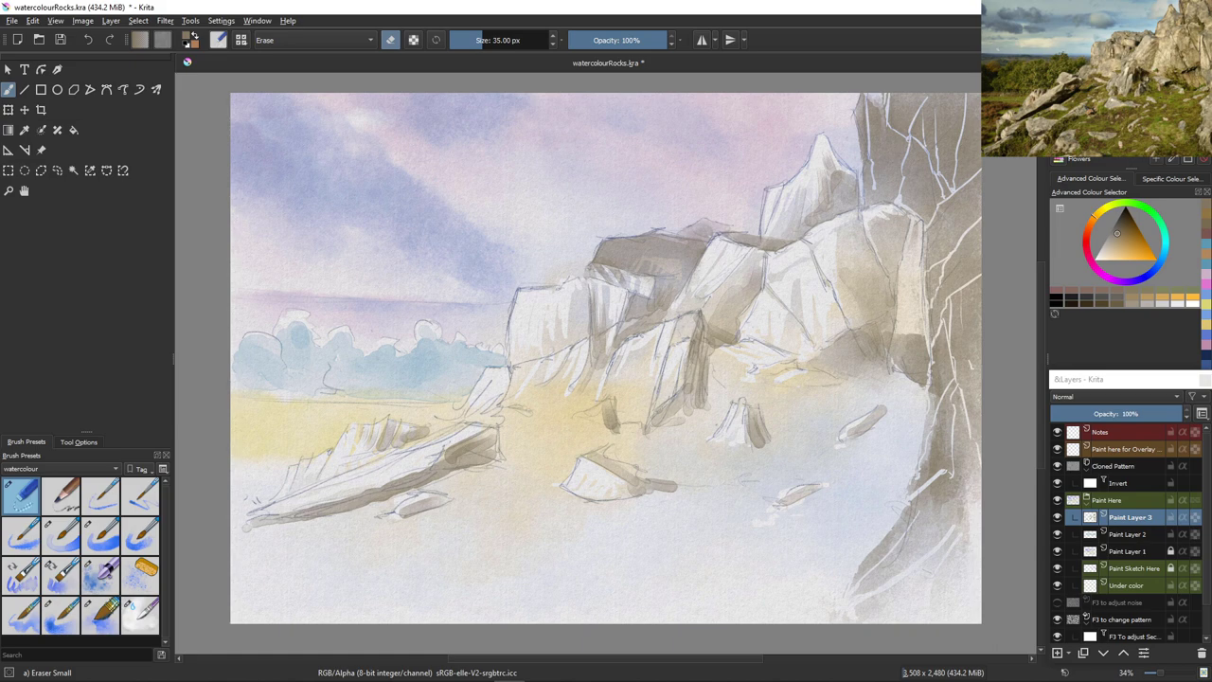
# Add a new paint layer above Paint Layer 3 and set the painting colour to dark blue
pyautogui.click(1056, 652)
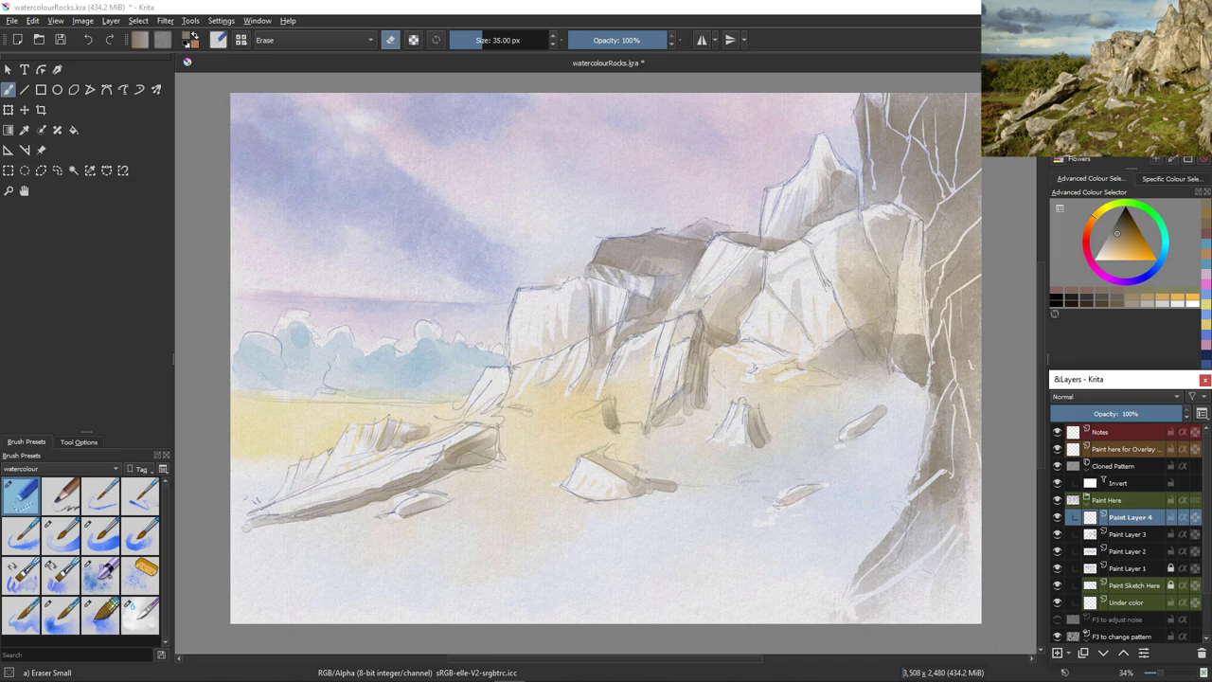
pyautogui.click(1088, 227)
pyautogui.click(1127, 228)
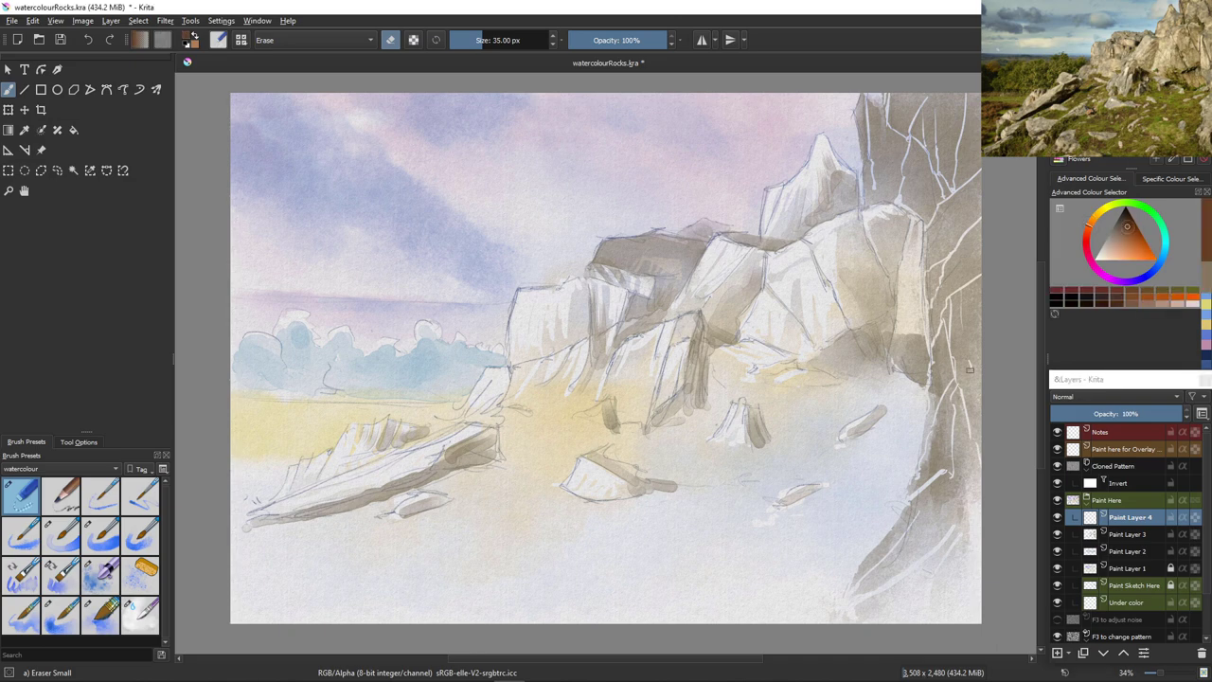
pyautogui.keyDown('ctrl'); pyautogui.click(969, 369); pyautogui.keyUp('ctrl')
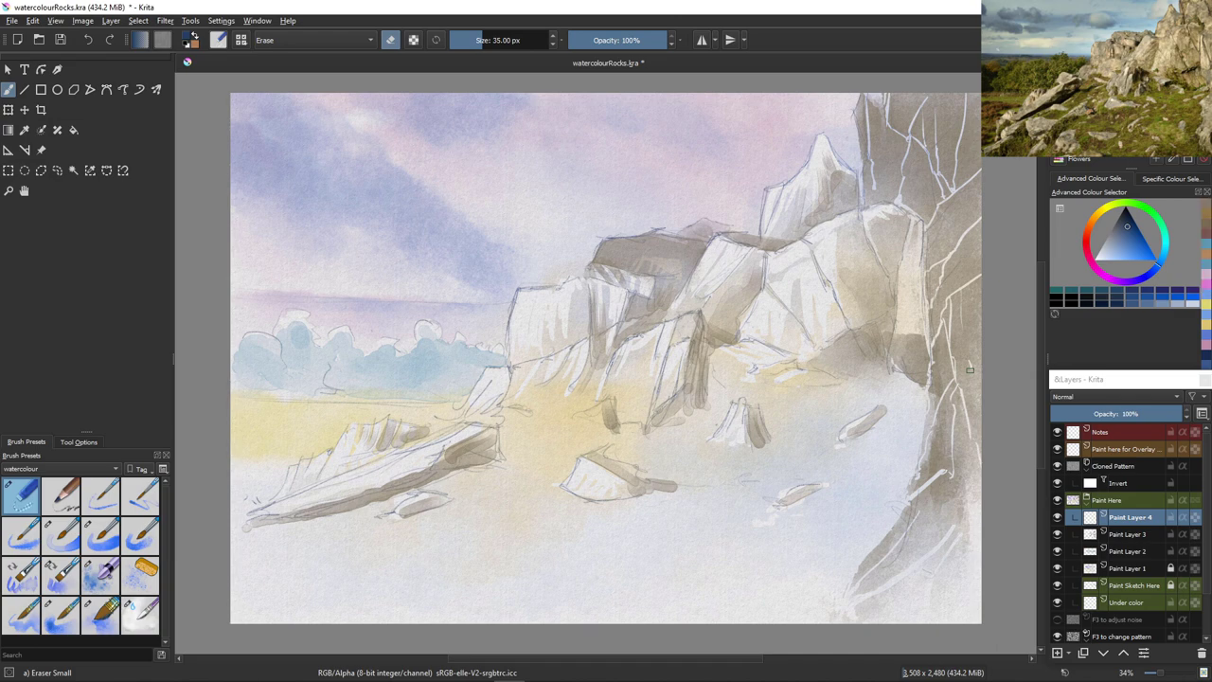
# Try the Basic Lines-Wet and Basic Lines-Dry brushes with dark blue strokes beside the peak, undoing the test marks
pyautogui.moveTo(859, 196); pyautogui.dragTo(859, 204)
pyautogui.click(57, 543)
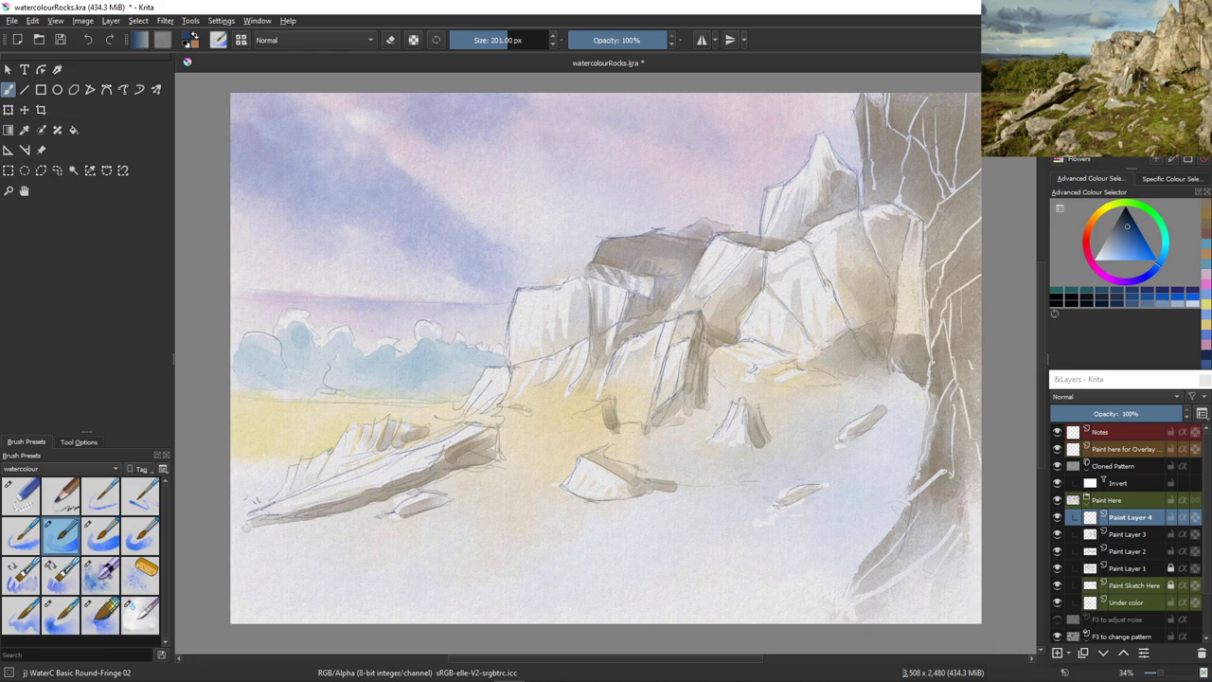
pyautogui.click(99, 495)
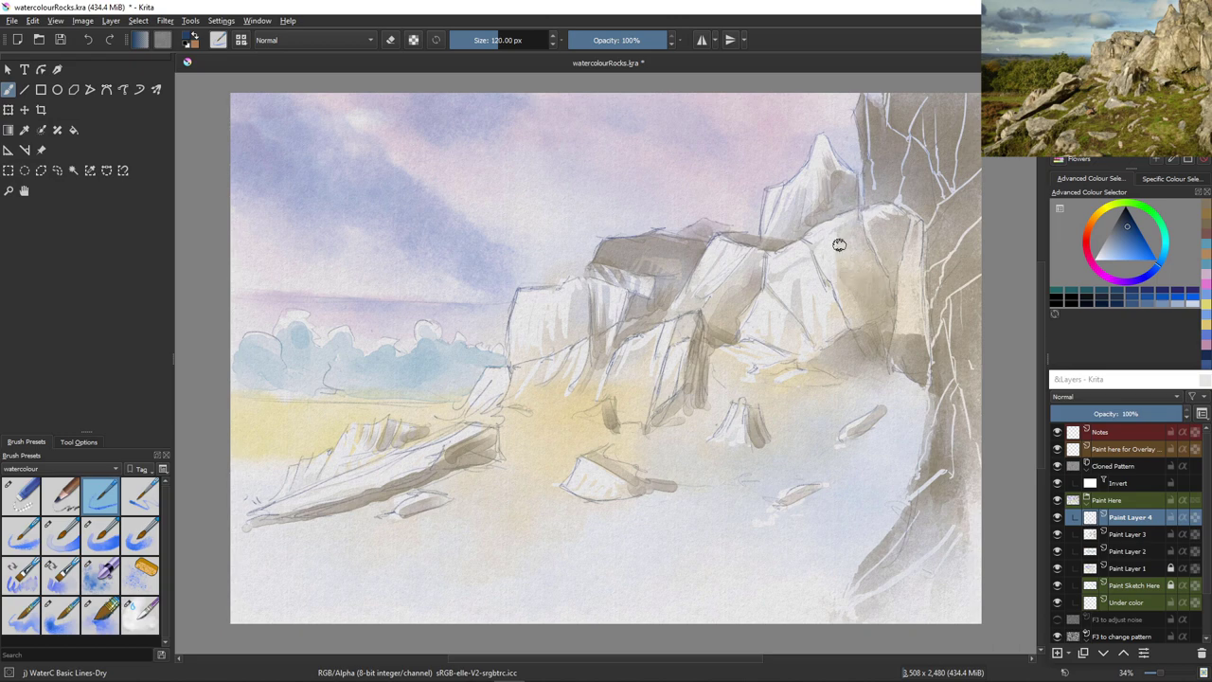
pyautogui.click(1129, 516)
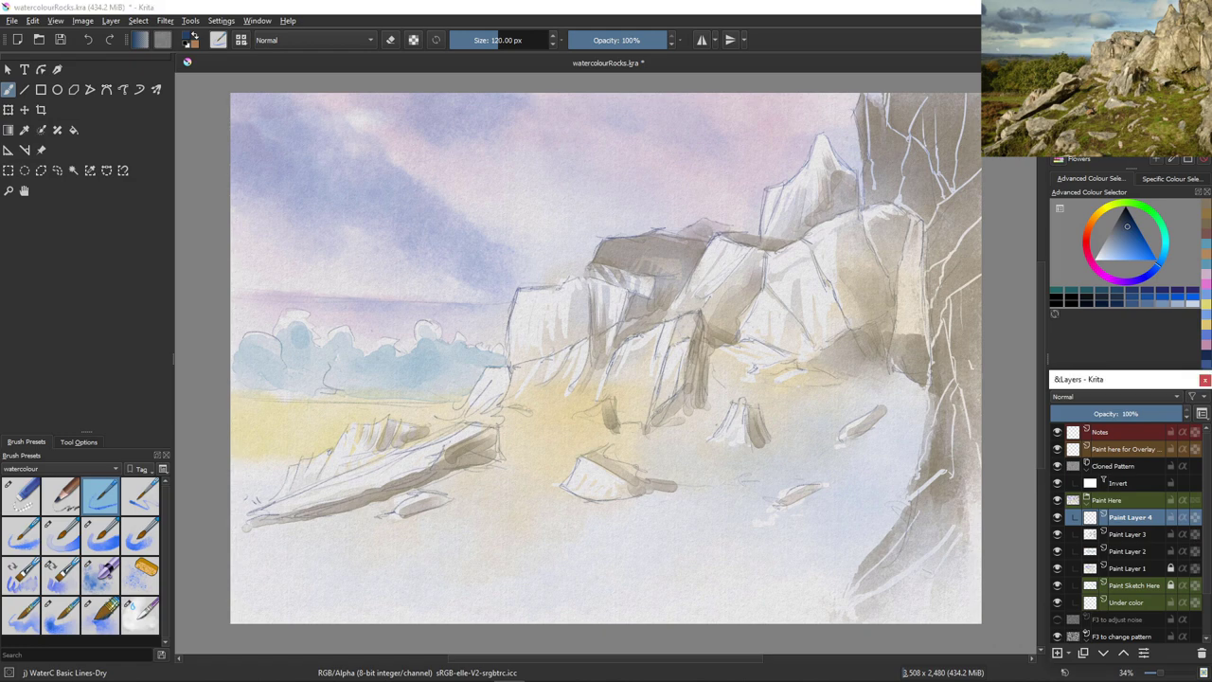
pyautogui.press('/')
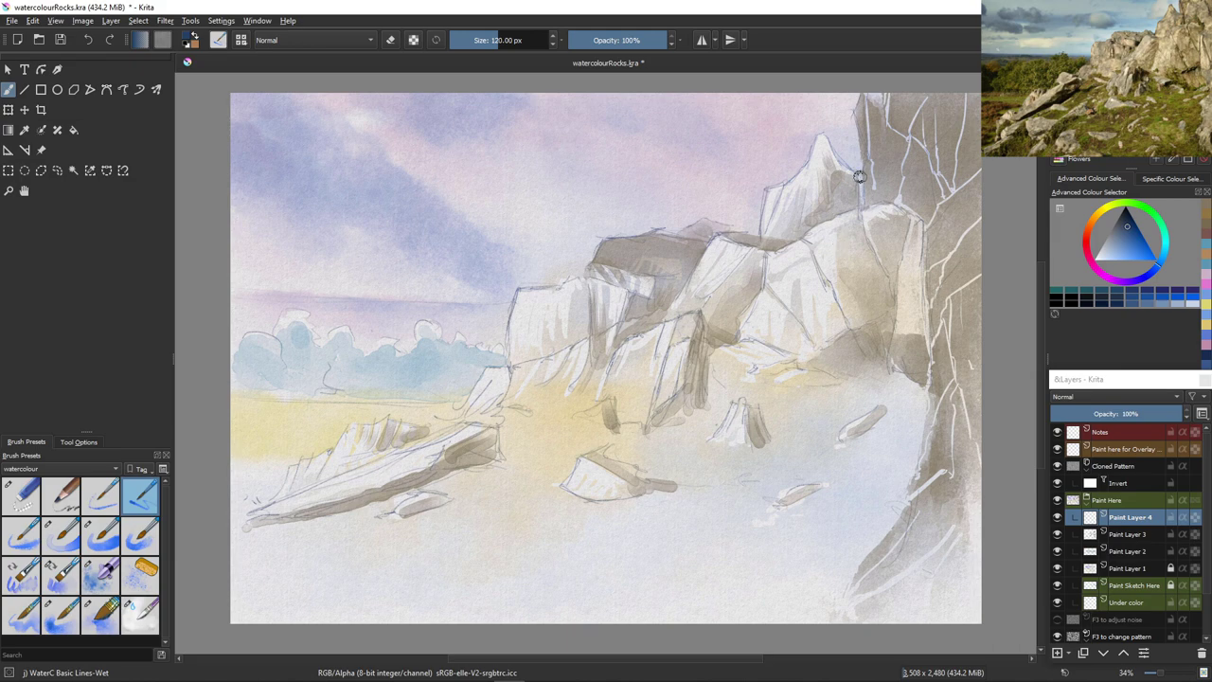
pyautogui.moveTo(859, 178)
pyautogui.mouseDown()
pyautogui.moveTo(859, 200)
pyautogui.moveTo(855, 172)
pyautogui.mouseUp()
pyautogui.hotkey('ctrl', 'z')
pyautogui.moveTo(858, 195)
pyautogui.keyDown('shift'); pyautogui.mouseDown()
pyautogui.moveTo(859, 175)
pyautogui.moveTo(862, 203)
pyautogui.mouseUp(); pyautogui.keyUp('shift')
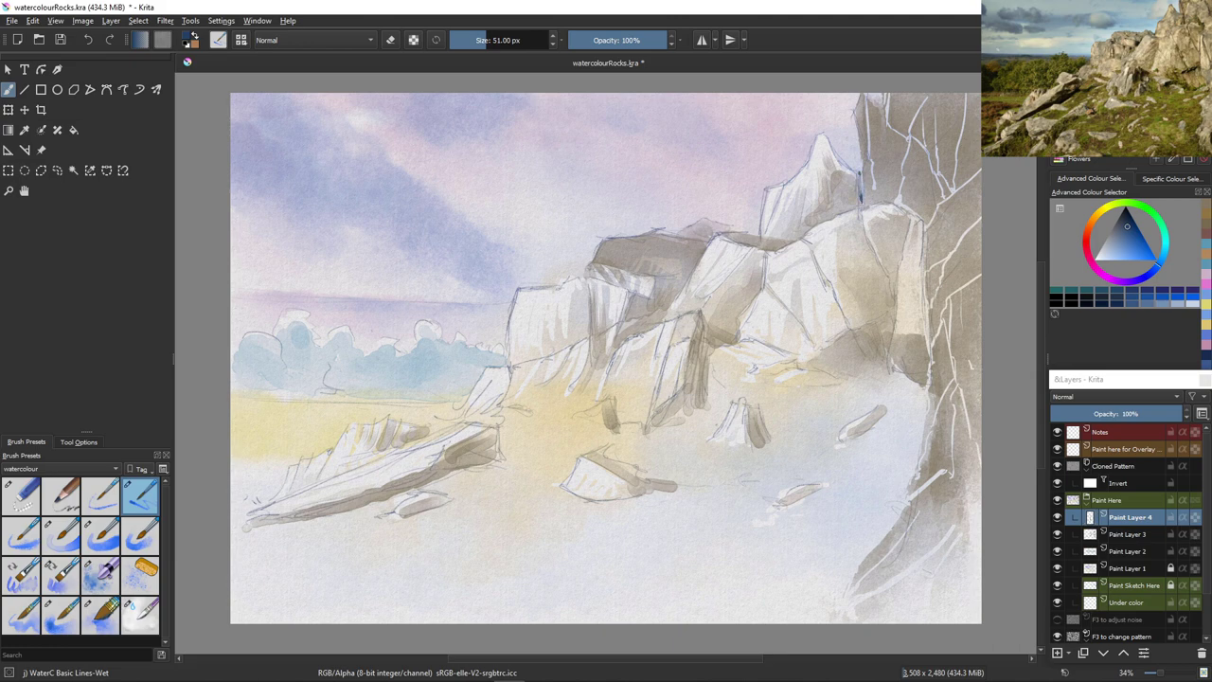
pyautogui.click(105, 494)
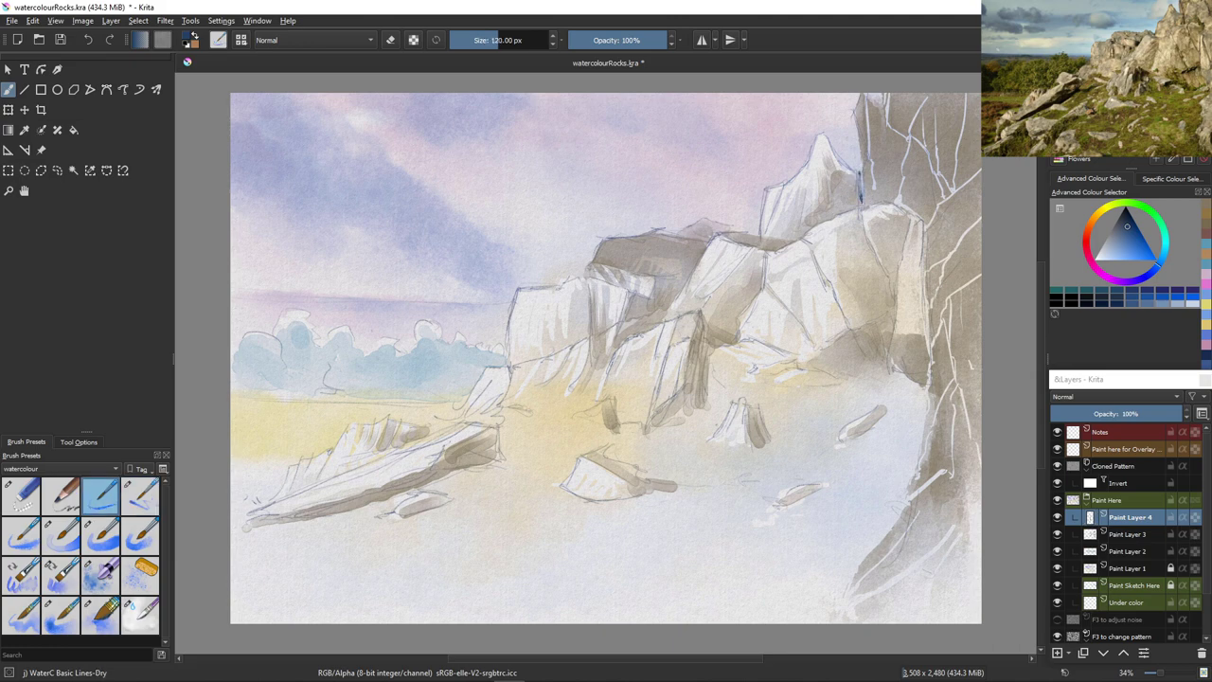
pyautogui.moveTo(860, 172); pyautogui.dragTo(861, 202)
pyautogui.keyDown('ctrl'); pyautogui.click(852, 203); pyautogui.keyUp('ctrl')
pyautogui.moveTo(658, 392); pyautogui.dragTo(754, 510)
pyautogui.hotkey('ctrl', 'z')
# Choose the WaterC Basic Lines-Wet-Pattern brush, test it with two strokes in the empty foreground, and undo both
pyautogui.click(20, 534)
pyautogui.moveTo(543, 505); pyautogui.dragTo(649, 592)
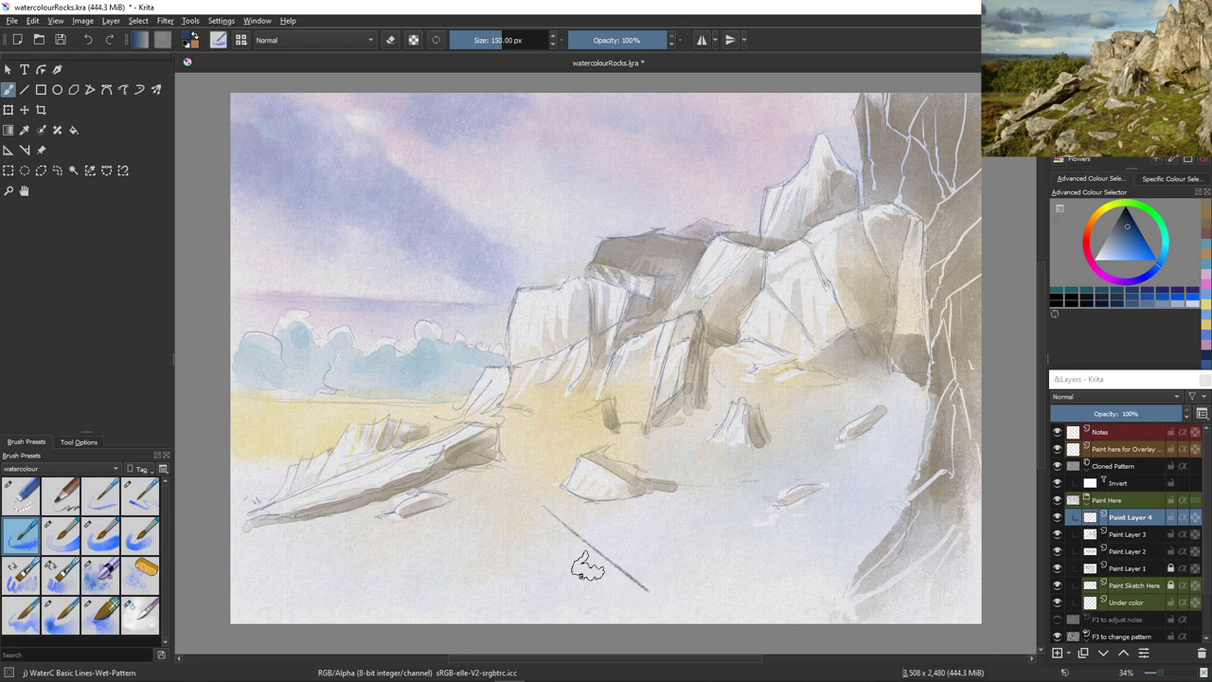
pyautogui.moveTo(510, 517)
pyautogui.mouseDown()
pyautogui.moveTo(606, 586)
pyautogui.moveTo(541, 581)
pyautogui.mouseUp()
pyautogui.hotkey('ctrl', 'z')
pyautogui.hotkey('ctrl', 'z')
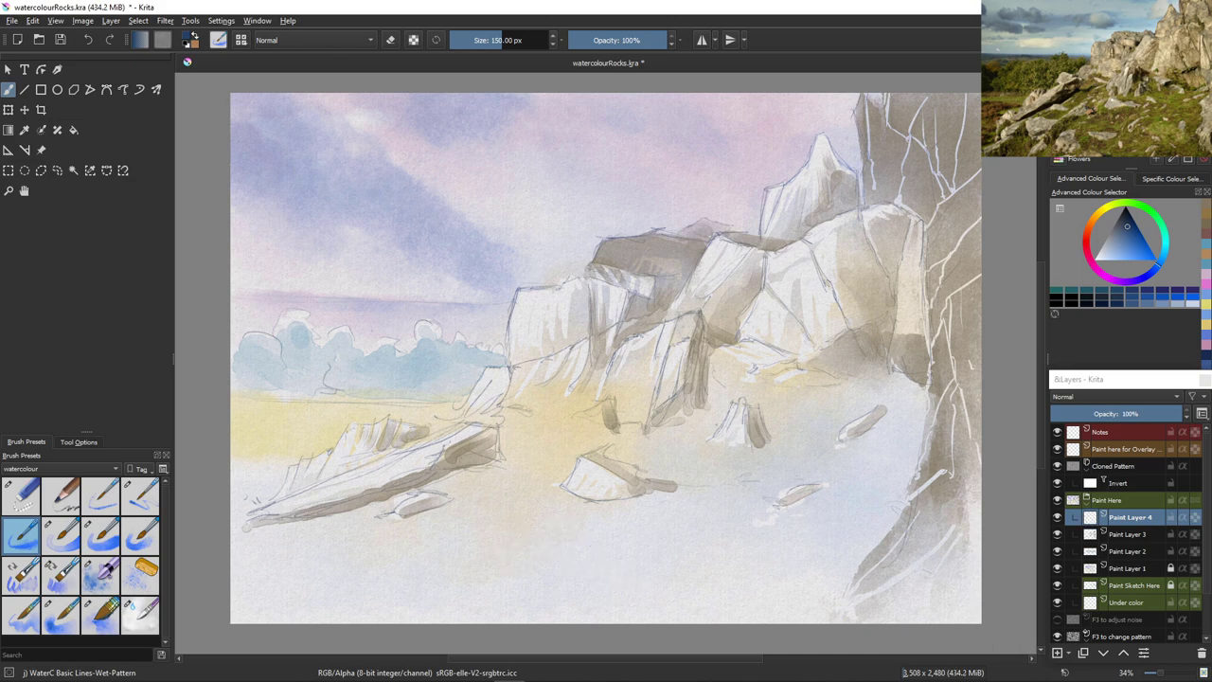
# Reduce the brush to 55 px and paint a dark blue shadow line down the right edge of the tall peak
pyautogui.moveTo(853, 181); pyautogui.dragTo(850, 180)
pyautogui.press('[')
pyautogui.press('[')
pyautogui.press('[')
pyautogui.press('[')
pyautogui.press('[')
pyautogui.moveTo(861, 181); pyautogui.dragTo(861, 205)
pyautogui.press('[')
pyautogui.press('[')
pyautogui.press('[')
pyautogui.press('[')
pyautogui.press('[')
pyautogui.press('[')
pyautogui.press('[')
pyautogui.press('[')
pyautogui.press('[')
pyautogui.press('[')
pyautogui.press('[')
pyautogui.press('[')
pyautogui.press('[')
pyautogui.press('[')
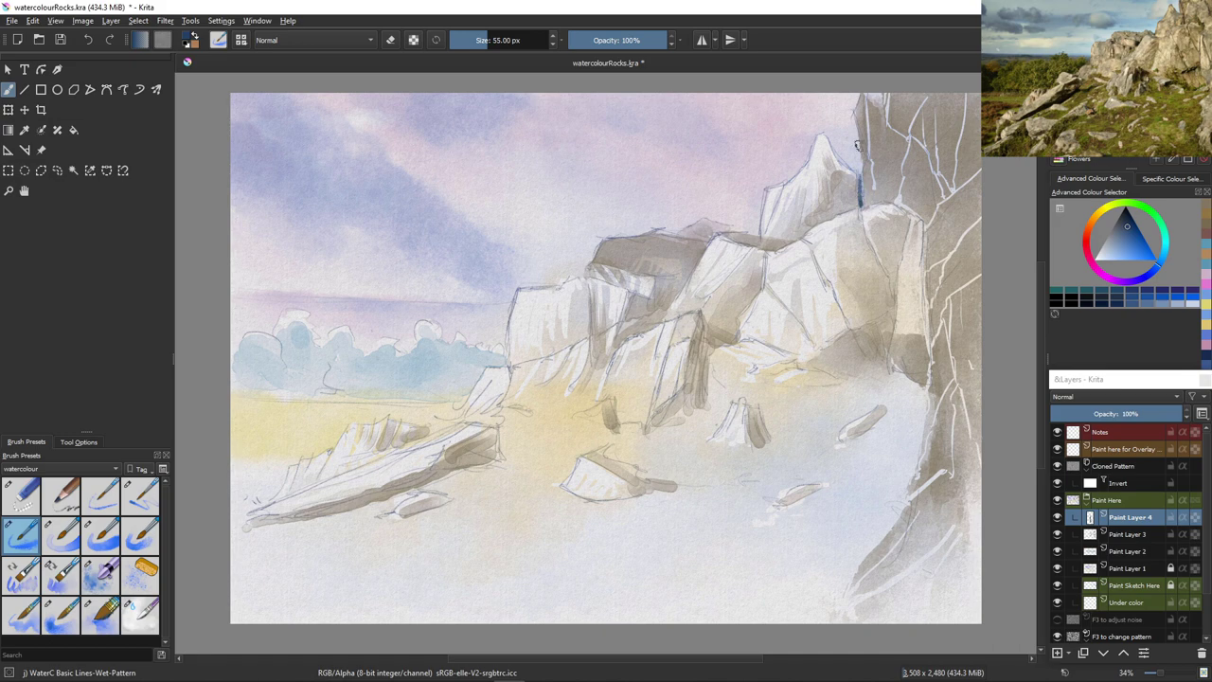
# Add a parallel vertical crack on the peak, thicken its right-edge shadow, and draw dark crack lines down the large boulder below
pyautogui.moveTo(860, 208); pyautogui.dragTo(888, 276)
pyautogui.moveTo(863, 175); pyautogui.dragTo(864, 200)
pyautogui.moveTo(860, 176); pyautogui.dragTo(861, 193)
pyautogui.moveTo(846, 177); pyautogui.dragTo(846, 202)
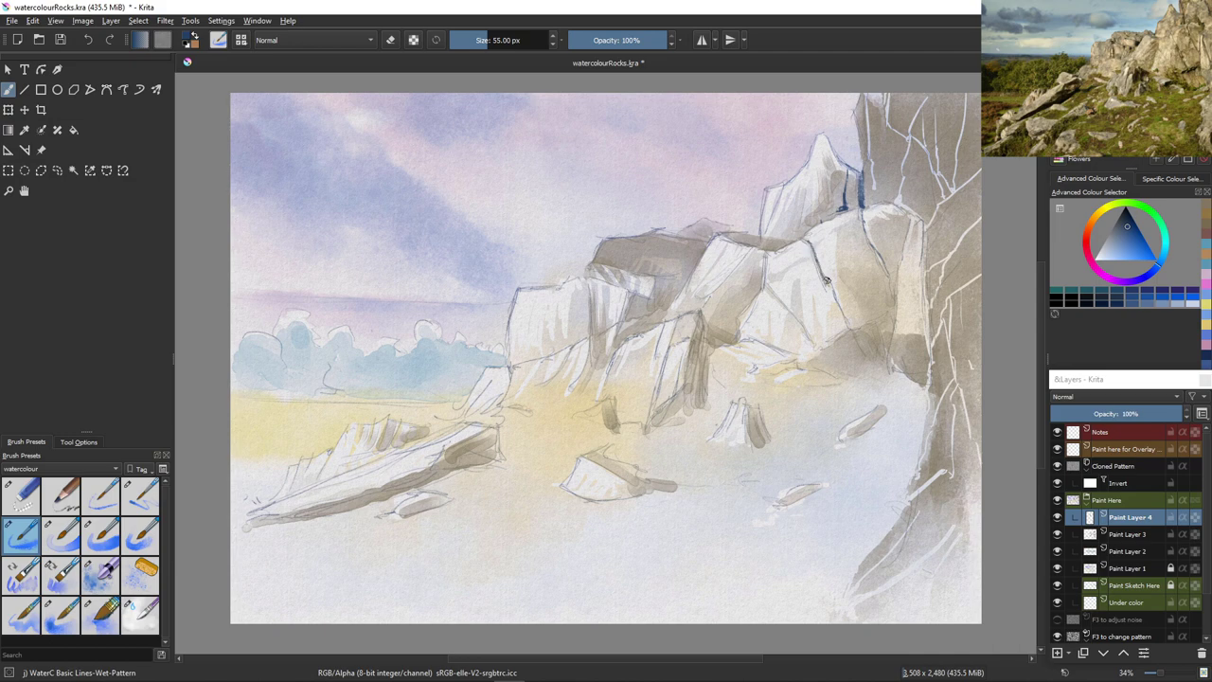
# Continue the crack to the large boulder's base and paint a broad dark blue shadow beneath it at 118 px
pyautogui.moveTo(826, 280)
pyautogui.mouseDown()
pyautogui.moveTo(850, 329)
pyautogui.moveTo(863, 325)
pyautogui.moveTo(807, 366)
pyautogui.mouseUp()
pyautogui.press(']')
pyautogui.press(']')
pyautogui.press(']')
pyautogui.press(']')
pyautogui.press(']')
pyautogui.press(']')
pyautogui.press(']')
pyautogui.press(']')
pyautogui.press(']')
pyautogui.press(']')
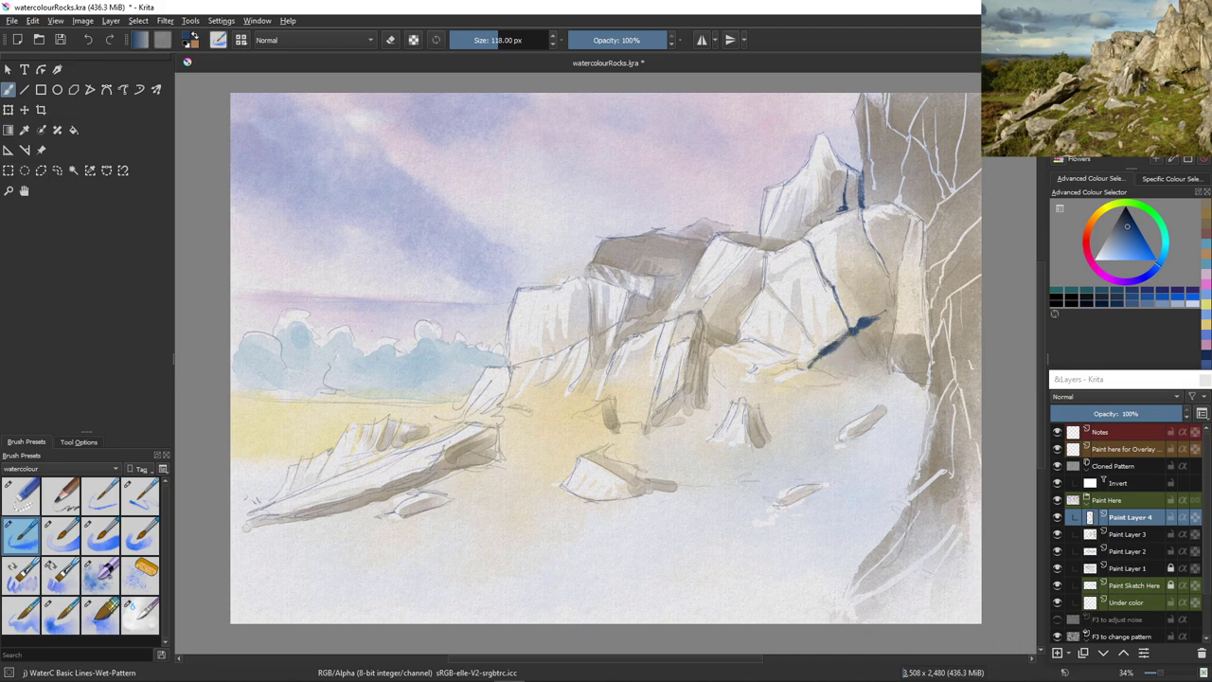
# Reduce the brush to 47 px and draw dark branching cracks down the right side of the large boulder
pyautogui.press('[')
pyautogui.press('[')
pyautogui.press('[')
pyautogui.press('[')
pyautogui.press('[')
pyautogui.press('[')
pyautogui.press('[')
pyautogui.press('[')
pyautogui.press('[')
pyautogui.press('[')
pyautogui.press('[')
pyautogui.press('[')
pyautogui.press('[')
pyautogui.moveTo(862, 207); pyautogui.dragTo(890, 301)
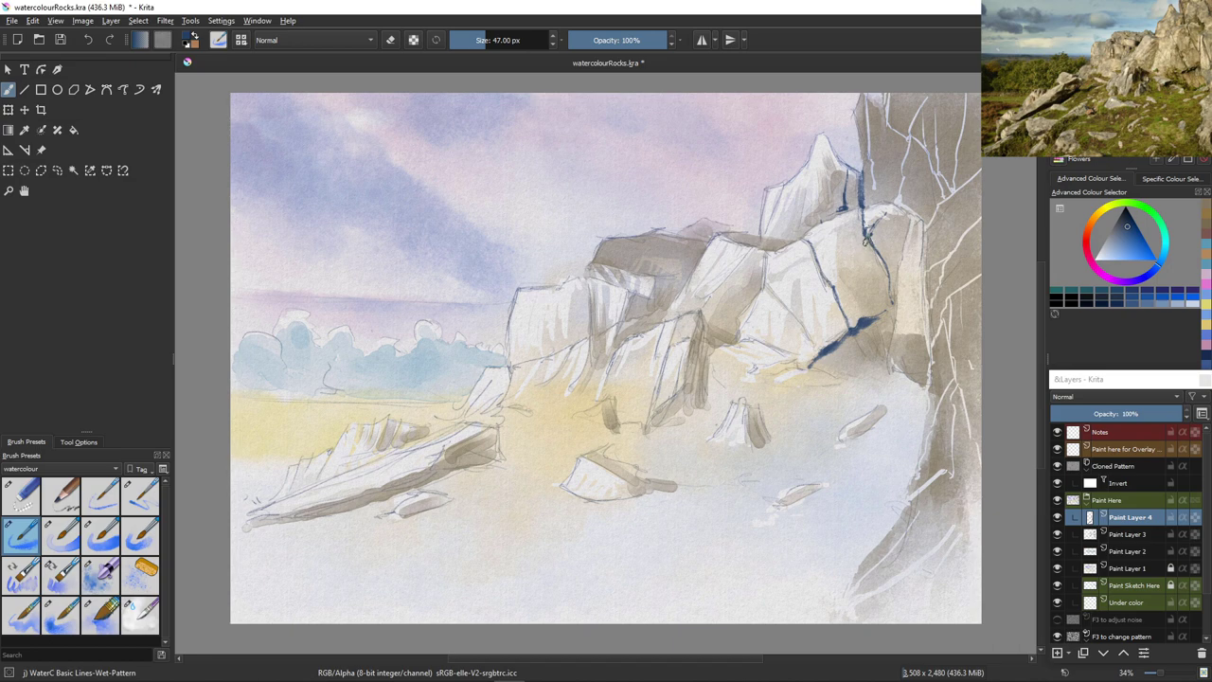
pyautogui.moveTo(872, 252); pyautogui.dragTo(849, 315)
pyautogui.moveTo(860, 231); pyautogui.dragTo(837, 268)
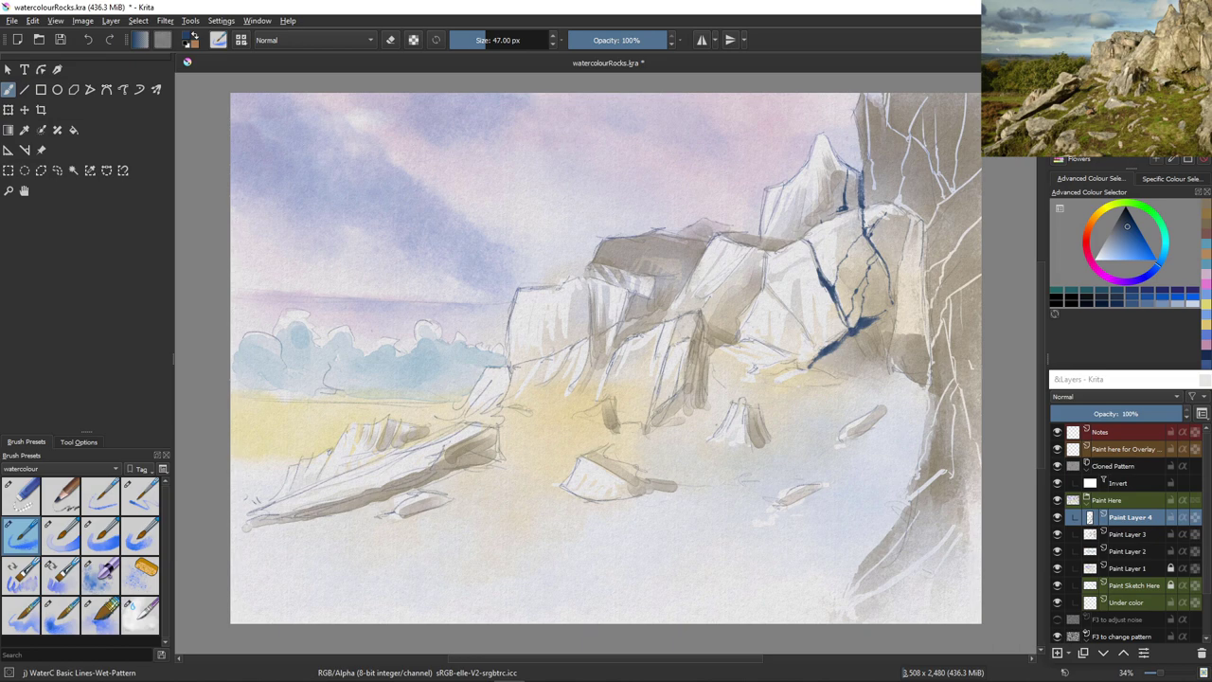
# Draw thin dark cracks down the middle boulder and outline its left edge diagonally to the base
pyautogui.moveTo(820, 280); pyautogui.dragTo(824, 343)
pyautogui.moveTo(829, 289); pyautogui.dragTo(827, 345)
pyautogui.moveTo(766, 258)
pyautogui.mouseDown()
pyautogui.moveTo(766, 286)
pyautogui.moveTo(820, 351)
pyautogui.mouseUp()
# Extend the shadow beneath the boulders with the 55 px brush and soften it with WaterC Water-Pattern at 78 px
pyautogui.press(']')
pyautogui.press(']')
pyautogui.press(']')
pyautogui.press(']')
pyautogui.press(']')
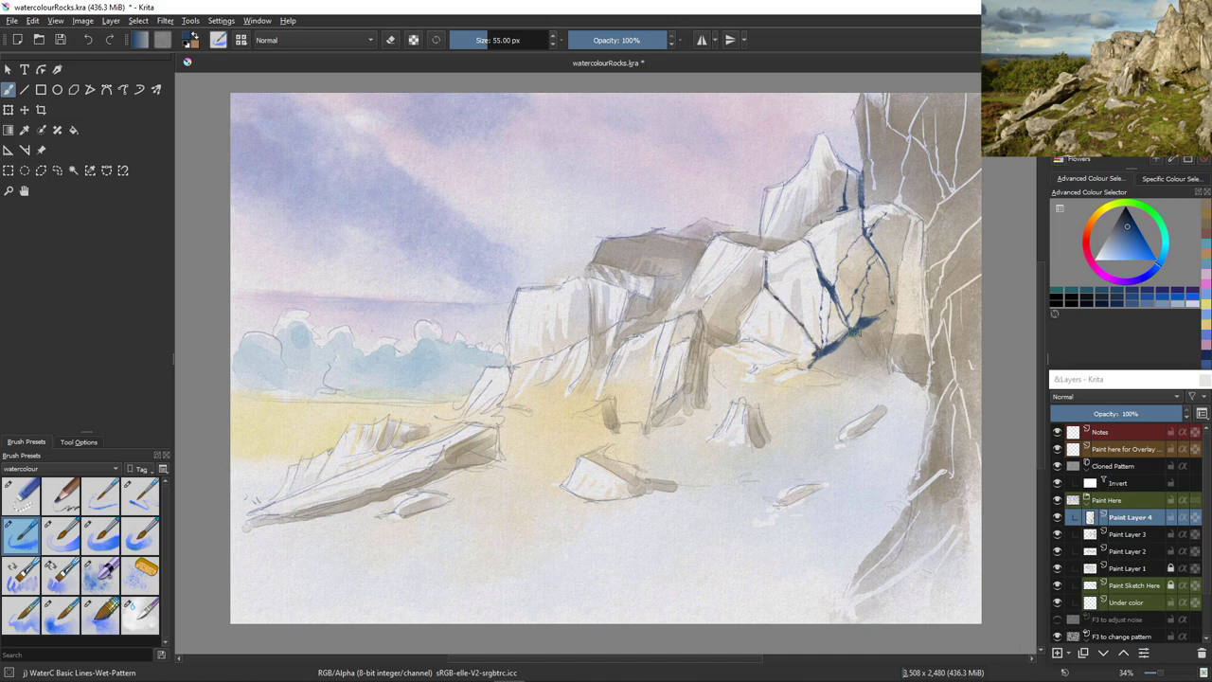
pyautogui.moveTo(864, 327)
pyautogui.mouseDown()
pyautogui.moveTo(837, 346)
pyautogui.moveTo(829, 360)
pyautogui.moveTo(860, 356)
pyautogui.moveTo(843, 368)
pyautogui.moveTo(854, 351)
pyautogui.moveTo(823, 357)
pyautogui.moveTo(885, 321)
pyautogui.moveTo(872, 359)
pyautogui.mouseUp()
pyautogui.click(141, 616)
pyautogui.press('[')
pyautogui.press('[')
pyautogui.press('[')
pyautogui.press('[')
pyautogui.press('[')
pyautogui.press('[')
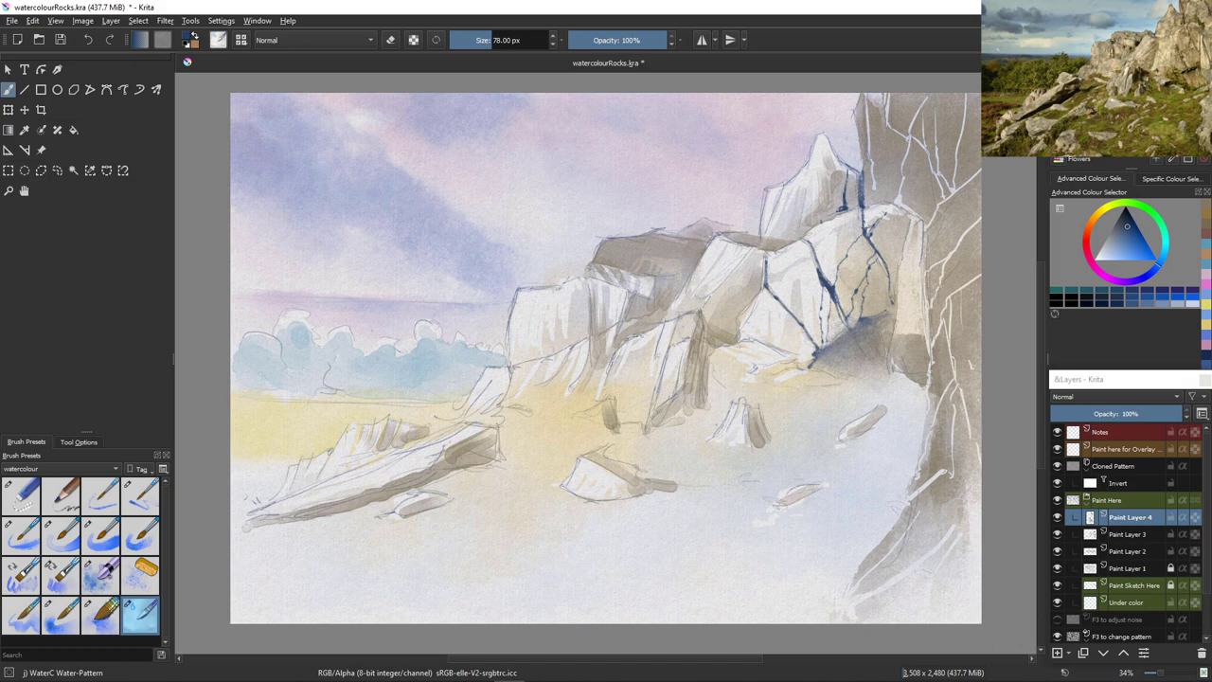
# Return to Basic Lines-Wet-Pattern, reduce it to 41 px, and outline the narrow upright rock at the right in dark blue
pyautogui.click(20, 537)
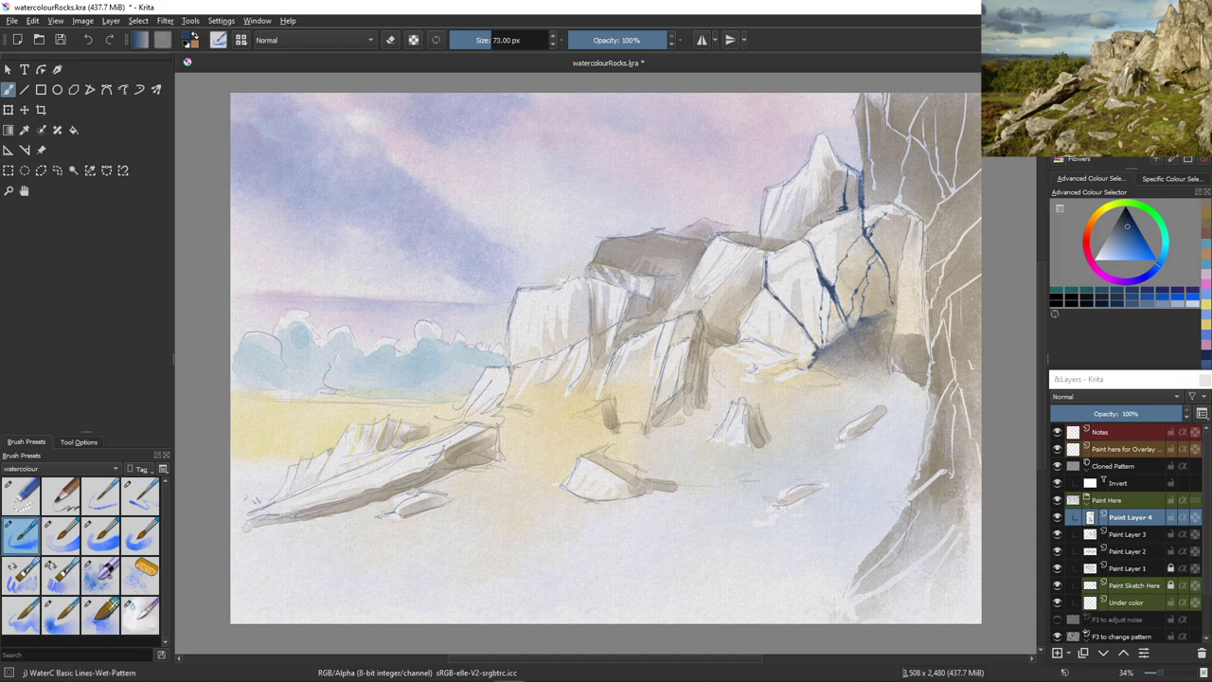
pyautogui.moveTo(908, 221); pyautogui.dragTo(895, 320)
pyautogui.moveTo(898, 269); pyautogui.dragTo(895, 318)
pyautogui.moveTo(894, 320)
pyautogui.mouseDown()
pyautogui.moveTo(924, 335)
pyautogui.moveTo(907, 334)
pyautogui.mouseUp()
pyautogui.press('[')
pyautogui.press('[')
pyautogui.press('[')
pyautogui.press('[')
pyautogui.press('[')
pyautogui.press('[')
pyautogui.press('[')
pyautogui.press('[')
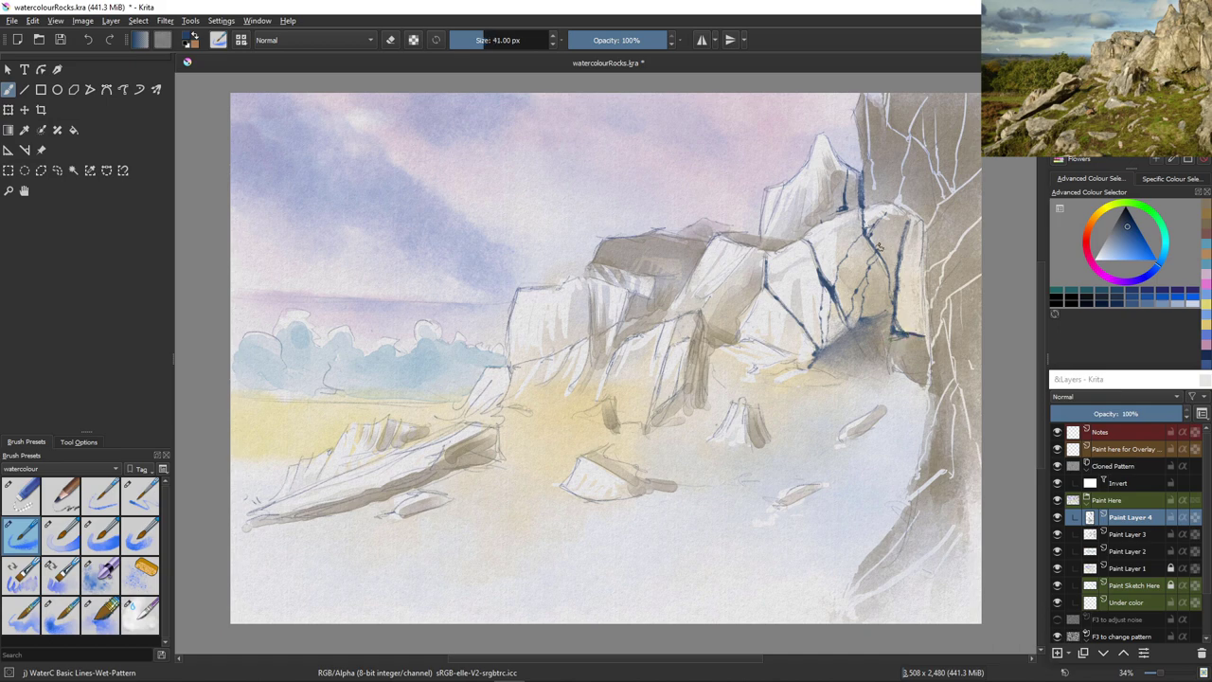
pyautogui.moveTo(923, 221); pyautogui.dragTo(929, 337)
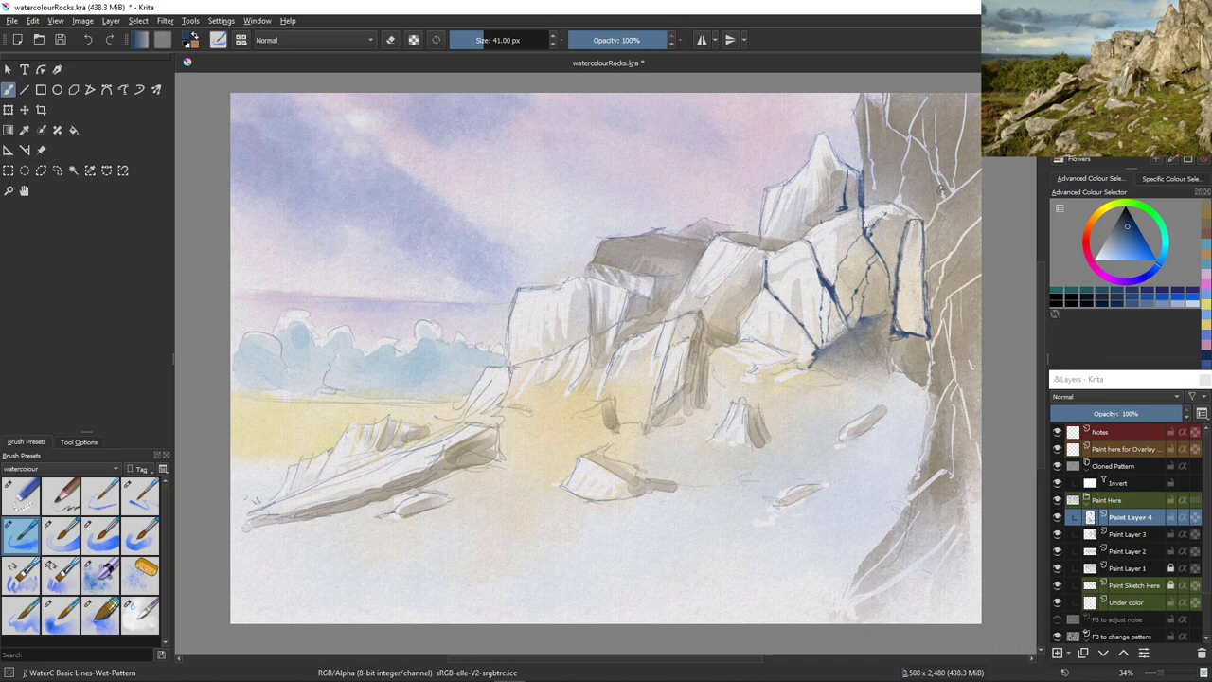
# Extend dark lines above and below the narrow right rock, and add thin cracks along its sides
pyautogui.moveTo(921, 201); pyautogui.dragTo(930, 233)
pyautogui.moveTo(923, 225); pyautogui.dragTo(925, 270)
pyautogui.moveTo(941, 272); pyautogui.dragTo(926, 311)
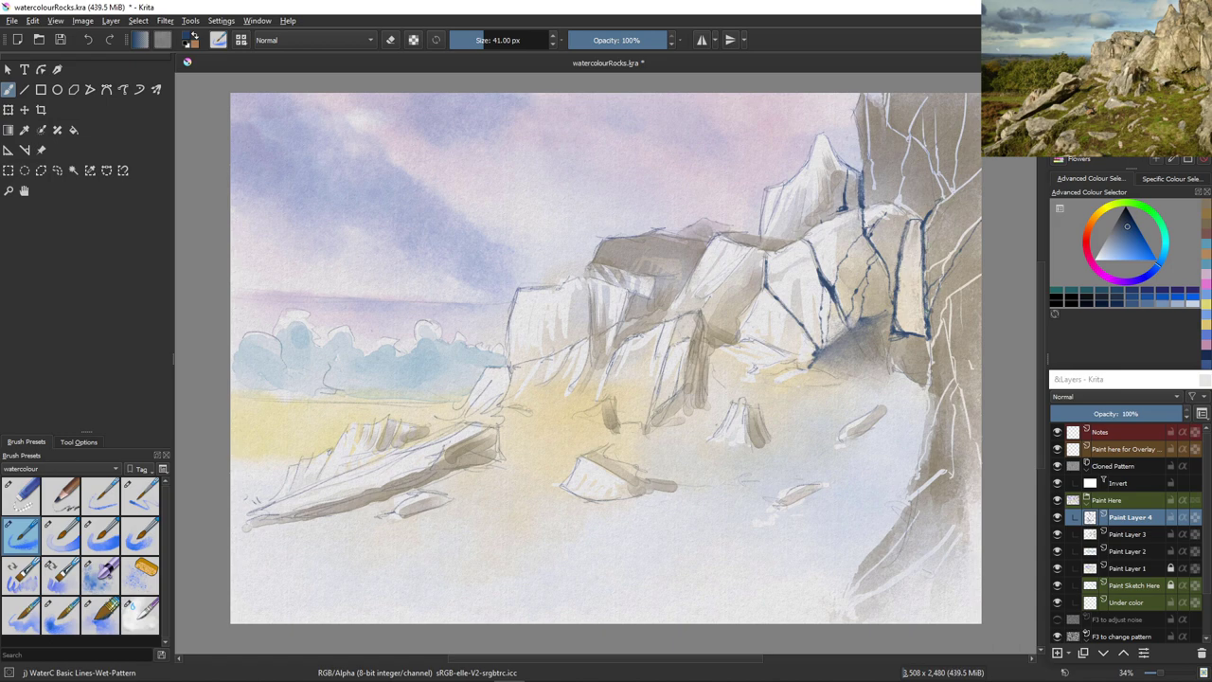
pyautogui.moveTo(892, 333)
pyautogui.mouseDown()
pyautogui.moveTo(890, 379)
pyautogui.moveTo(894, 347)
pyautogui.moveTo(891, 366)
pyautogui.moveTo(925, 336)
pyautogui.moveTo(912, 378)
pyautogui.mouseUp()
pyautogui.moveTo(923, 325); pyautogui.dragTo(918, 273)
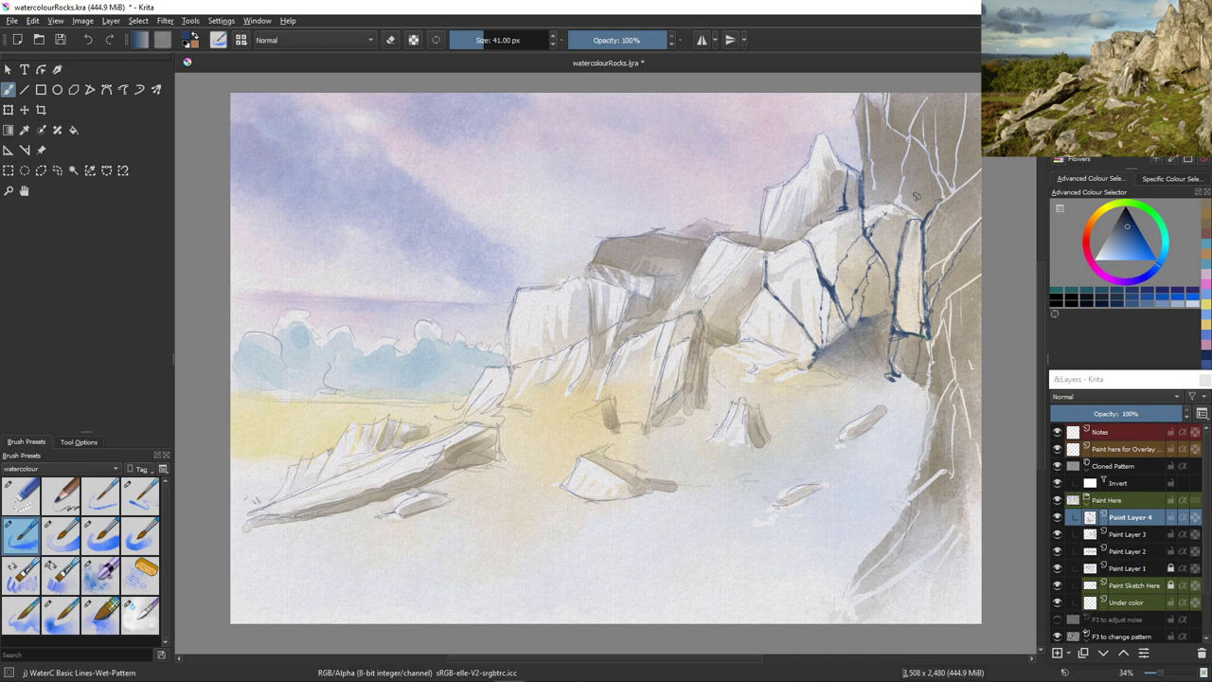
pyautogui.moveTo(921, 245); pyautogui.dragTo(898, 300)
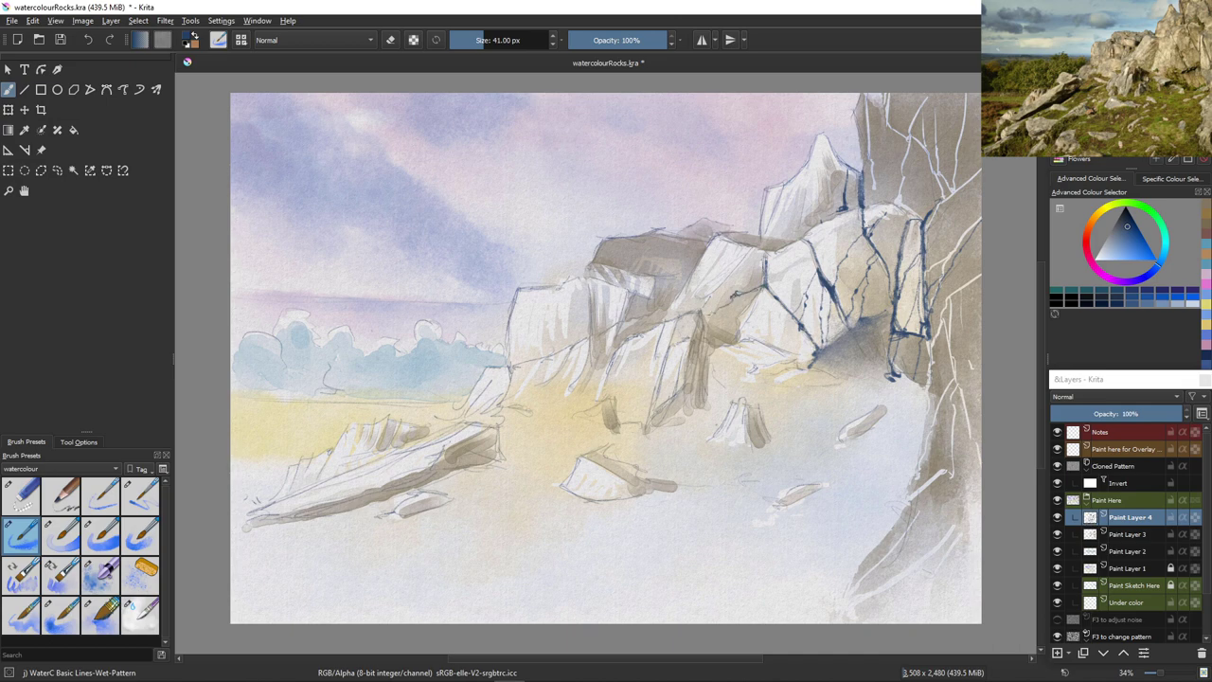
# Draw fine dark branching cracks across the sloping boulder at the centre of the outcrop
pyautogui.moveTo(735, 294); pyautogui.dragTo(721, 298)
pyautogui.moveTo(748, 251); pyautogui.dragTo(705, 295)
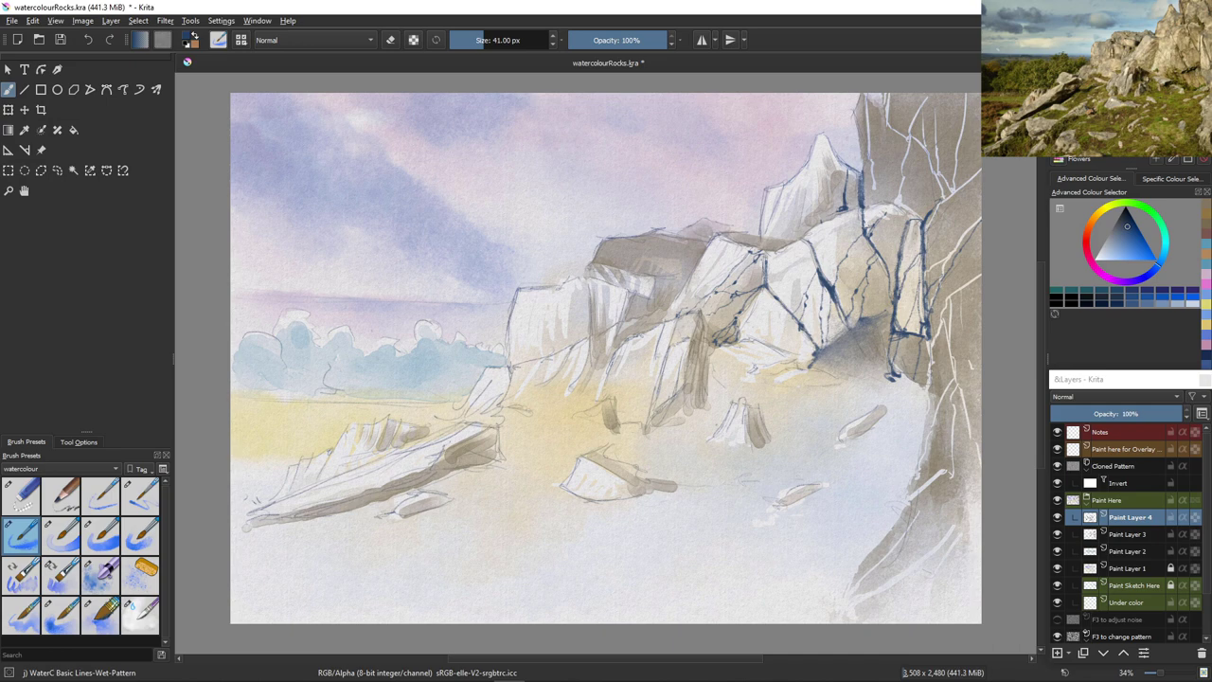
# Enlarge the brush to 59 px, paint dark shadow beneath the back rock slab, and soften it with WaterC Water-Pattern
pyautogui.press(']')
pyautogui.press(']')
pyautogui.press(']')
pyautogui.press(']')
pyautogui.press(']')
pyautogui.moveTo(656, 281)
pyautogui.mouseDown()
pyautogui.moveTo(668, 283)
pyautogui.moveTo(654, 299)
pyautogui.moveTo(694, 271)
pyautogui.moveTo(687, 279)
pyautogui.mouseUp()
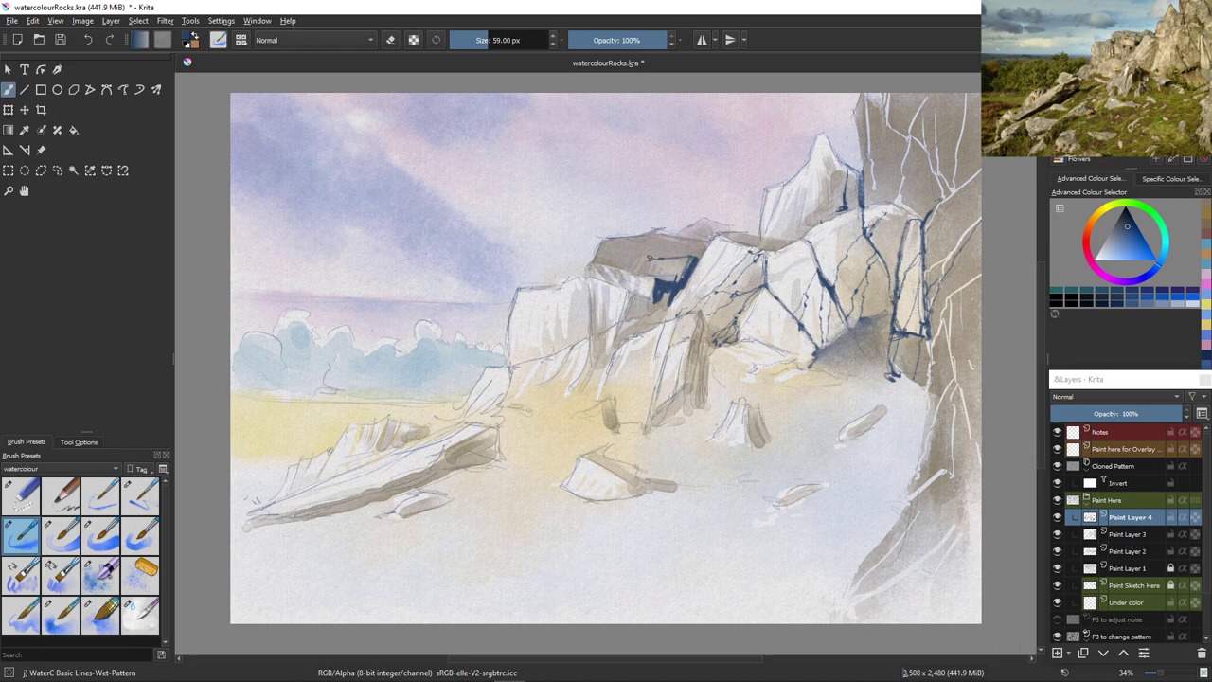
pyautogui.moveTo(680, 258); pyautogui.dragTo(677, 256)
pyautogui.press('/')
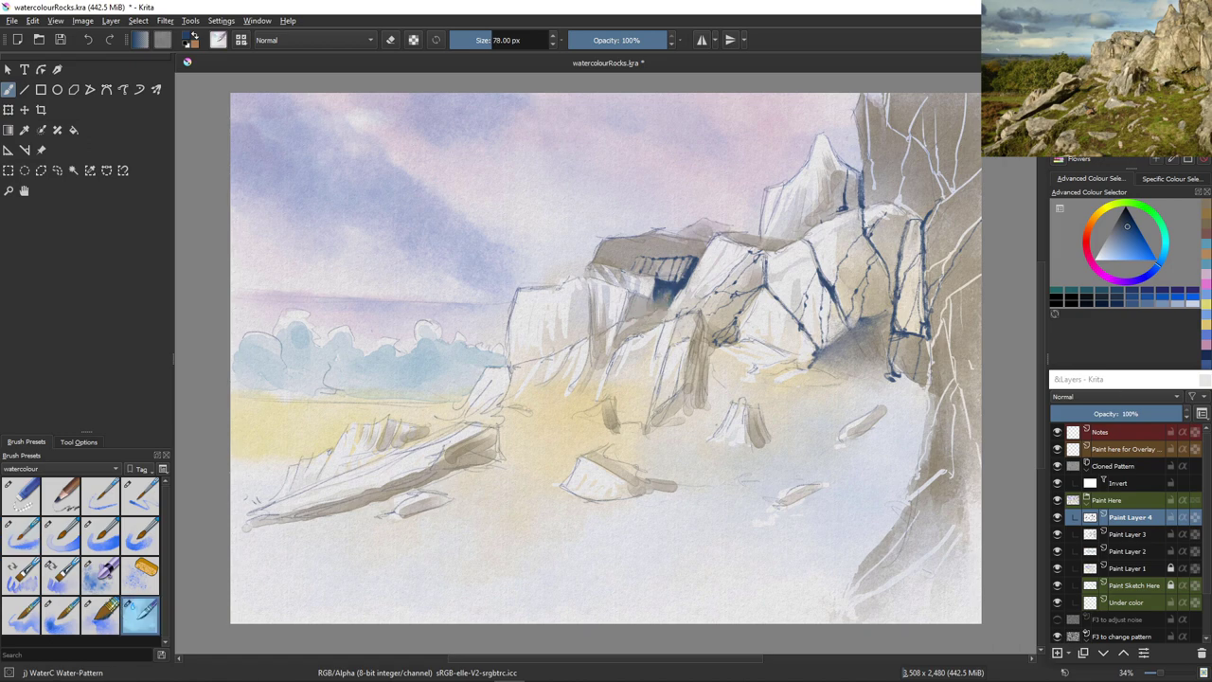
pyautogui.press('/')
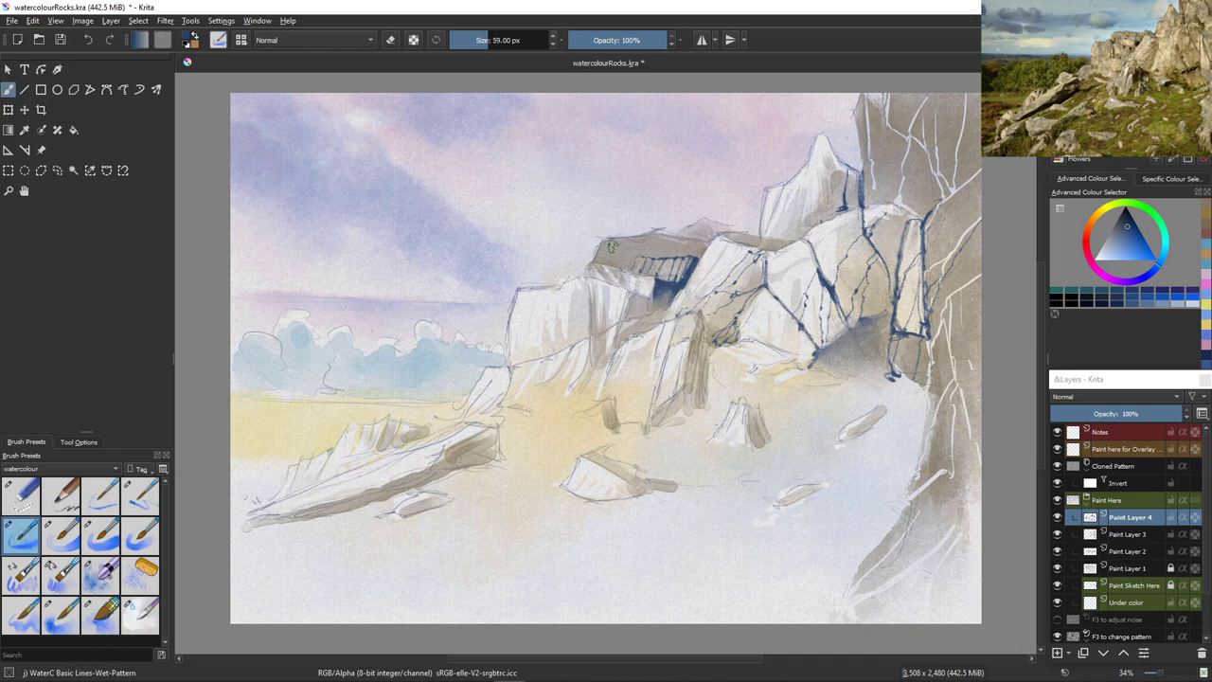
# Outline the back rock slab in dark blue and draw cracks across its face and down its left edge
pyautogui.moveTo(638, 274)
pyautogui.mouseDown()
pyautogui.moveTo(639, 290)
pyautogui.moveTo(650, 275)
pyautogui.moveTo(642, 291)
pyautogui.mouseUp()
pyautogui.hotkey('ctrl', 'z')
pyautogui.moveTo(614, 265)
pyautogui.mouseDown()
pyautogui.moveTo(622, 287)
pyautogui.moveTo(597, 261)
pyautogui.moveTo(573, 284)
pyautogui.mouseUp()
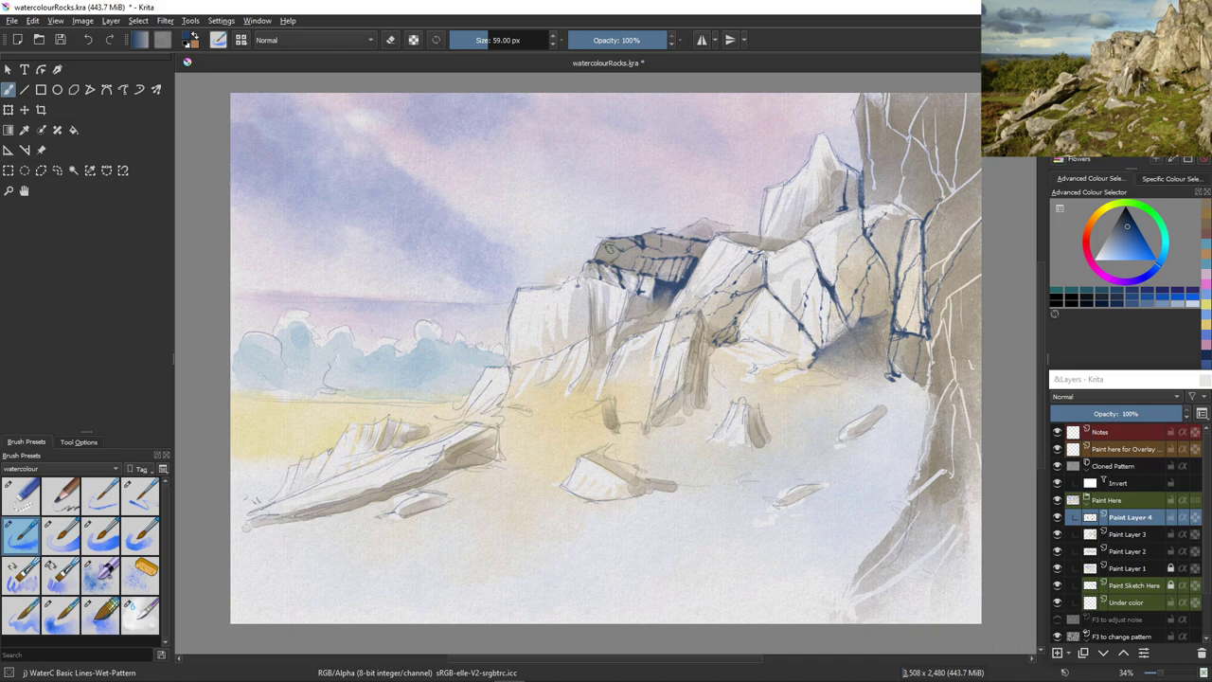
pyautogui.moveTo(599, 258); pyautogui.dragTo(591, 250)
# Paint dark vertical shadow strokes on the left block-shaped rock and a thin dark line down the rock edge below it
pyautogui.moveTo(585, 283); pyautogui.dragTo(589, 331)
pyautogui.moveTo(593, 287)
pyautogui.mouseDown()
pyautogui.moveTo(602, 328)
pyautogui.moveTo(617, 322)
pyautogui.moveTo(601, 329)
pyautogui.moveTo(606, 301)
pyautogui.moveTo(585, 335)
pyautogui.mouseUp()
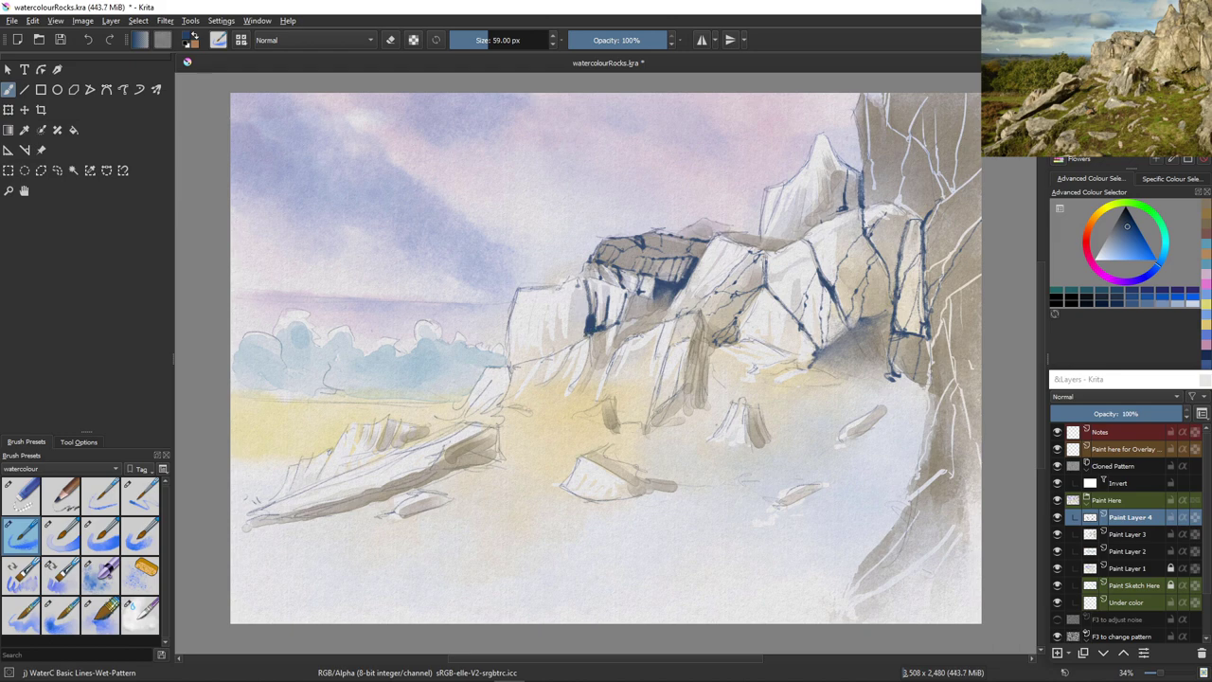
pyautogui.moveTo(617, 347); pyautogui.dragTo(599, 404)
# Fill the shaded right side of the central slanted rock and the gap beside it with dark blue strokes
pyautogui.moveTo(688, 343)
pyautogui.mouseDown()
pyautogui.moveTo(678, 396)
pyautogui.moveTo(693, 345)
pyautogui.moveTo(687, 388)
pyautogui.moveTo(694, 371)
pyautogui.mouseUp()
pyautogui.moveTo(699, 313)
pyautogui.mouseDown()
pyautogui.moveTo(695, 369)
pyautogui.moveTo(711, 347)
pyautogui.moveTo(704, 371)
pyautogui.moveTo(699, 343)
pyautogui.moveTo(704, 396)
pyautogui.moveTo(692, 393)
pyautogui.mouseUp()
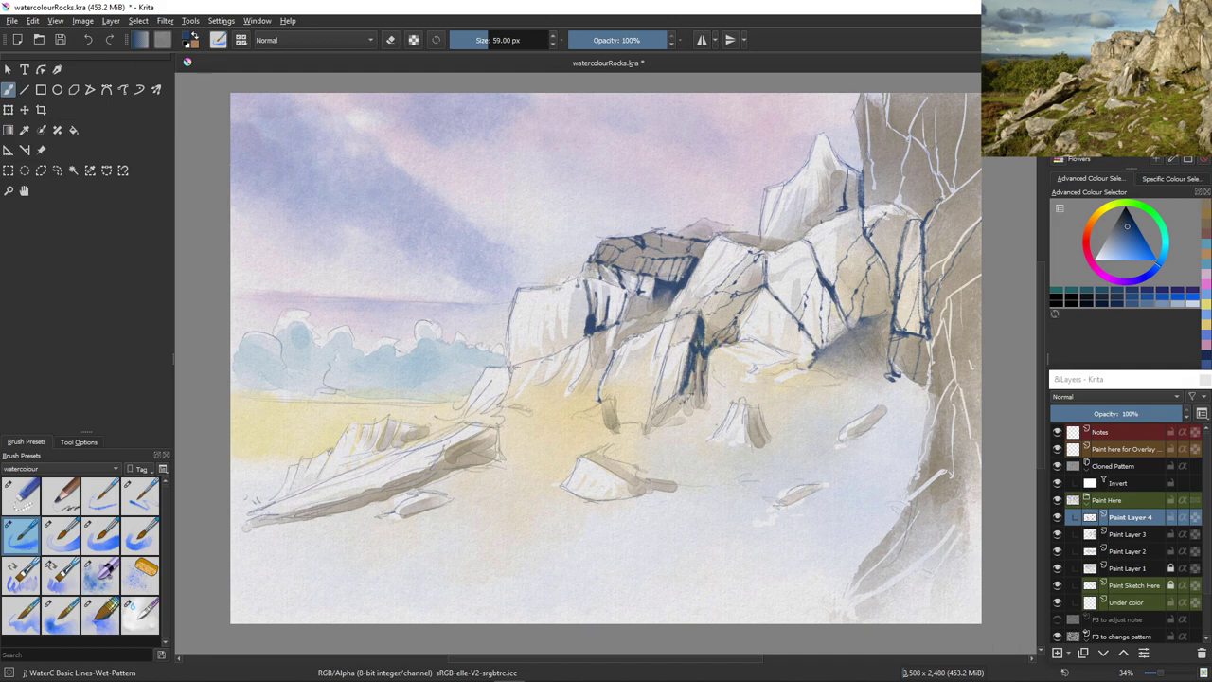
pyautogui.moveTo(709, 336)
pyautogui.mouseDown()
pyautogui.moveTo(733, 339)
pyautogui.moveTo(701, 327)
pyautogui.moveTo(727, 339)
pyautogui.moveTo(695, 337)
pyautogui.moveTo(692, 405)
pyautogui.mouseUp()
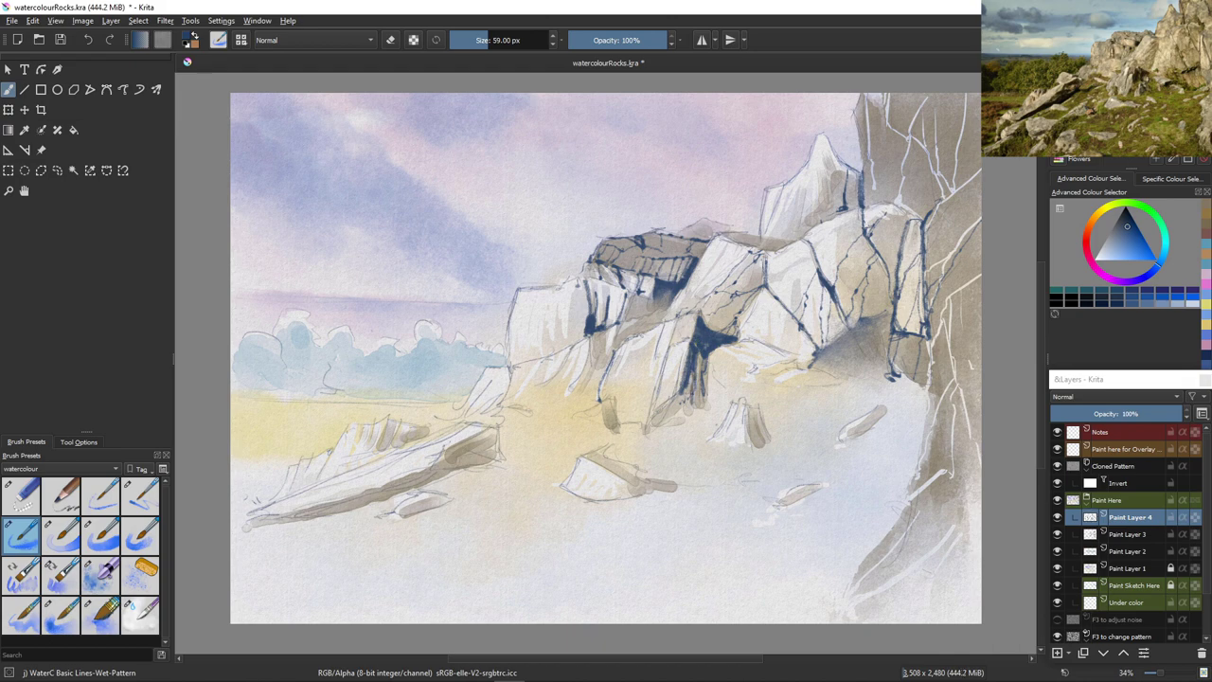
# Paint dark blue shadow strokes into the gap beneath the large rocks beside the tree
pyautogui.moveTo(880, 322)
pyautogui.mouseDown()
pyautogui.moveTo(843, 314)
pyautogui.moveTo(856, 332)
pyautogui.moveTo(843, 338)
pyautogui.mouseUp()
pyautogui.moveTo(836, 342)
pyautogui.mouseDown()
pyautogui.moveTo(820, 353)
pyautogui.moveTo(870, 362)
pyautogui.mouseUp()
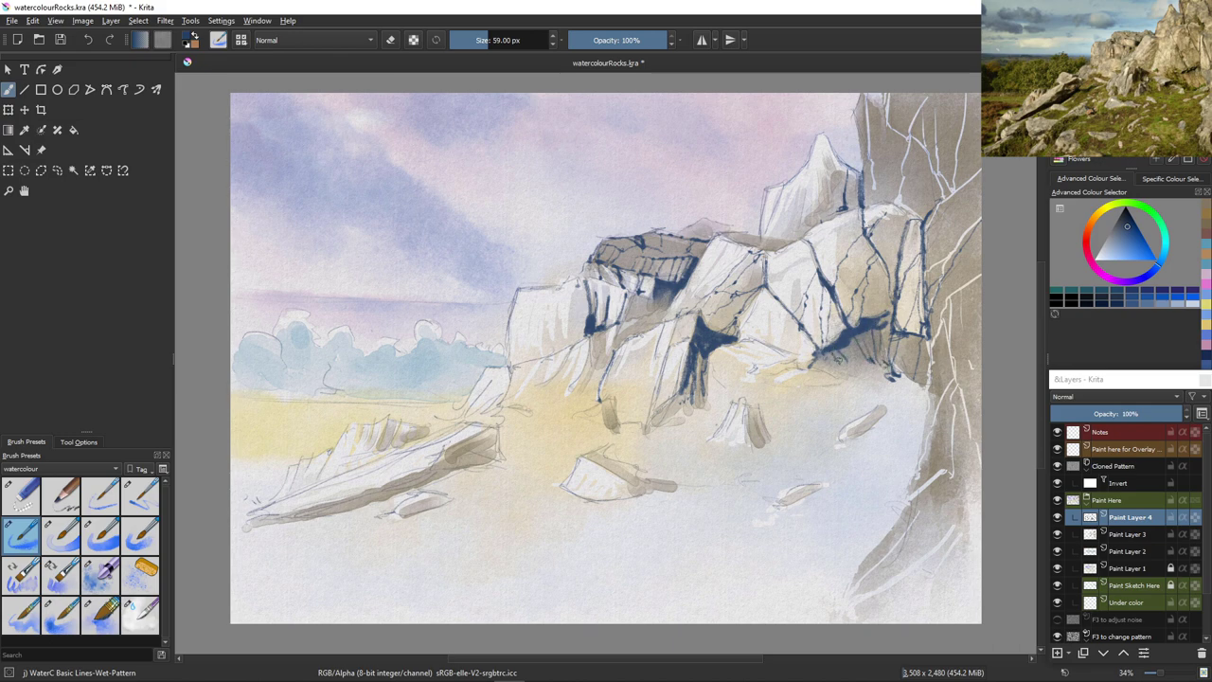
pyautogui.moveTo(841, 355); pyautogui.dragTo(816, 363)
# Line the lower edge of the left block-shaped rock in dark blue and shade the small rock below it
pyautogui.moveTo(563, 348); pyautogui.dragTo(534, 362)
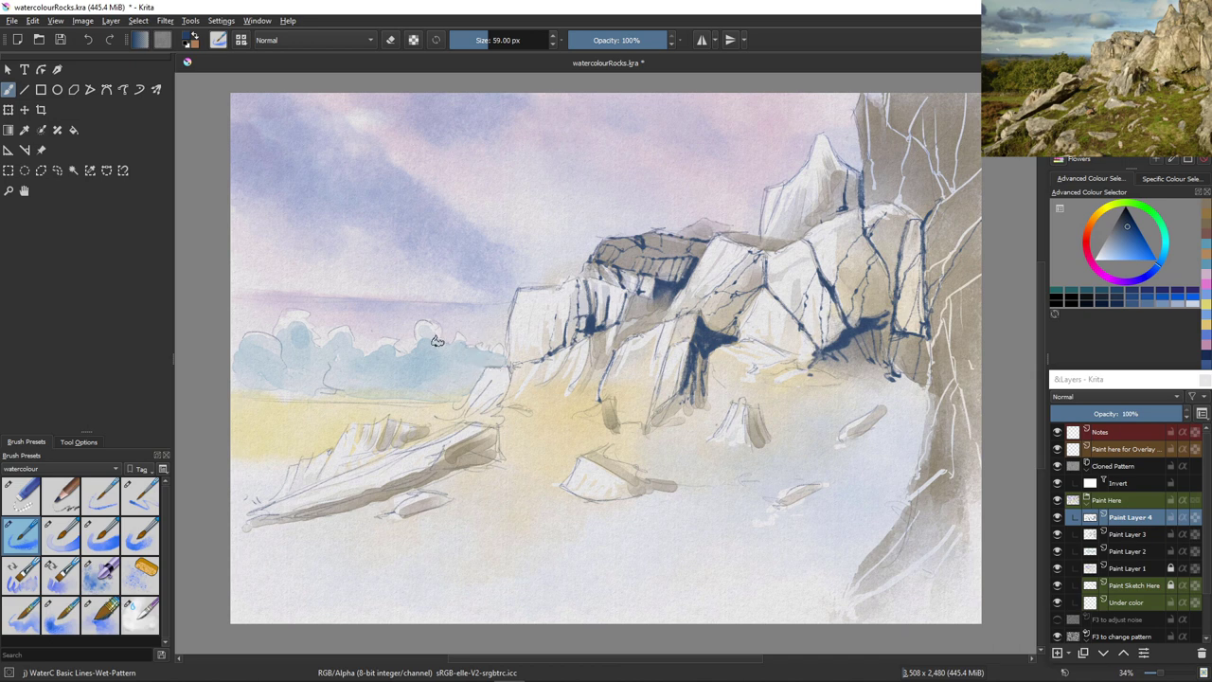
pyautogui.moveTo(512, 369); pyautogui.dragTo(478, 369)
pyautogui.moveTo(477, 371); pyautogui.dragTo(458, 408)
pyautogui.moveTo(498, 372)
pyautogui.mouseDown()
pyautogui.moveTo(507, 381)
pyautogui.moveTo(493, 407)
pyautogui.mouseUp()
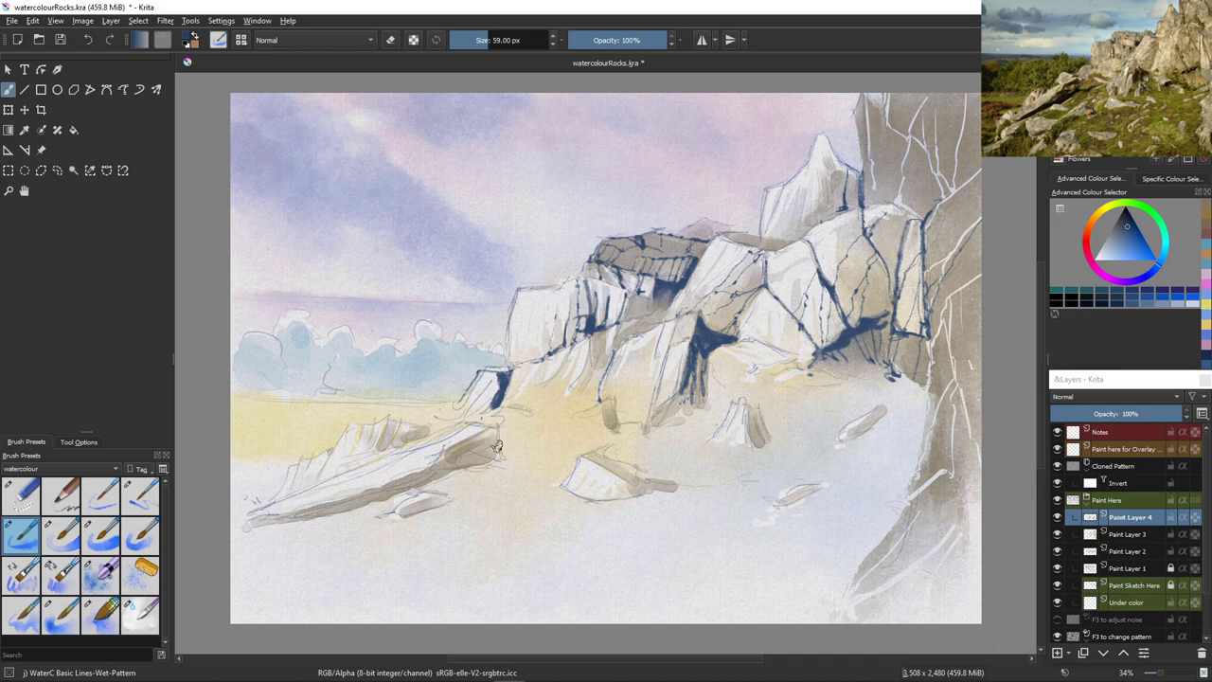
# Paint dark blue shadows at the upper end of the long foreground slab and on the jagged rock behind it
pyautogui.moveTo(495, 434); pyautogui.dragTo(448, 449)
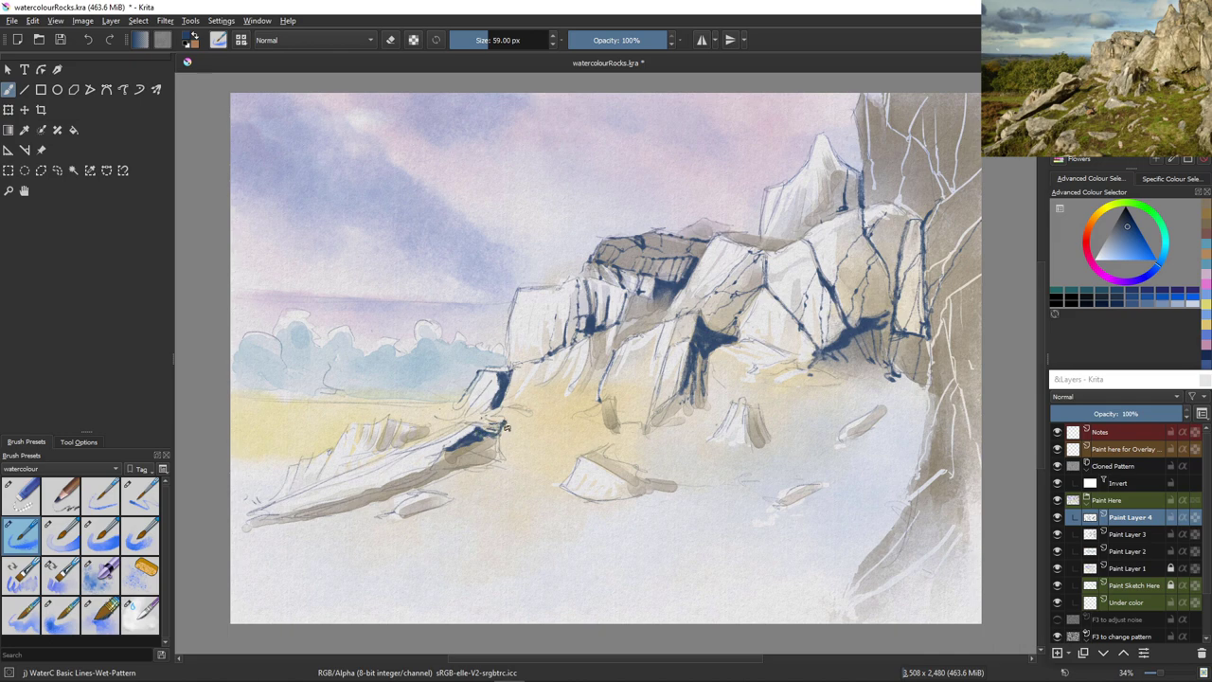
pyautogui.moveTo(503, 425); pyautogui.dragTo(506, 429)
pyautogui.moveTo(399, 425)
pyautogui.mouseDown()
pyautogui.moveTo(409, 441)
pyautogui.moveTo(417, 430)
pyautogui.moveTo(370, 454)
pyautogui.moveTo(375, 426)
pyautogui.mouseUp()
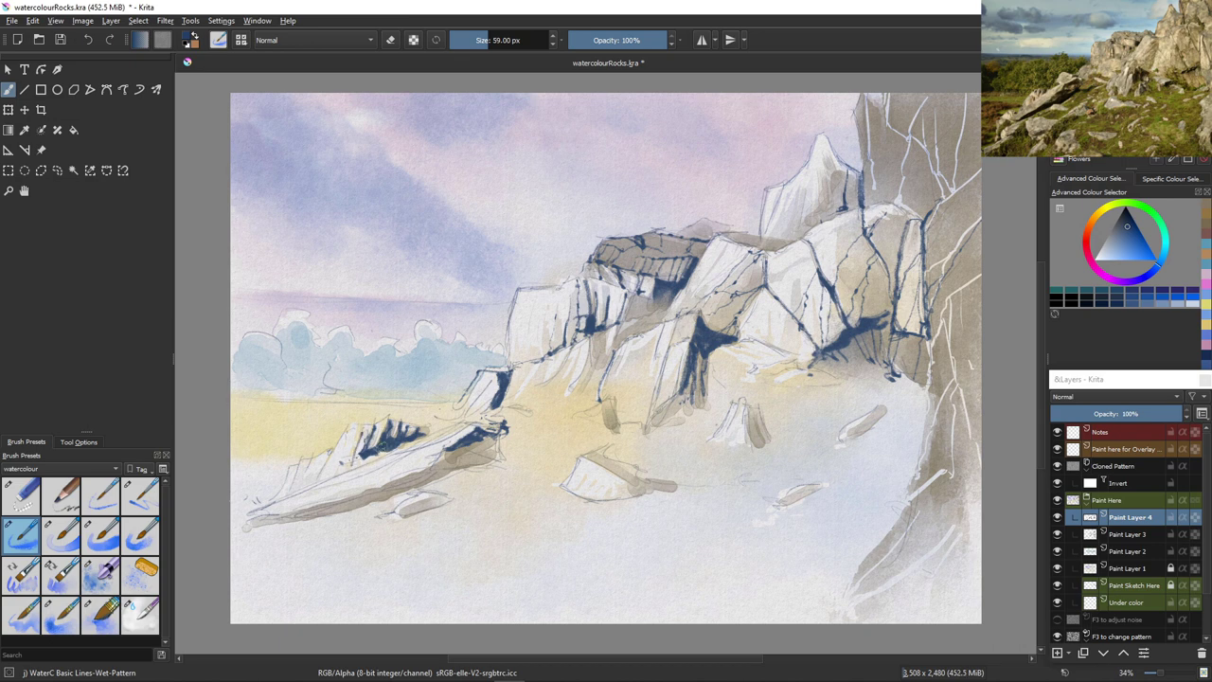
pyautogui.moveTo(370, 459); pyautogui.dragTo(331, 466)
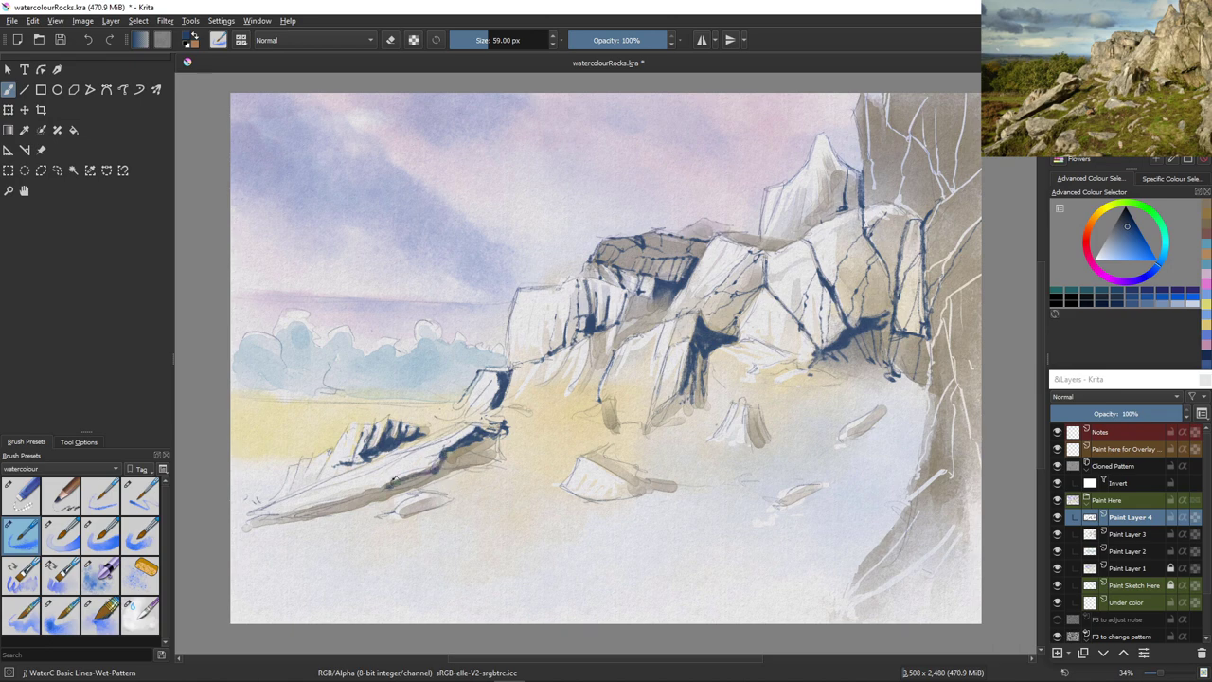
# Darken the underside of the long foreground slab and soften the shadow with WaterC Water-Pattern at 78 px
pyautogui.moveTo(393, 480); pyautogui.dragTo(256, 520)
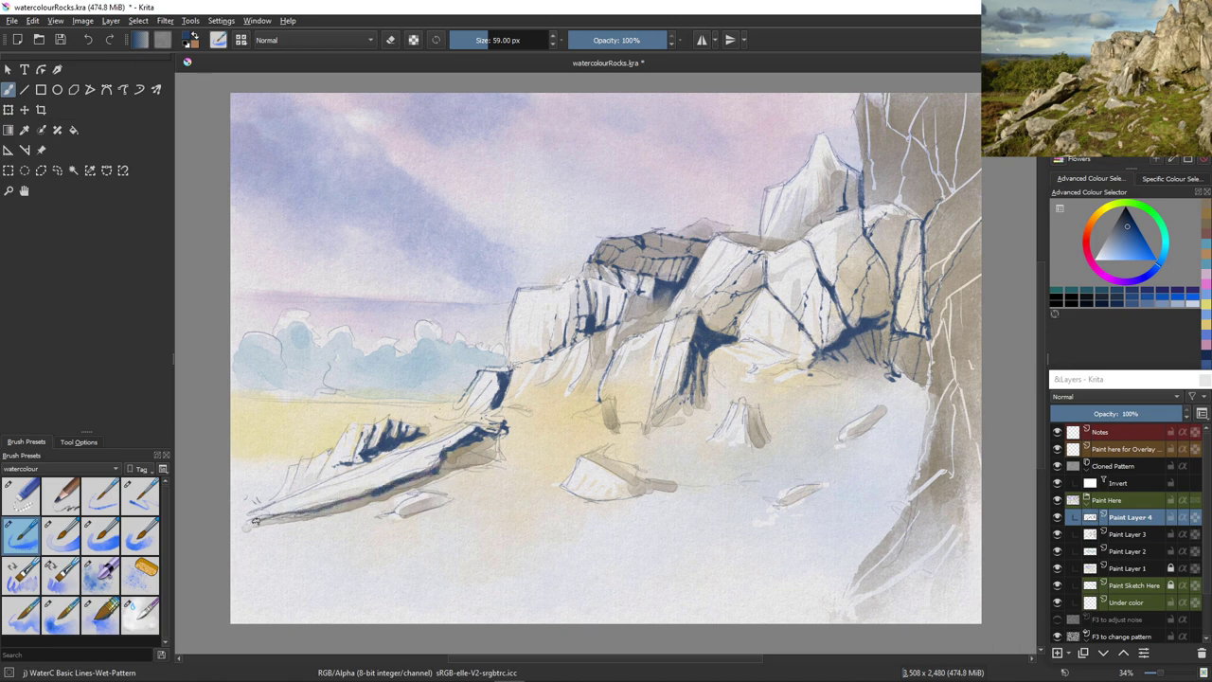
pyautogui.click(135, 612)
pyautogui.moveTo(351, 500)
pyautogui.mouseDown()
pyautogui.moveTo(405, 484)
pyautogui.moveTo(283, 519)
pyautogui.mouseUp()
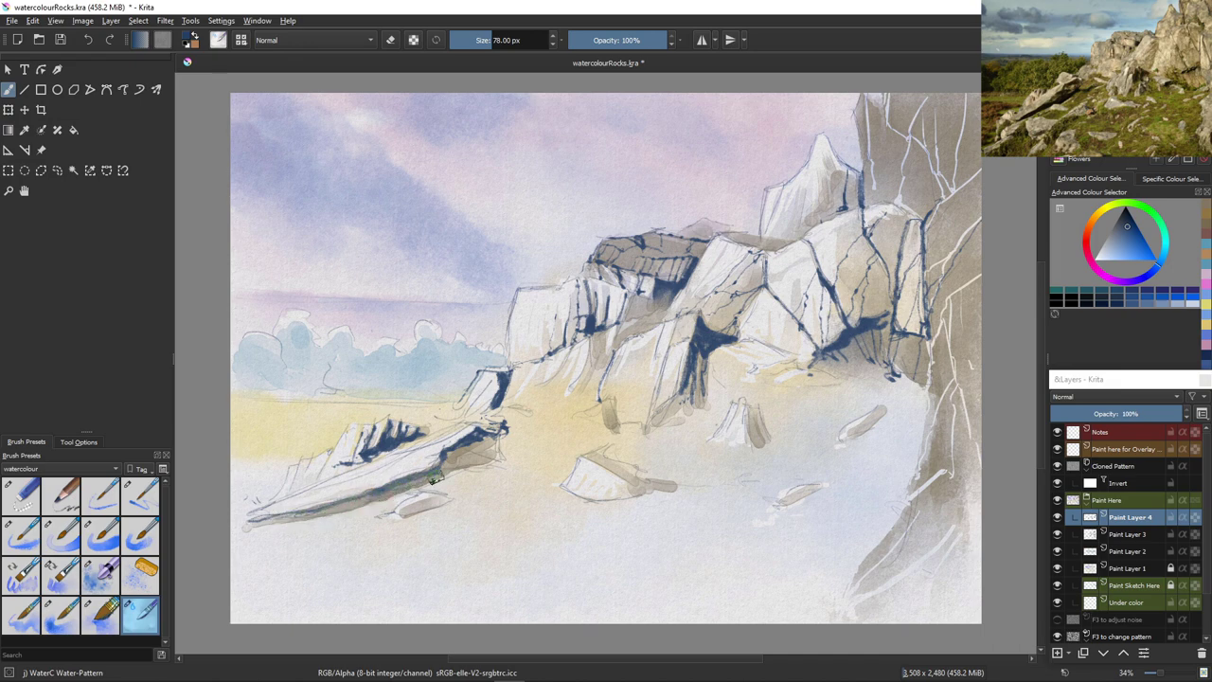
pyautogui.moveTo(452, 442); pyautogui.dragTo(482, 433)
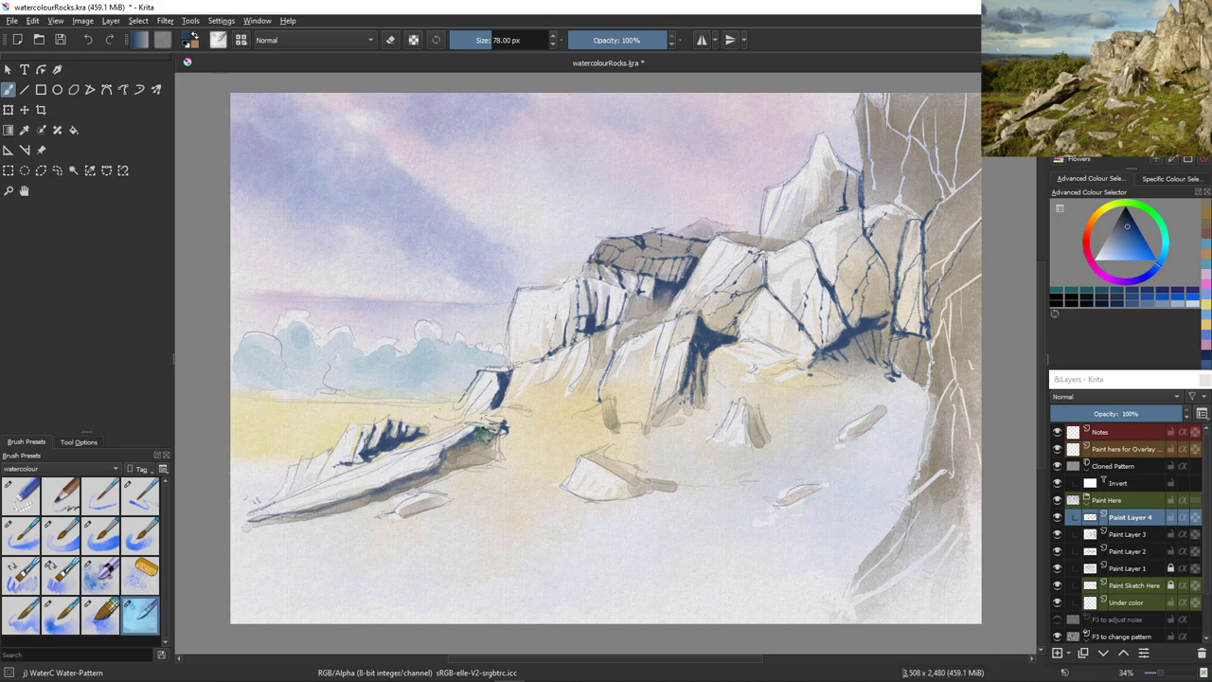
# Draw dark blue crack lines along the top face of the long slab with WaterC Basic Lines-Wet-Pattern at 59 px
pyautogui.click(24, 536)
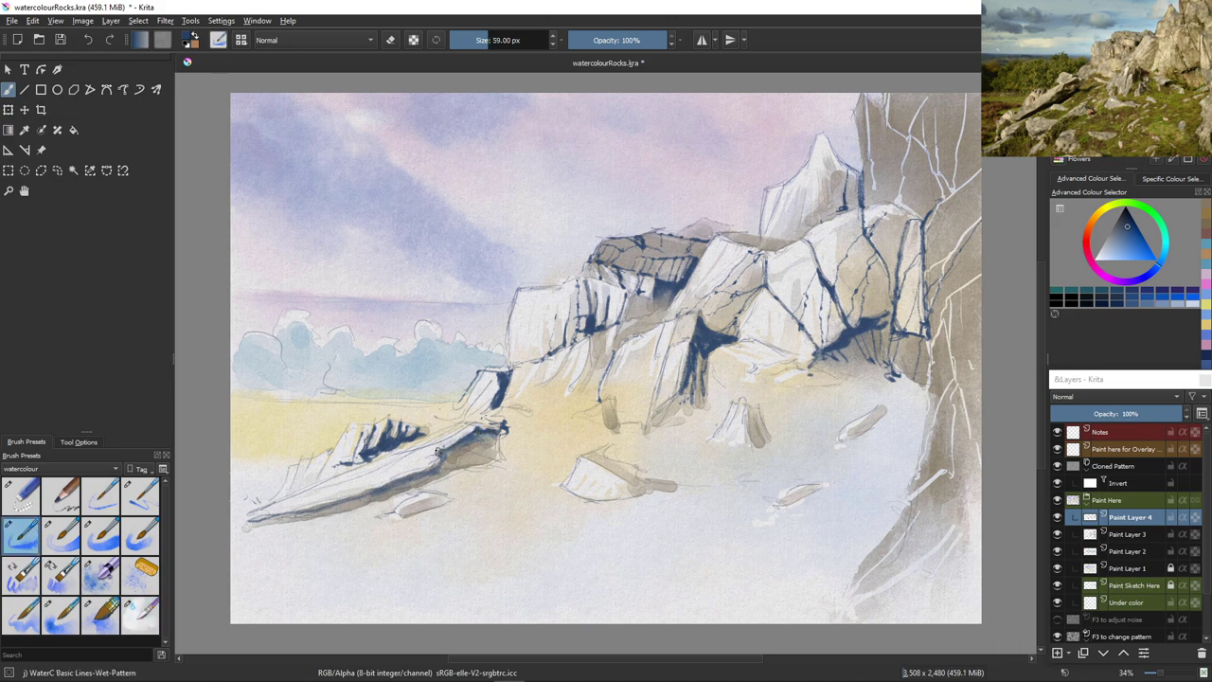
pyautogui.moveTo(437, 453)
pyautogui.mouseDown()
pyautogui.moveTo(426, 467)
pyautogui.moveTo(325, 498)
pyautogui.mouseUp()
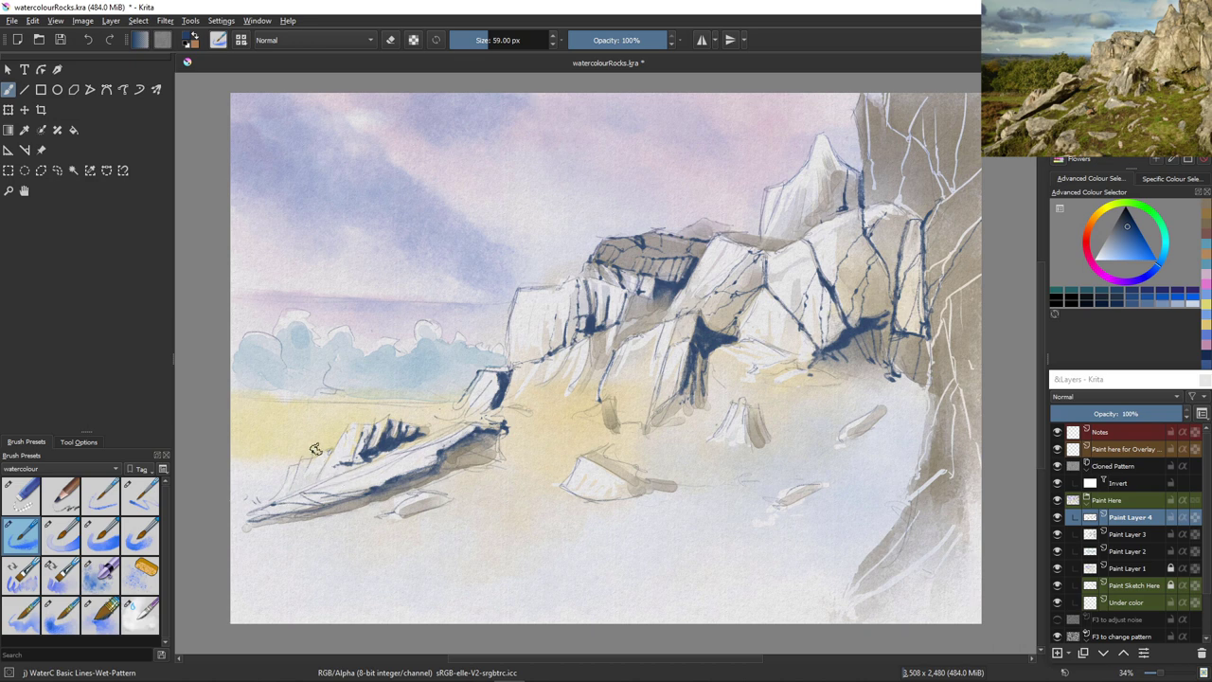
pyautogui.hotkey('ctrl', 'z')
pyautogui.moveTo(440, 452); pyautogui.dragTo(391, 459)
pyautogui.moveTo(388, 463); pyautogui.dragTo(331, 478)
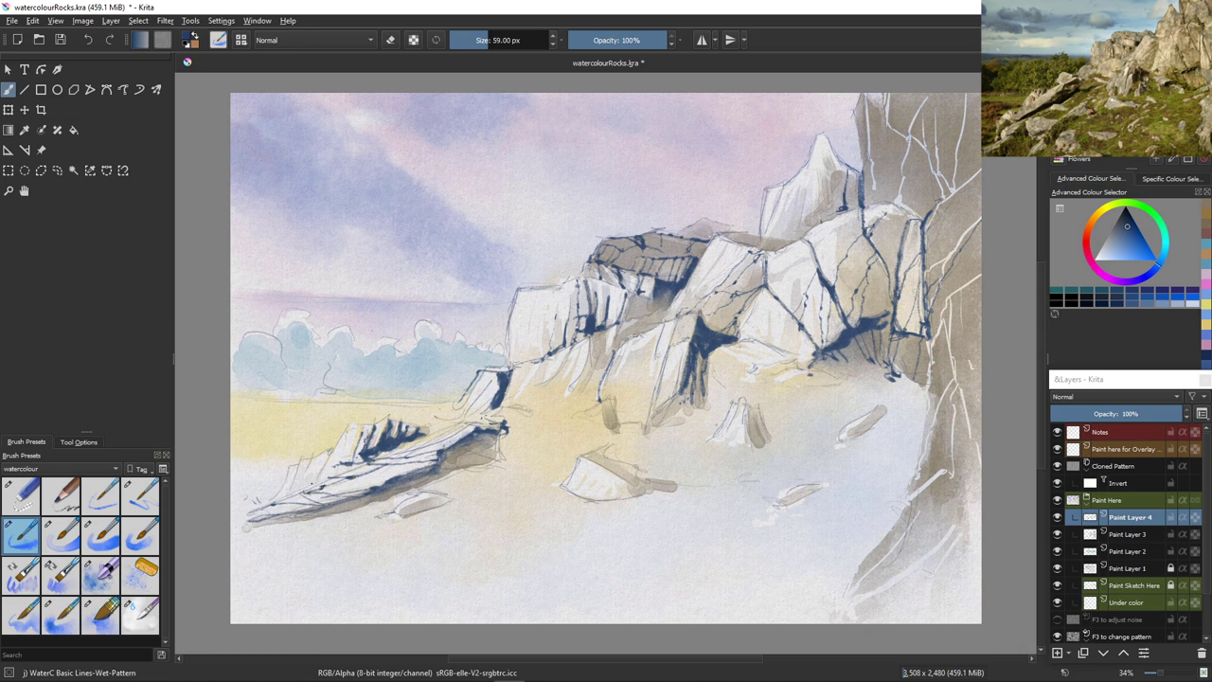
pyautogui.moveTo(330, 479); pyautogui.dragTo(300, 492)
# Add dark blue shadow strokes and cracks to the small scattered foreground boulders
pyautogui.moveTo(424, 499)
pyautogui.mouseDown()
pyautogui.moveTo(453, 493)
pyautogui.moveTo(398, 521)
pyautogui.mouseUp()
pyautogui.moveTo(605, 469)
pyautogui.mouseDown()
pyautogui.moveTo(579, 465)
pyautogui.moveTo(599, 491)
pyautogui.mouseUp()
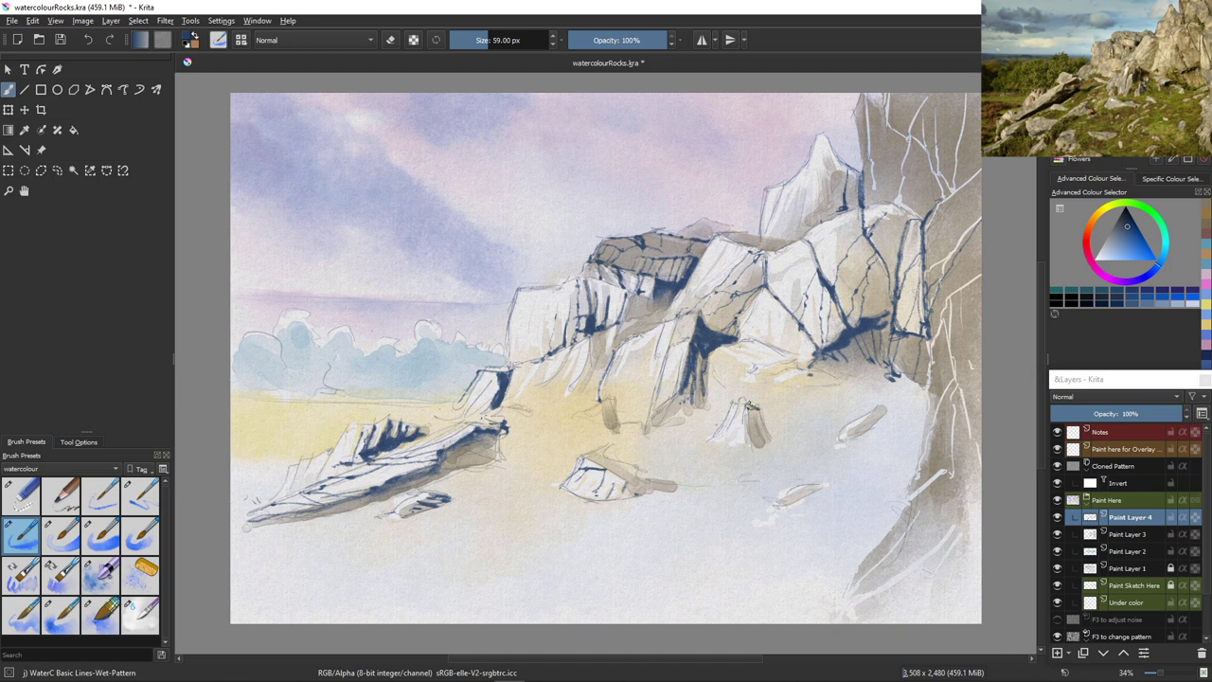
pyautogui.moveTo(750, 405)
pyautogui.mouseDown()
pyautogui.moveTo(763, 433)
pyautogui.moveTo(721, 437)
pyautogui.moveTo(734, 419)
pyautogui.moveTo(719, 426)
pyautogui.mouseUp()
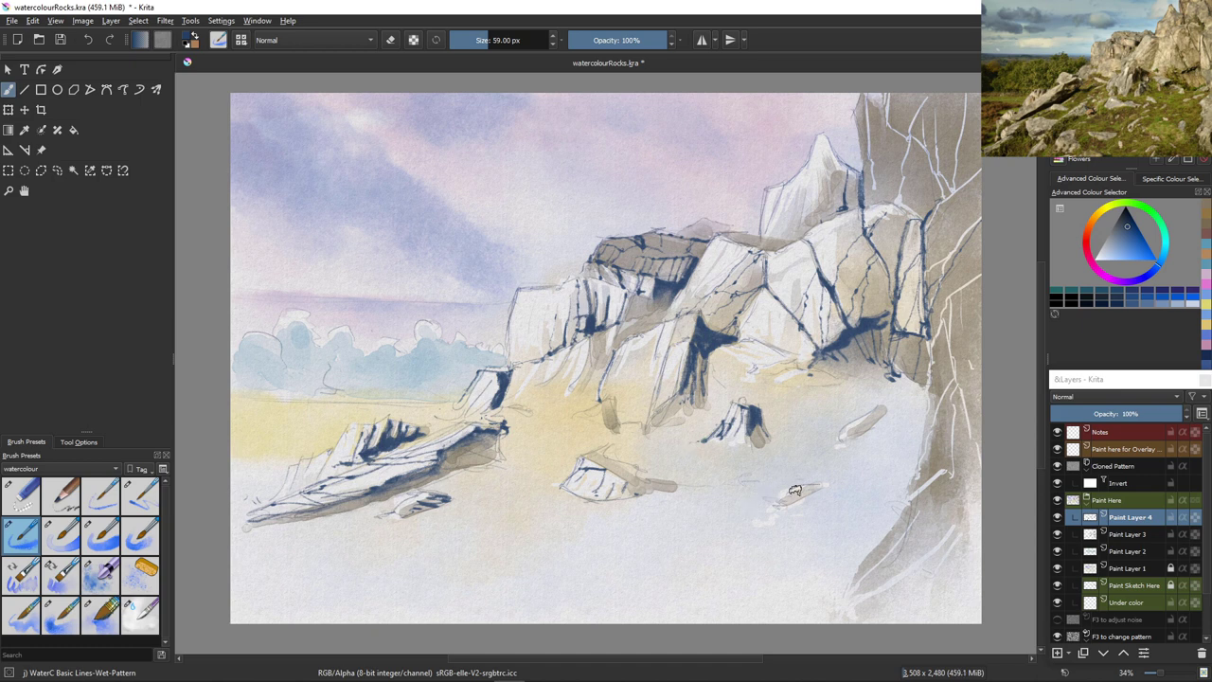
pyautogui.moveTo(811, 489); pyautogui.dragTo(778, 502)
pyautogui.moveTo(880, 418); pyautogui.dragTo(837, 444)
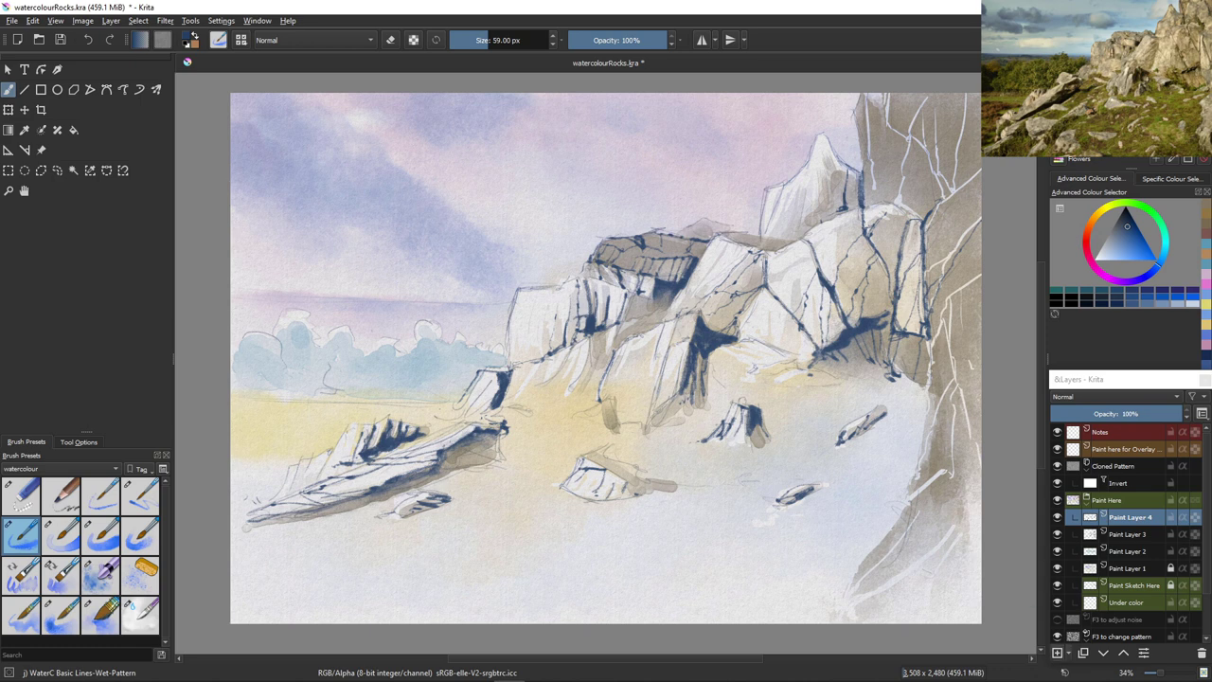
# Add a new paint layer above Paint Layer 4 and choose a light yellowish green as the painting colour
pyautogui.click(1057, 652)
pyautogui.click(100, 615)
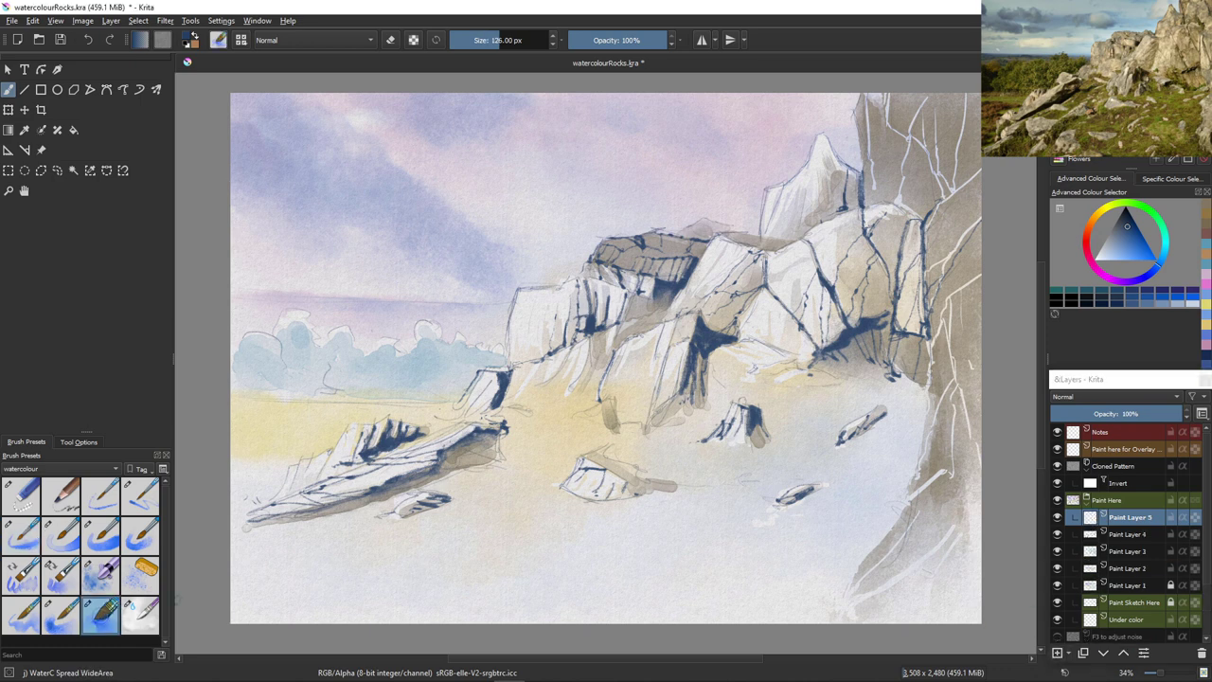
pyautogui.click(140, 616)
pyautogui.click(1137, 206)
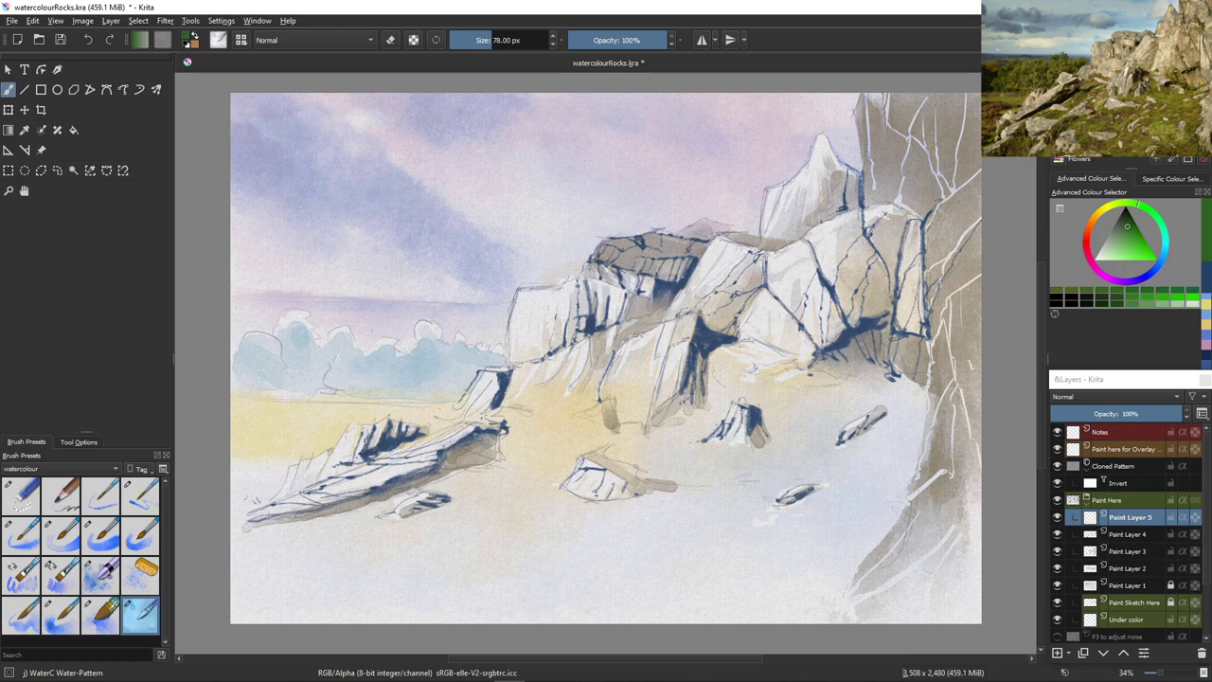
pyautogui.click(1143, 246)
pyautogui.click(1118, 203)
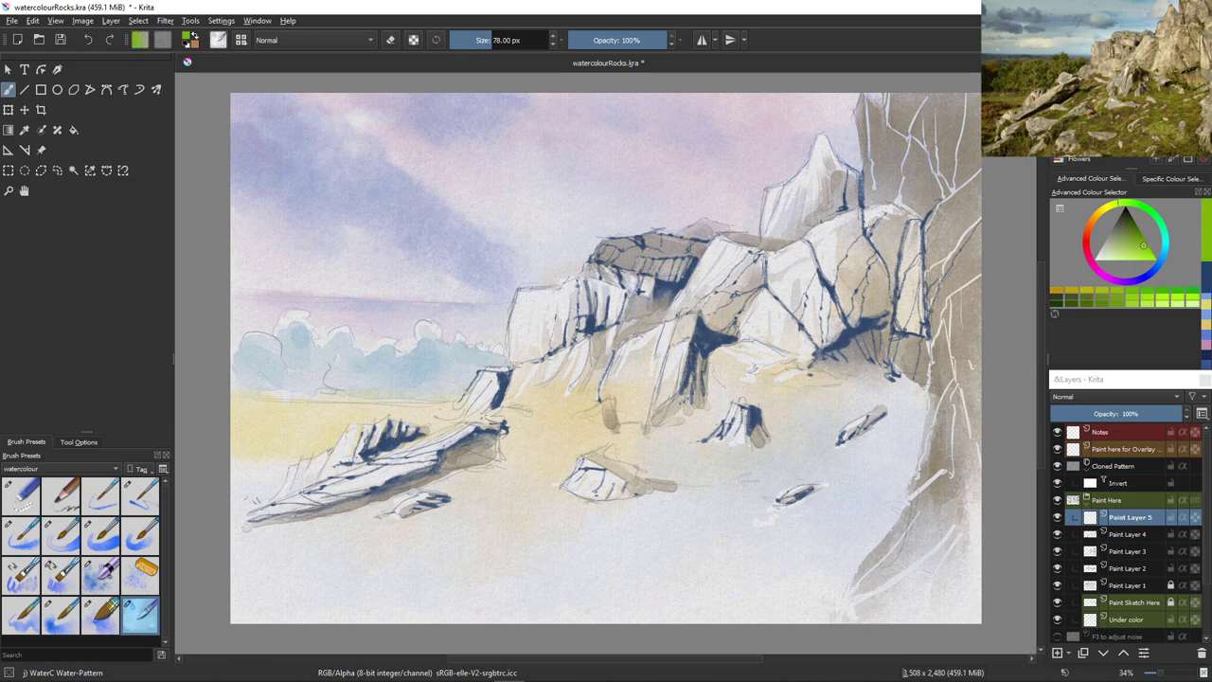
pyautogui.click(1141, 247)
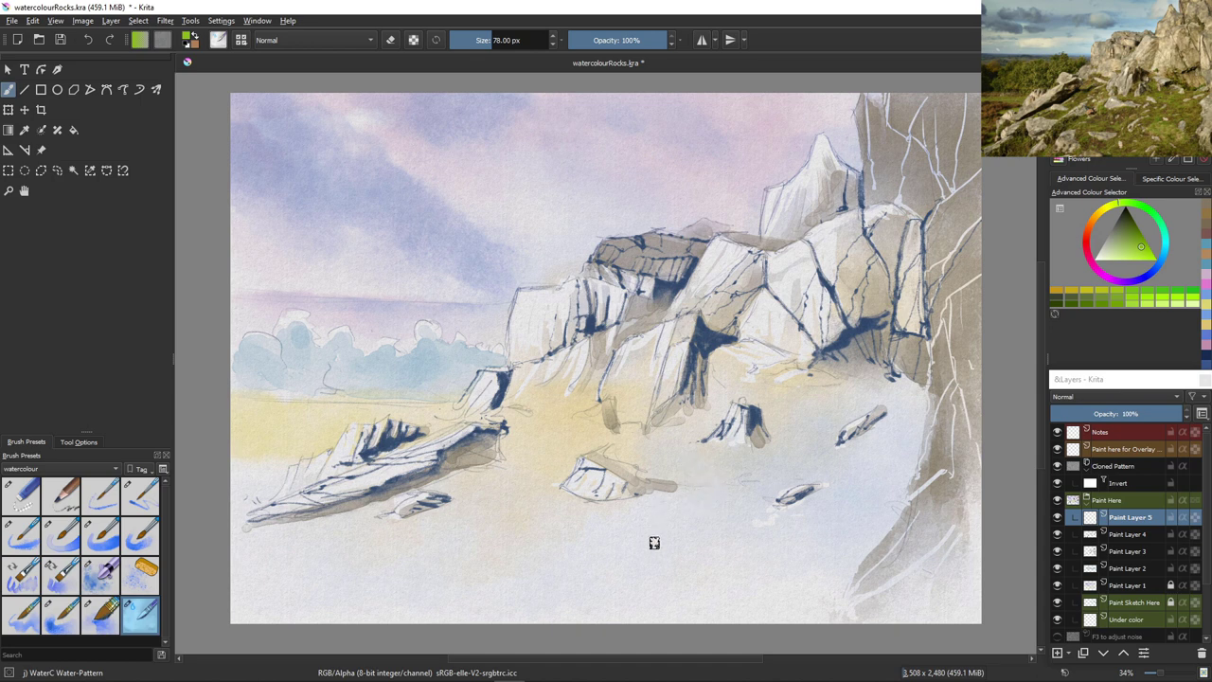
# Enlarge the WaterC Spread WideArea brush to 215 px and paint a green grass wash around the foreground boulders
pyautogui.press('/')
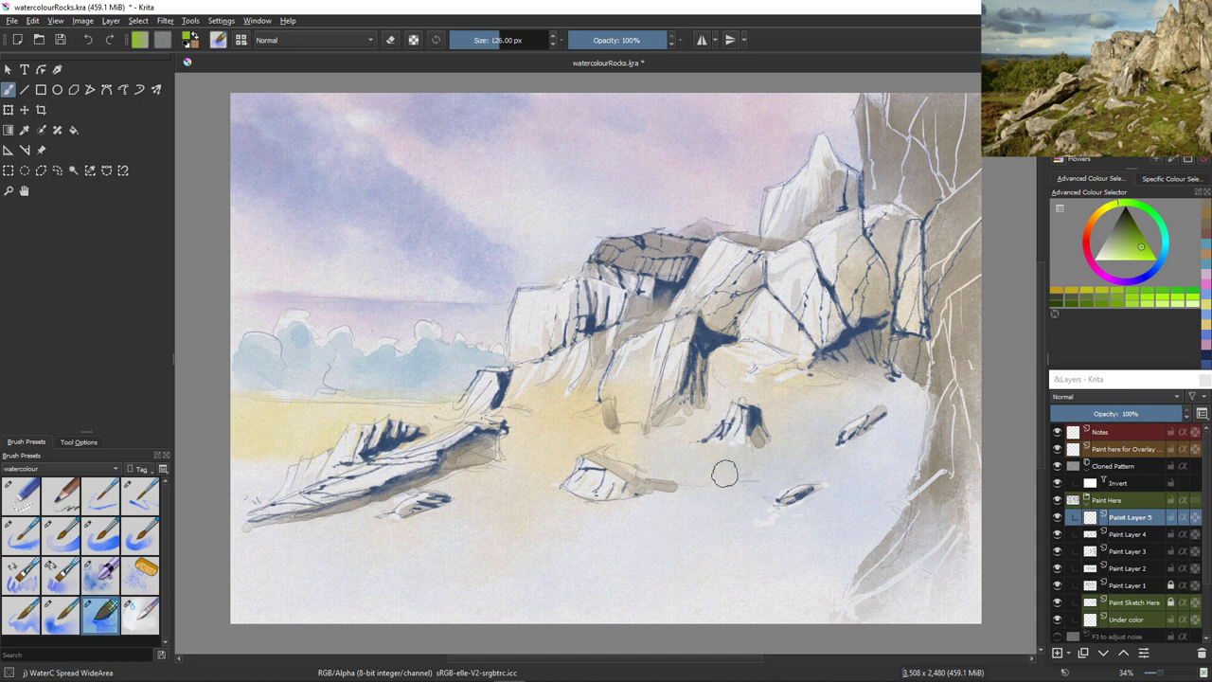
pyautogui.press(']')
pyautogui.press(']')
pyautogui.press(']')
pyautogui.press(']')
pyautogui.press(']')
pyautogui.press(']')
pyautogui.moveTo(728, 483)
pyautogui.mouseDown()
pyautogui.moveTo(783, 432)
pyautogui.moveTo(744, 460)
pyautogui.moveTo(783, 433)
pyautogui.moveTo(749, 454)
pyautogui.moveTo(639, 481)
pyautogui.moveTo(669, 482)
pyautogui.moveTo(610, 516)
pyautogui.moveTo(487, 540)
pyautogui.moveTo(536, 532)
pyautogui.moveTo(504, 528)
pyautogui.moveTo(490, 544)
pyautogui.moveTo(604, 525)
pyautogui.moveTo(616, 508)
pyautogui.moveTo(654, 523)
pyautogui.moveTo(760, 478)
pyautogui.moveTo(785, 503)
pyautogui.moveTo(838, 493)
pyautogui.moveTo(825, 511)
pyautogui.moveTo(847, 494)
pyautogui.moveTo(850, 515)
pyautogui.moveTo(770, 524)
pyautogui.moveTo(691, 585)
pyautogui.mouseUp()
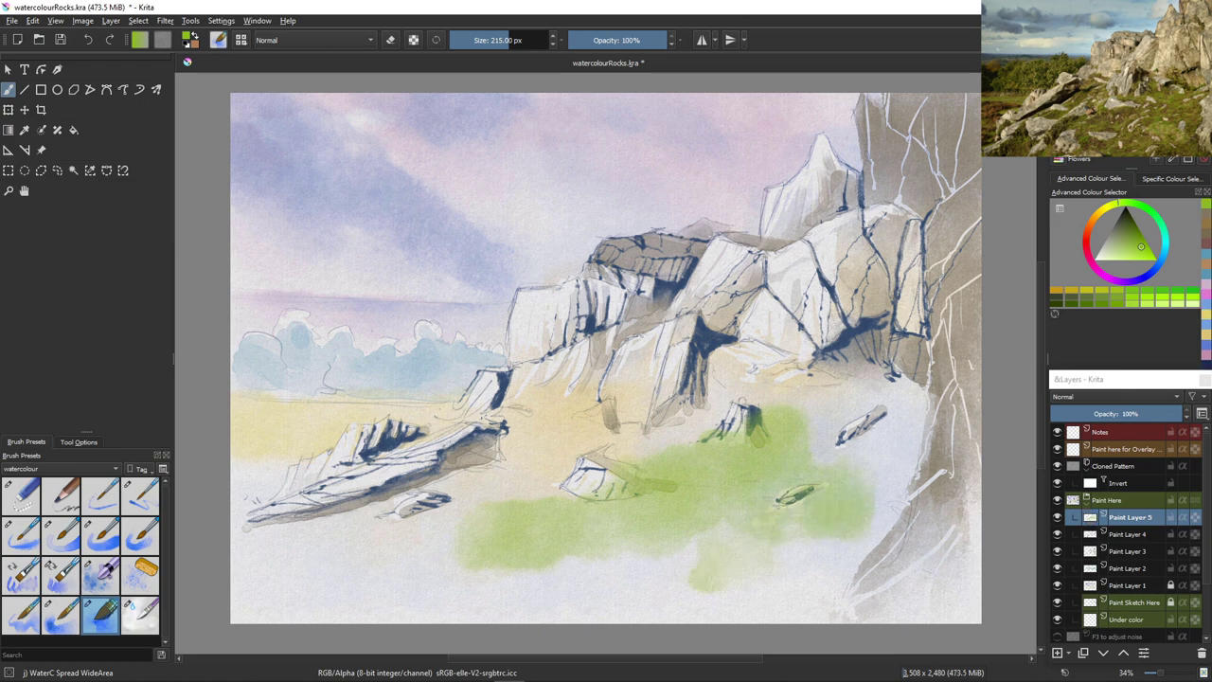
pyautogui.moveTo(866, 435)
pyautogui.mouseDown()
pyautogui.moveTo(858, 451)
pyautogui.moveTo(867, 440)
pyautogui.moveTo(874, 462)
pyautogui.moveTo(803, 446)
pyautogui.moveTo(838, 417)
pyautogui.mouseUp()
# Extend the grass across the foreground with a yellow-green wash and splatter its lower edge using WaterC Special Splats
pyautogui.click(1107, 206)
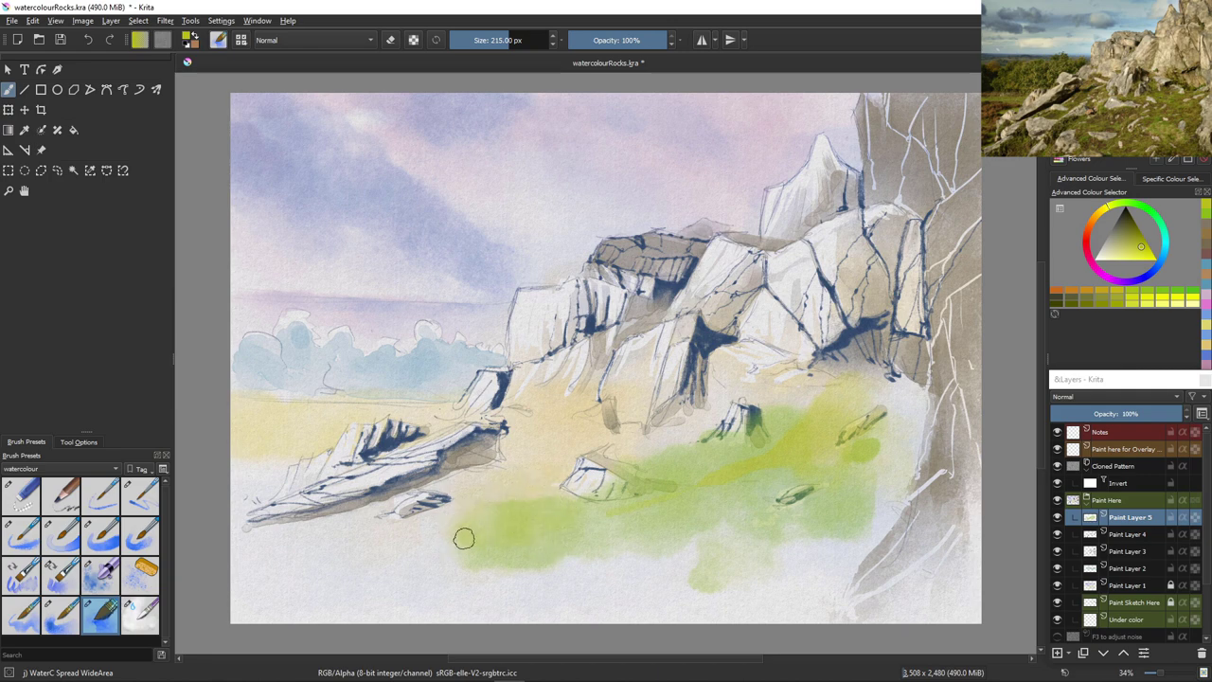
pyautogui.moveTo(465, 539)
pyautogui.mouseDown()
pyautogui.moveTo(378, 570)
pyautogui.moveTo(547, 560)
pyautogui.moveTo(604, 574)
pyautogui.moveTo(597, 587)
pyautogui.moveTo(494, 580)
pyautogui.moveTo(437, 535)
pyautogui.moveTo(433, 515)
pyautogui.moveTo(363, 543)
pyautogui.moveTo(357, 532)
pyautogui.moveTo(372, 525)
pyautogui.moveTo(262, 554)
pyautogui.moveTo(434, 603)
pyautogui.moveTo(533, 579)
pyautogui.moveTo(543, 594)
pyautogui.moveTo(615, 571)
pyautogui.mouseUp()
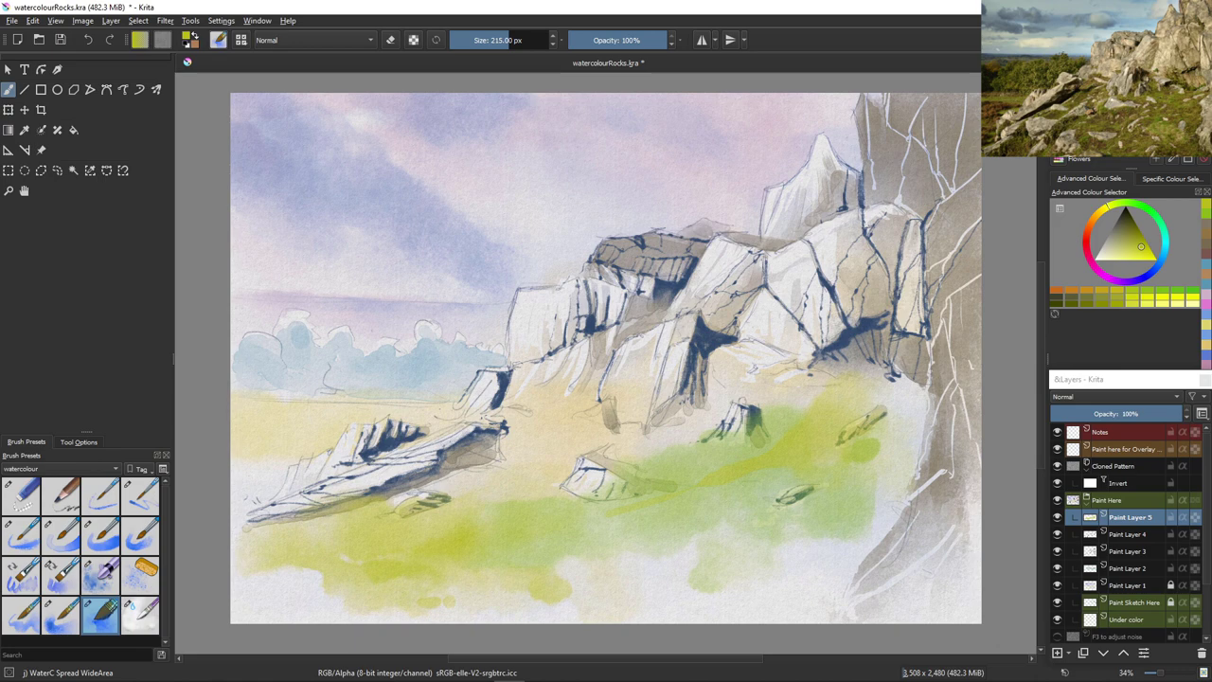
pyautogui.click(140, 569)
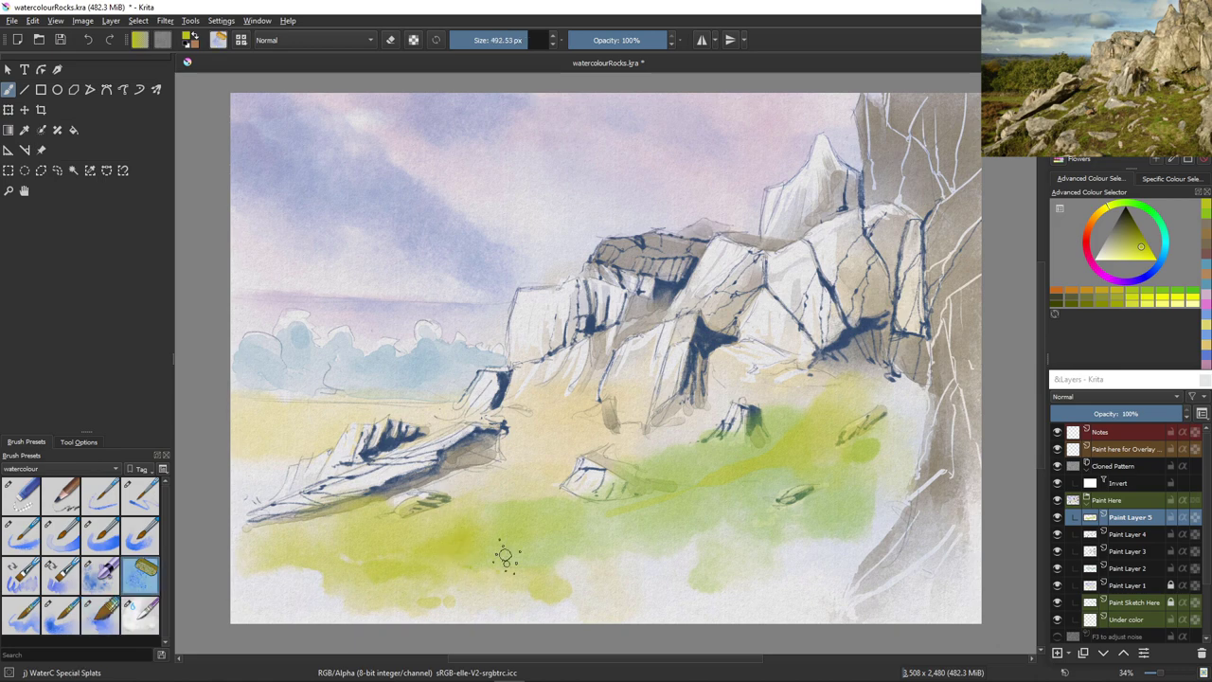
pyautogui.moveTo(581, 568); pyautogui.dragTo(656, 551)
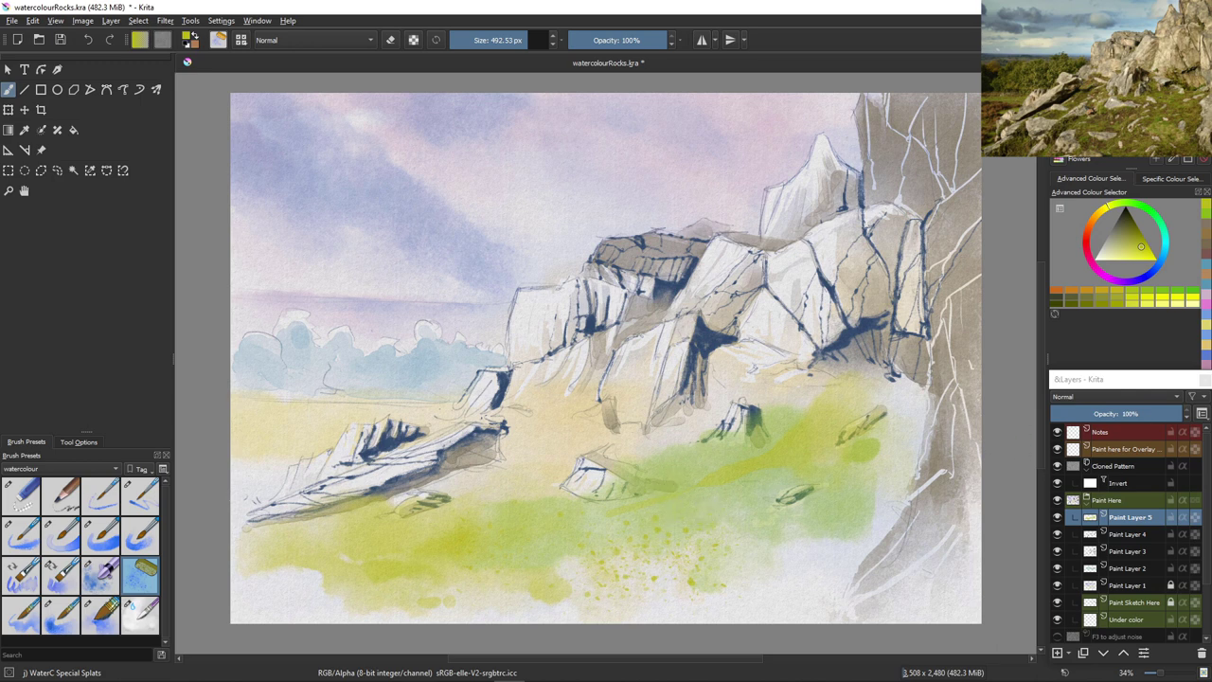
# Change the splatter colour to blue, enlarge the splatter brush to 1,000 px and undo the small blue splatter
pyautogui.click(1154, 269)
pyautogui.moveTo(717, 528); pyautogui.dragTo(742, 544)
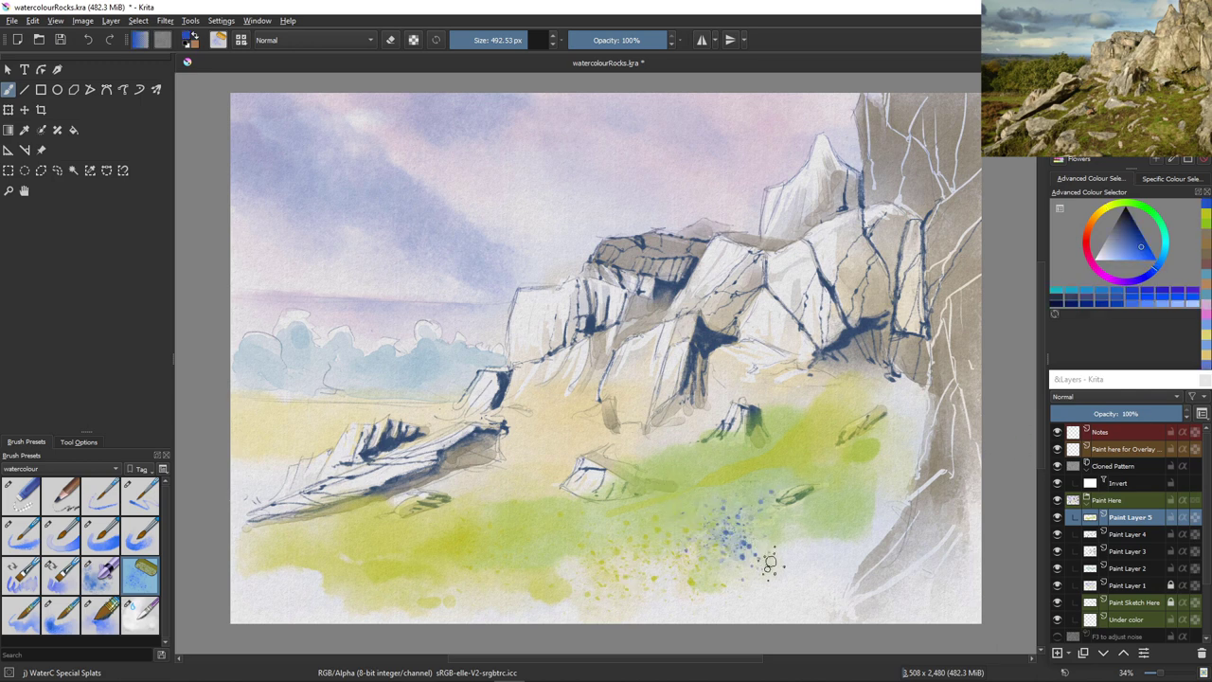
pyautogui.press('[')
pyautogui.press('[')
pyautogui.press('[')
pyautogui.press('[')
pyautogui.press('[')
pyautogui.press('[')
pyautogui.press('[')
pyautogui.press('[')
pyautogui.press('[')
pyautogui.press('[')
pyautogui.press('[')
pyautogui.press('[')
pyautogui.press('[')
pyautogui.press('[')
pyautogui.press('[')
pyautogui.press(']')
pyautogui.press(']')
pyautogui.press(']')
pyautogui.press(']')
pyautogui.press(']')
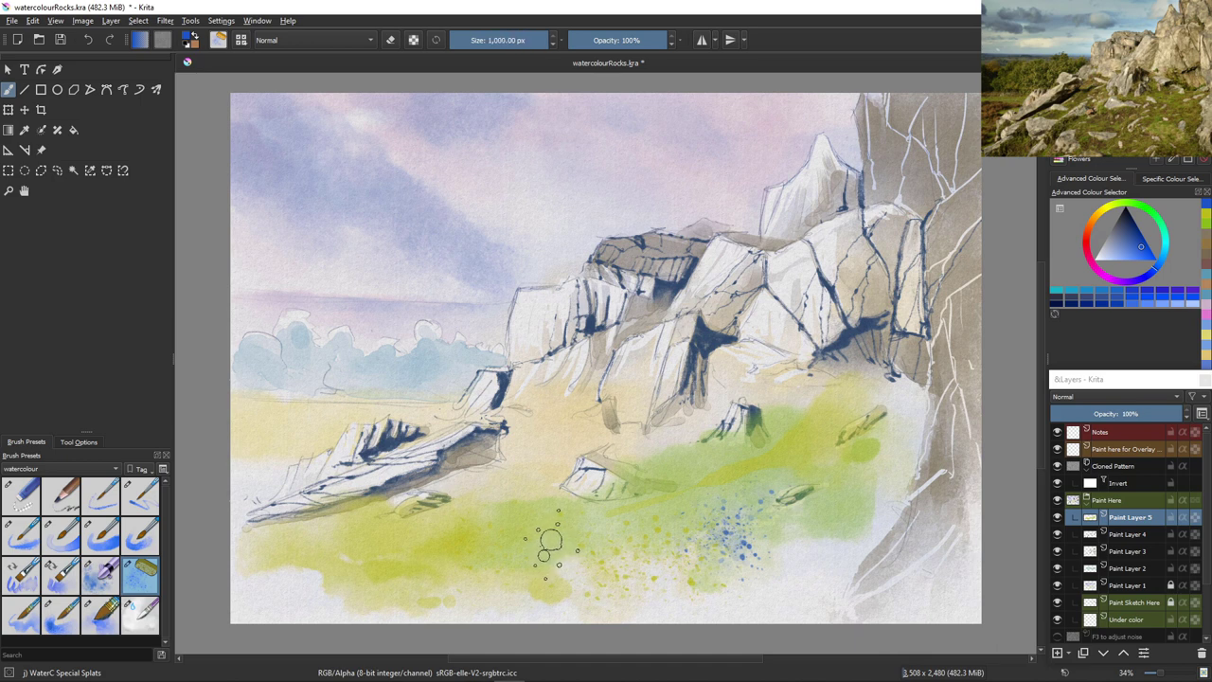
pyautogui.hotkey('ctrl', 'z')
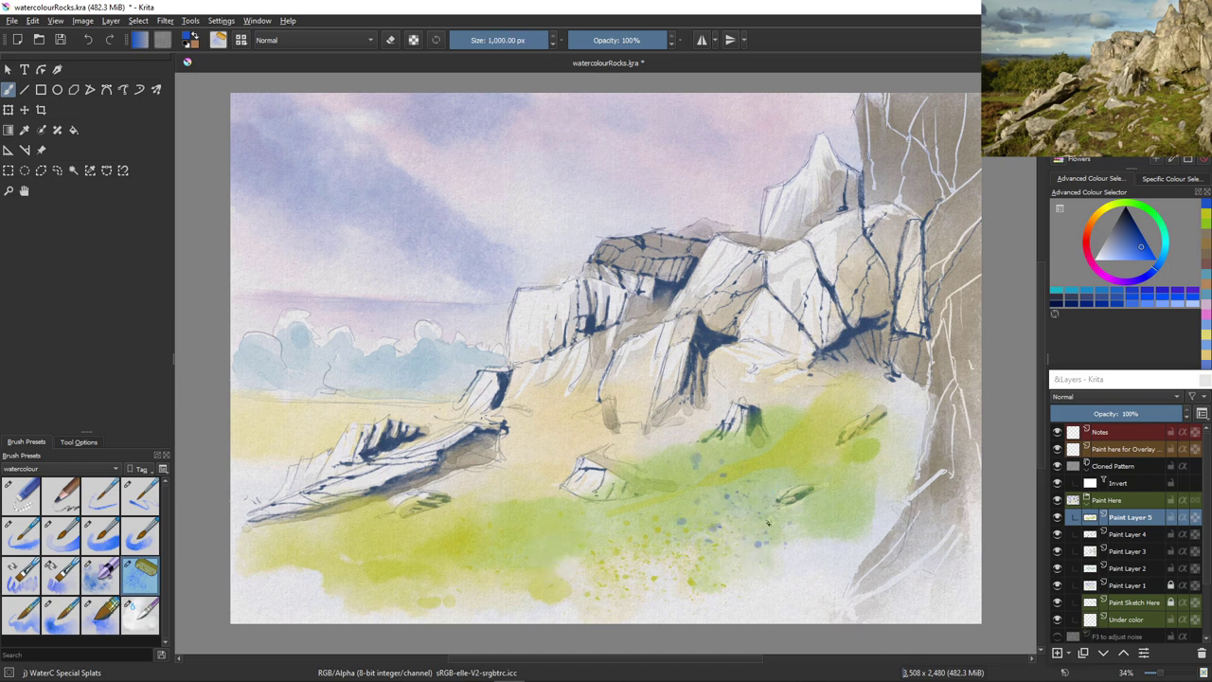
pyautogui.click(528, 560)
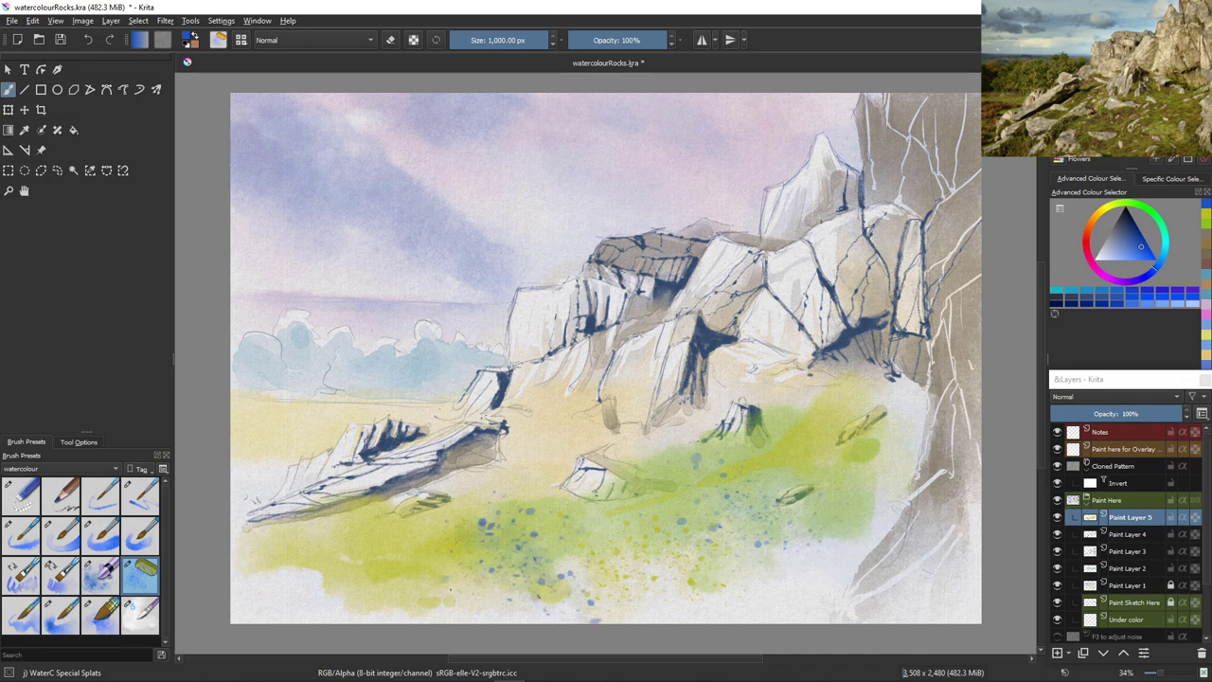
pyautogui.moveTo(432, 588)
pyautogui.mouseDown()
pyautogui.moveTo(360, 618)
pyautogui.moveTo(318, 589)
pyautogui.mouseUp()
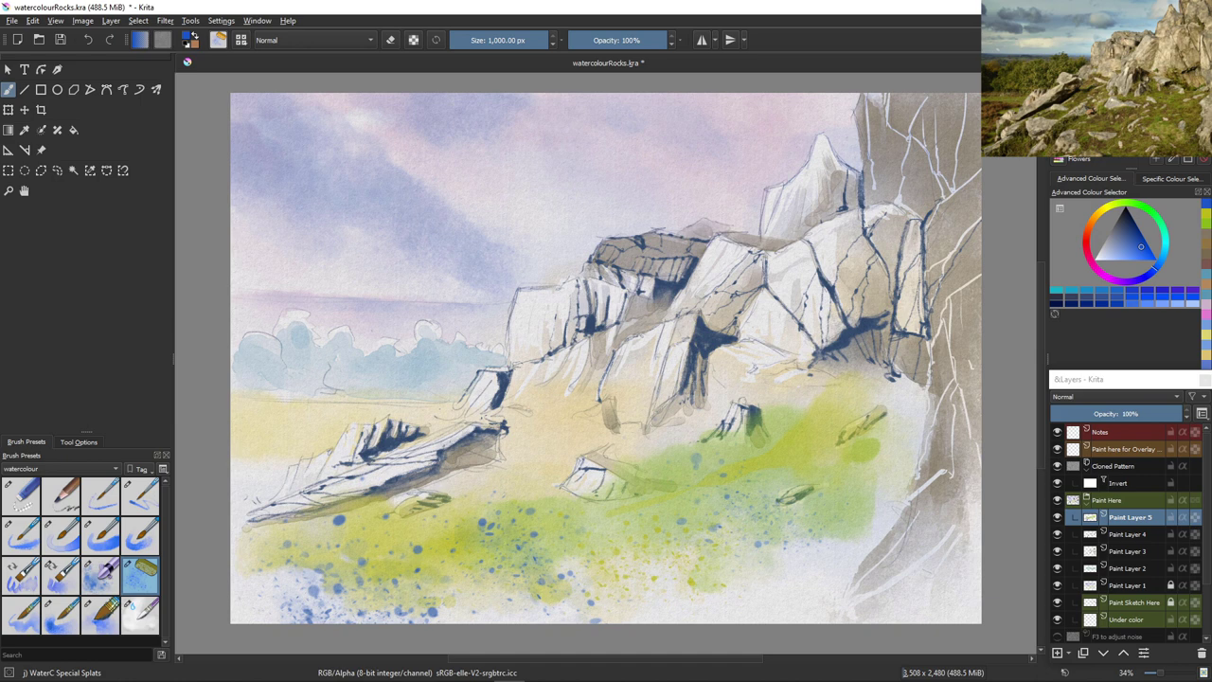
pyautogui.hotkey('ctrl', 'z')
pyautogui.hotkey('ctrl', 'z')
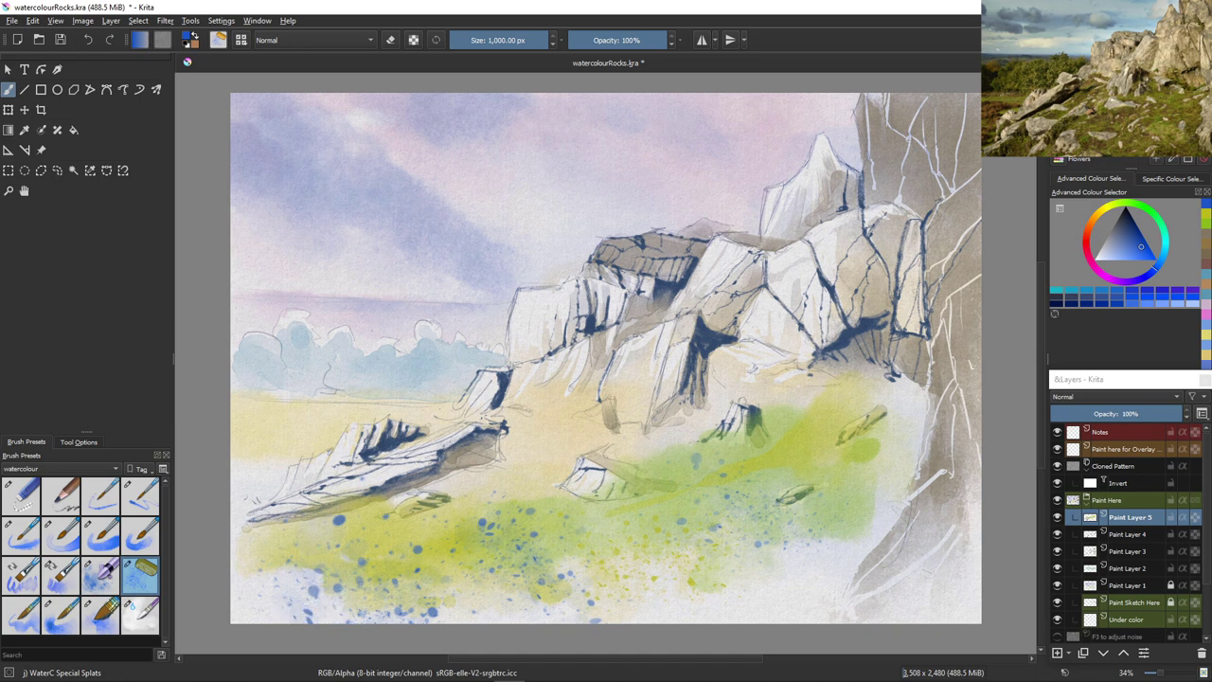
pyautogui.hotkey('ctrl', 'z')
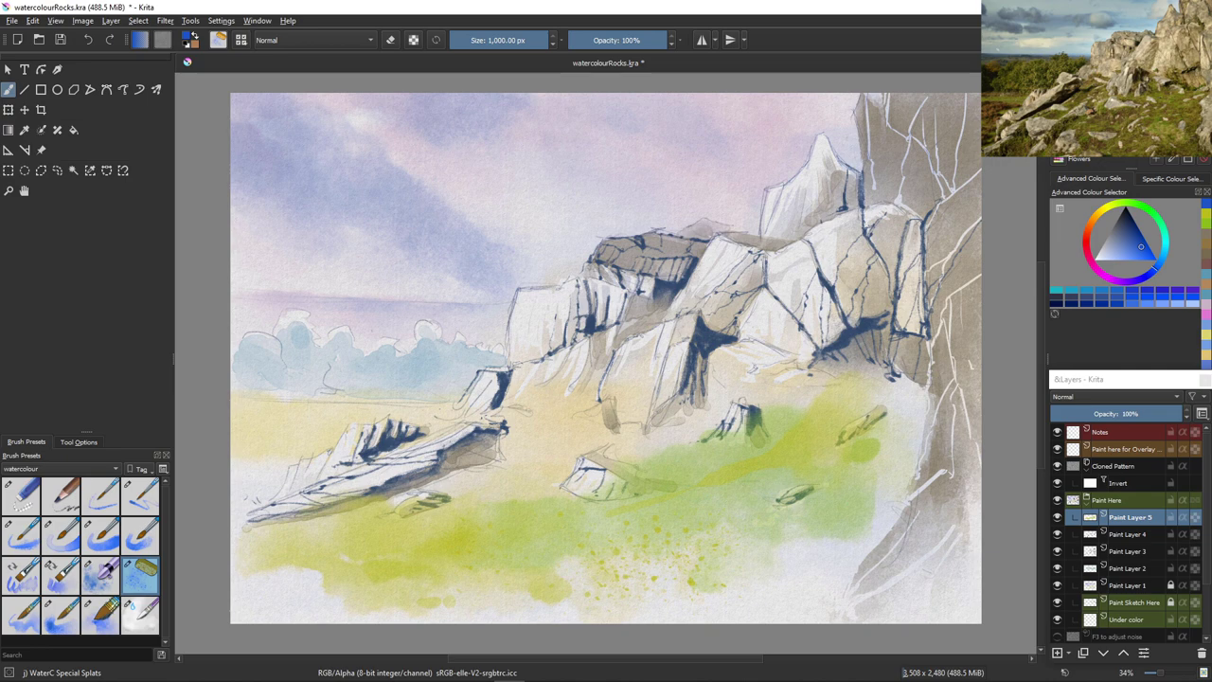
# Splatter pale greyish-blue drops across the foreground grass with the 1,000 px splatter brush
pyautogui.click(1109, 248)
pyautogui.moveTo(455, 541); pyautogui.dragTo(508, 540)
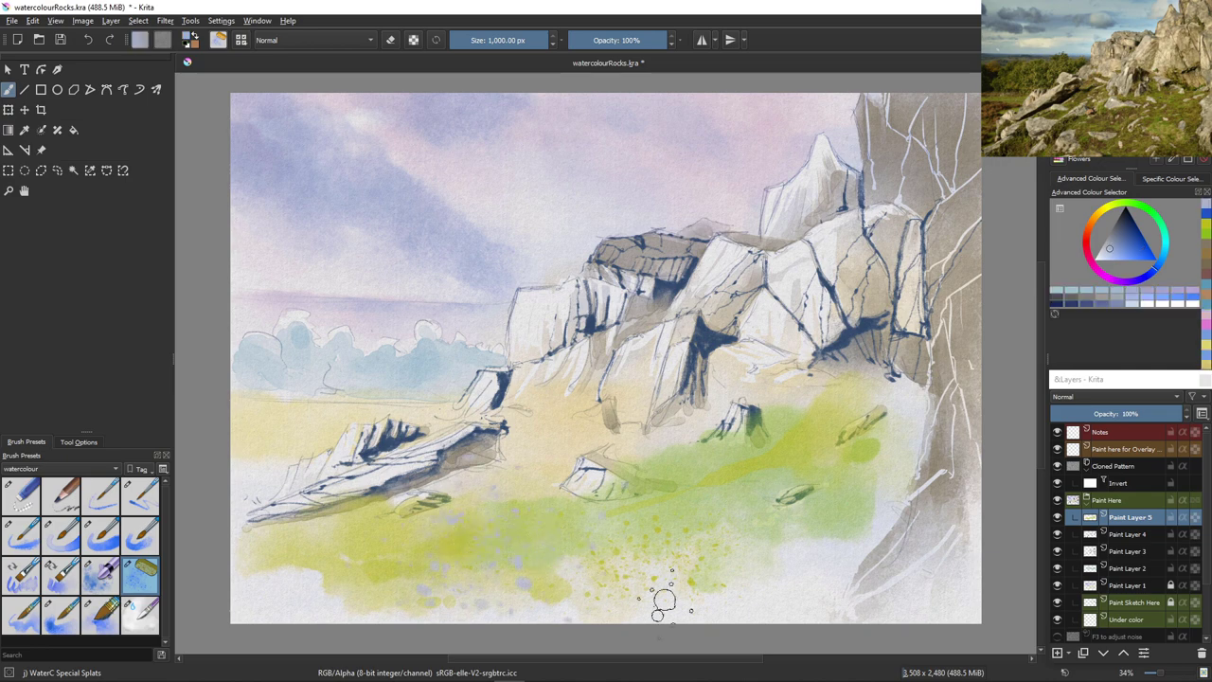
pyautogui.click(721, 510)
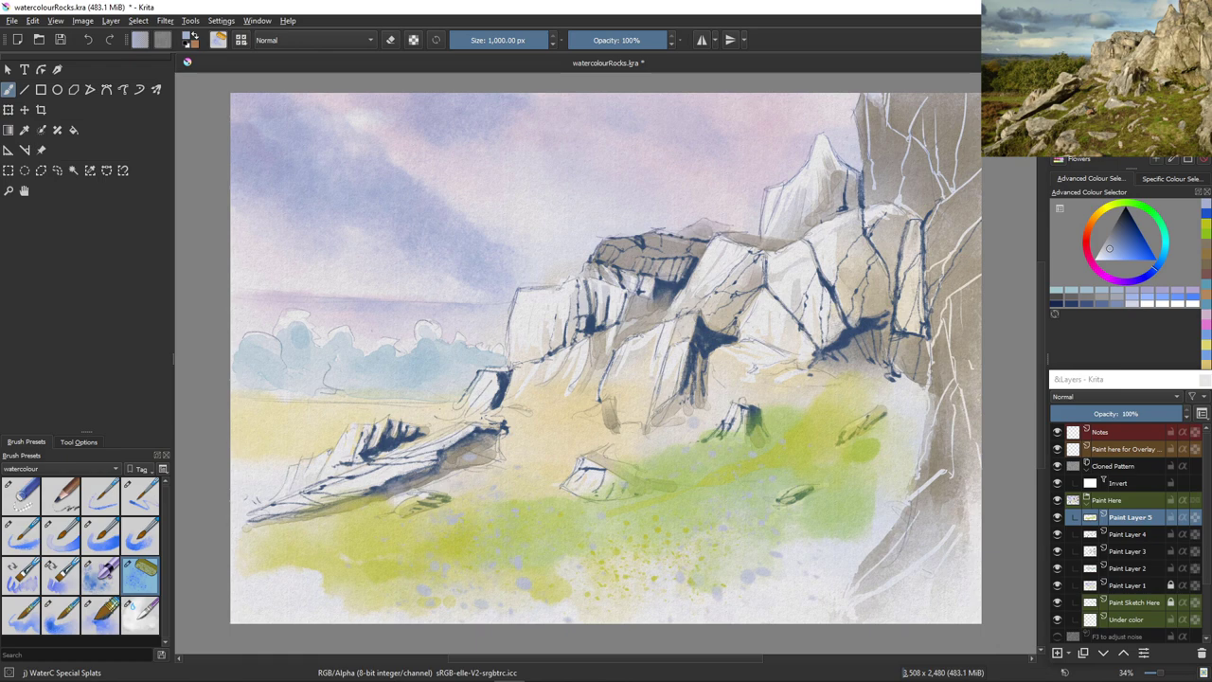
# Erase the green wash from the small foreground boulders on Paint Layer 5 using the 35 px Eraser Small brush
pyautogui.click(20, 496)
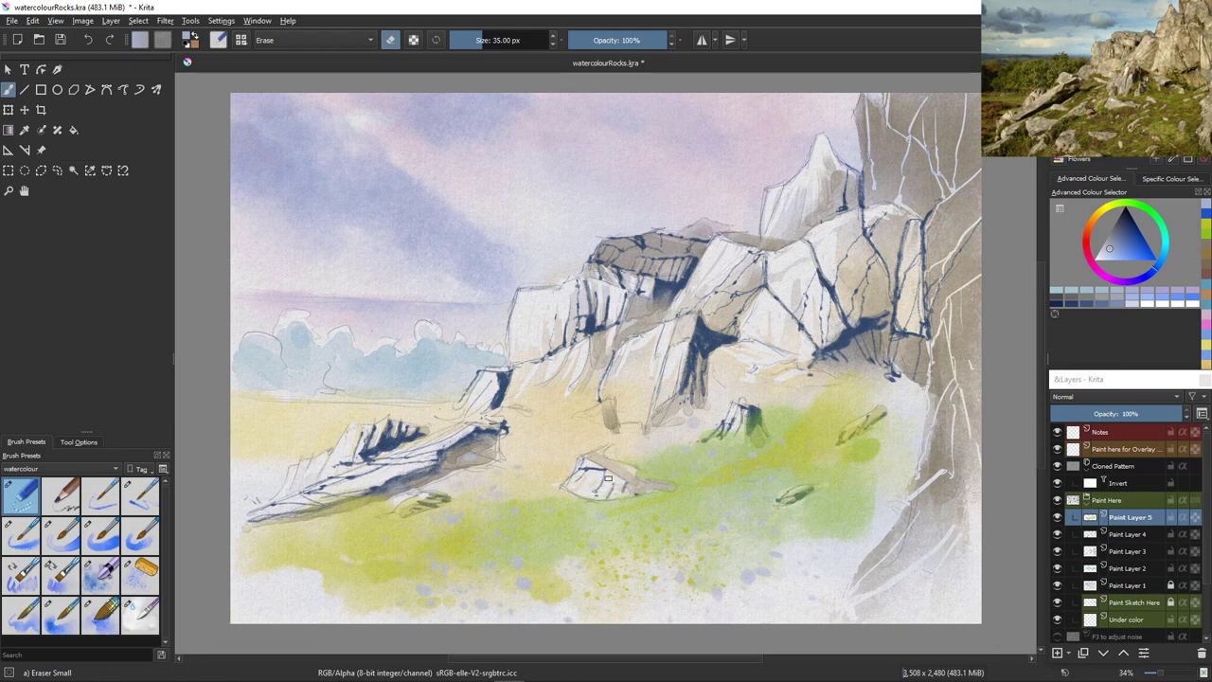
pyautogui.moveTo(747, 419)
pyautogui.mouseDown()
pyautogui.moveTo(753, 432)
pyautogui.moveTo(756, 417)
pyautogui.moveTo(721, 438)
pyautogui.mouseUp()
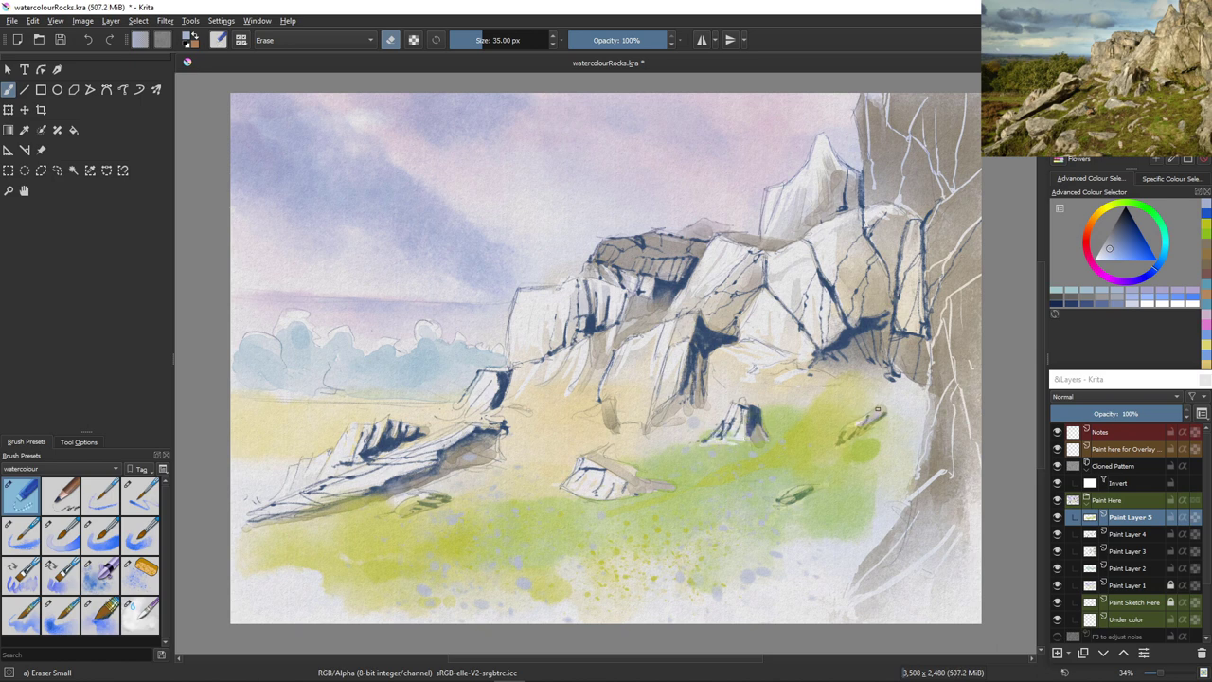
pyautogui.moveTo(860, 424)
pyautogui.mouseDown()
pyautogui.moveTo(845, 437)
pyautogui.moveTo(883, 419)
pyautogui.mouseUp()
pyautogui.moveTo(794, 490); pyautogui.dragTo(771, 503)
pyautogui.moveTo(414, 498); pyautogui.dragTo(390, 507)
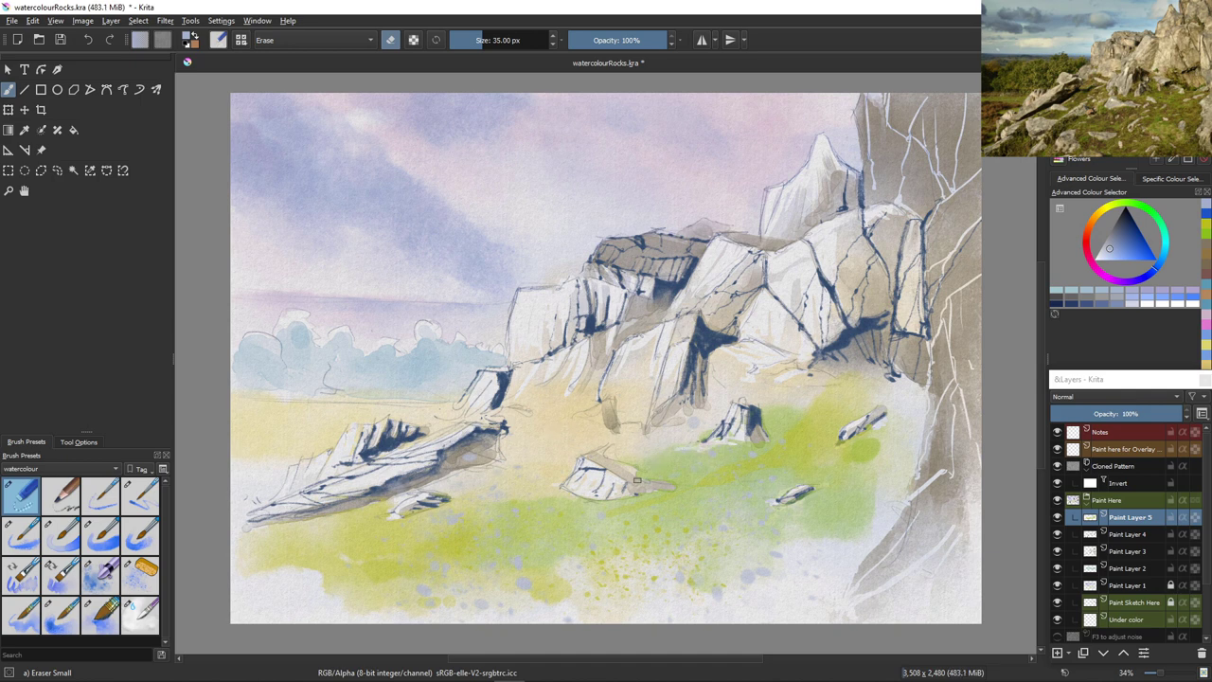
# Scratch thin light diagonal lines across the foreground grass between the boulders and its lower edge with the small eraser
pyautogui.moveTo(701, 454); pyautogui.dragTo(652, 478)
pyautogui.moveTo(431, 517); pyautogui.dragTo(265, 563)
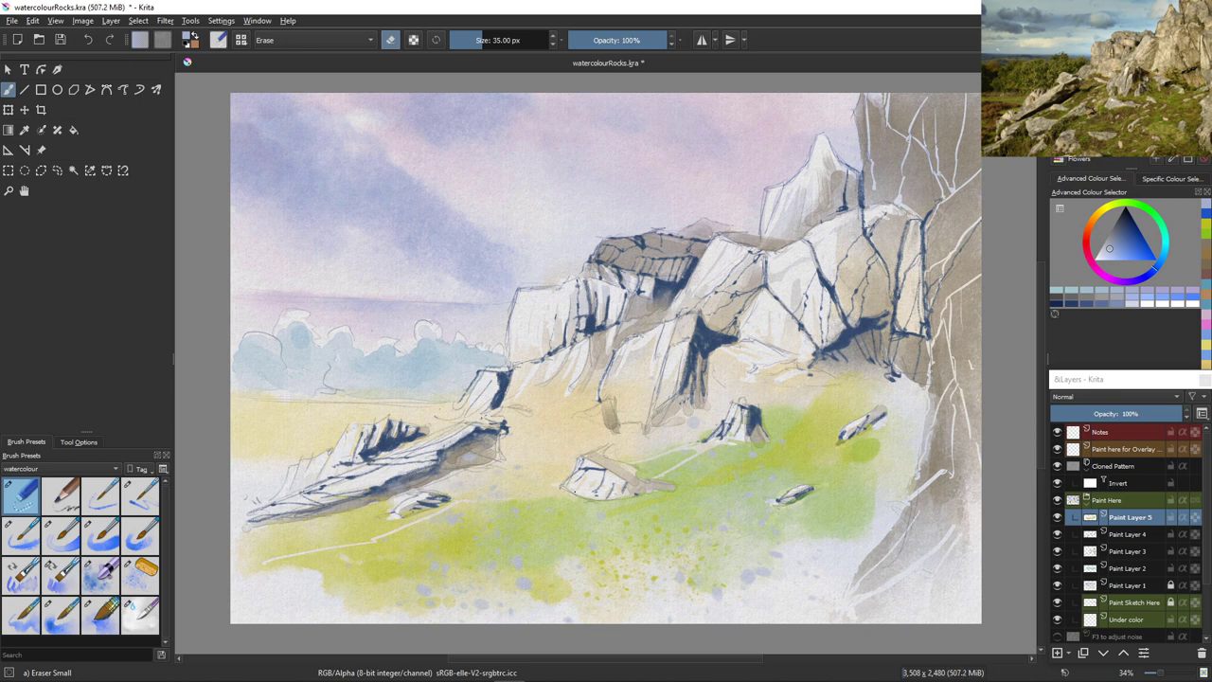
pyautogui.moveTo(566, 496); pyautogui.dragTo(405, 577)
pyautogui.moveTo(767, 449)
pyautogui.mouseDown()
pyautogui.moveTo(708, 493)
pyautogui.moveTo(684, 580)
pyautogui.mouseUp()
pyautogui.moveTo(691, 524); pyautogui.dragTo(460, 614)
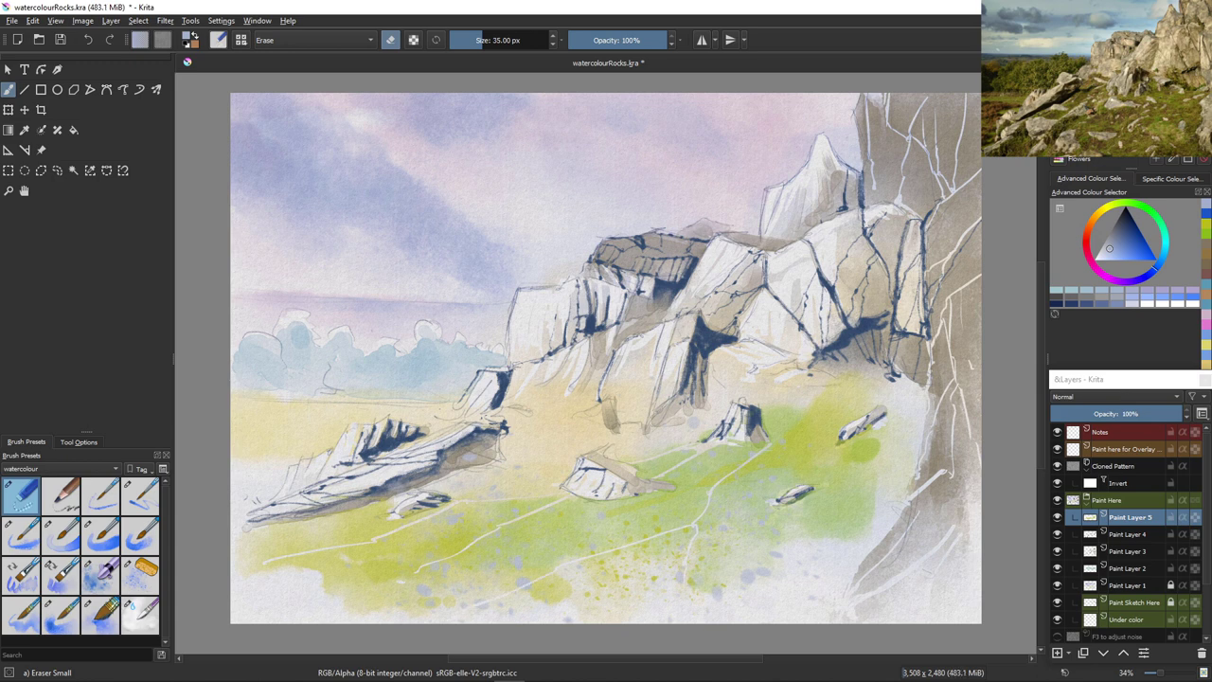
pyautogui.moveTo(781, 503); pyautogui.dragTo(712, 537)
# Sign the artist's name in dark greyish blue below the grass's lower-left edge using WaterC Basic Lines-Wet-Pattern at 30 px
pyautogui.click(17, 537)
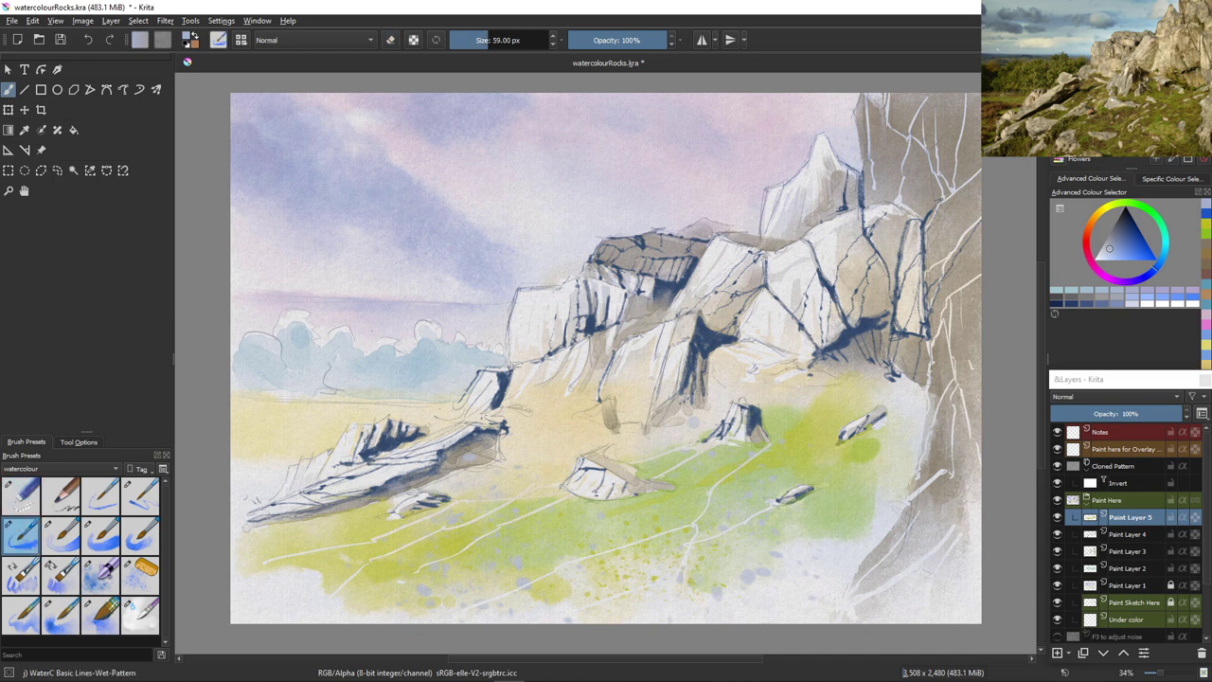
pyautogui.click(1131, 229)
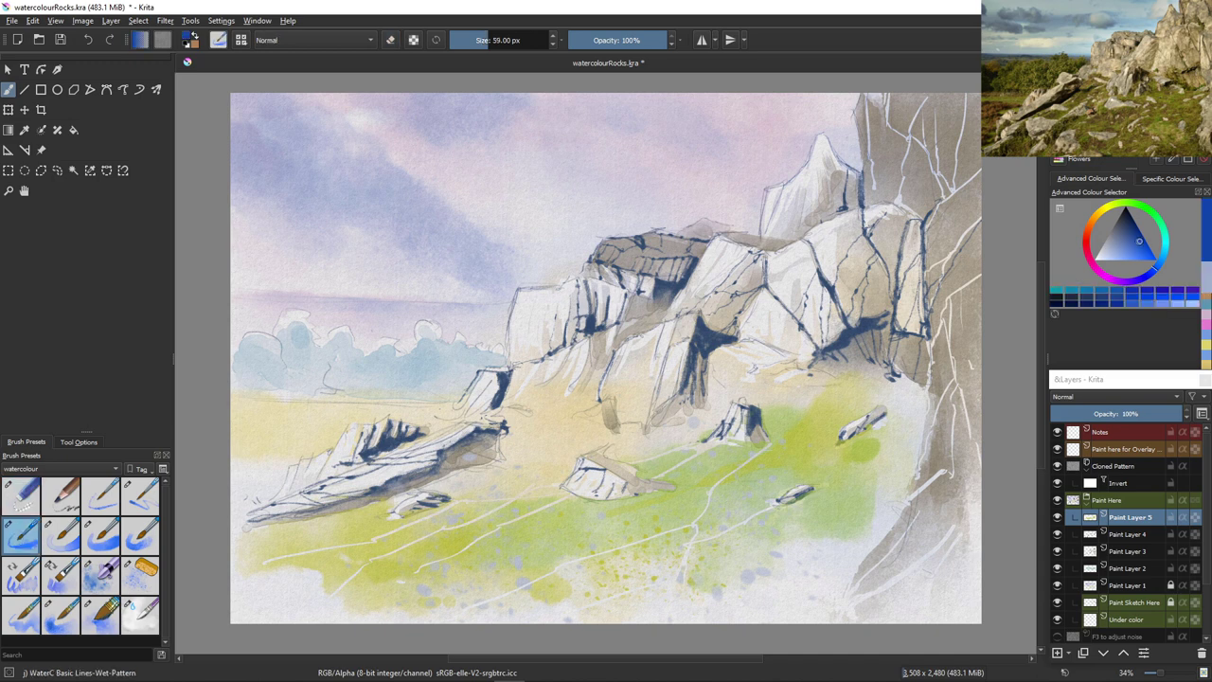
pyautogui.click(1119, 228)
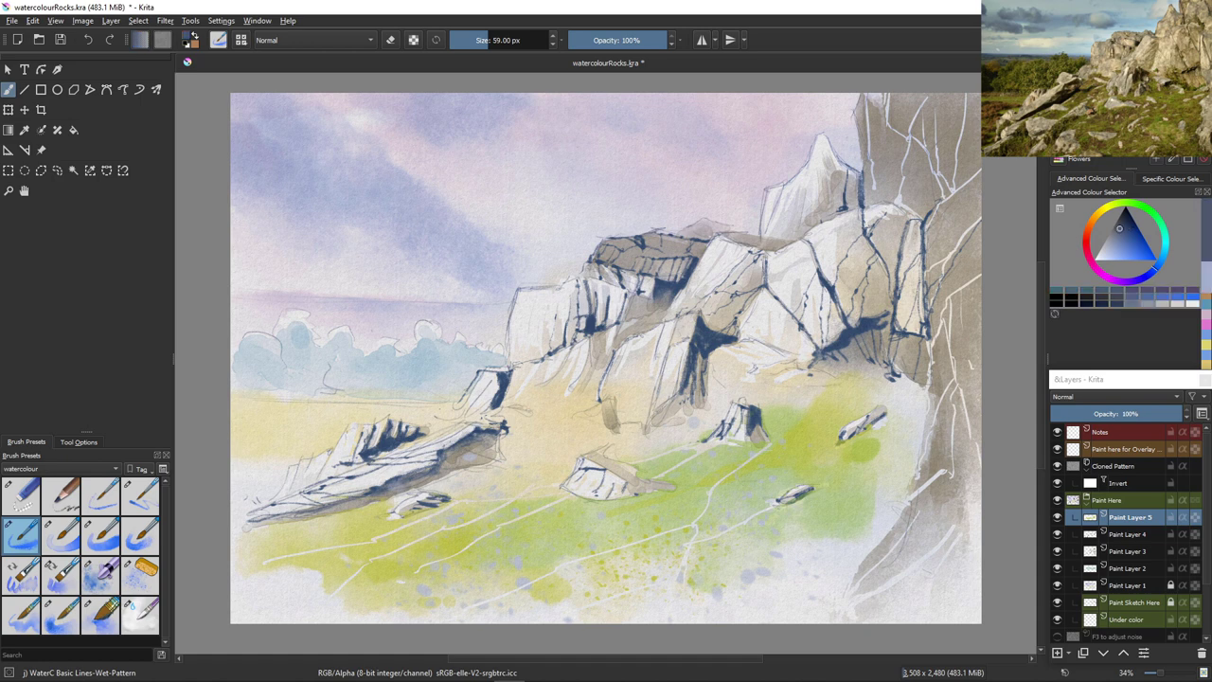
pyautogui.press('[')
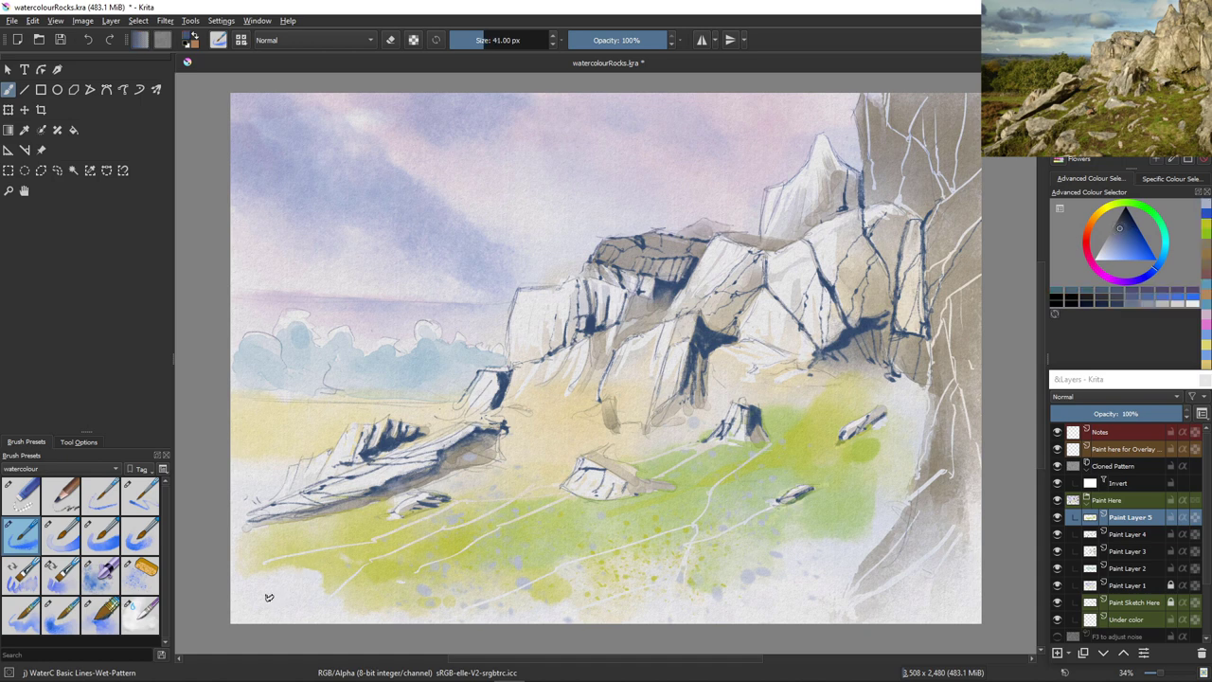
pyautogui.press('[')
pyautogui.press('[')
pyautogui.moveTo(279, 596)
pyautogui.mouseDown()
pyautogui.moveTo(333, 590)
pyautogui.moveTo(334, 577)
pyautogui.moveTo(327, 595)
pyautogui.moveTo(335, 585)
pyautogui.moveTo(385, 598)
pyautogui.mouseUp()
pyautogui.moveTo(341, 593); pyautogui.dragTo(388, 589)
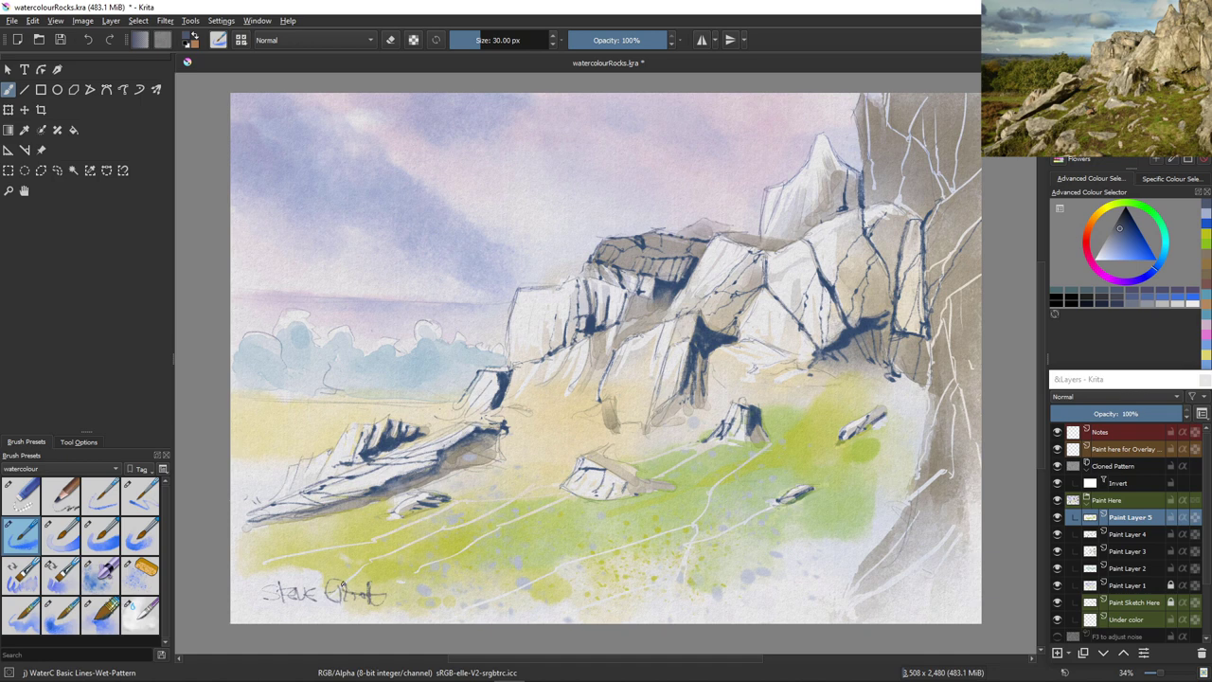